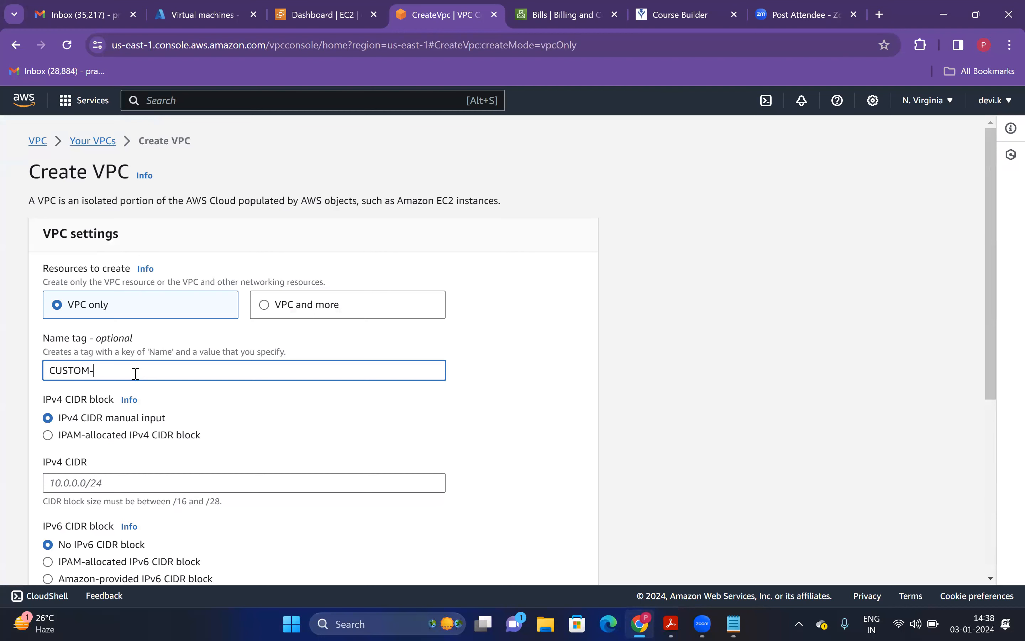
Step: Complete the VPC name tag as CUSTOM-VPC1 and check the planned VPC address range in the Notepad notes
{"action": "type", "text": "1"}
{"action": "left_click_drag", "start_coordinate": [991, 344], "coordinate": [997, 440]}
{"action": "left_click", "coordinate": [139, 318]}
{"action": "type", "text": "10."}
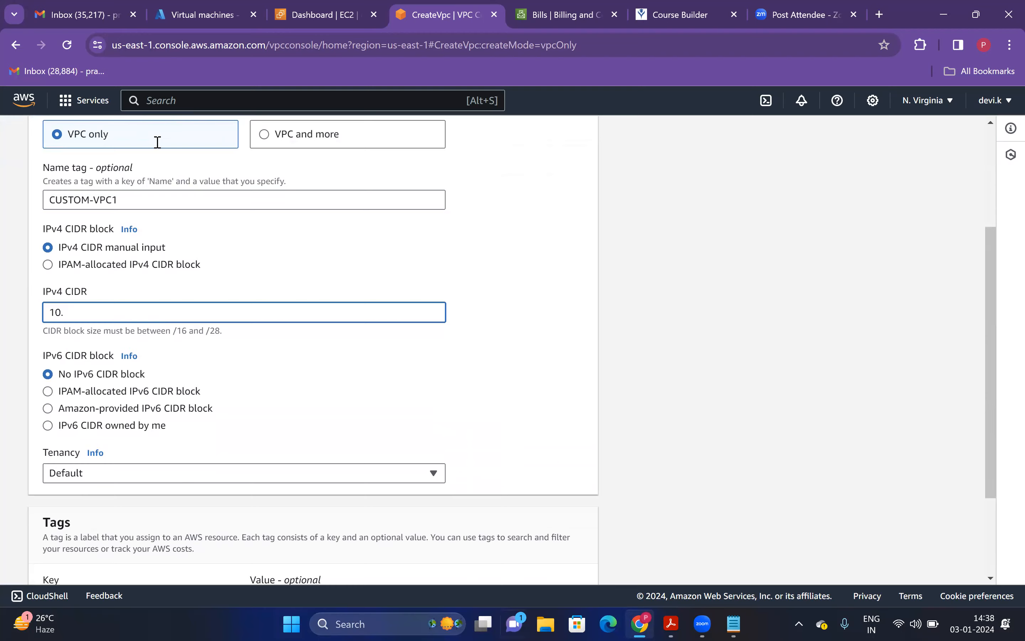
{"action": "key", "text": "alt+Tab"}
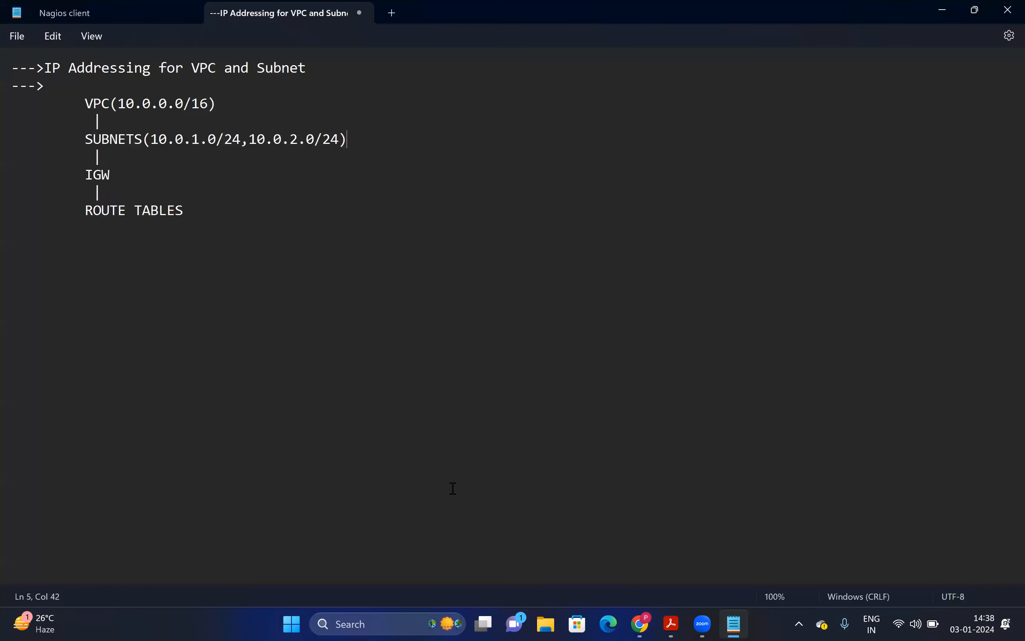
{"action": "key", "text": "alt+Tab"}
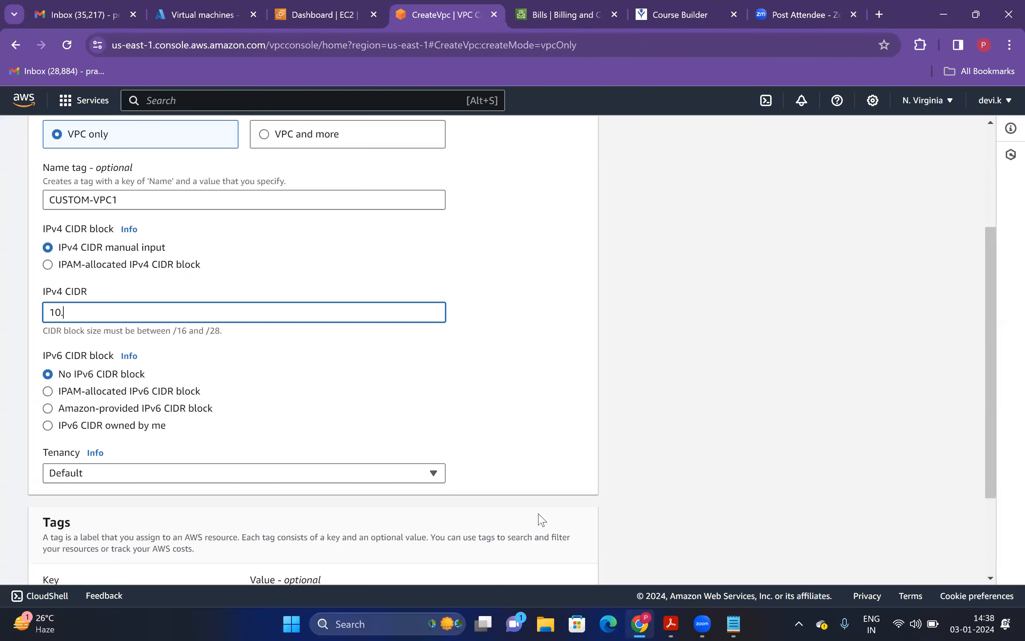
Step: Set the IPv4 CIDR to 10.0.0.0/16 and create the VPC
{"action": "type", "text": "0"}
{"action": "key", "text": "BackSpace"}
{"action": "key", "text": "BackSpace"}
{"action": "key", "text": "BackSpace"}
{"action": "key", "text": "BackSpace"}
{"action": "type", "text": "00"}
{"action": "key", "text": "BackSpace"}
{"action": "key", "text": "BackSpace"}
{"action": "type", "text": "10.0.0.0/16"}
{"action": "left_click", "coordinate": [309, 364]}
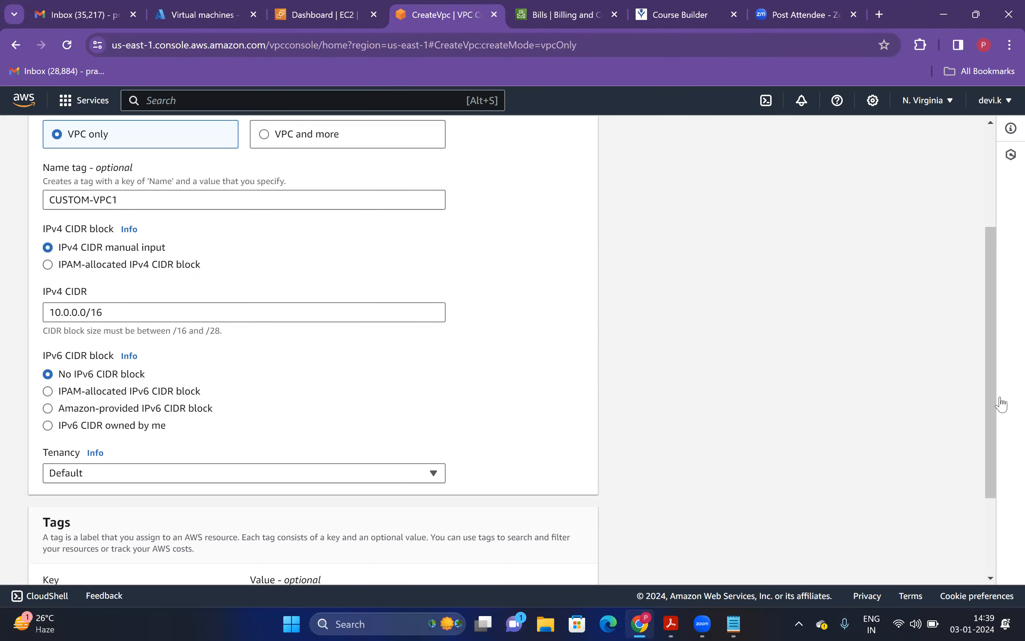
{"action": "scroll", "coordinate": [993, 465], "scroll_direction": "down", "scroll_amount": 5}
{"action": "left_click", "coordinate": [581, 558]}
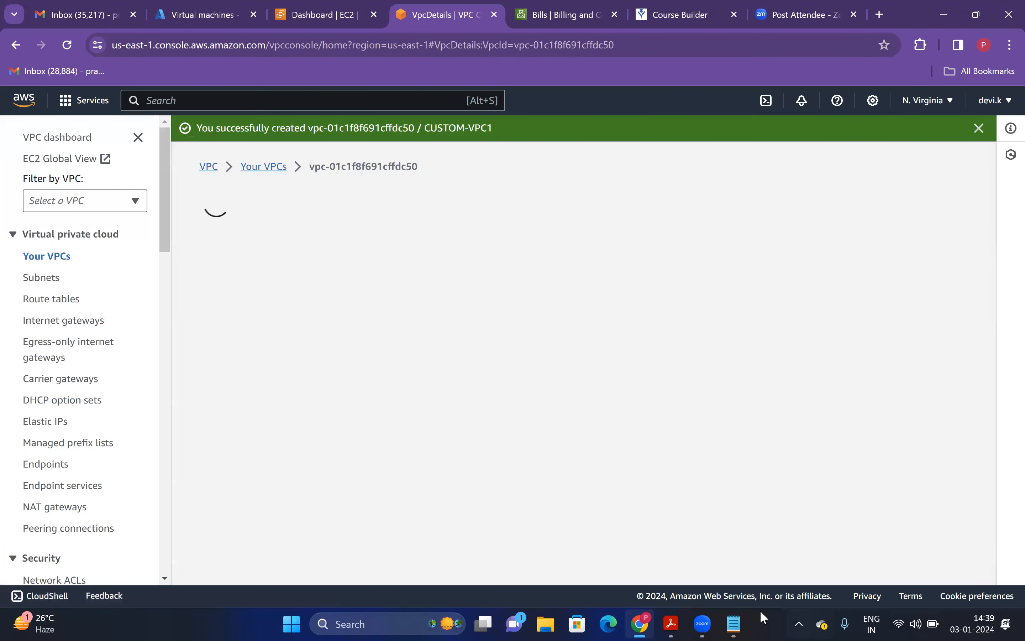
Step: Switch to the Notepad notes and relabel the VPC entry as VPC1
{"action": "left_click", "coordinate": [733, 622]}
{"action": "left_click", "coordinate": [314, 87]}
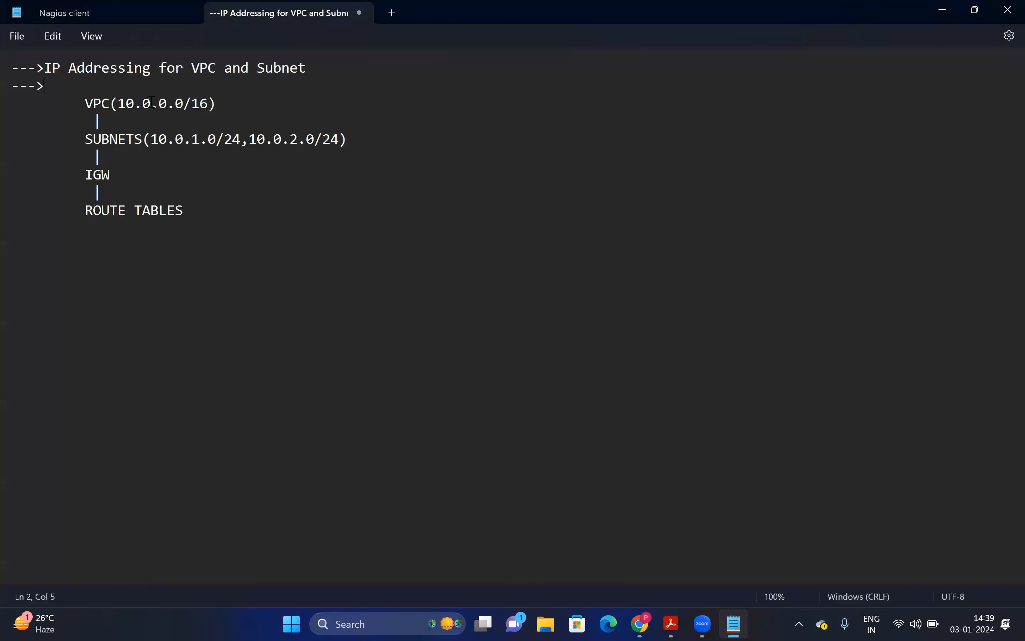
{"action": "left_click", "coordinate": [114, 105]}
{"action": "type", "text": "1"}
Step: Add the entry VPC2(192,168.0.0/16) on the same line as VPC1, well to its right
{"action": "left_click", "coordinate": [373, 93]}
{"action": "left_click", "coordinate": [368, 104]}
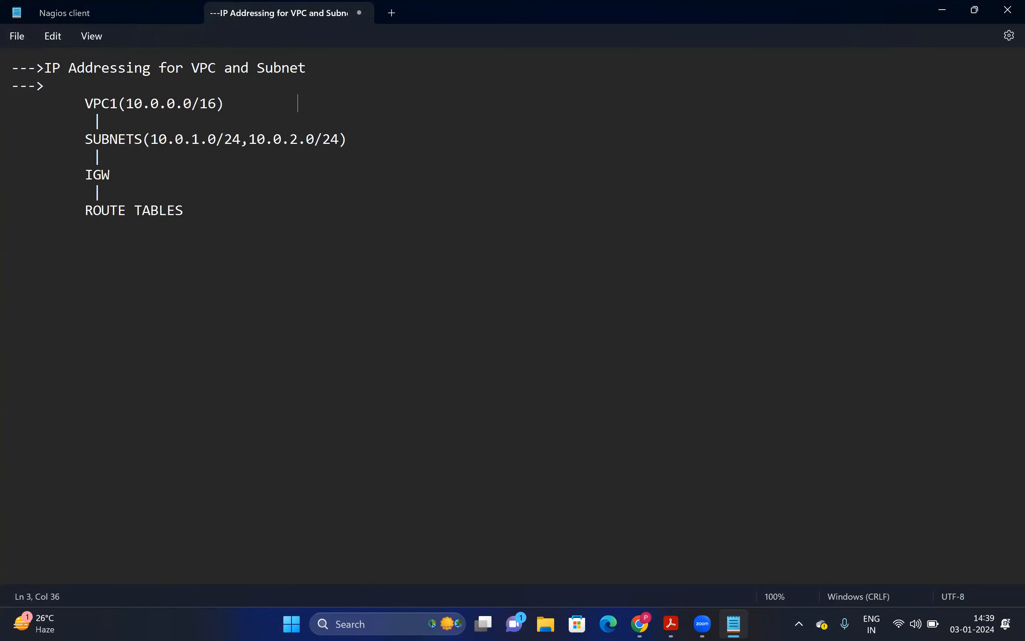
{"action": "type", "text": "VPC2(192,168.0.0/16"}
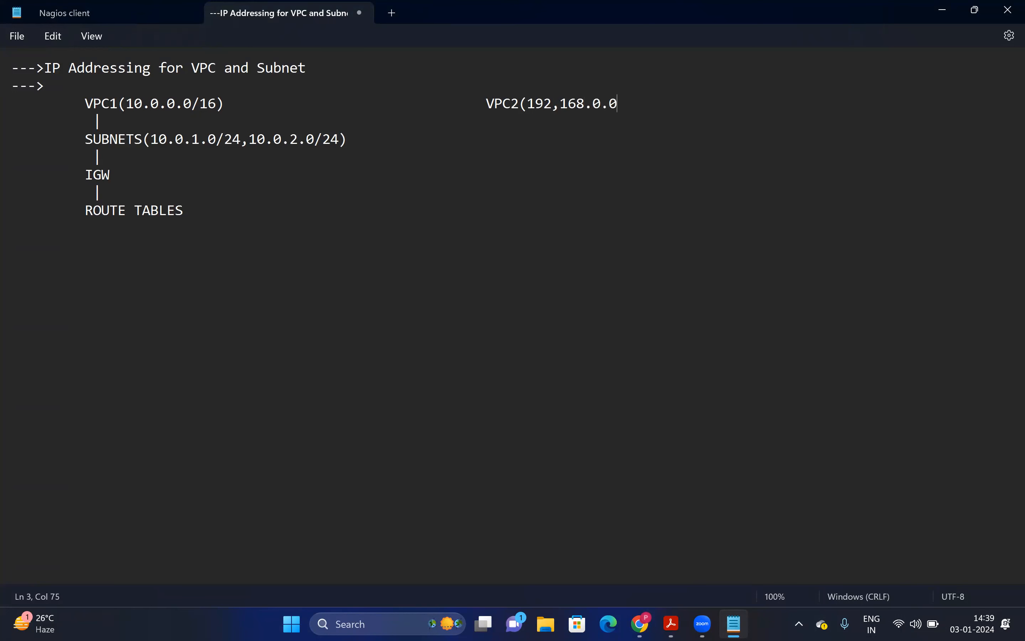
{"action": "type", "text": ")"}
Step: Add a connector bar below VPC2 and the entry SUBNET1(192.168.1.0/24) beneath it
{"action": "type", "text": "|"}
{"action": "type", "text": "                 SUBNETS"}
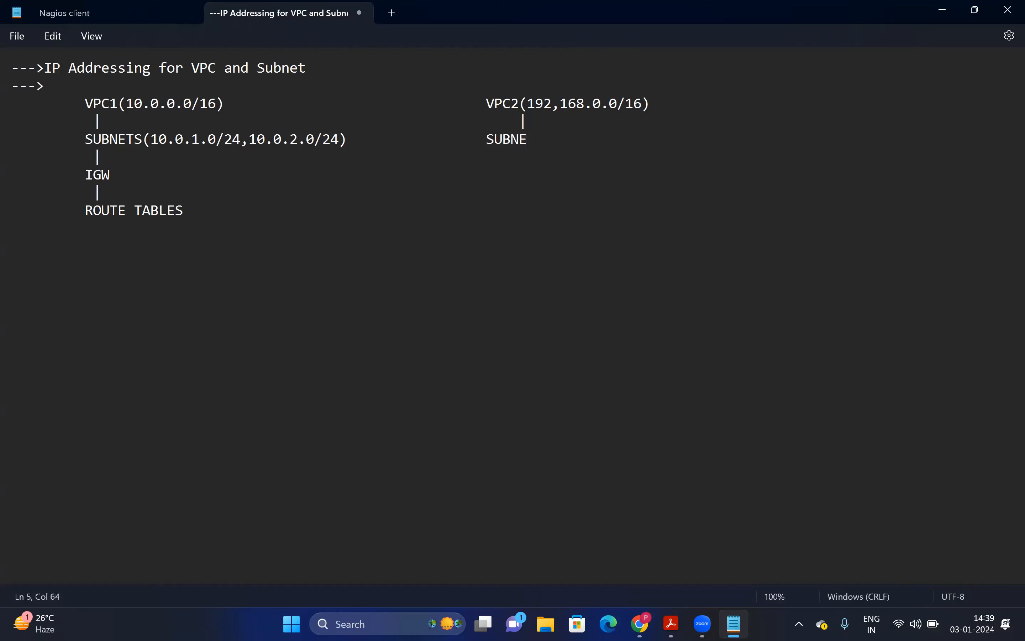
{"action": "type", "text": "(192"}
{"action": "key", "text": "BackSpace"}
{"action": "key", "text": "BackSpace"}
{"action": "key", "text": "BackSpace"}
{"action": "key", "text": "BackSpace"}
{"action": "key", "text": "BackSpace"}
{"action": "type", "text": "1(192.168."}
{"action": "key", "text": "BackSpace"}
{"action": "key", "text": "BackSpace"}
{"action": "type", "text": ".1.0"}
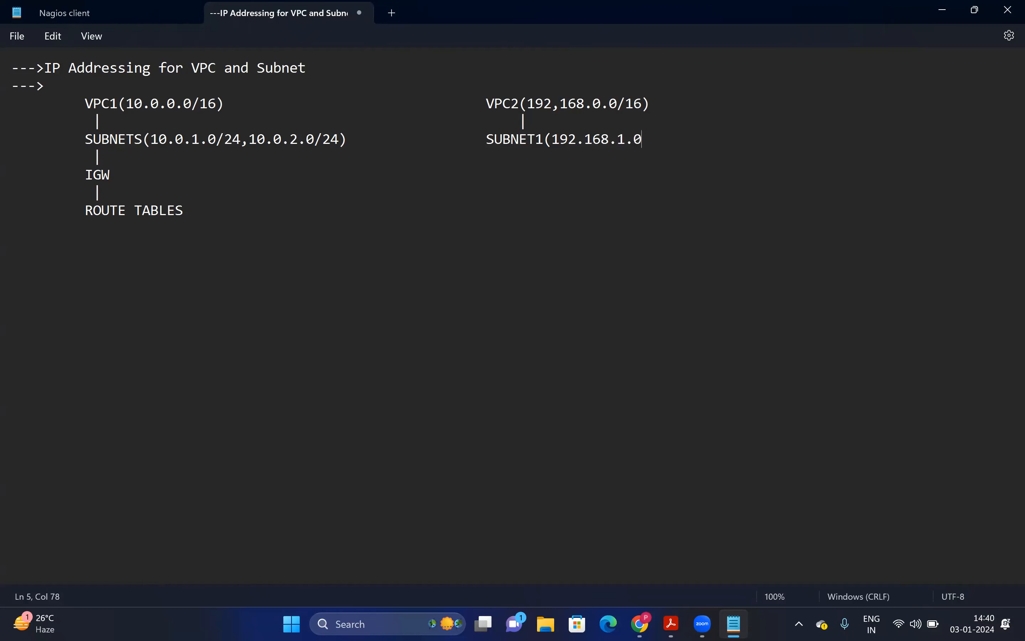
{"action": "type", "text": "/24)"}
Step: Extend the VPC2 diagram below SUBNET1 with IGW and ROUTE TABLE, each preceded by a connector bar
{"action": "key", "text": "Down"}
{"action": "type", "text": "|"}
{"action": "key", "text": "Down"}
{"action": "type", "text": "IGE"}
{"action": "key", "text": "BackSpace"}
{"action": "type", "text": "W"}
{"action": "key", "text": "Down"}
{"action": "key", "text": "Down"}
{"action": "key", "text": "Up"}
{"action": "type", "text": "|"}
{"action": "key", "text": "Down"}
{"action": "type", "text": "ROUTE TABLE"}
{"action": "left_click", "coordinate": [758, 237]}
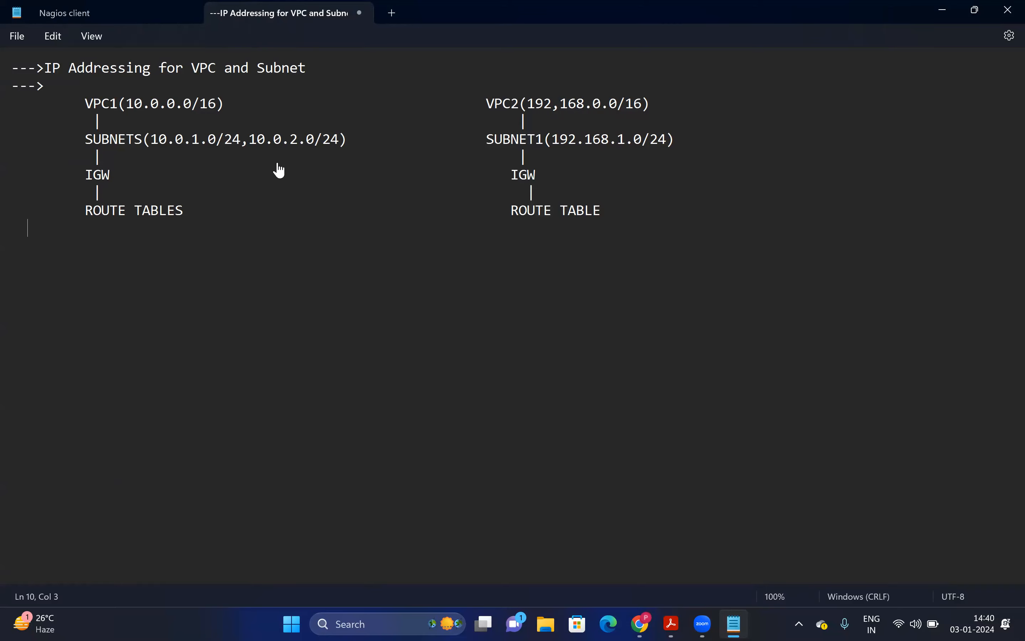
Step: Switch back to the AWS console, start a new subnet in CUSTOM-VPC1 and point out the associated VPC CIDR
{"action": "key", "text": "alt+Tab"}
{"action": "left_click", "coordinate": [48, 280]}
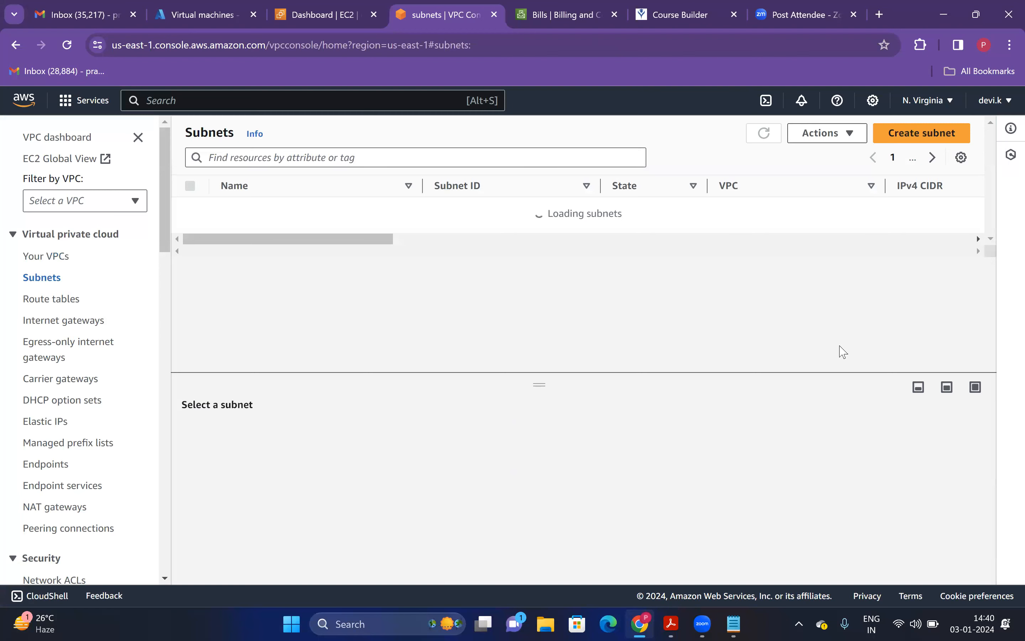
{"action": "left_click", "coordinate": [919, 142]}
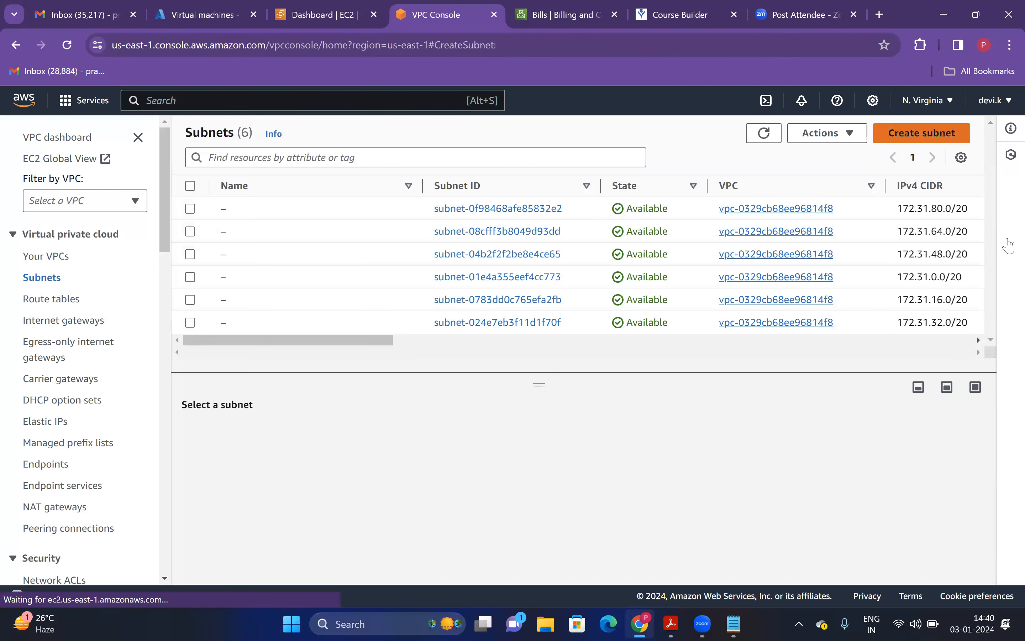
{"action": "left_click", "coordinate": [208, 278]}
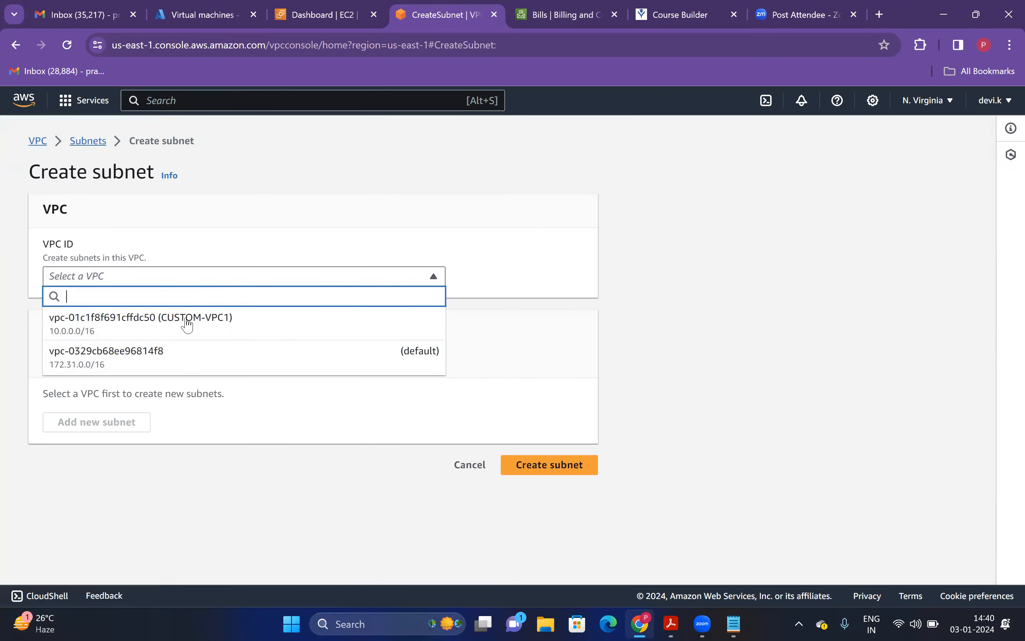
{"action": "left_click", "coordinate": [196, 322]}
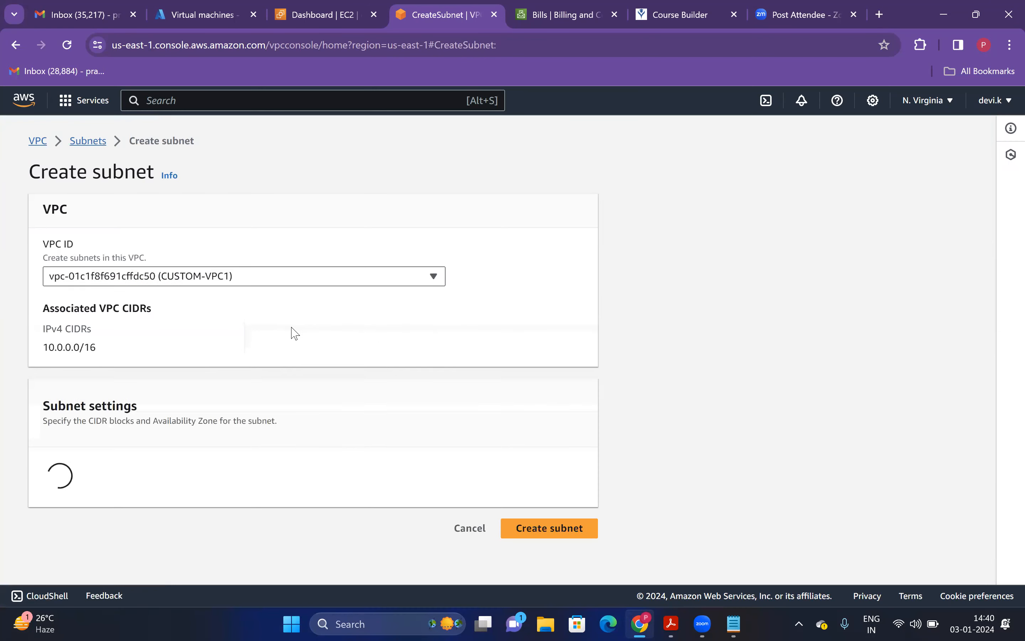
{"action": "left_click_drag", "start_coordinate": [995, 336], "coordinate": [1003, 382]}
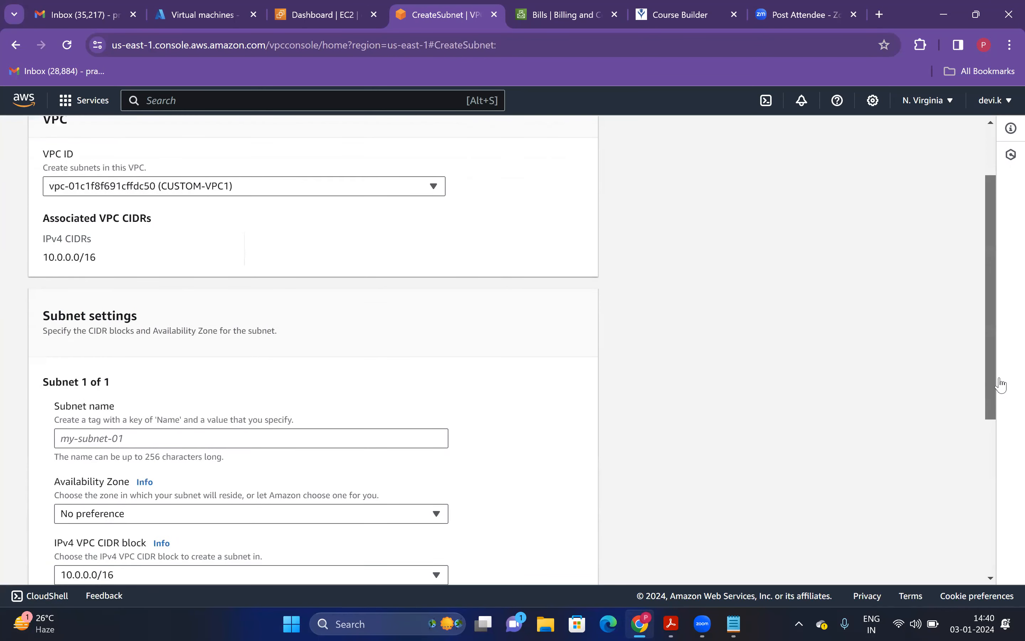
{"action": "left_click_drag", "start_coordinate": [56, 258], "coordinate": [76, 260]}
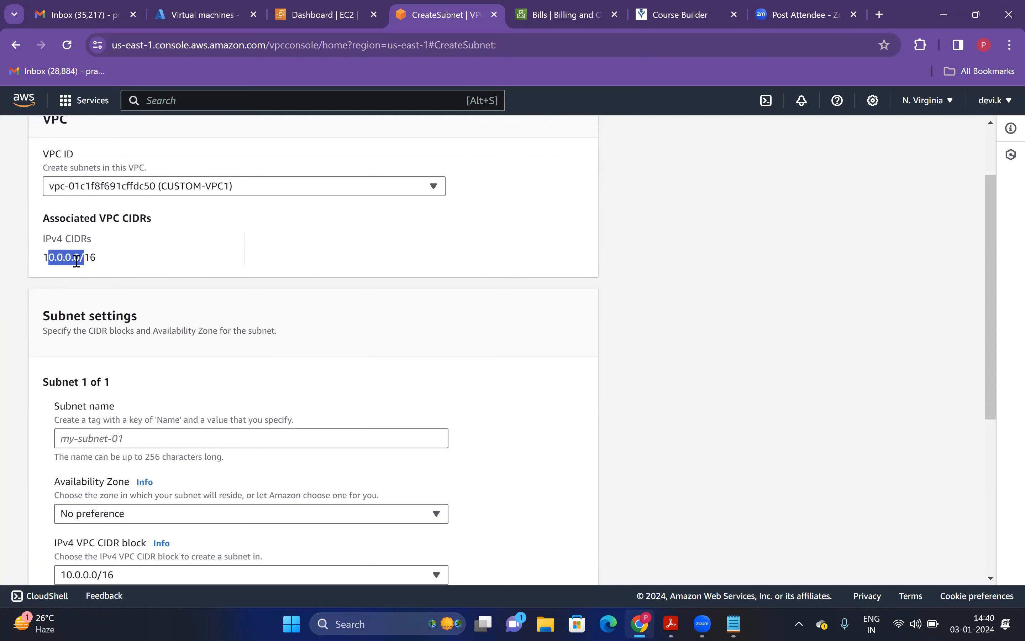
{"action": "left_click", "coordinate": [757, 289]}
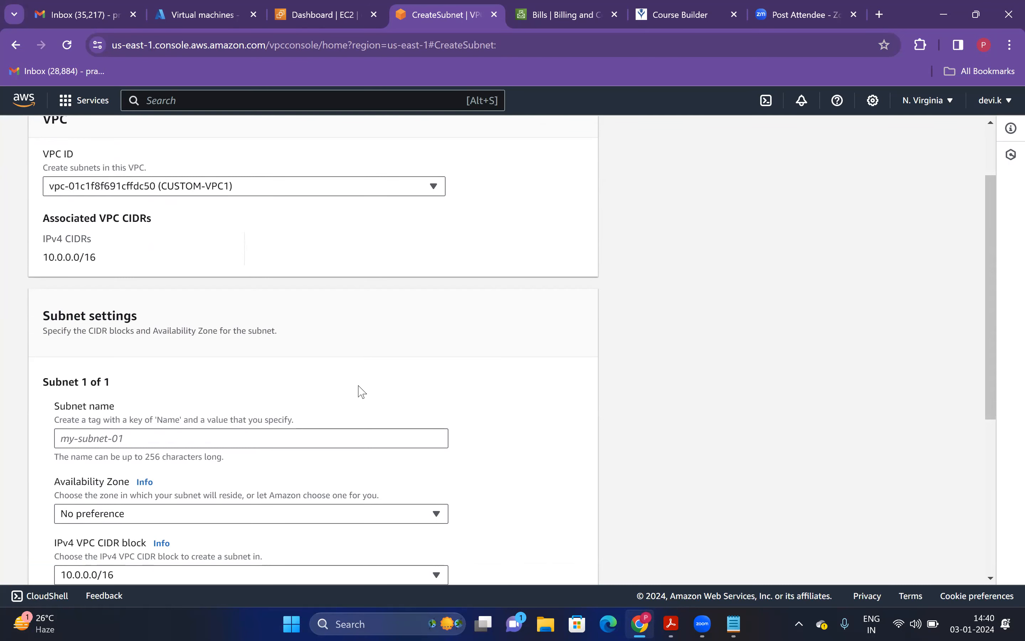
Step: Name the new subnet SUBNET-A
{"action": "scroll", "coordinate": [1003, 441], "scroll_direction": "down", "scroll_amount": 3}
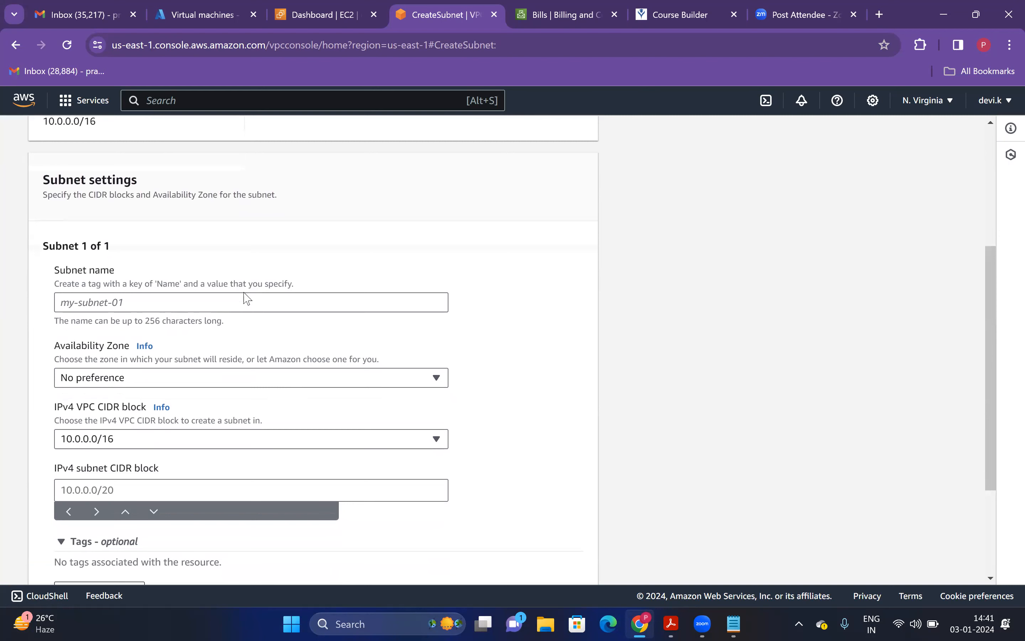
{"action": "left_click", "coordinate": [227, 297]}
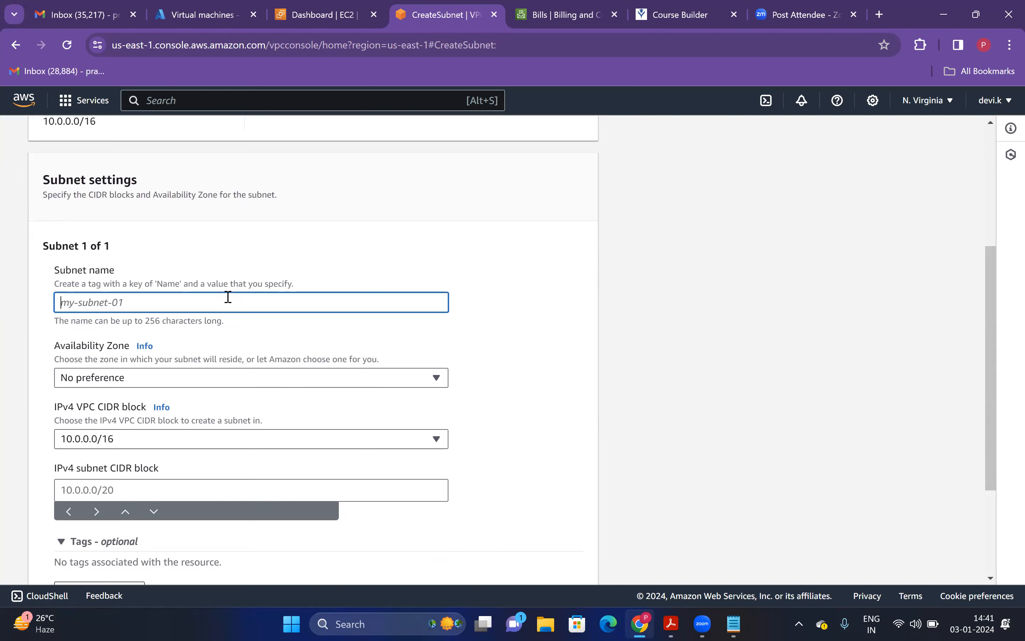
{"action": "type", "text": "CUSTOM"}
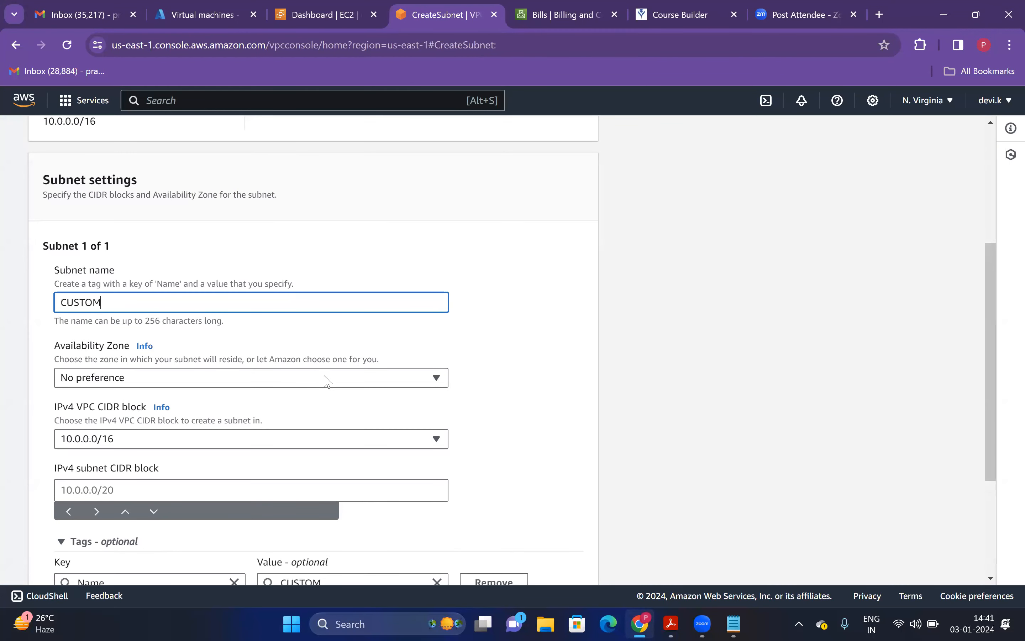
{"action": "key", "text": "BackSpace"}
{"action": "key", "text": "BackSpace"}
{"action": "key", "text": "BackSpace"}
{"action": "key", "text": "BackSpace"}
{"action": "key", "text": "BackSpace"}
{"action": "key", "text": "BackSpace"}
{"action": "type", "text": "SUBNET-A"}
Step: Review the Availability Zone and VPC CIDR options for SUBNET-A and check the planned subnet ranges in the Notepad notes
{"action": "left_click", "coordinate": [407, 377]}
{"action": "left_click", "coordinate": [832, 376]}
{"action": "scroll", "coordinate": [147, 352], "scroll_direction": "down", "scroll_amount": 1}
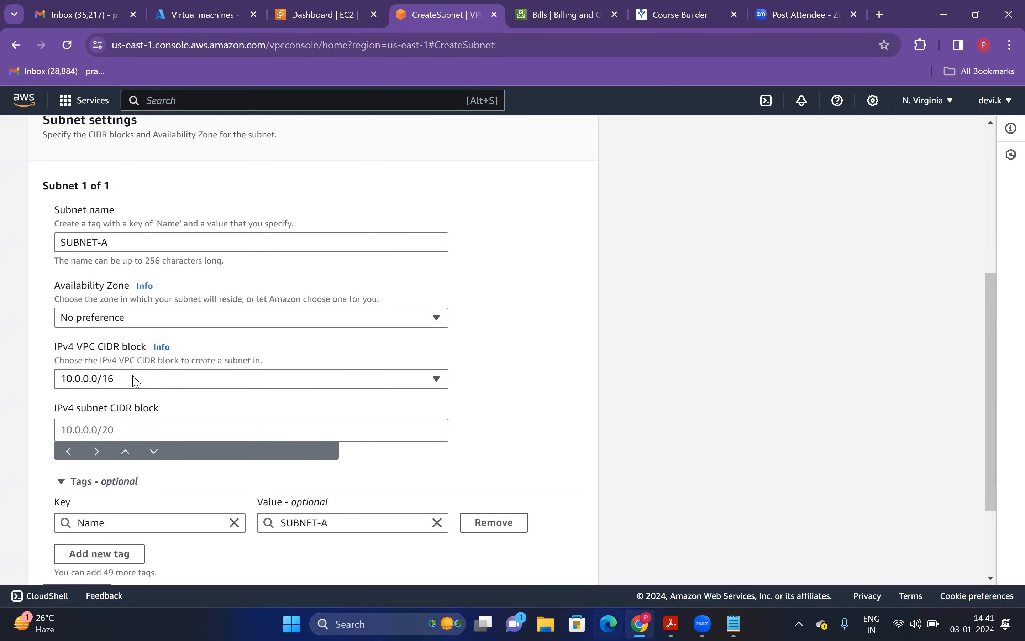
{"action": "left_click", "coordinate": [136, 394]}
{"action": "left_click", "coordinate": [126, 386]}
{"action": "left_click", "coordinate": [140, 428]}
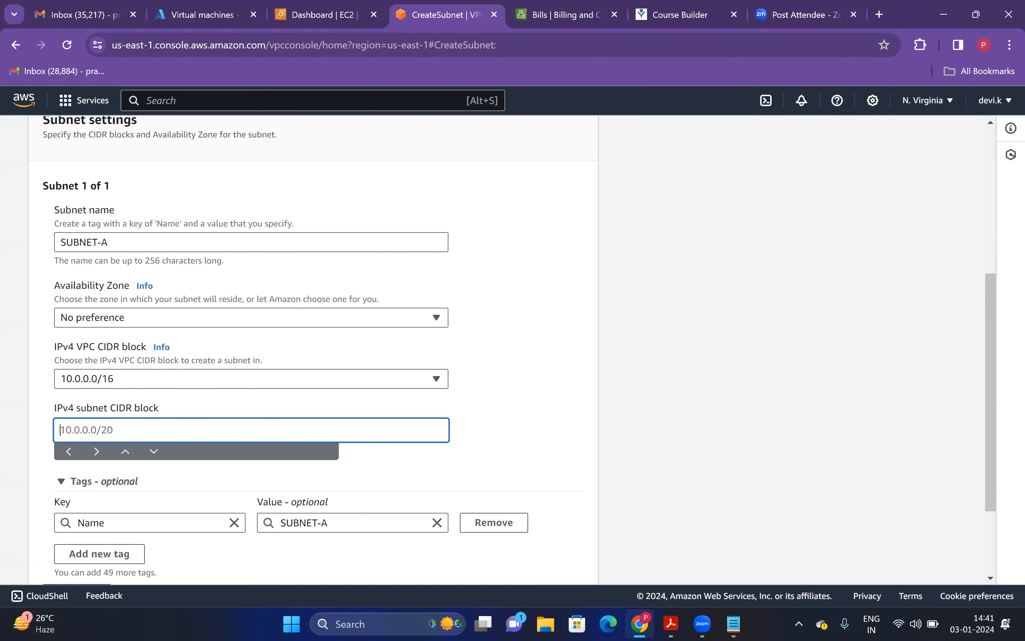
{"action": "key", "text": "alt+Tab"}
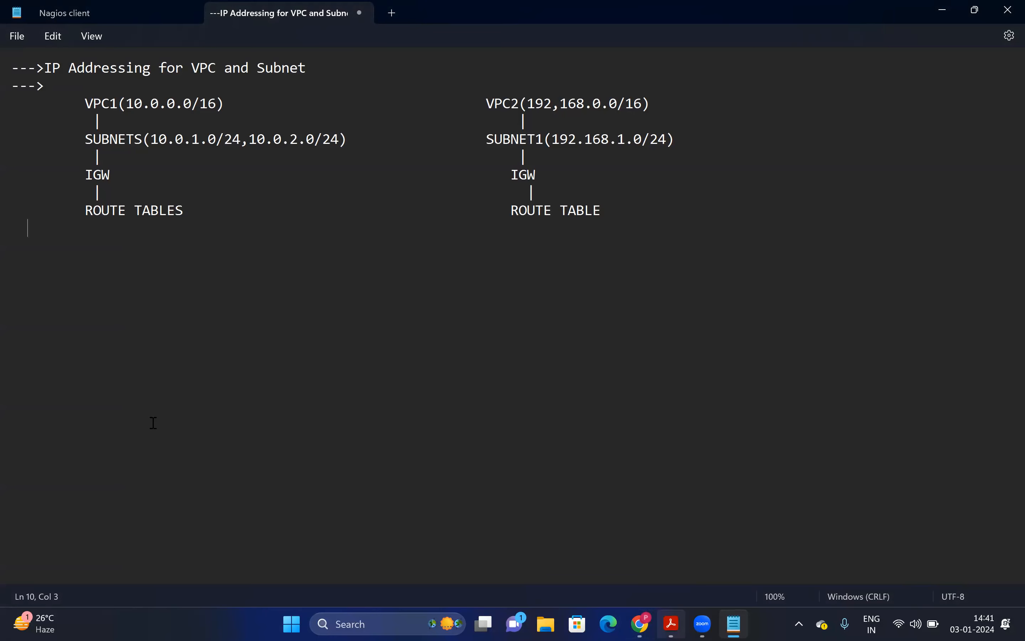
{"action": "key", "text": "alt+Tab"}
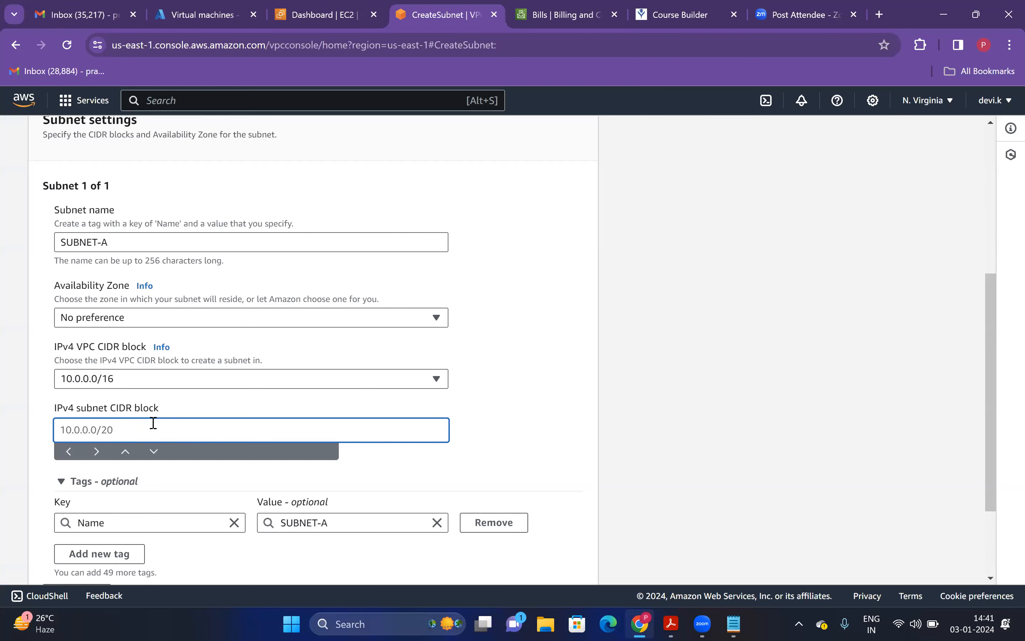
Step: Add the full IPv4 address range 0.0.0.0 TO 255.255.255.255 below the diagrams in the Notepad notes
{"action": "key", "text": "alt+Tab"}
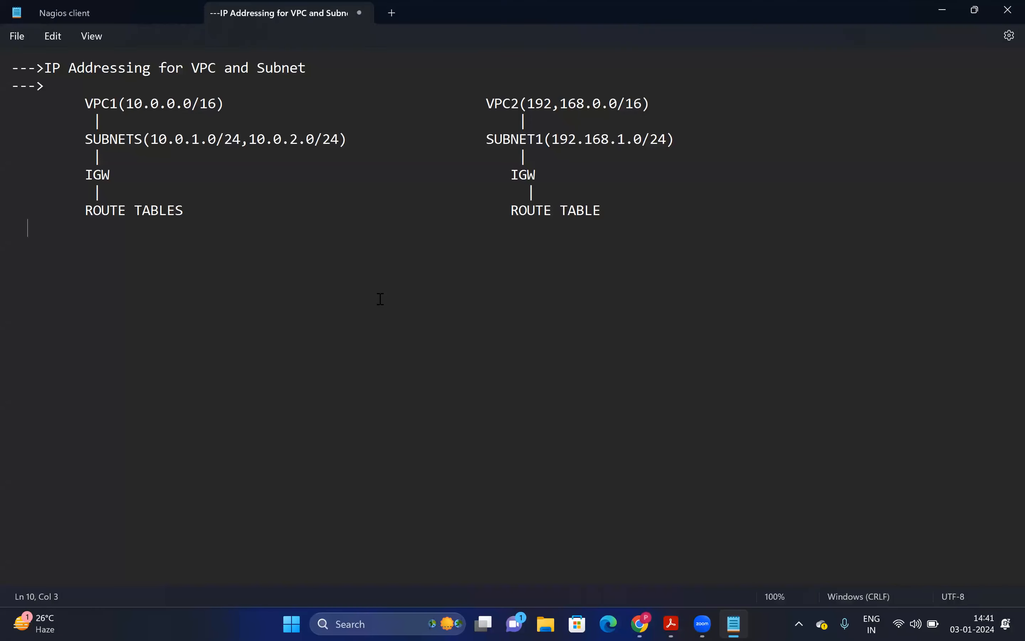
{"action": "key", "text": "Return"}
{"action": "key", "text": "Return"}
{"action": "type", "text": "0.0.0.0 TO"}
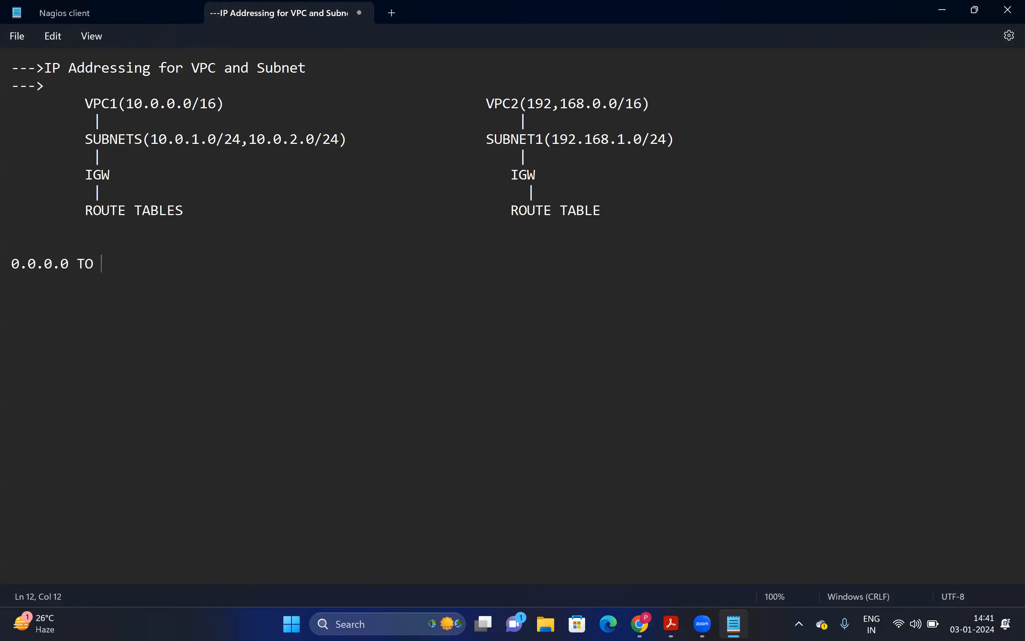
{"action": "type", "text": " 255.1"}
{"action": "type", "text": "55.255.255"}
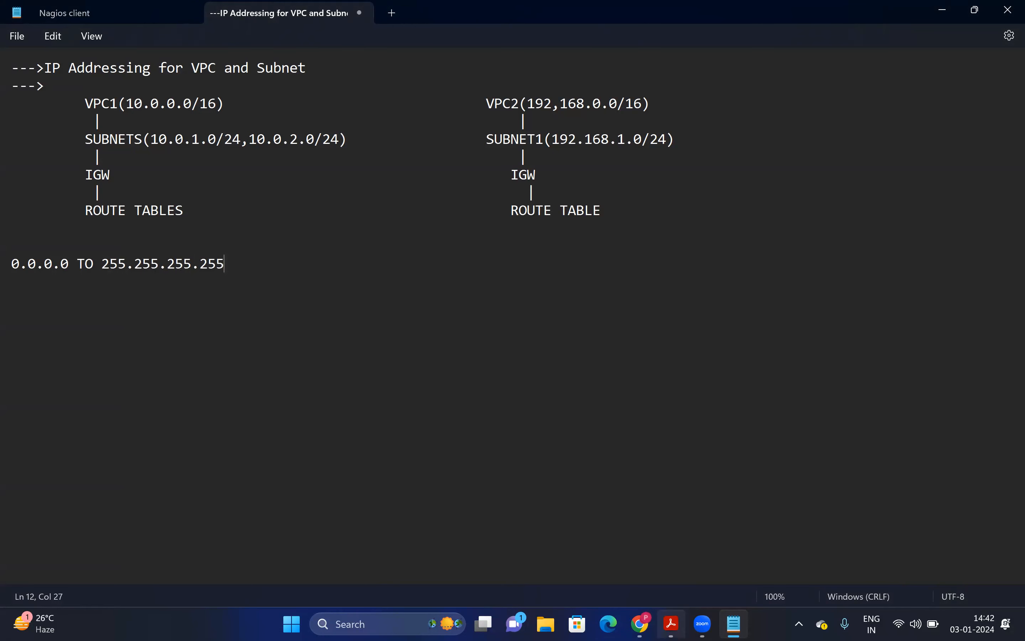
{"action": "left_click", "coordinate": [892, 503]}
Step: Search Google for "ip classes range" in a new Chrome tab and highlight the Class A address range
{"action": "left_click", "coordinate": [640, 624]}
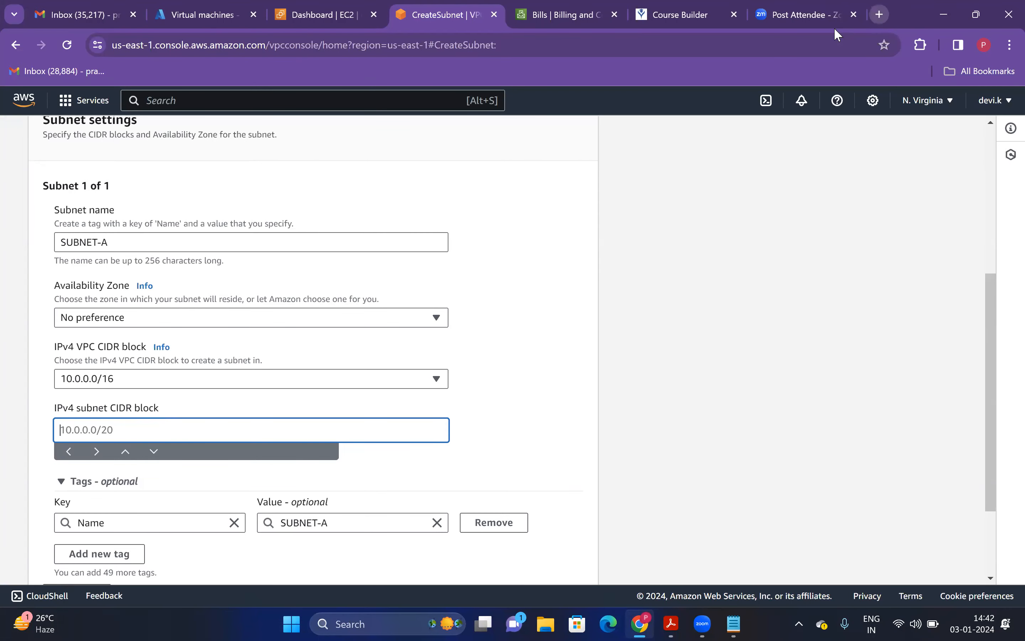
{"action": "key", "text": "ctrl+t"}
{"action": "type", "text": "FGO"}
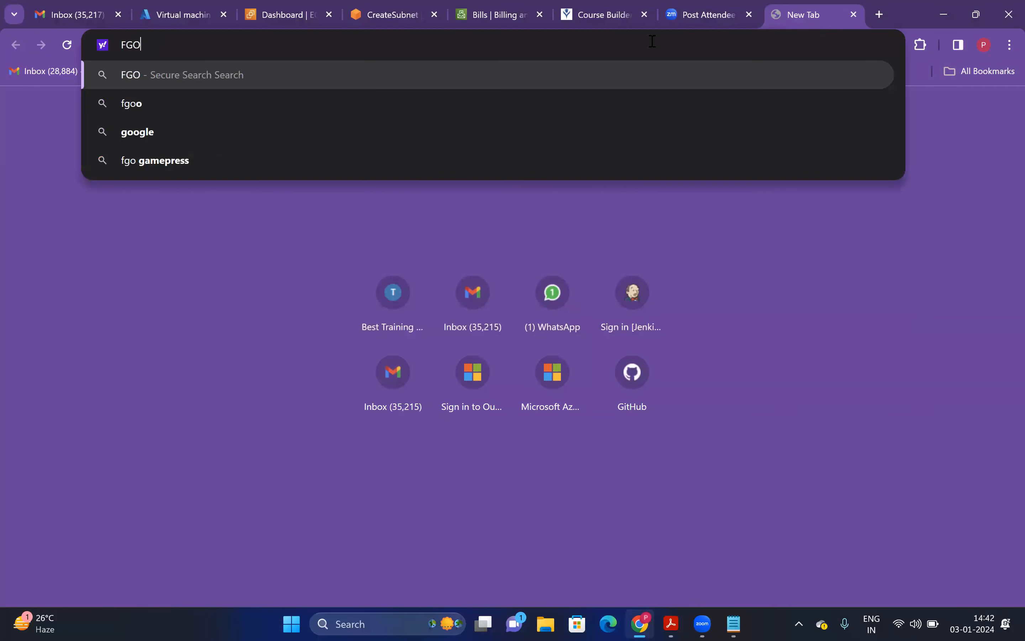
{"action": "key", "text": "BackSpace"}
{"action": "key", "text": "BackSpace"}
{"action": "key", "text": "BackSpace"}
{"action": "type", "text": "GO"}
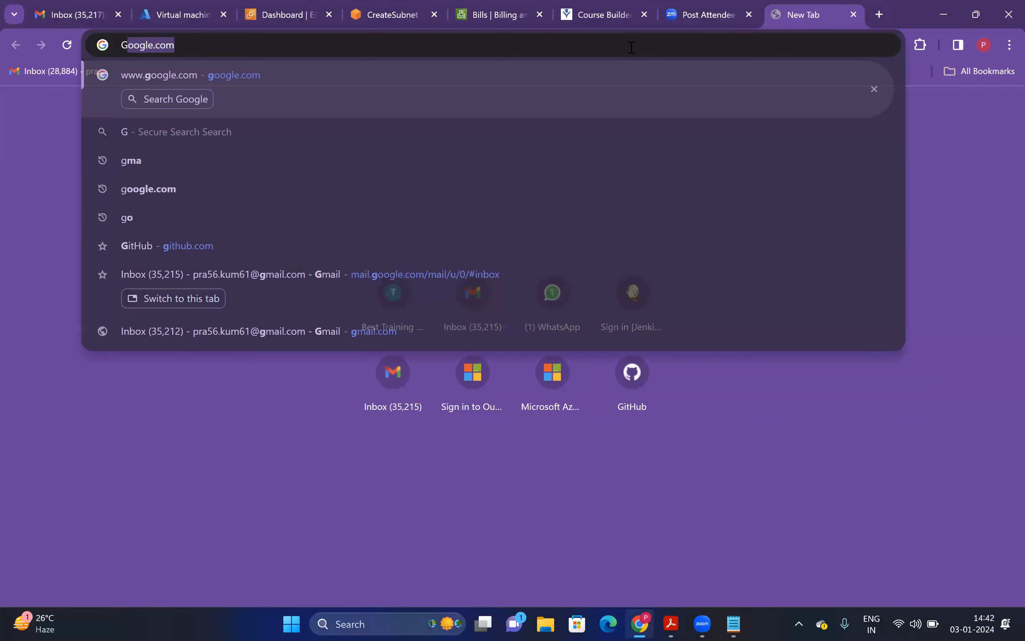
{"action": "key", "text": "Return"}
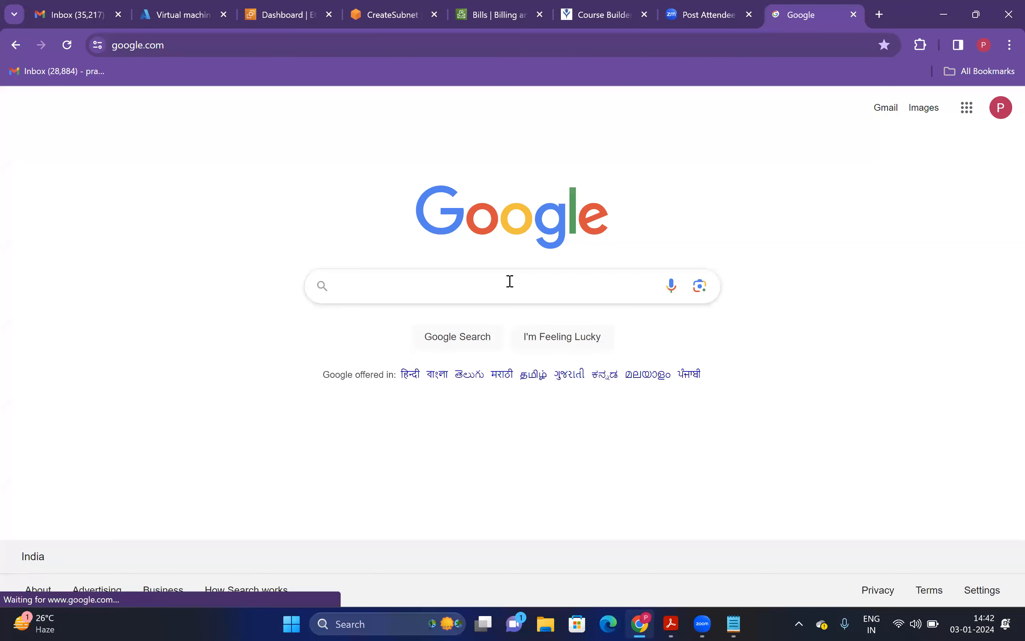
{"action": "type", "text": "IP CLASS"}
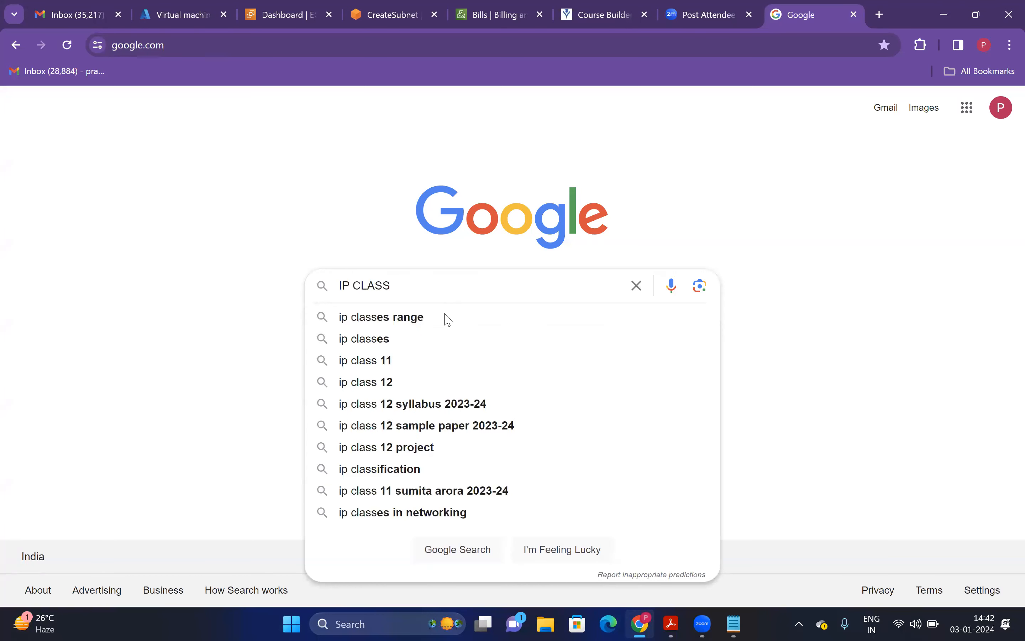
{"action": "left_click", "coordinate": [448, 320]}
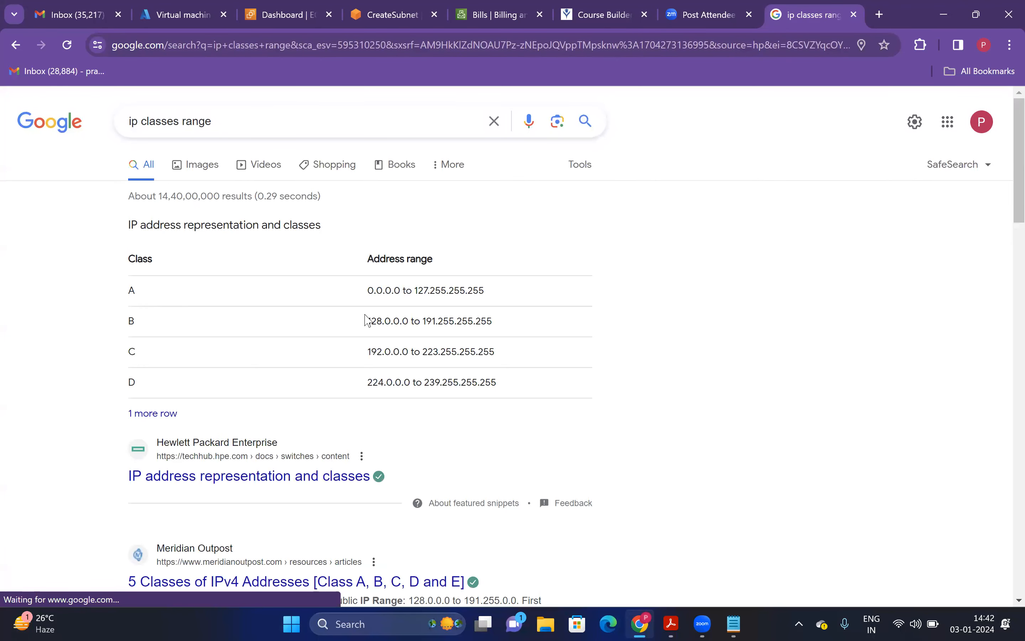
{"action": "left_click_drag", "start_coordinate": [367, 292], "coordinate": [497, 298]}
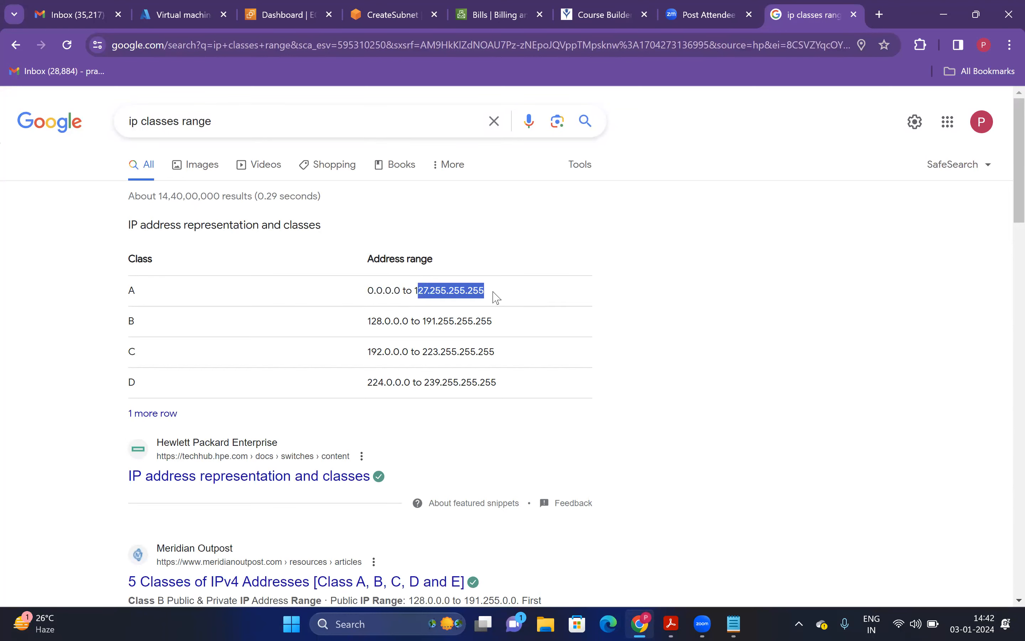
Step: Examine the Class A to Class D address ranges in the search results against the full IPv4 range in the Notepad notes
{"action": "left_click", "coordinate": [490, 298]}
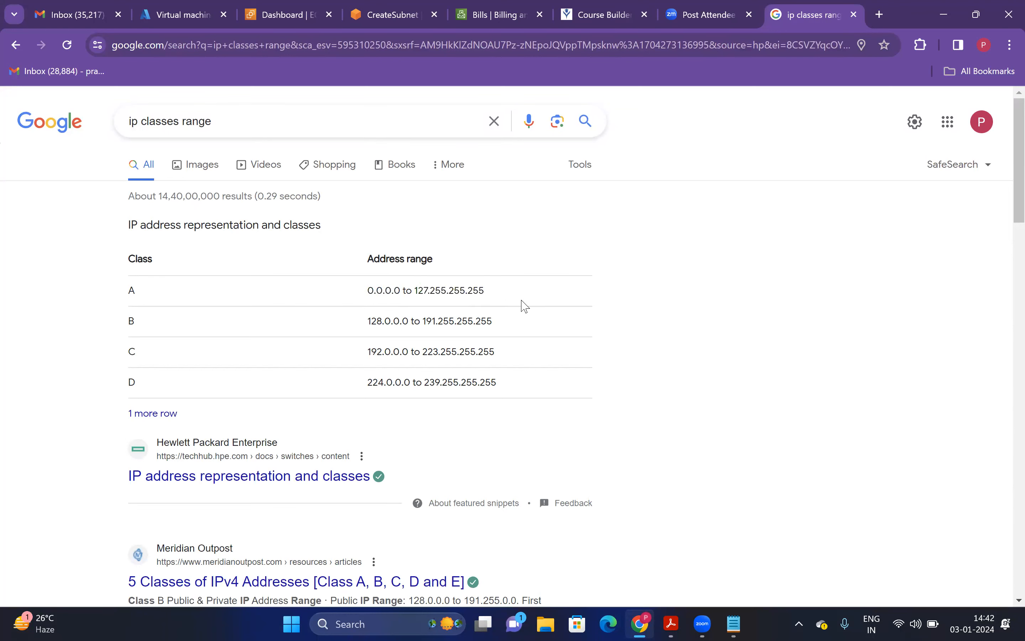
{"action": "left_click_drag", "start_coordinate": [383, 293], "coordinate": [441, 293]}
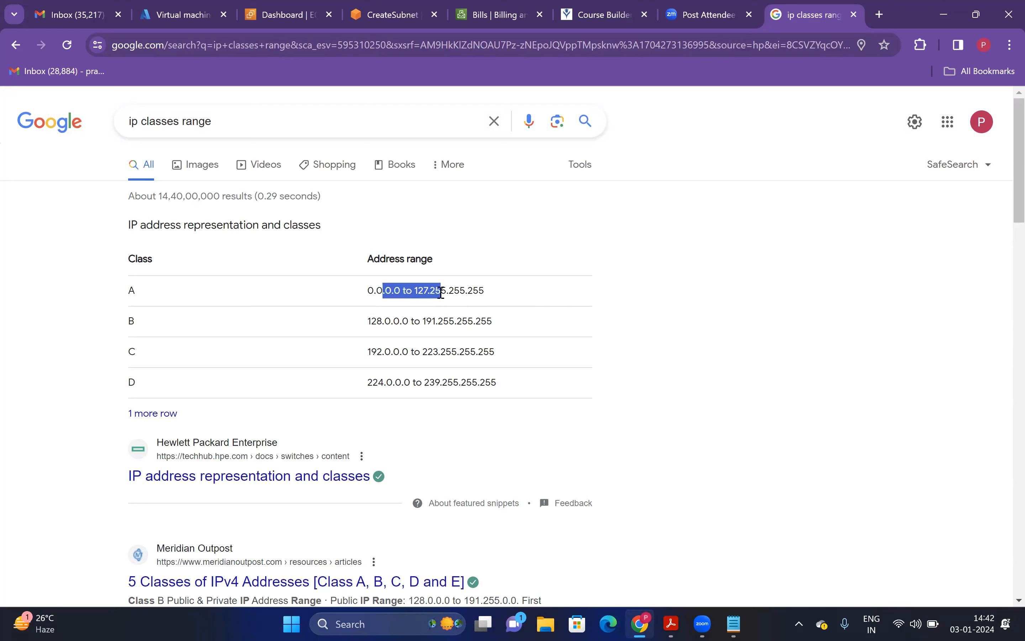
{"action": "left_click", "coordinate": [247, 325]}
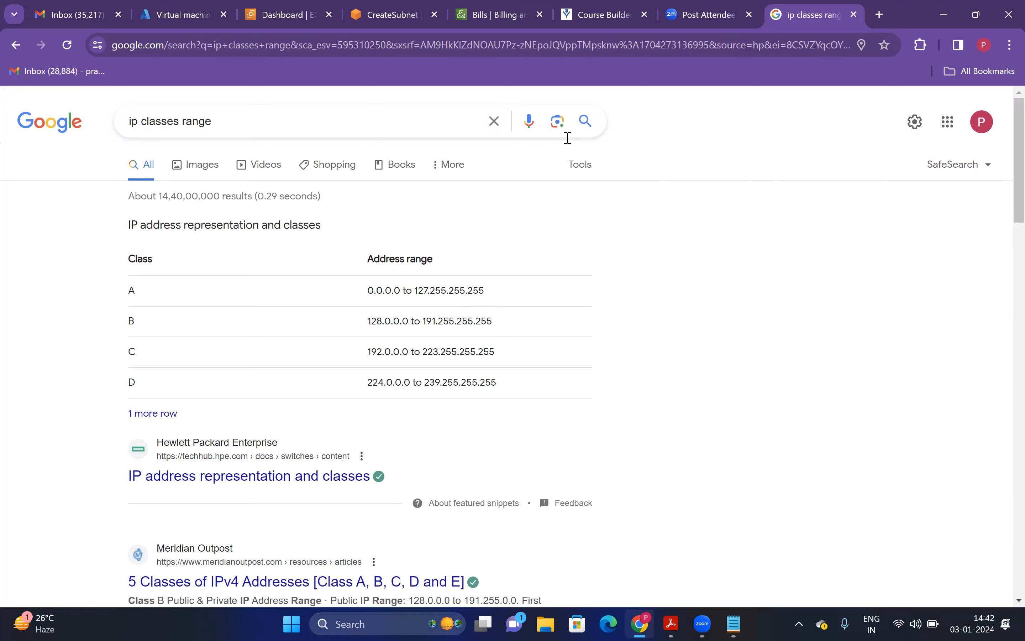
{"action": "key", "text": "alt+Tab"}
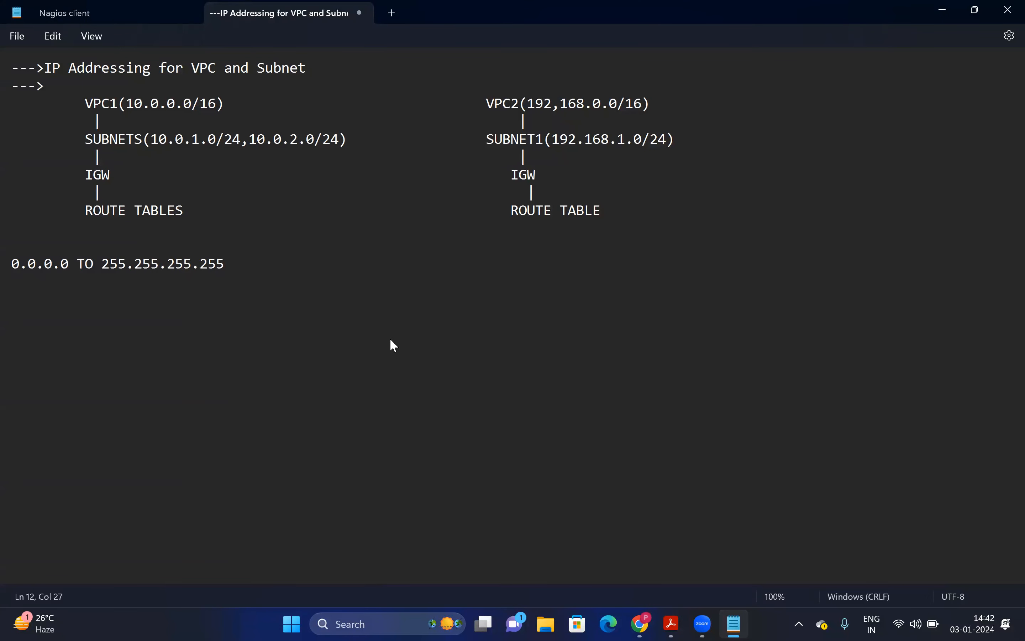
{"action": "key", "text": "alt+Tab"}
{"action": "left_click_drag", "start_coordinate": [432, 320], "coordinate": [473, 329]}
{"action": "left_click", "coordinate": [475, 332]}
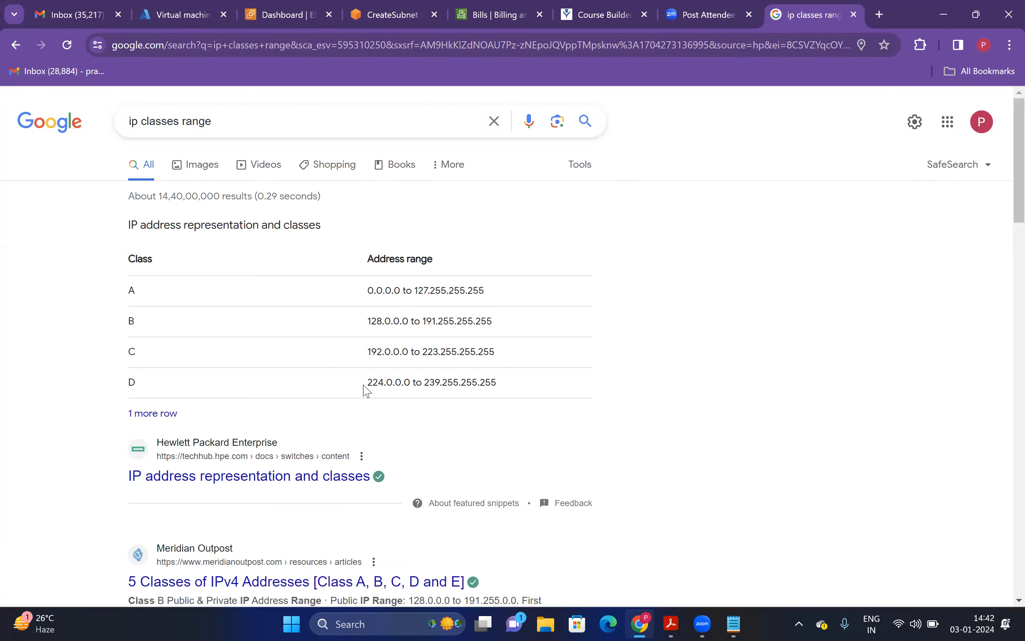
{"action": "left_click_drag", "start_coordinate": [367, 382], "coordinate": [440, 382]}
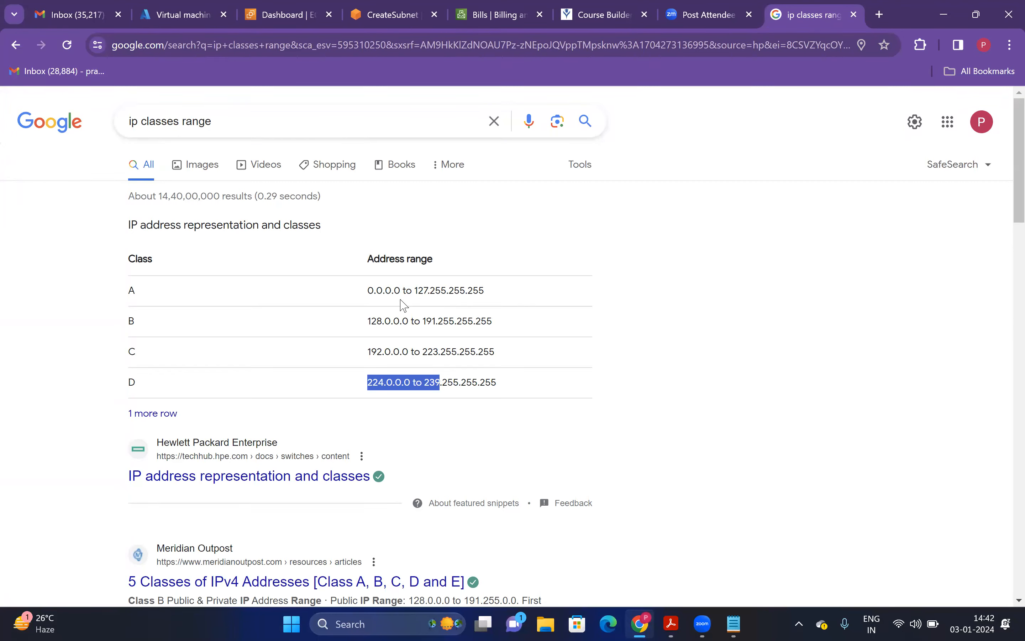
{"action": "left_click_drag", "start_coordinate": [341, 280], "coordinate": [483, 414]}
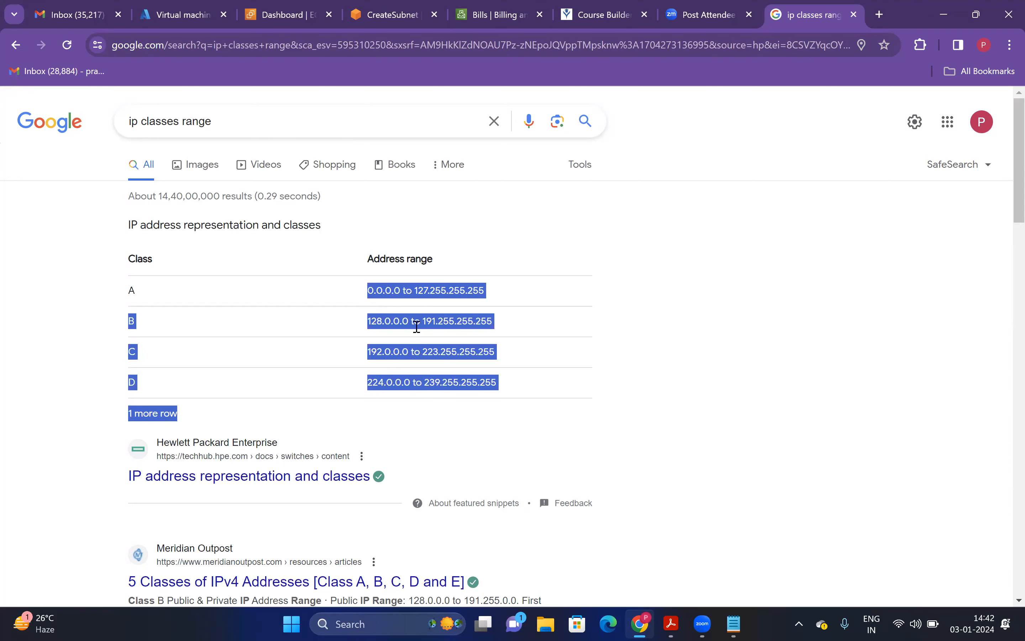
{"action": "left_click", "coordinate": [599, 280]}
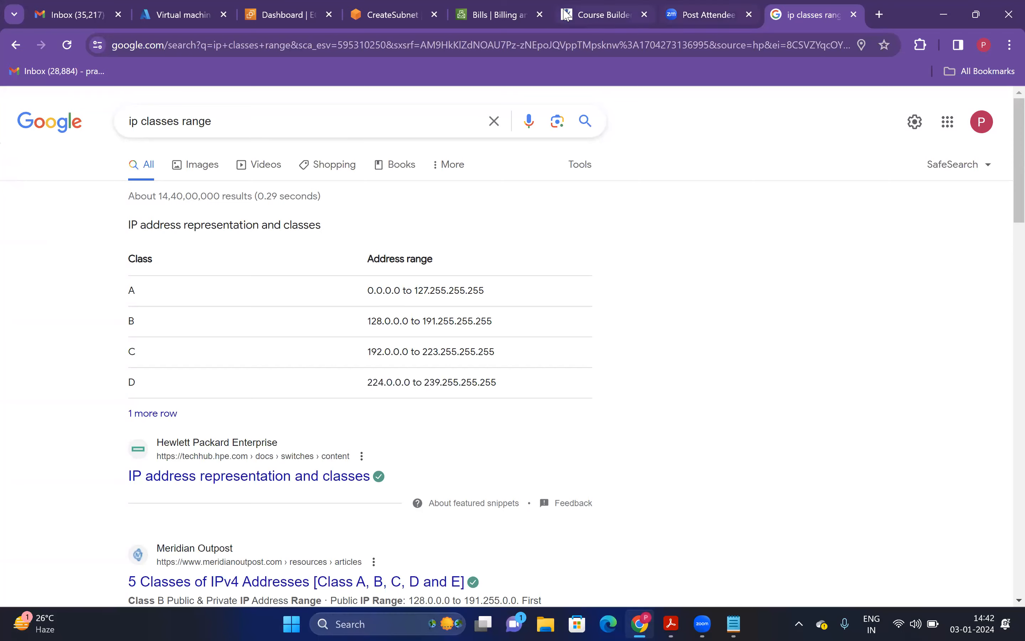
Step: Close the AWS Bills browser tab and return to the subnet creation page for SUBNET-A
{"action": "left_click", "coordinate": [513, 6]}
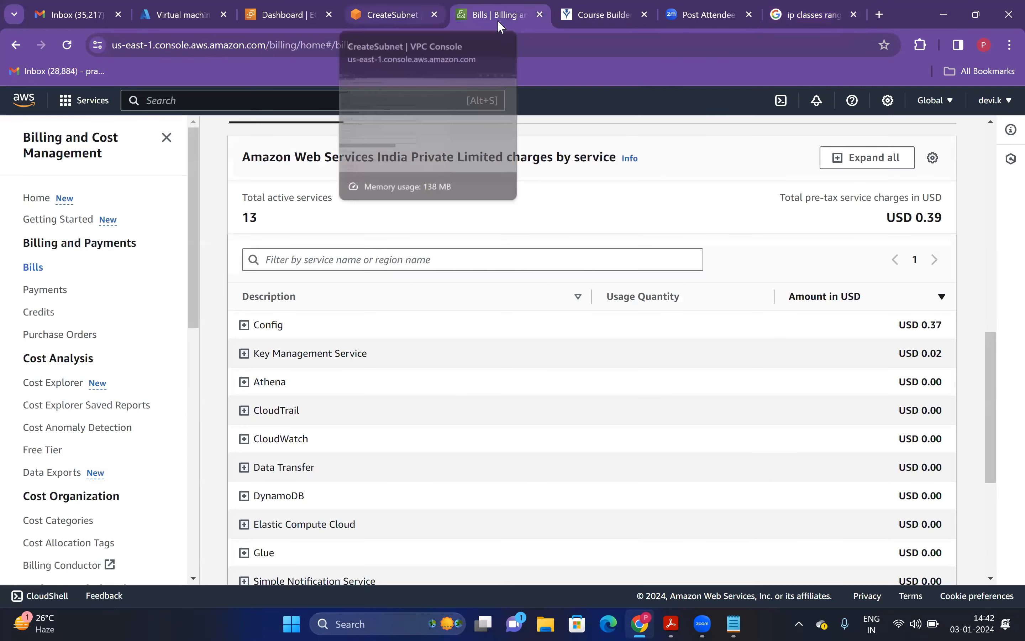
{"action": "left_click", "coordinate": [540, 17]}
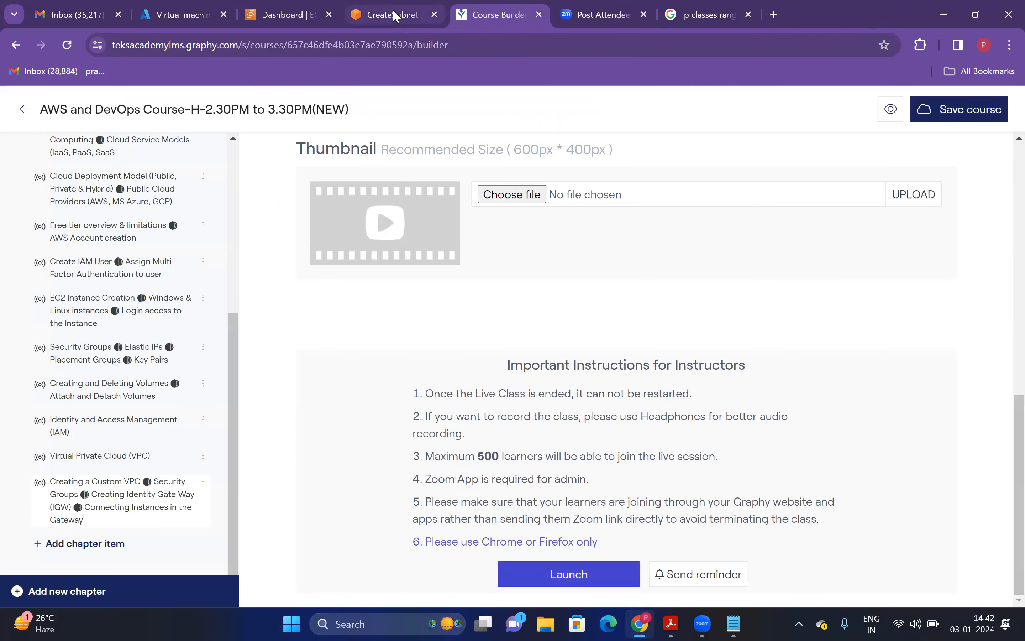
{"action": "left_click", "coordinate": [394, 16]}
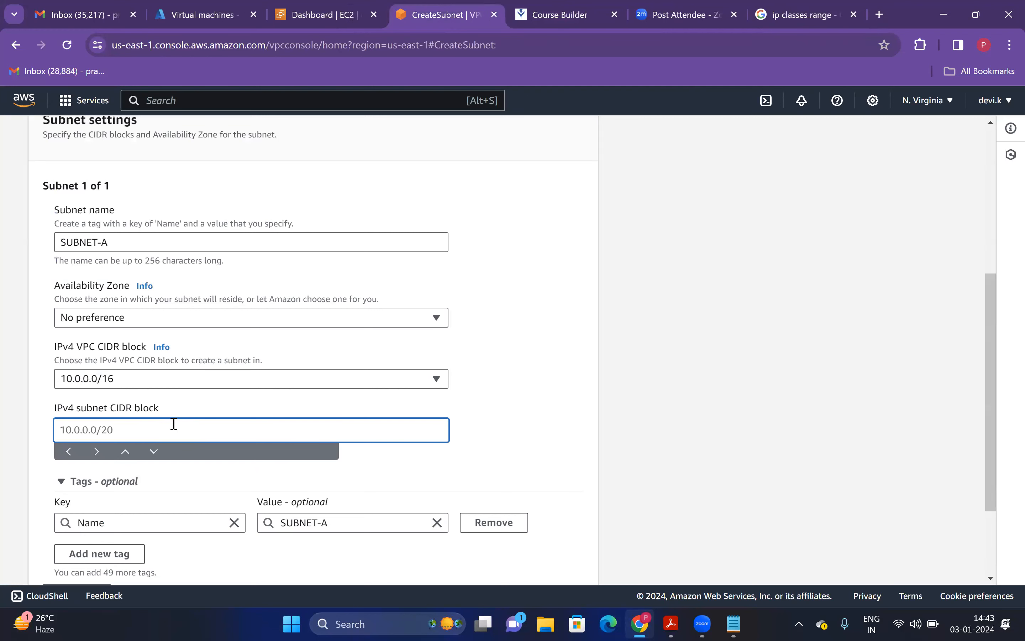
Step: Set SUBNET-A's IPv4 subnet CIDR block to 10.0.1.0/24 following the Notepad plan, and create the subnet
{"action": "type", "text": "10.0."}
{"action": "left_click", "coordinate": [733, 623]}
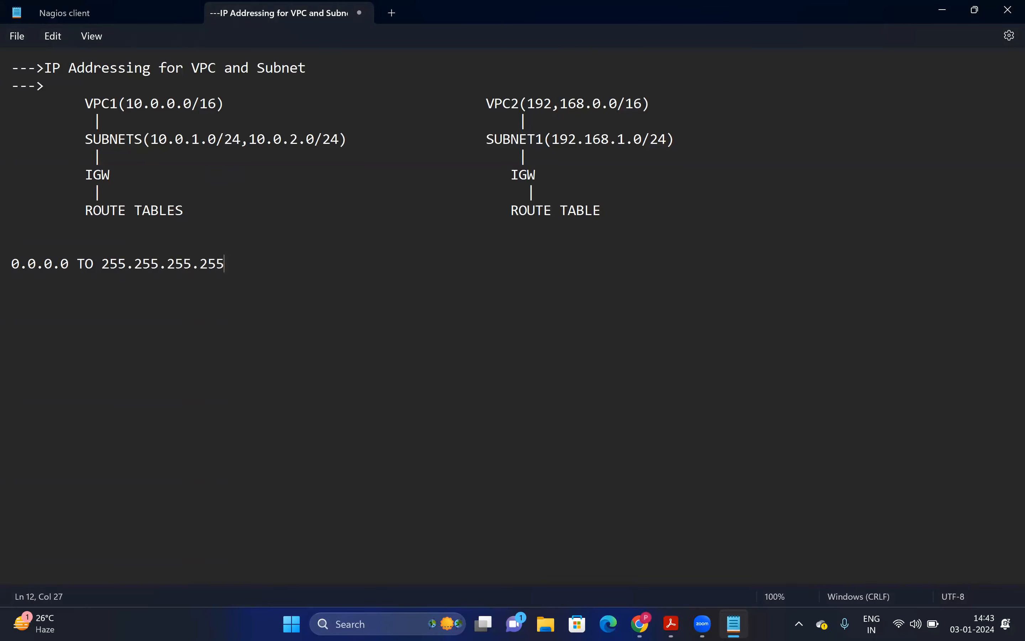
{"action": "key", "text": "alt+Tab"}
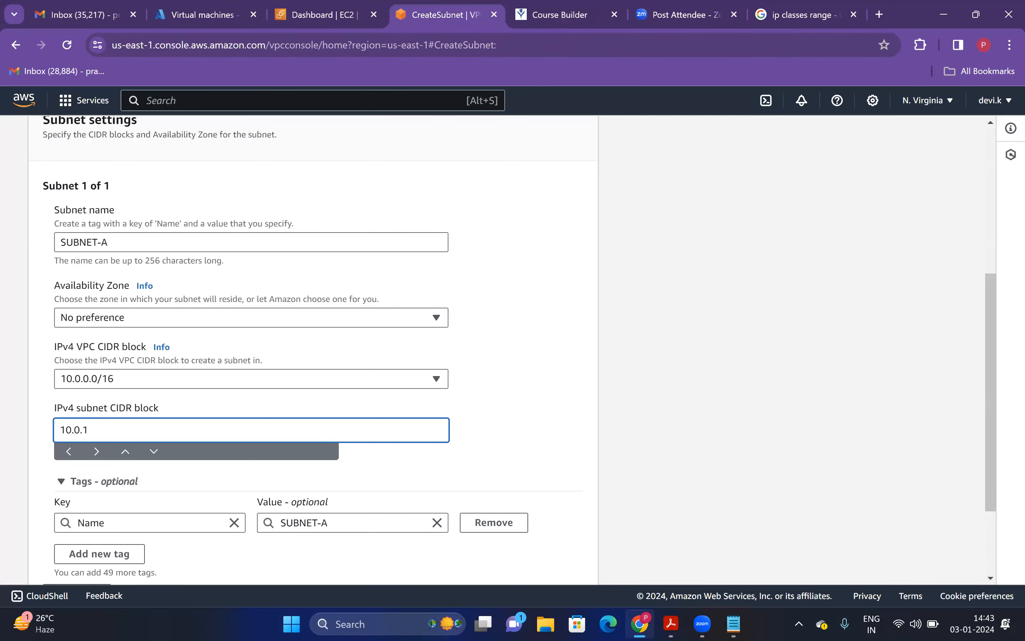
{"action": "type", "text": "/24"}
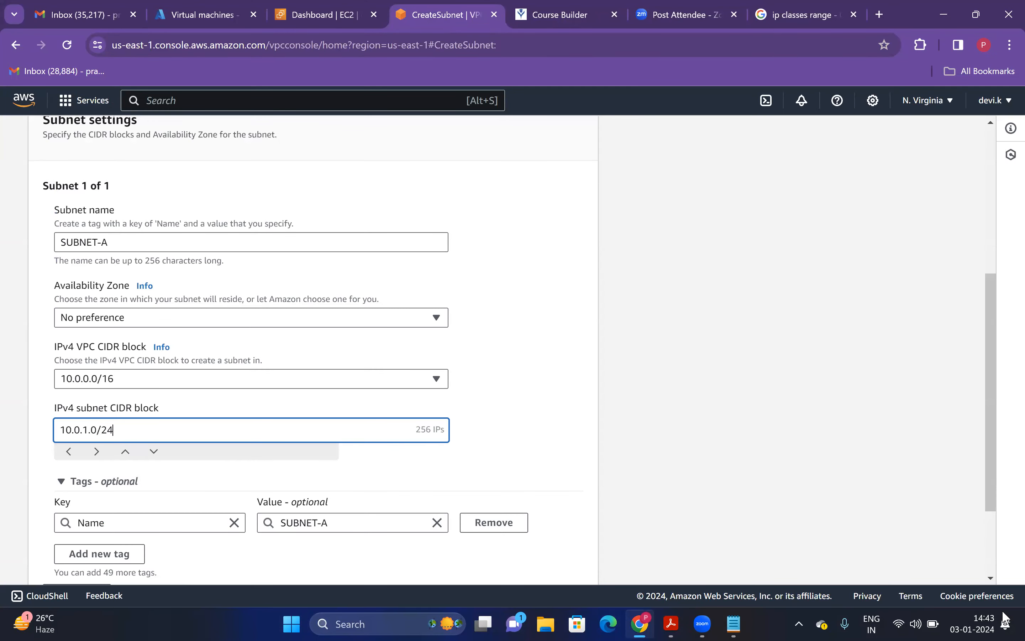
{"action": "scroll", "coordinate": [1000, 483], "scroll_direction": "down", "scroll_amount": 3}
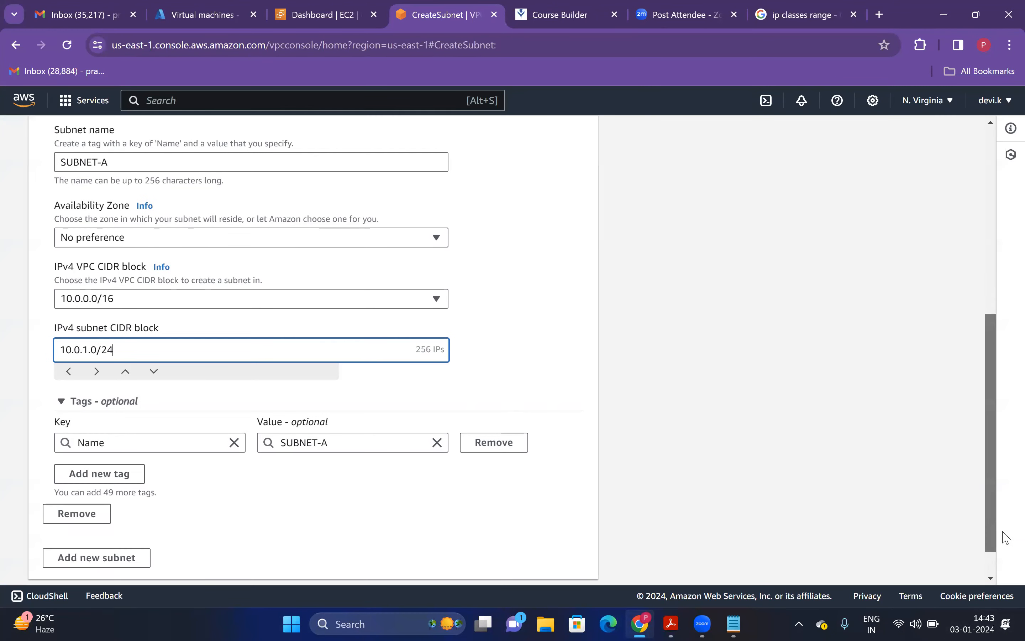
{"action": "left_click", "coordinate": [565, 560]}
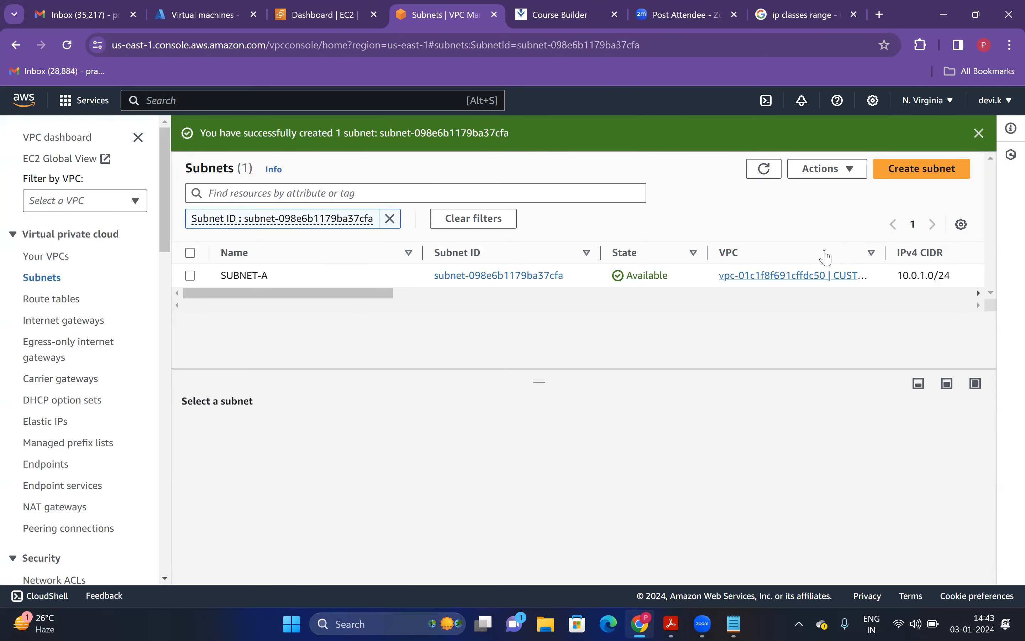
Step: Start another subnet in CUSTOM-VPC1 and name it SUBNET-B
{"action": "left_click", "coordinate": [898, 171]}
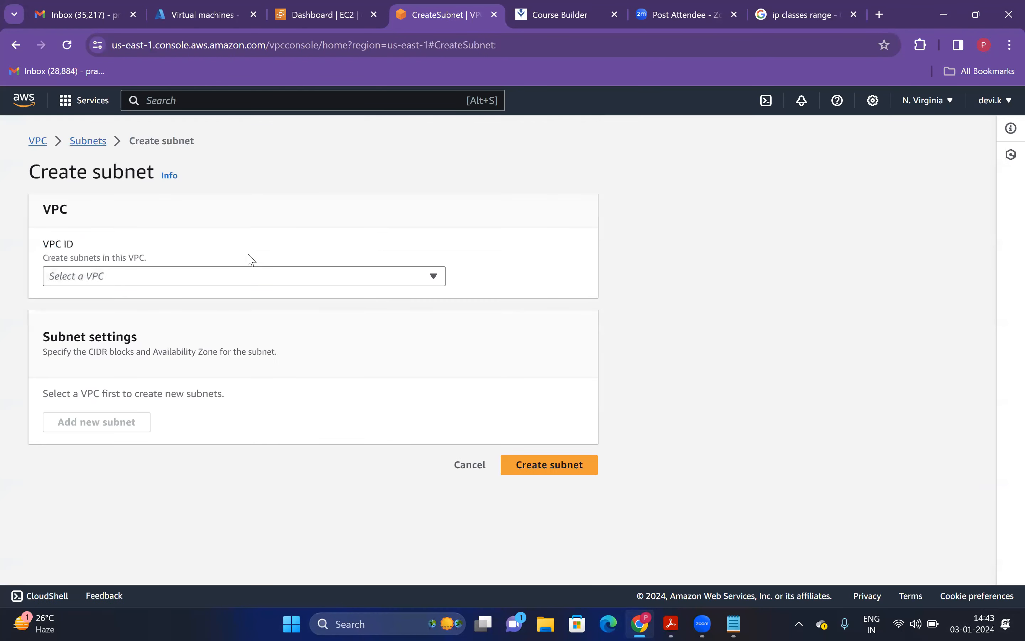
{"action": "left_click", "coordinate": [217, 281]}
{"action": "left_click", "coordinate": [160, 329]}
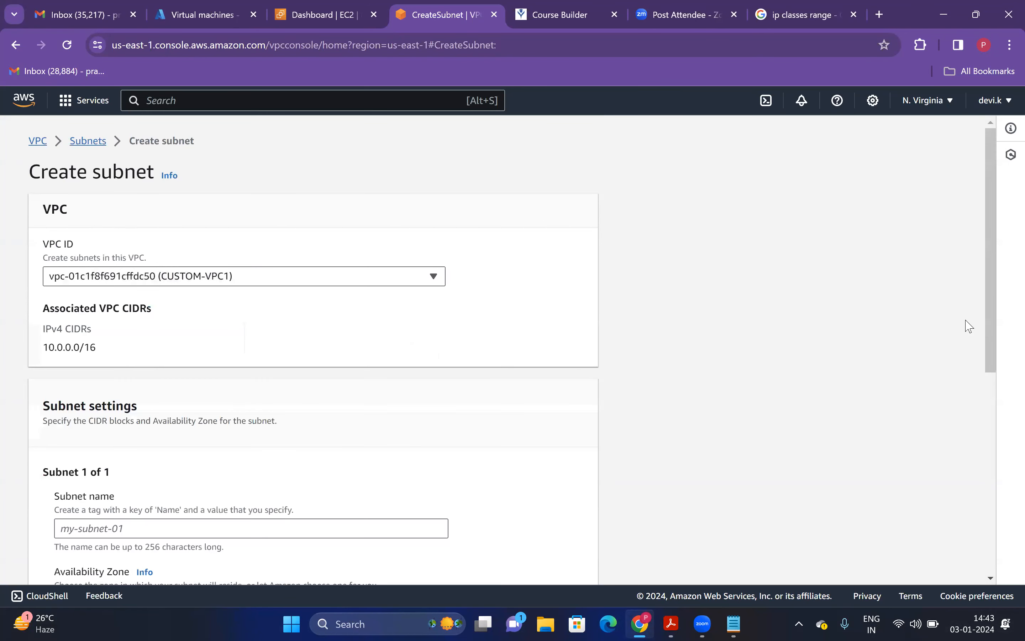
{"action": "scroll", "coordinate": [1000, 405], "scroll_direction": "down", "scroll_amount": 3}
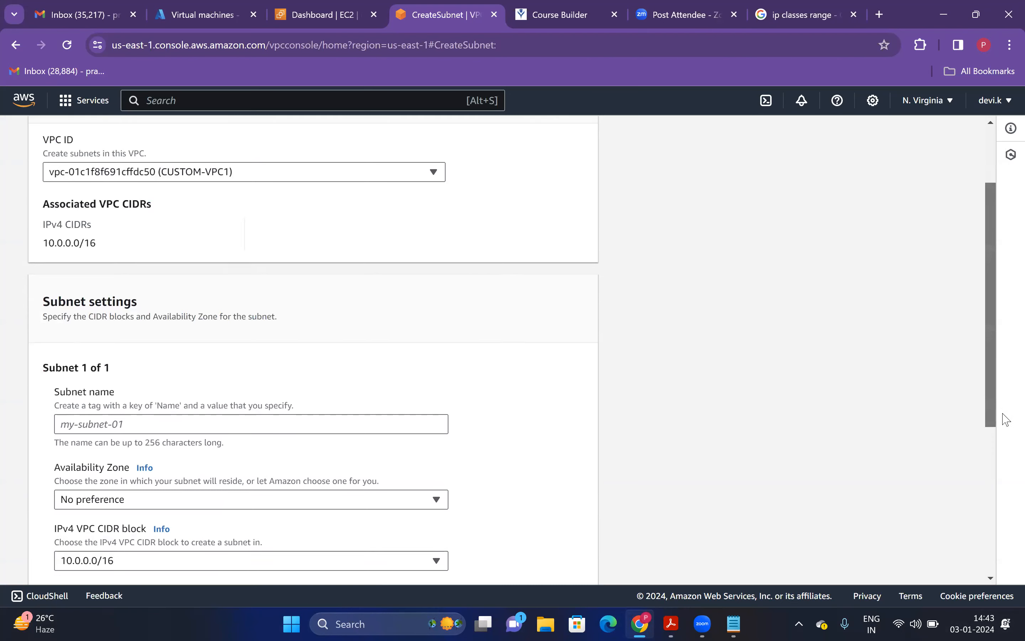
{"action": "scroll", "coordinate": [1008, 419], "scroll_direction": "down", "scroll_amount": 1}
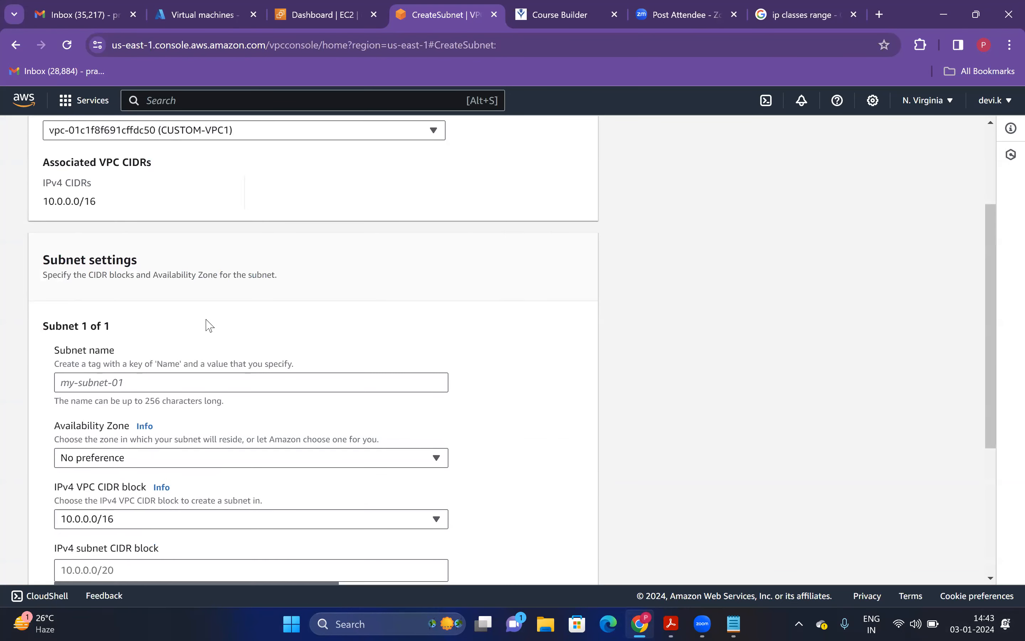
{"action": "left_click", "coordinate": [199, 387]}
{"action": "type", "text": "SUBNET-B"}
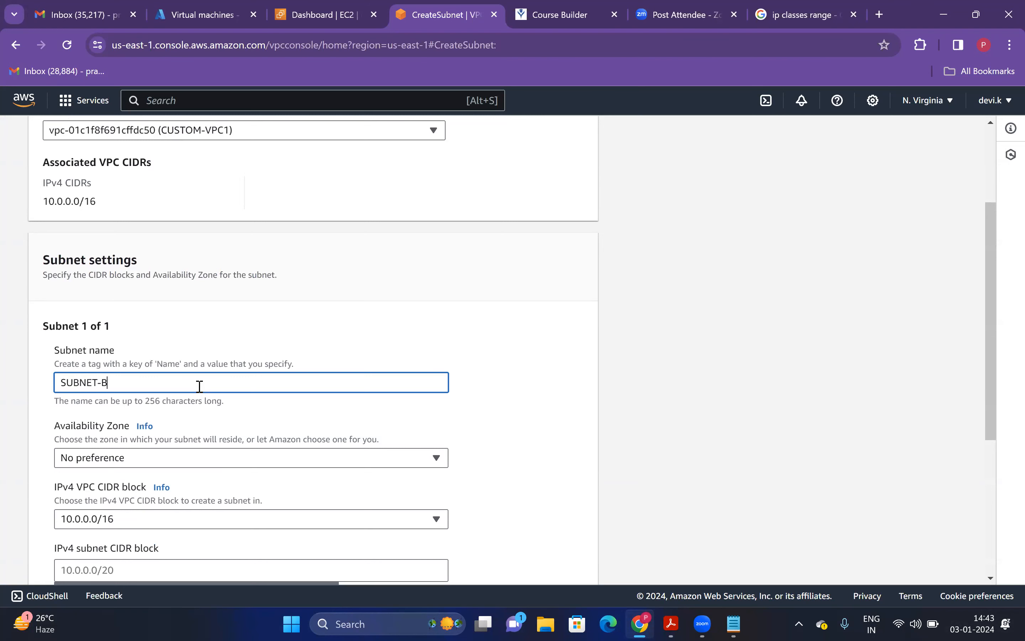
Step: Set SUBNET-B's IPv4 subnet CIDR block to 10.0.2.0/24
{"action": "left_click_drag", "start_coordinate": [1000, 451], "coordinate": [953, 438]}
{"action": "left_click", "coordinate": [931, 417]}
{"action": "scroll", "coordinate": [997, 512], "scroll_direction": "down", "scroll_amount": 3}
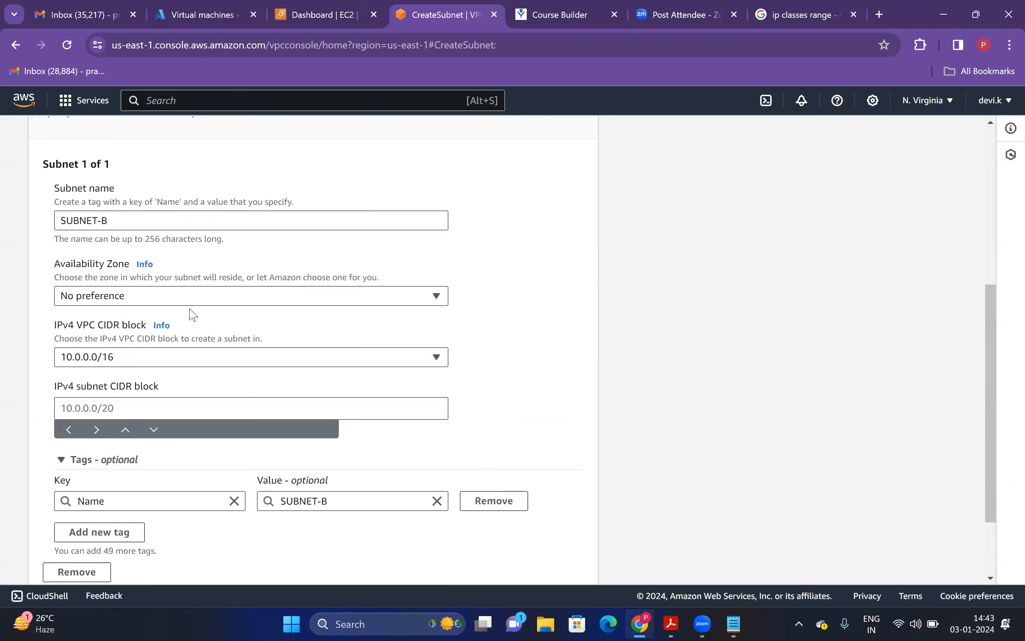
{"action": "left_click", "coordinate": [187, 410]}
{"action": "type", "text": "10"}
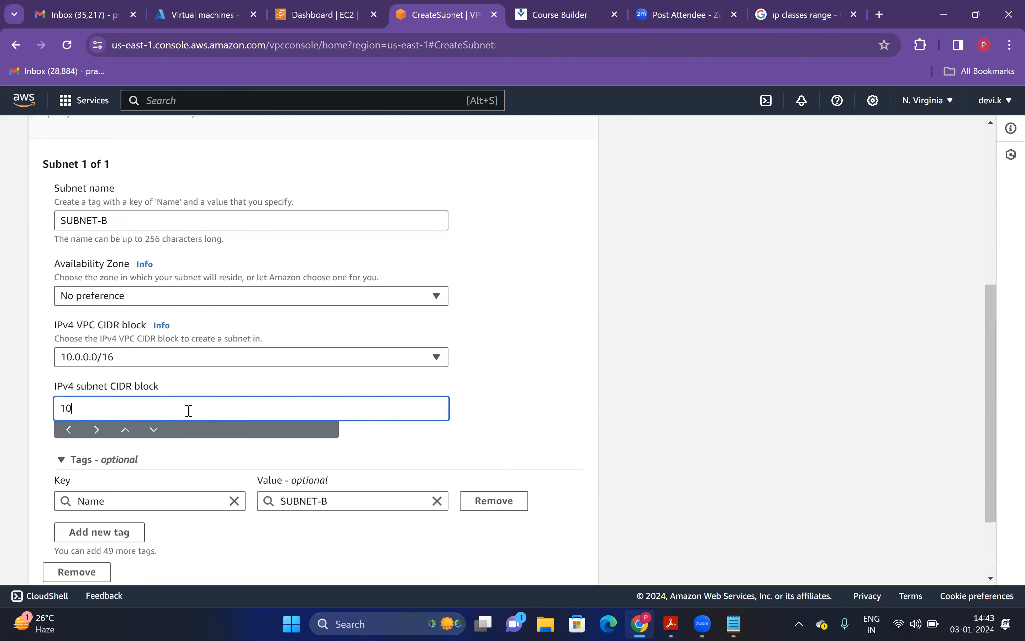
{"action": "type", "text": ".0.2.0/24"}
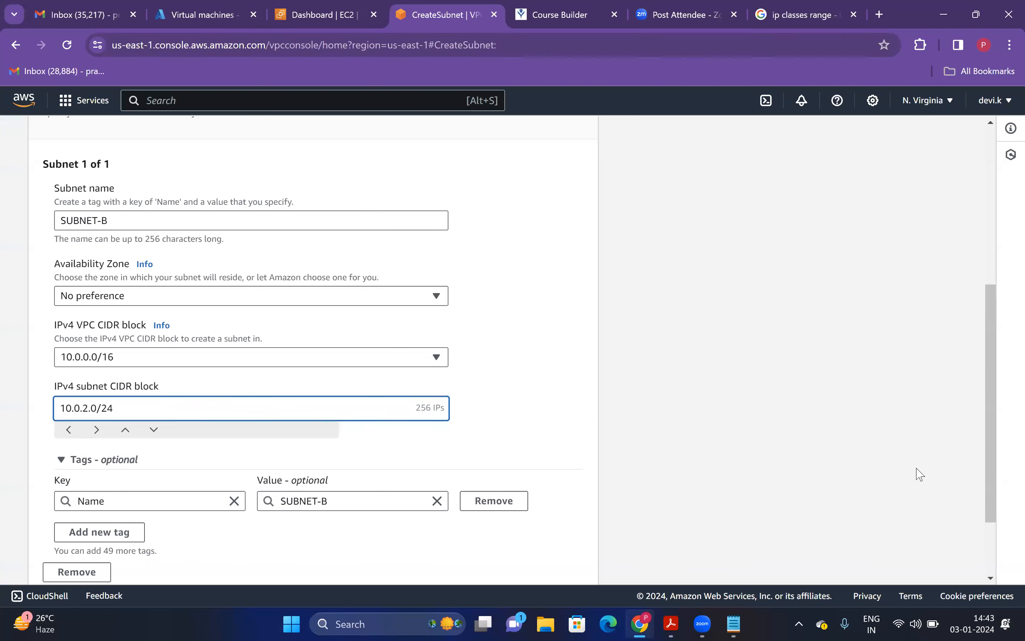
{"action": "left_click", "coordinate": [769, 567]}
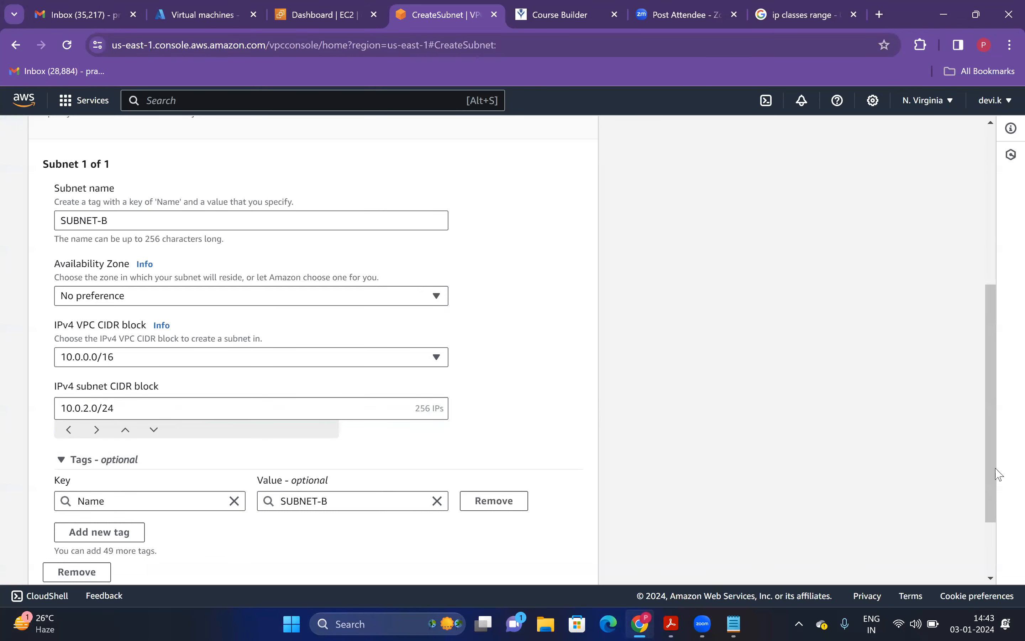
Step: Check the second planned subnet range for VPC1 in the Notepad notes, and create SUBNET-B
{"action": "scroll", "coordinate": [999, 474], "scroll_direction": "down", "scroll_amount": 3}
{"action": "key", "text": "alt+Tab"}
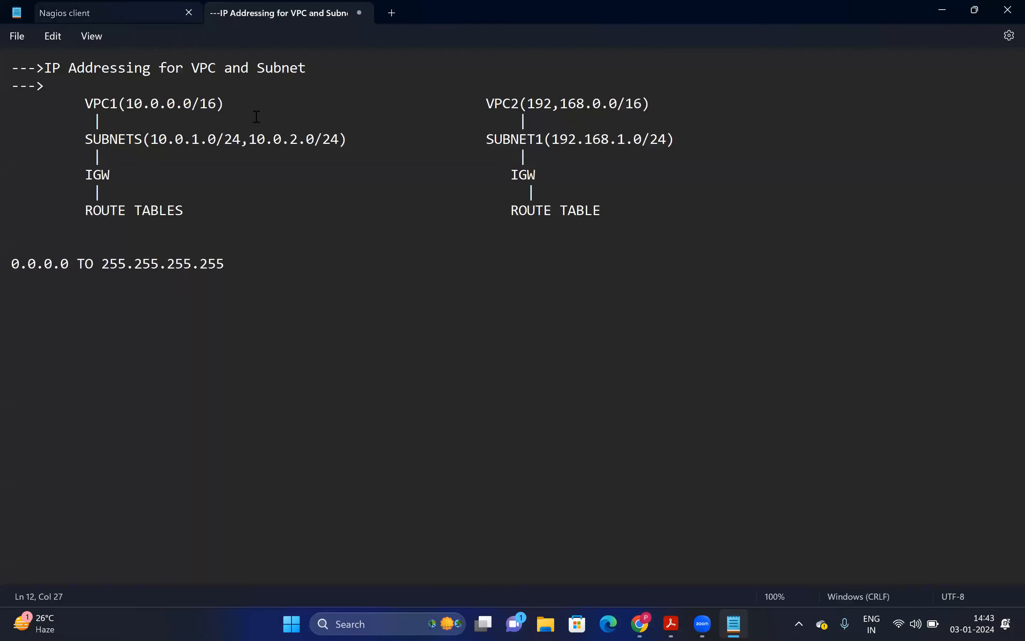
{"action": "left_click_drag", "start_coordinate": [265, 136], "coordinate": [306, 139]}
{"action": "left_click", "coordinate": [740, 534]}
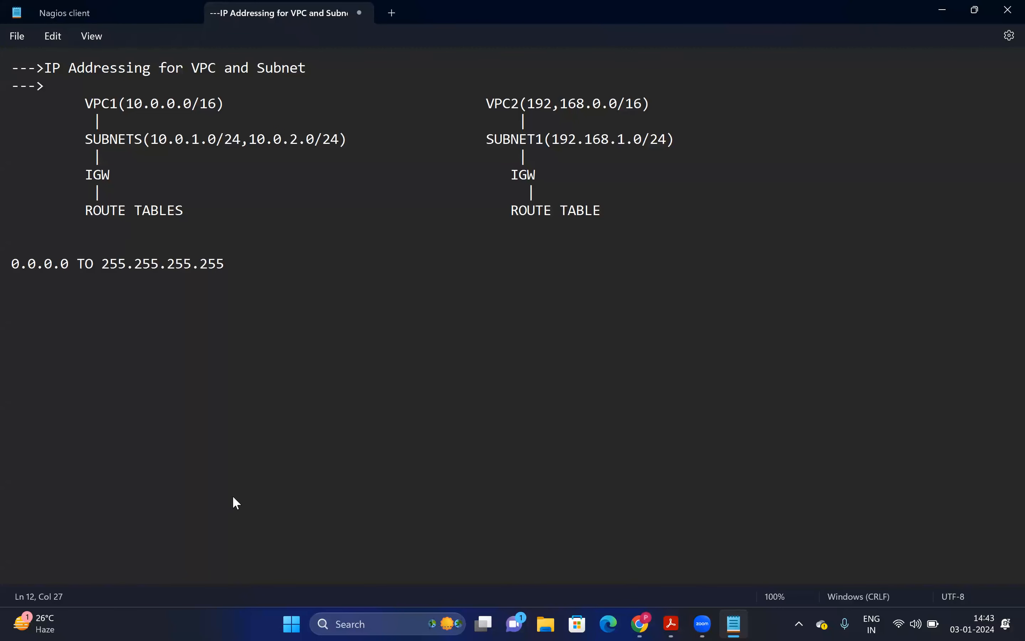
{"action": "key", "text": "alt+Tab"}
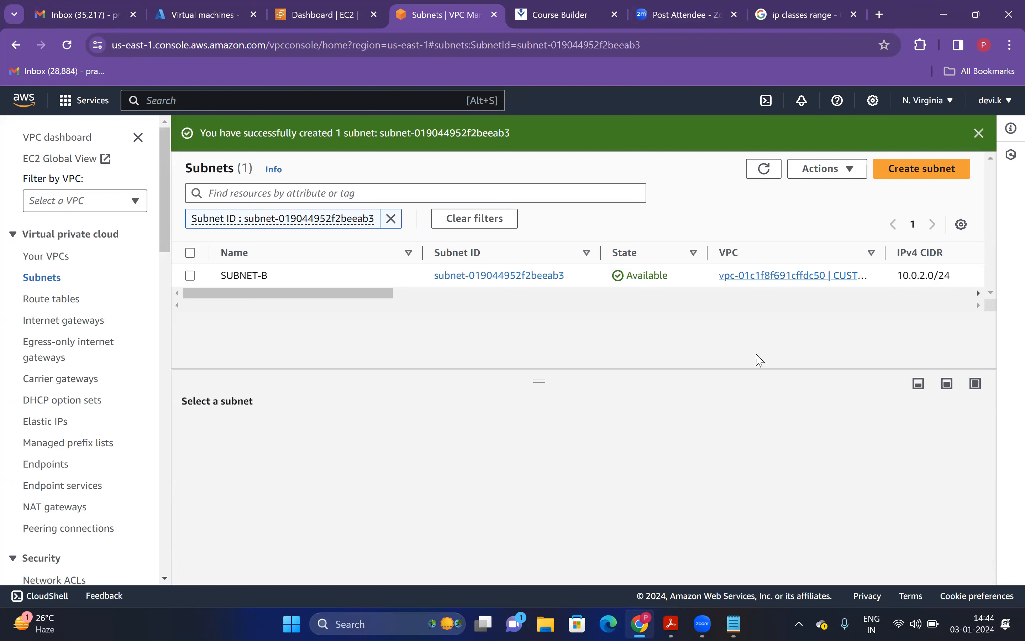
Step: Show the full, unfiltered list of subnets and locate SUBNET-A and SUBNET-B in it
{"action": "left_click", "coordinate": [775, 174]}
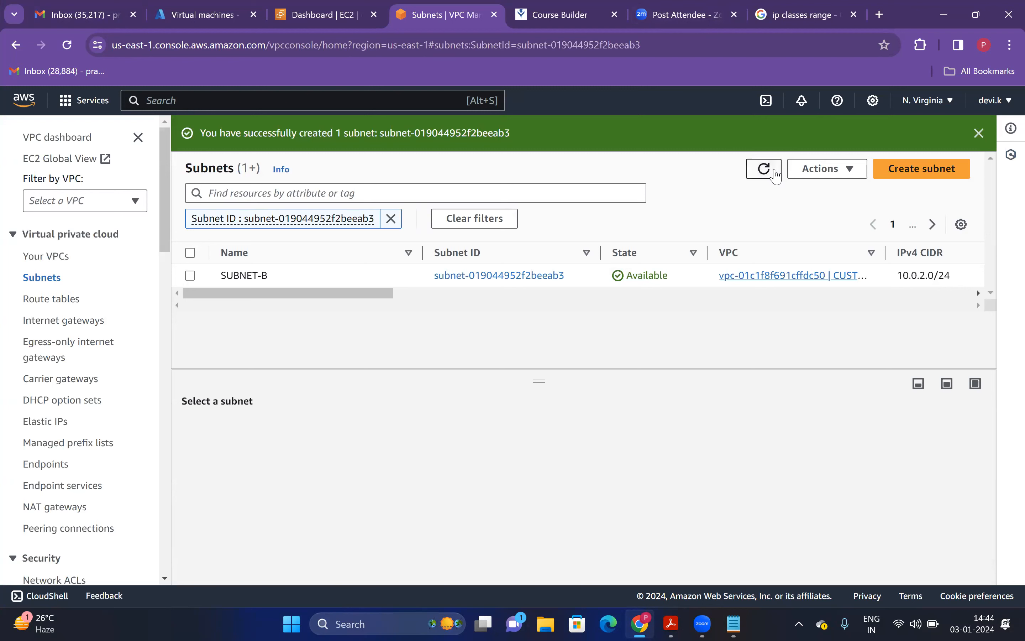
{"action": "left_click", "coordinate": [47, 280]}
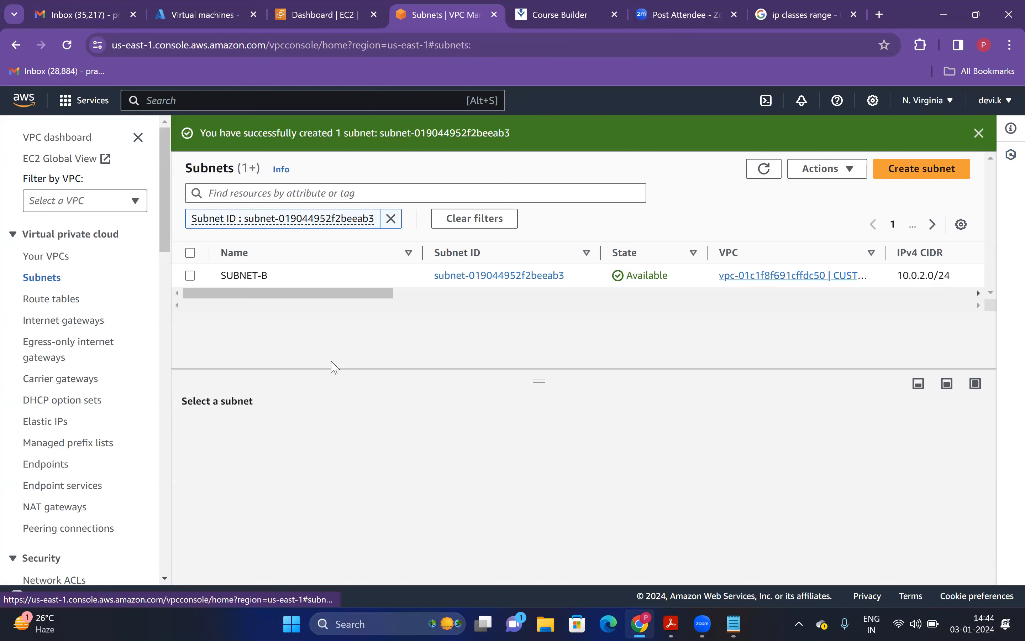
{"action": "scroll", "coordinate": [549, 311], "scroll_direction": "down", "scroll_amount": 3}
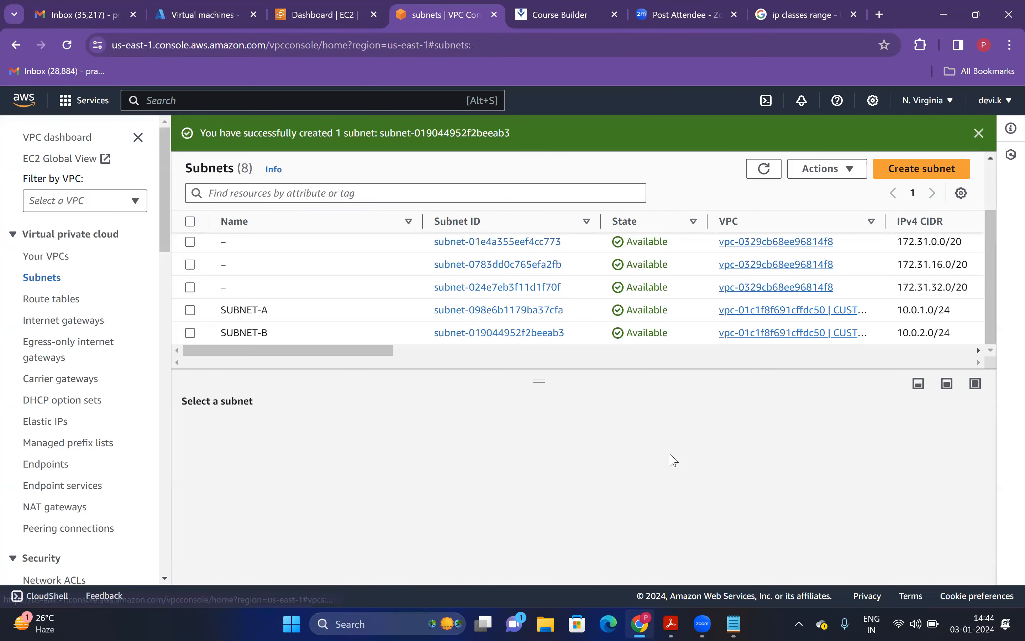
Step: Check the next planned item in the Notepad notes, and create an internet gateway named CUSTOM-IGW
{"action": "left_click", "coordinate": [733, 623]}
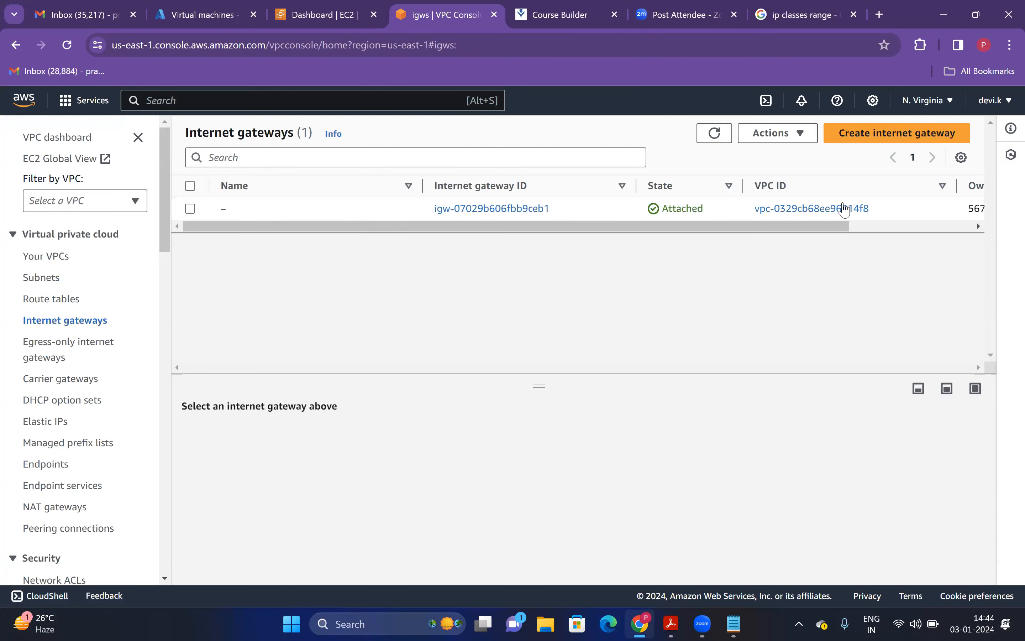
{"action": "left_click", "coordinate": [876, 144]}
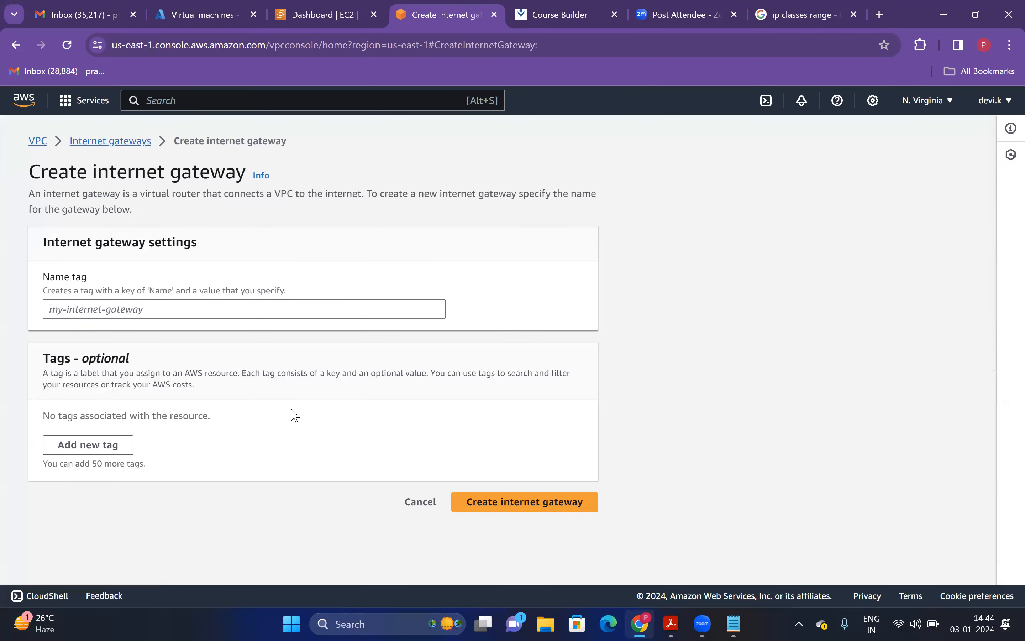
{"action": "left_click", "coordinate": [285, 314]}
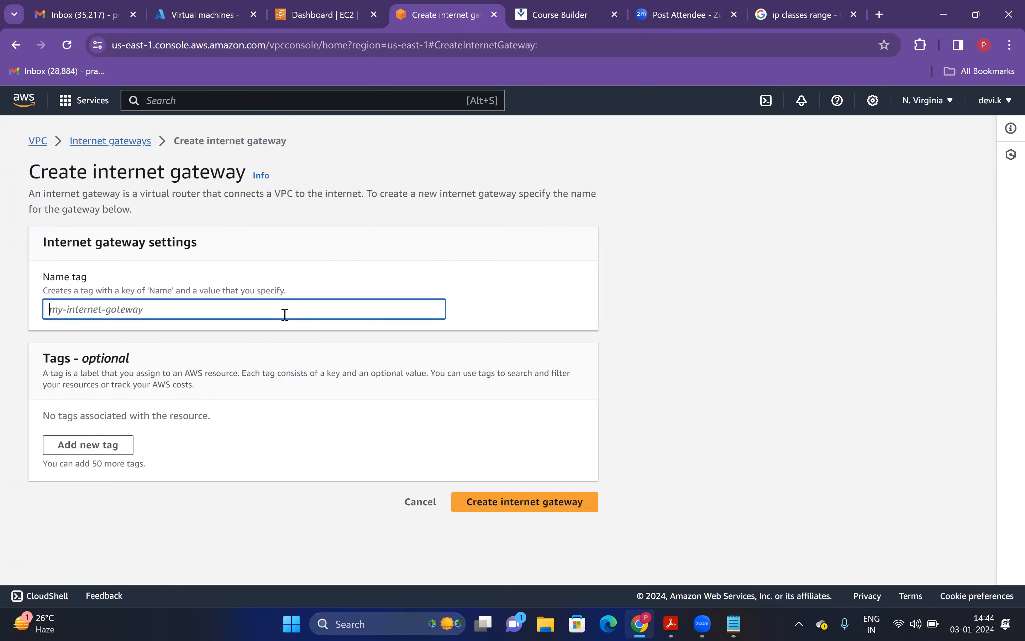
{"action": "type", "text": "M"}
{"action": "key", "text": "BackSpace"}
{"action": "type", "text": "CU"}
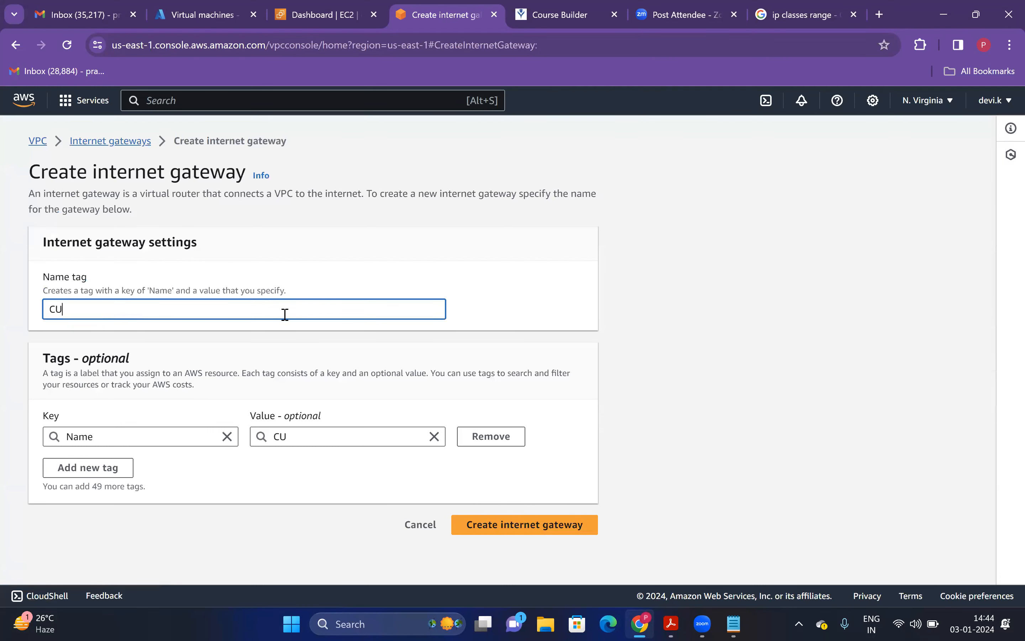
{"action": "type", "text": "STOM-IGW"}
{"action": "left_click", "coordinate": [556, 540]}
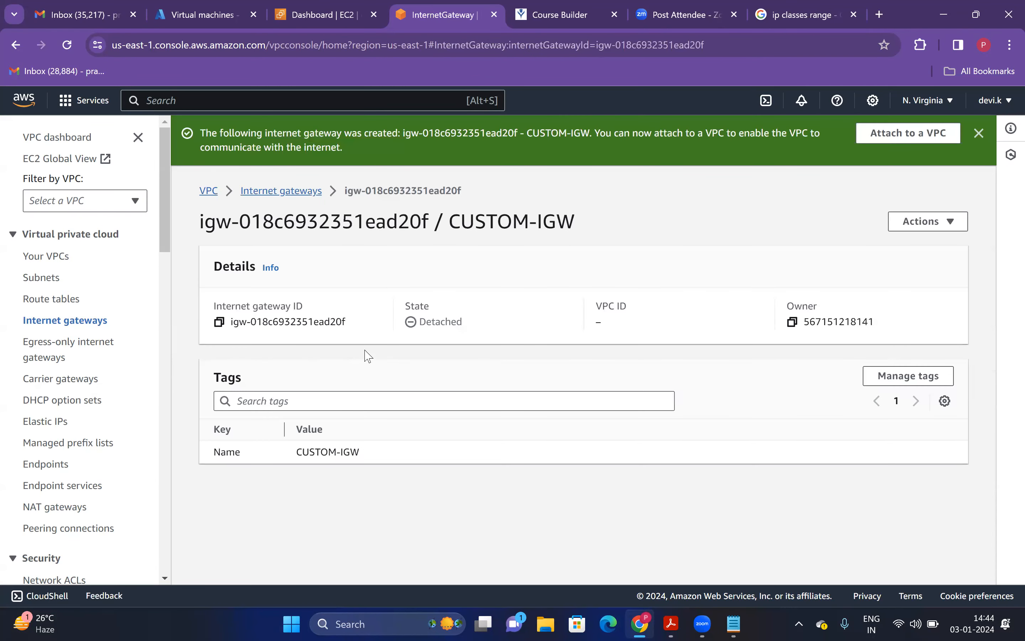
Step: Examine CUSTOM-IGW's attachment state and compare it with the unnamed internet gateway in the full gateway list
{"action": "left_click_drag", "start_coordinate": [471, 321], "coordinate": [426, 258]}
{"action": "left_click", "coordinate": [414, 319]}
{"action": "left_click_drag", "start_coordinate": [426, 322], "coordinate": [481, 331]}
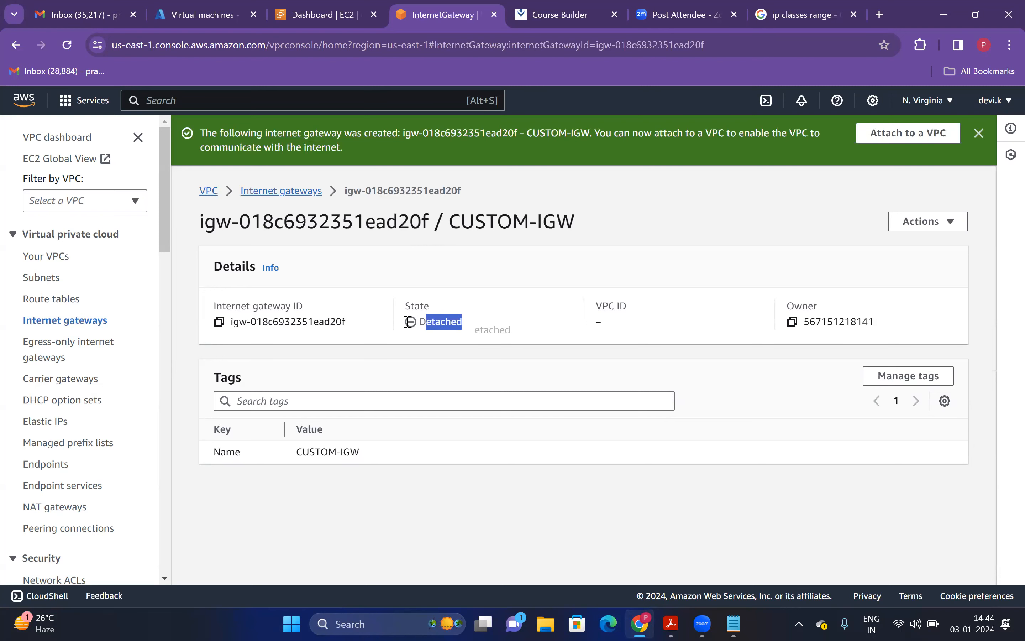
{"action": "left_click", "coordinate": [281, 190]}
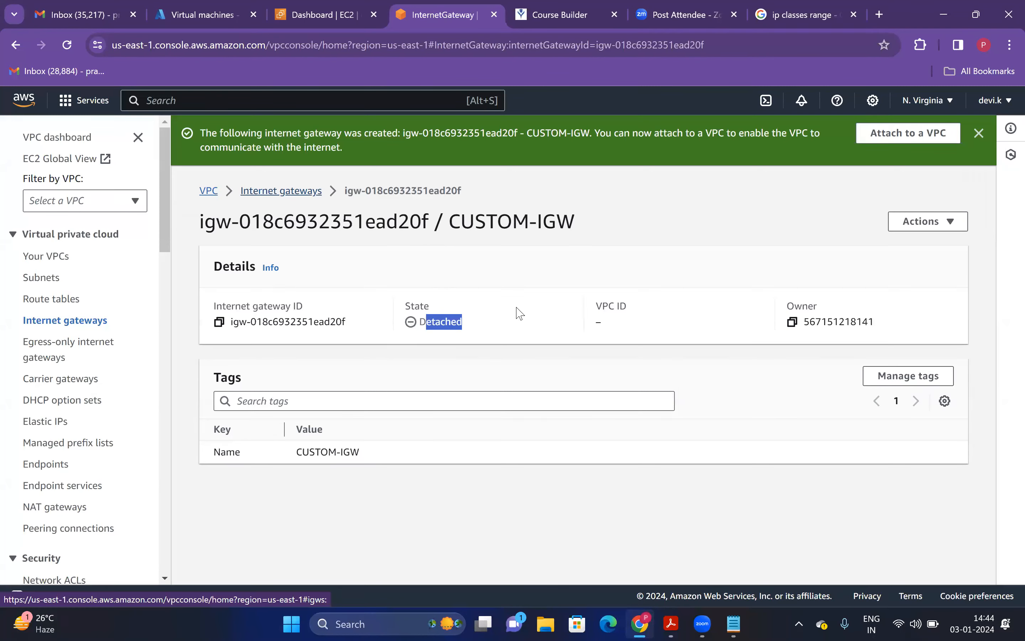
{"action": "left_click_drag", "start_coordinate": [703, 209], "coordinate": [662, 210]}
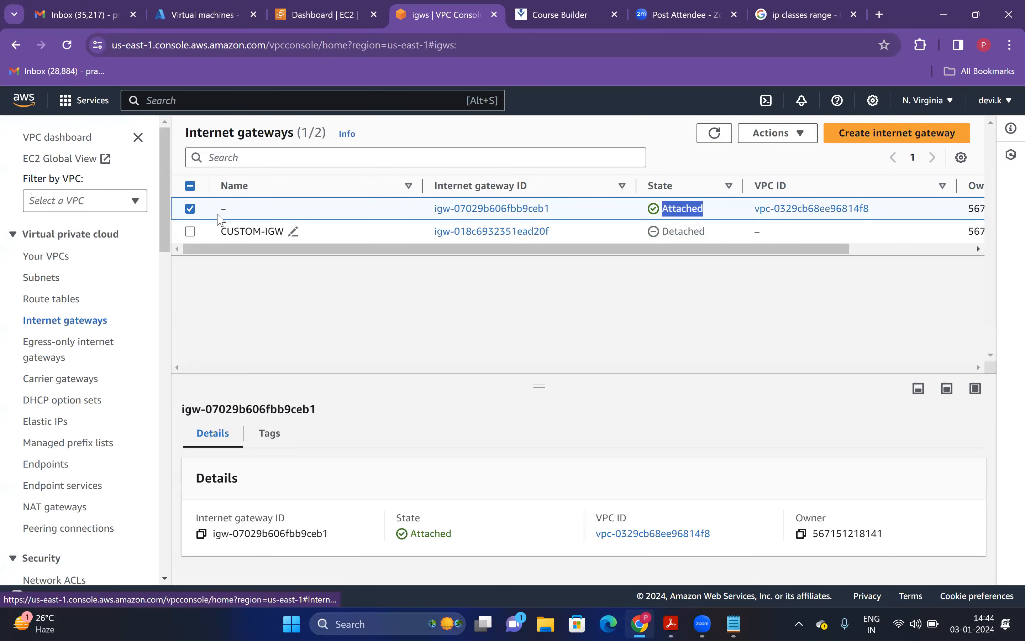
{"action": "left_click", "coordinate": [191, 208]}
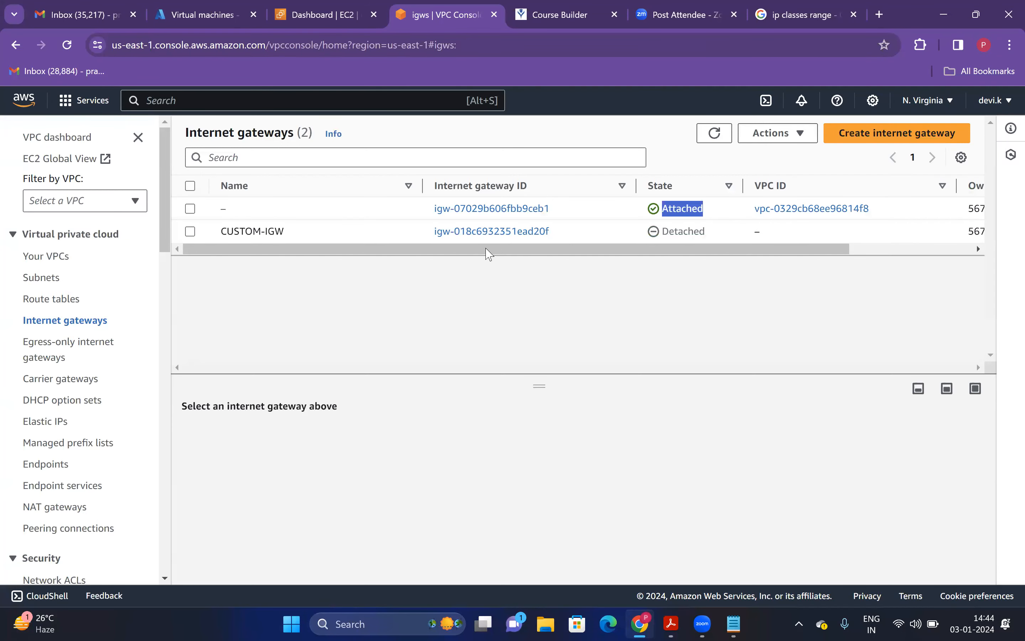
Step: Attach the internet gateway CUSTOM-IGW to CUSTOM-VPC1
{"action": "left_click", "coordinate": [190, 232]}
{"action": "left_click", "coordinate": [775, 133]}
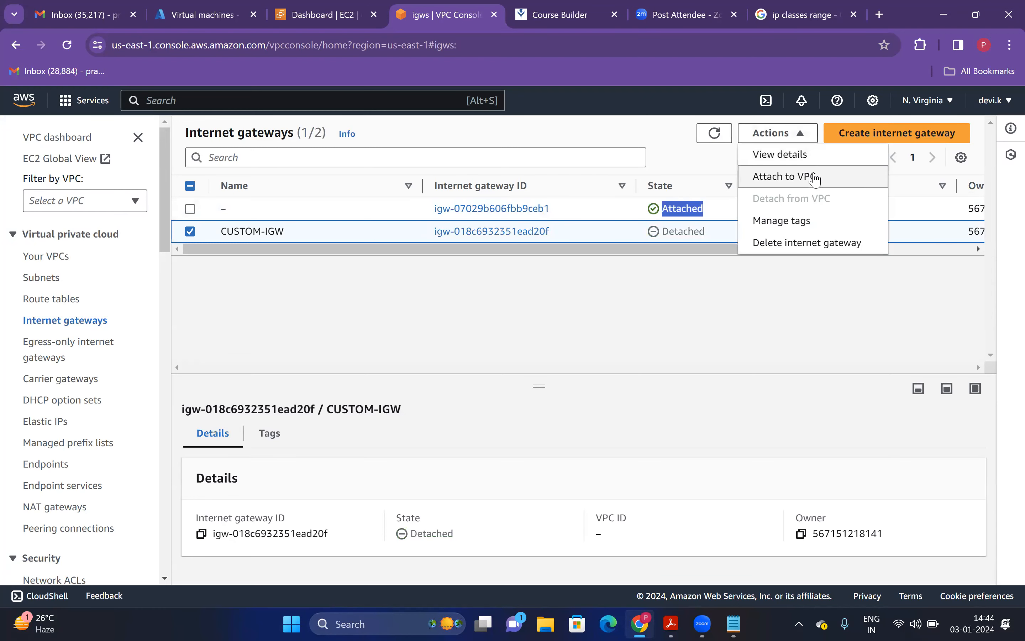
{"action": "left_click", "coordinate": [784, 176]}
{"action": "left_click", "coordinate": [316, 285]}
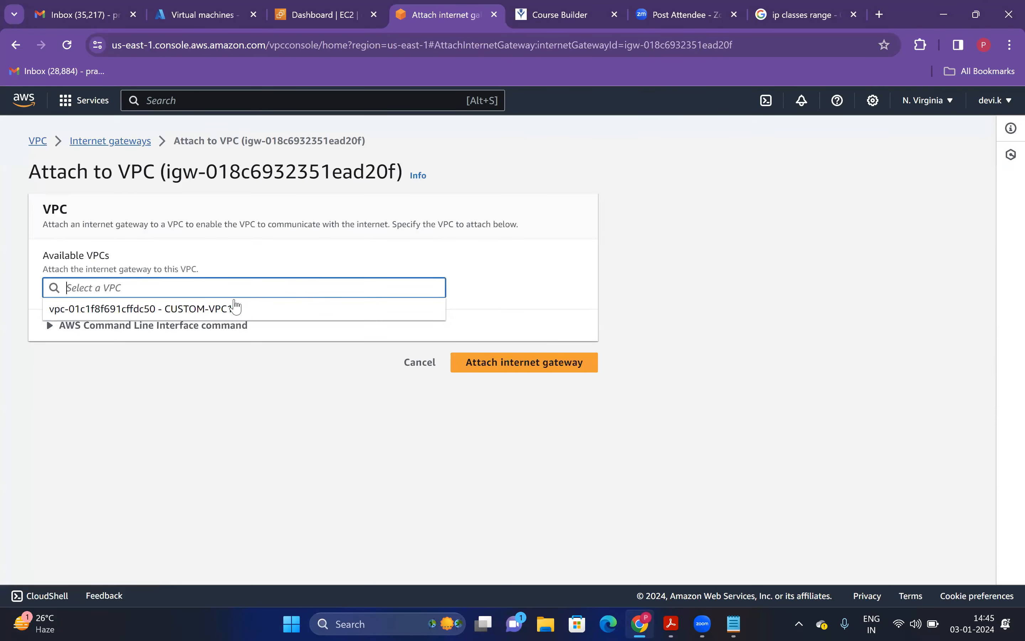
{"action": "left_click", "coordinate": [217, 309]}
{"action": "left_click", "coordinate": [534, 369]}
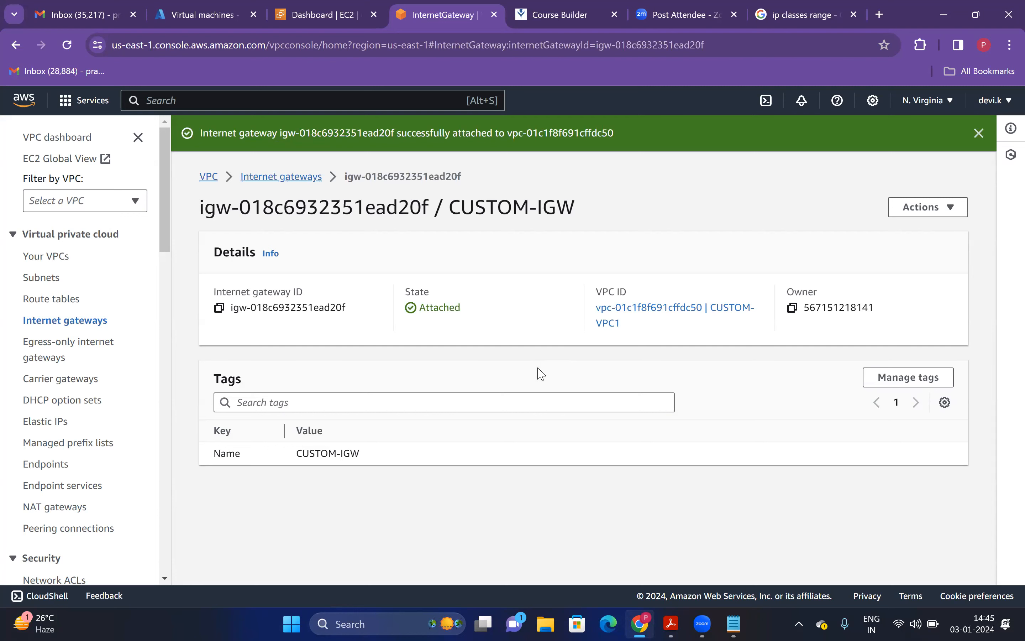
Step: Check the attachments in the internet gateways list and the next planned item for VPC1 in the Notepad notes
{"action": "left_click", "coordinate": [303, 183]}
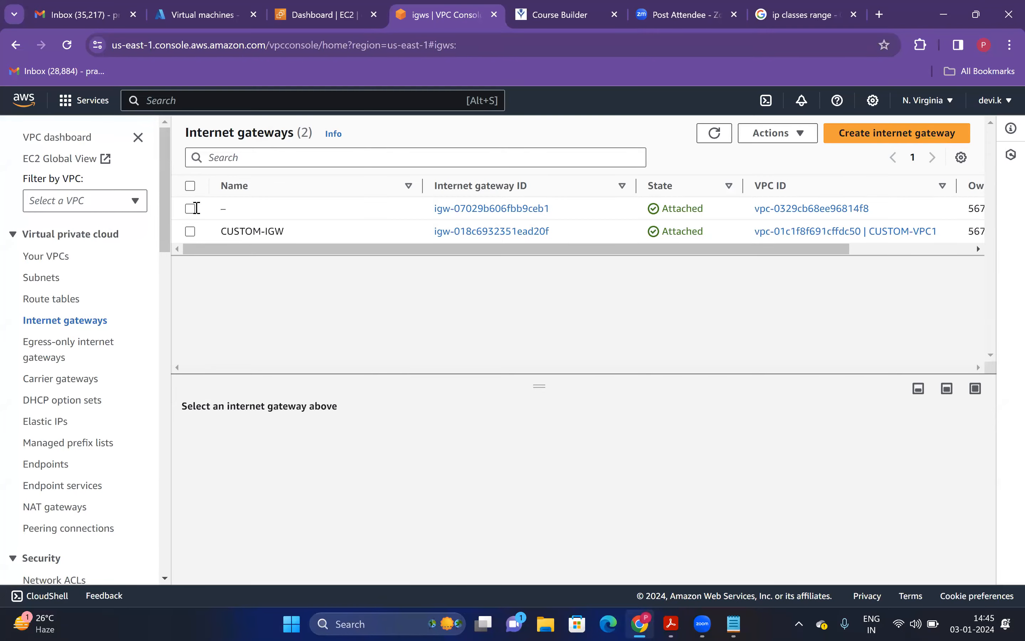
{"action": "key", "text": "alt+Tab"}
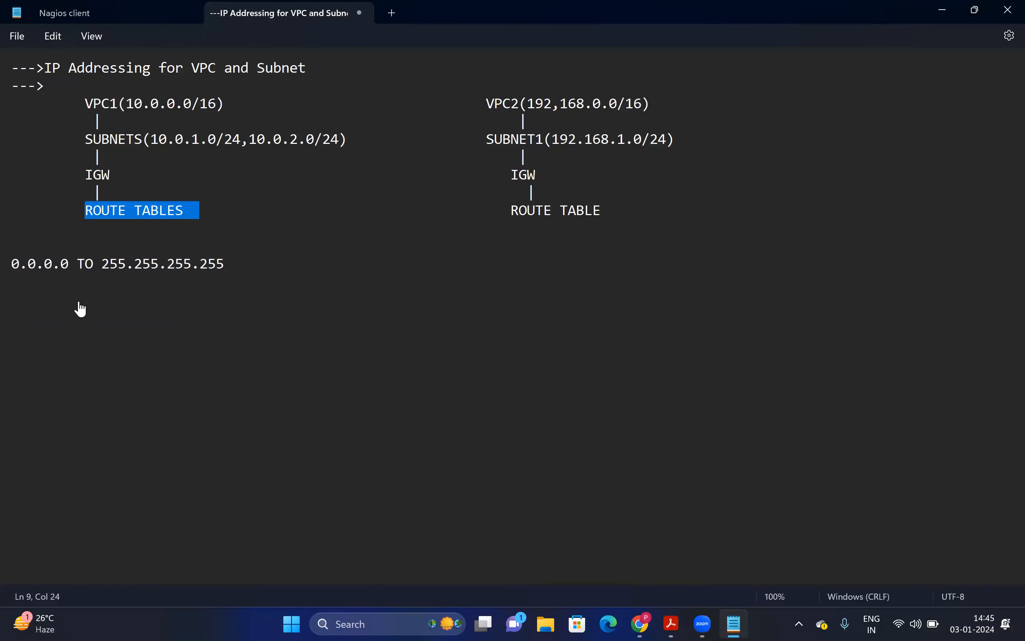
{"action": "key", "text": "alt+Tab"}
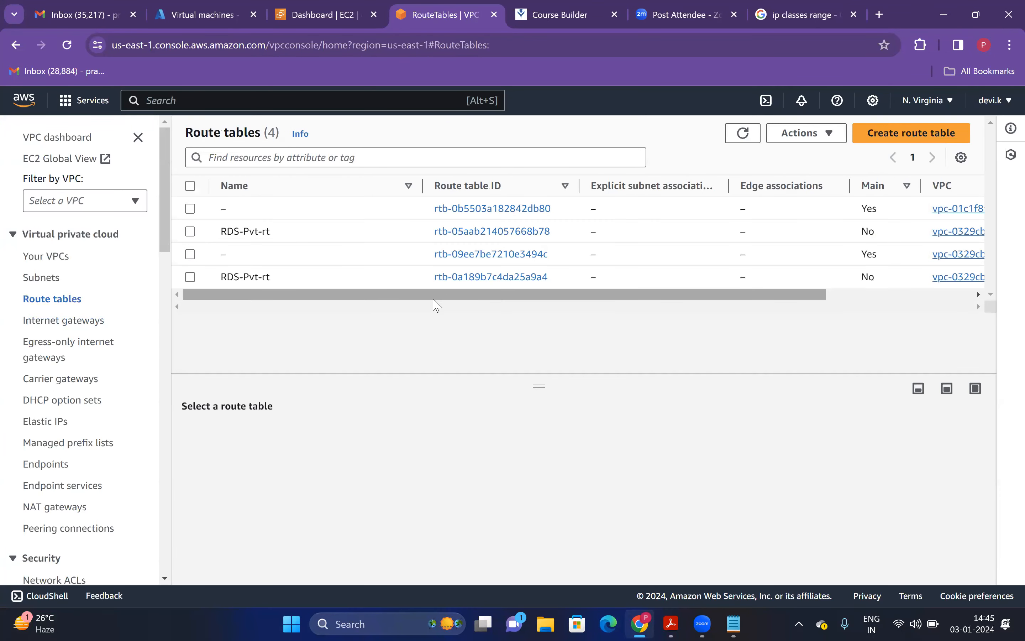
Step: Check which VPC each route table in the route tables list belongs to
{"action": "left_click_drag", "start_coordinate": [621, 295], "coordinate": [294, 330]}
{"action": "left_click_drag", "start_coordinate": [709, 297], "coordinate": [869, 300]}
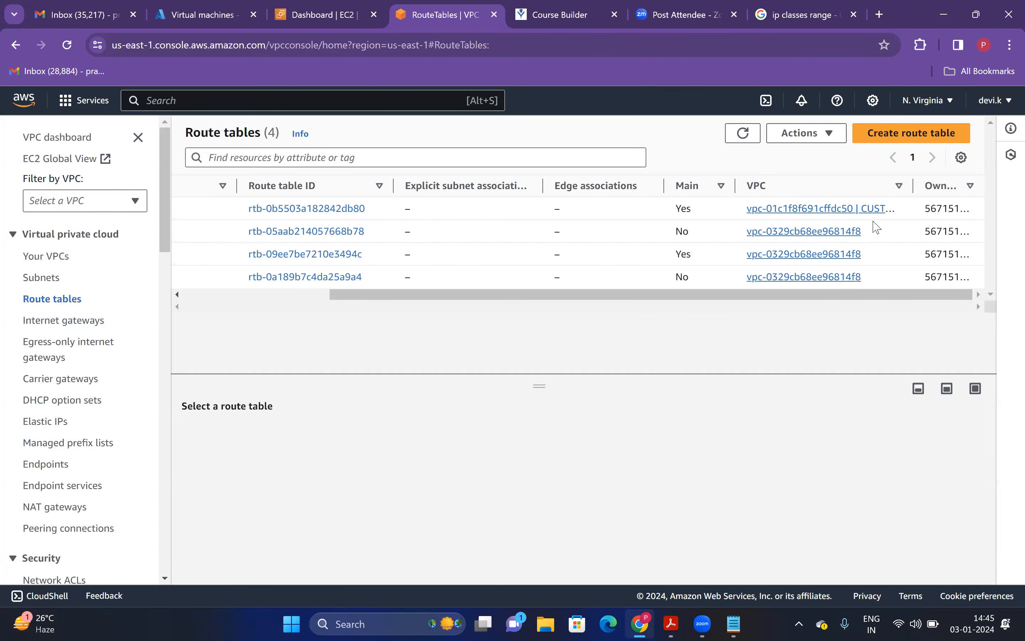
{"action": "left_click_drag", "start_coordinate": [819, 298], "coordinate": [350, 281]}
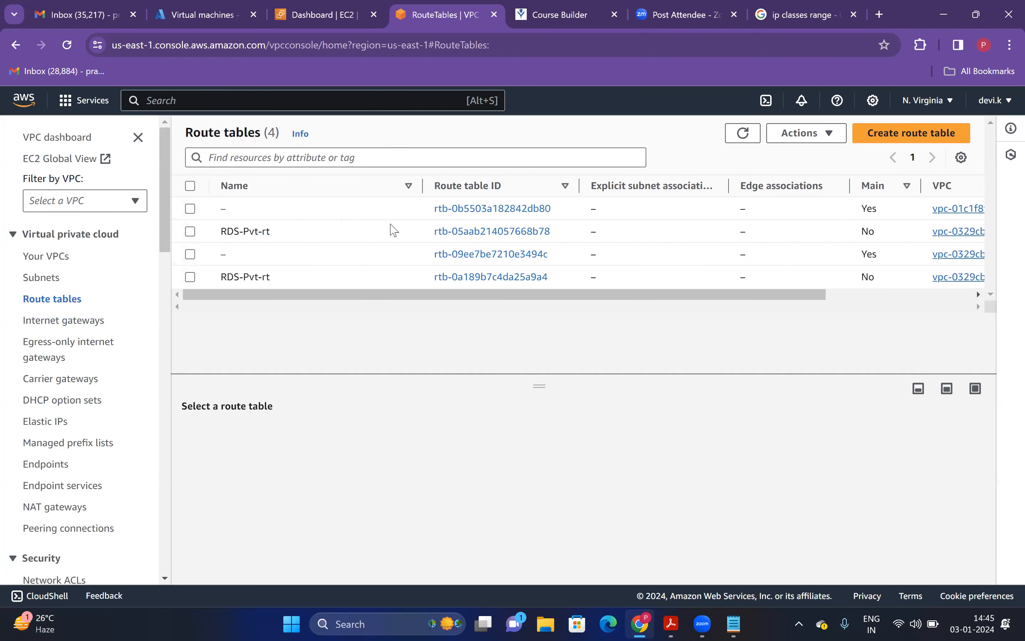
Step: Look at the route table creation form, then examine the Main setting of the two RDS-Pvt-rt route tables in the list
{"action": "left_click", "coordinate": [894, 133]}
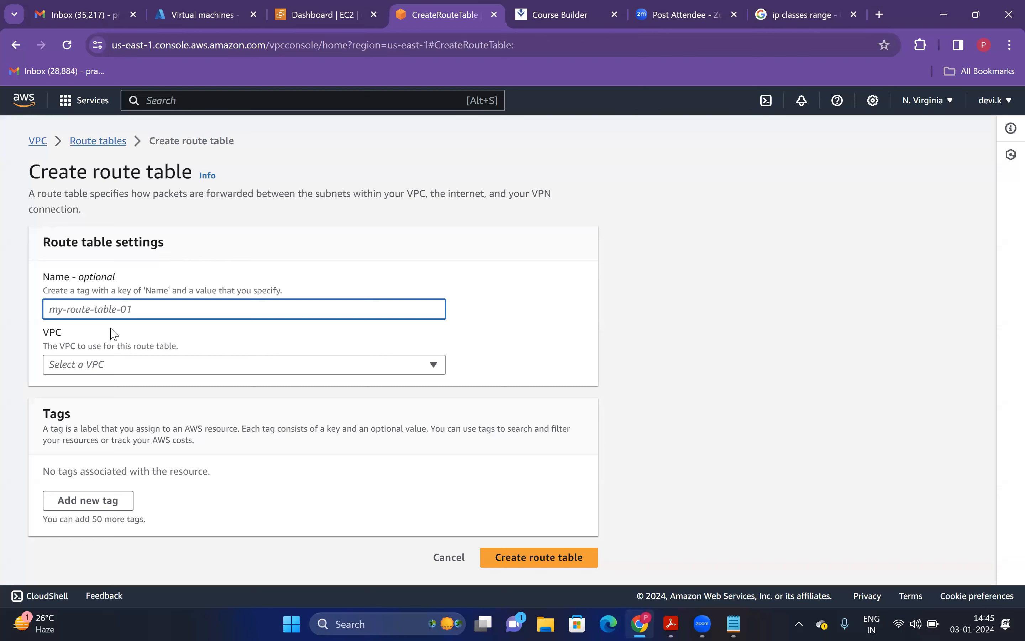
{"action": "left_click", "coordinate": [104, 148]}
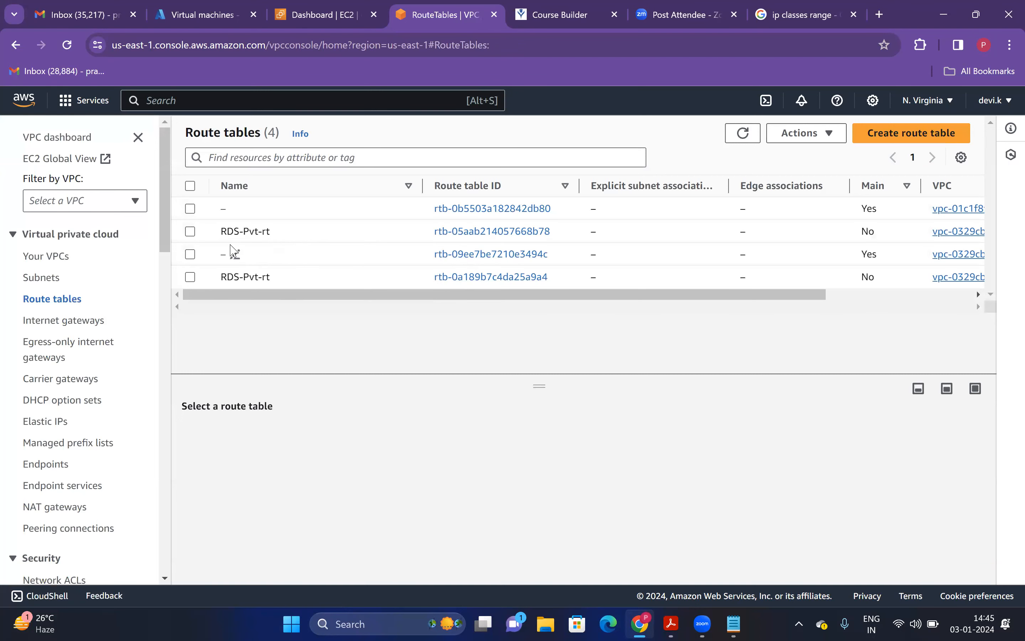
{"action": "left_click", "coordinate": [190, 231]}
{"action": "left_click", "coordinate": [190, 276]}
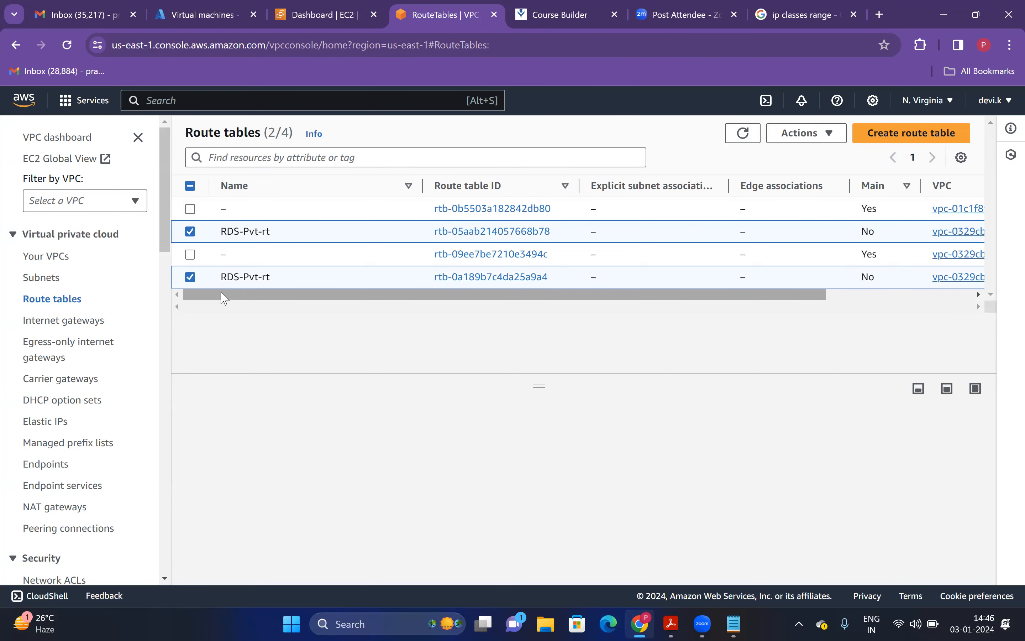
{"action": "left_click", "coordinate": [190, 231]}
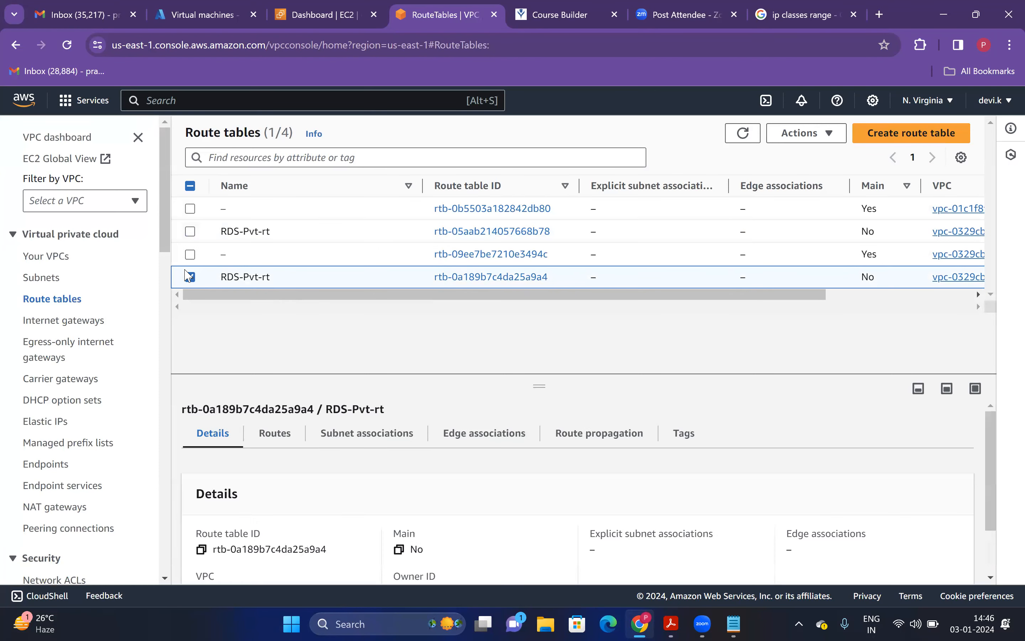
{"action": "left_click", "coordinate": [189, 276]}
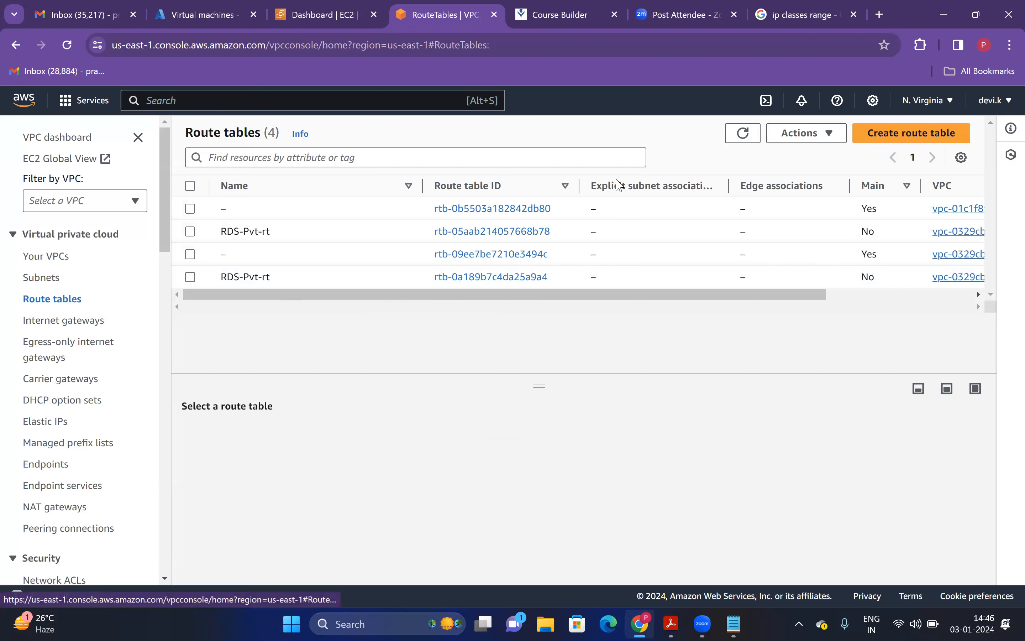
{"action": "left_click_drag", "start_coordinate": [862, 229], "coordinate": [877, 232]}
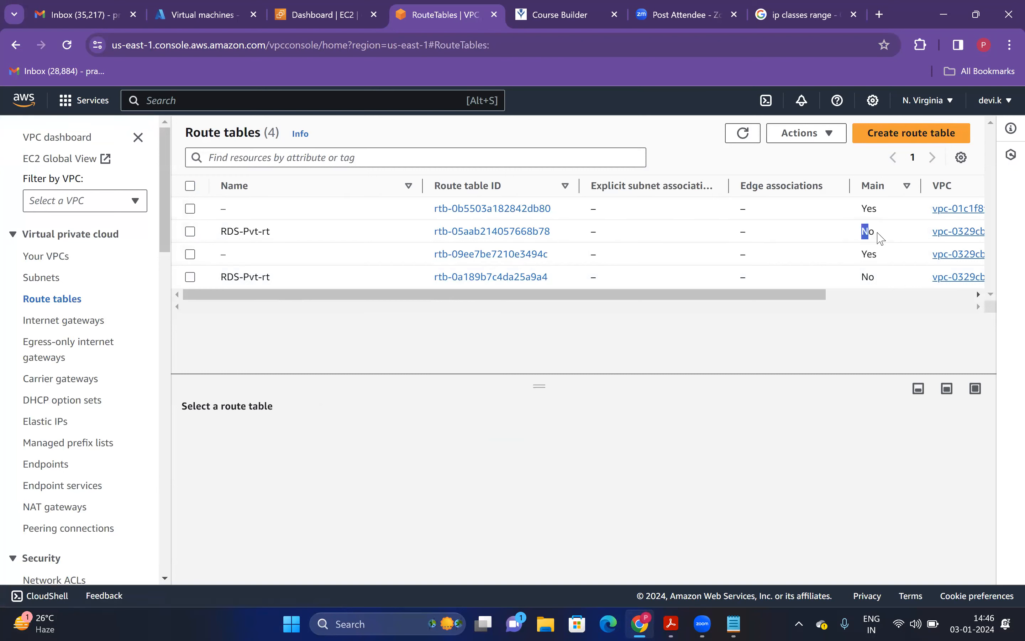
{"action": "left_click", "coordinate": [880, 237]}
{"action": "left_click_drag", "start_coordinate": [862, 277], "coordinate": [885, 282]}
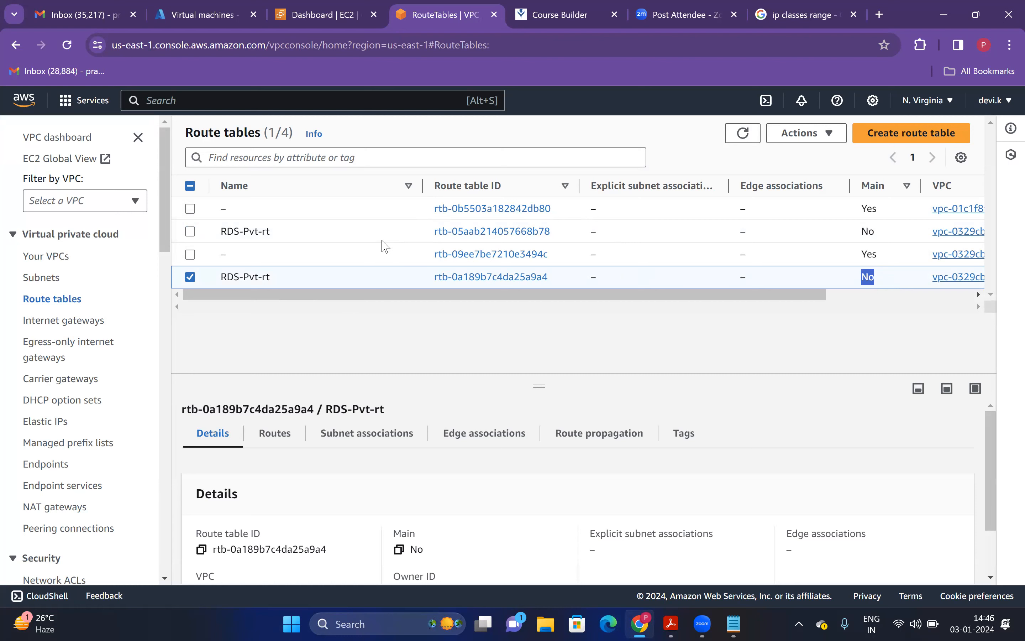
{"action": "left_click_drag", "start_coordinate": [868, 232], "coordinate": [876, 234]}
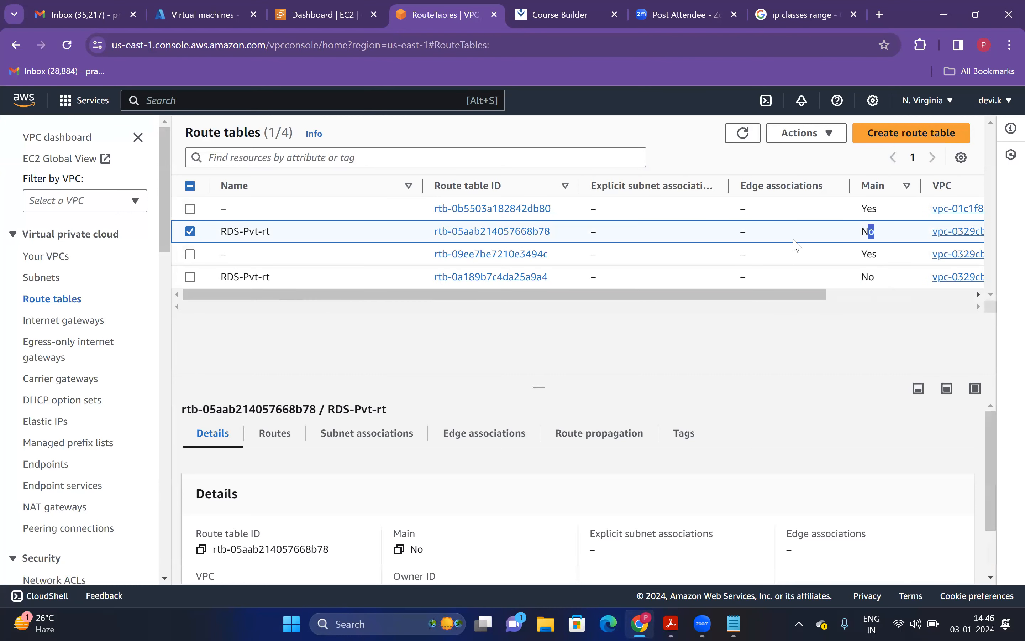
{"action": "left_click", "coordinate": [190, 232]}
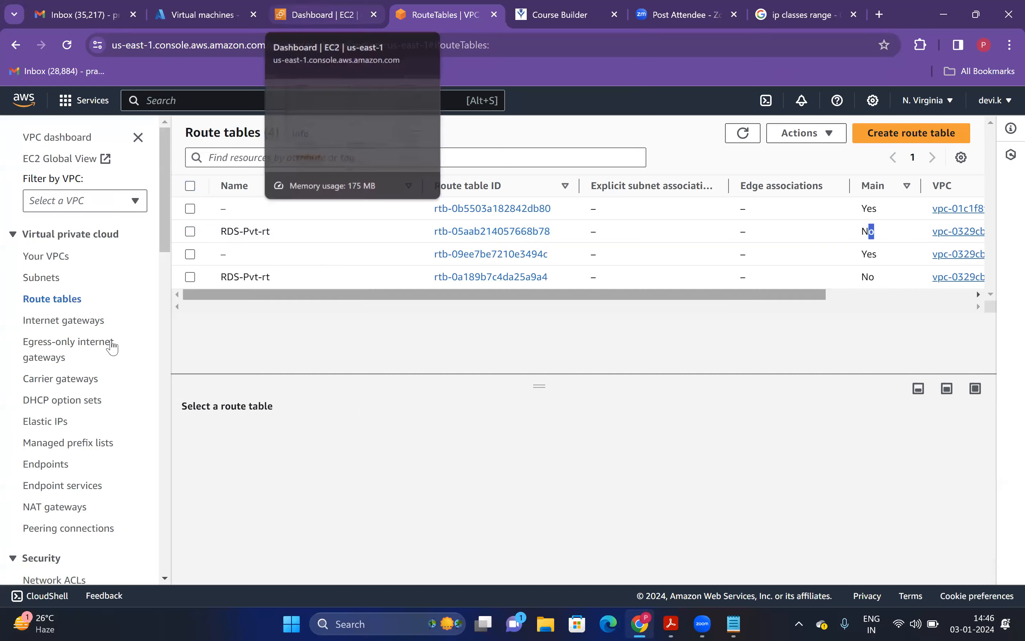
Step: Create a route table named CUSTOM-ROUTE in CUSTOM-VPC1
{"action": "left_click", "coordinate": [911, 133]}
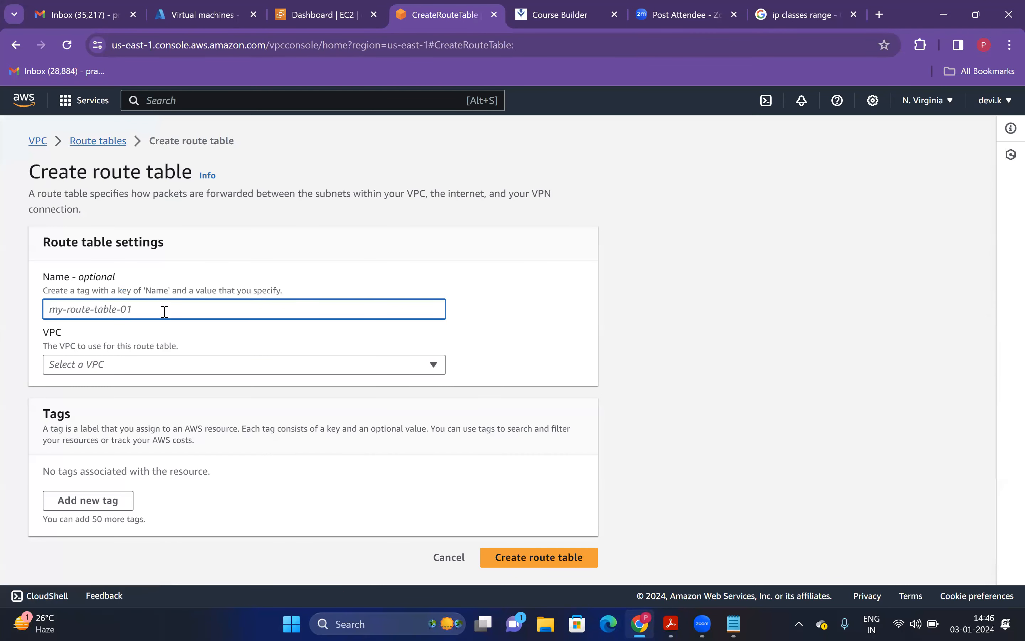
{"action": "type", "text": "CI"}
{"action": "type", "text": "USTOM-R"}
{"action": "type", "text": "OUTE"}
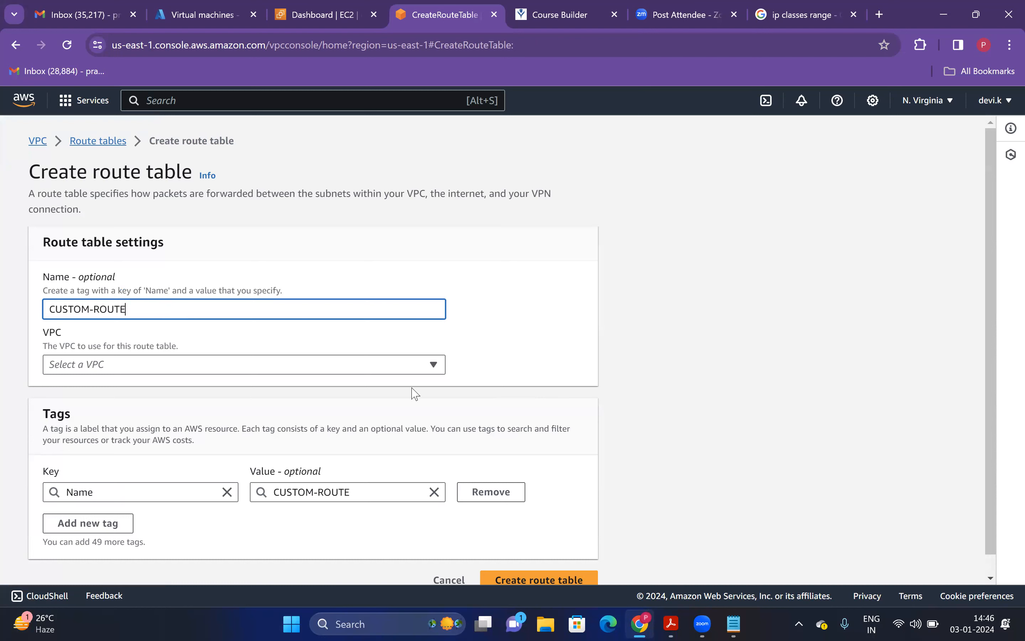
{"action": "left_click", "coordinate": [414, 369]}
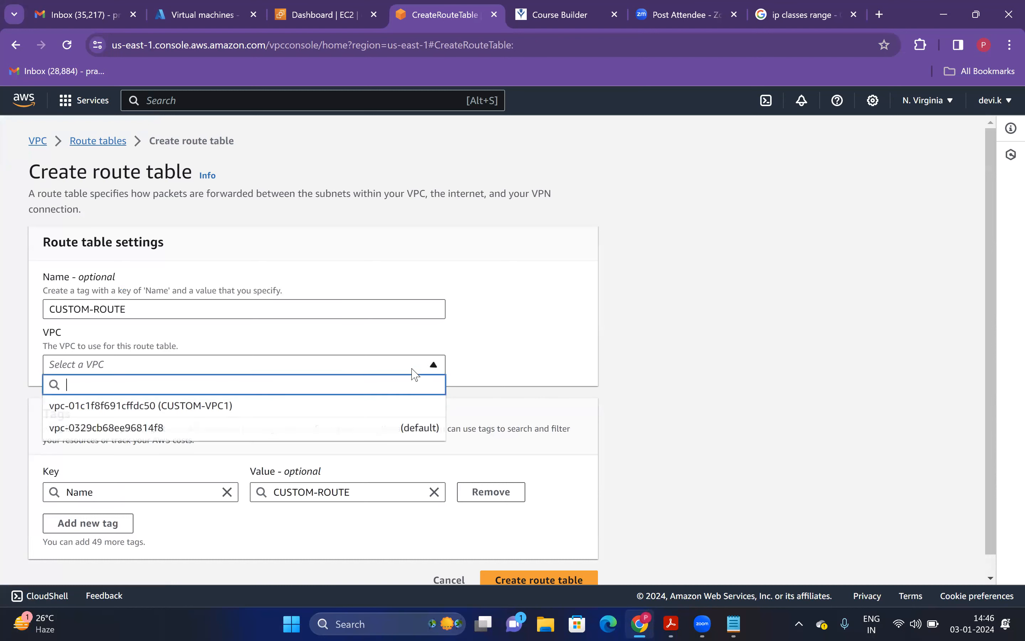
{"action": "left_click", "coordinate": [254, 417]}
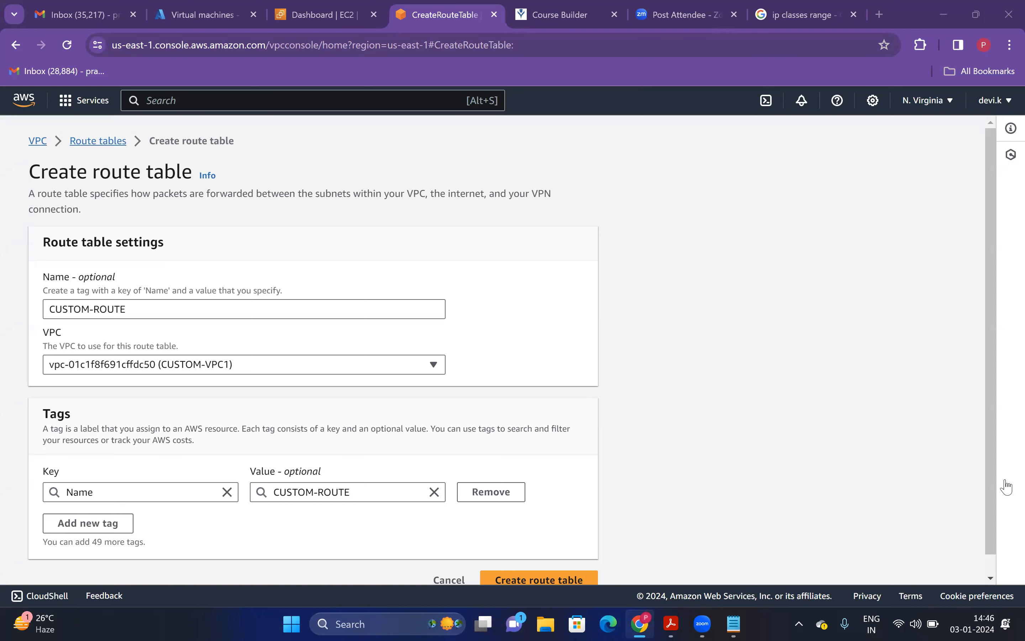
{"action": "scroll", "coordinate": [991, 502], "scroll_direction": "down", "scroll_amount": 1}
{"action": "left_click", "coordinate": [526, 572]}
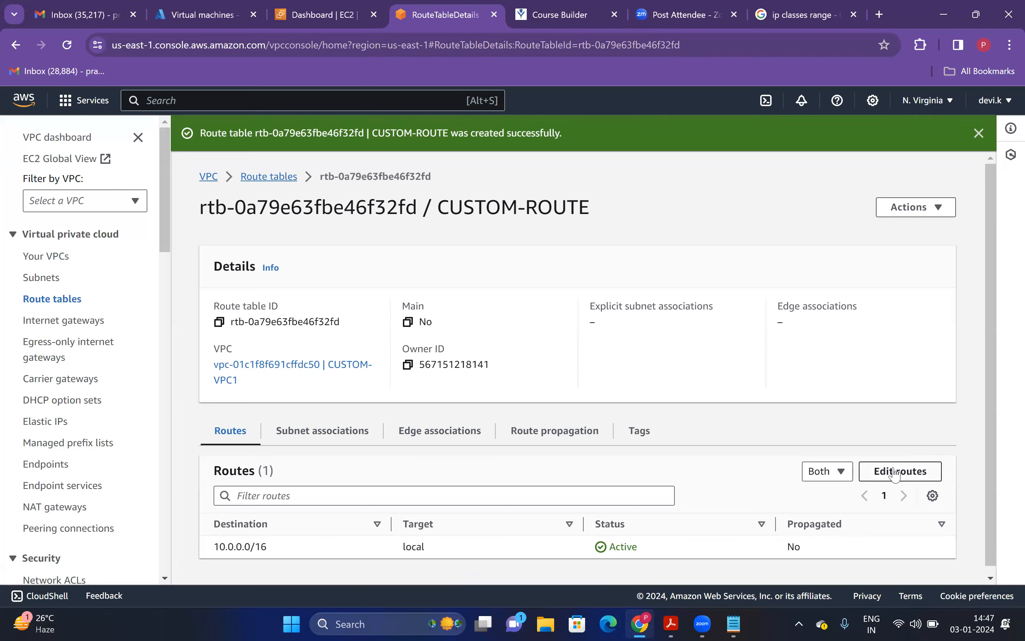
Step: Review the VPC1 and VPC2 addressing plan in the Notepad notes, and return to CUSTOM-ROUTE's details in the browser
{"action": "mouse_move", "coordinate": [671, 623]}
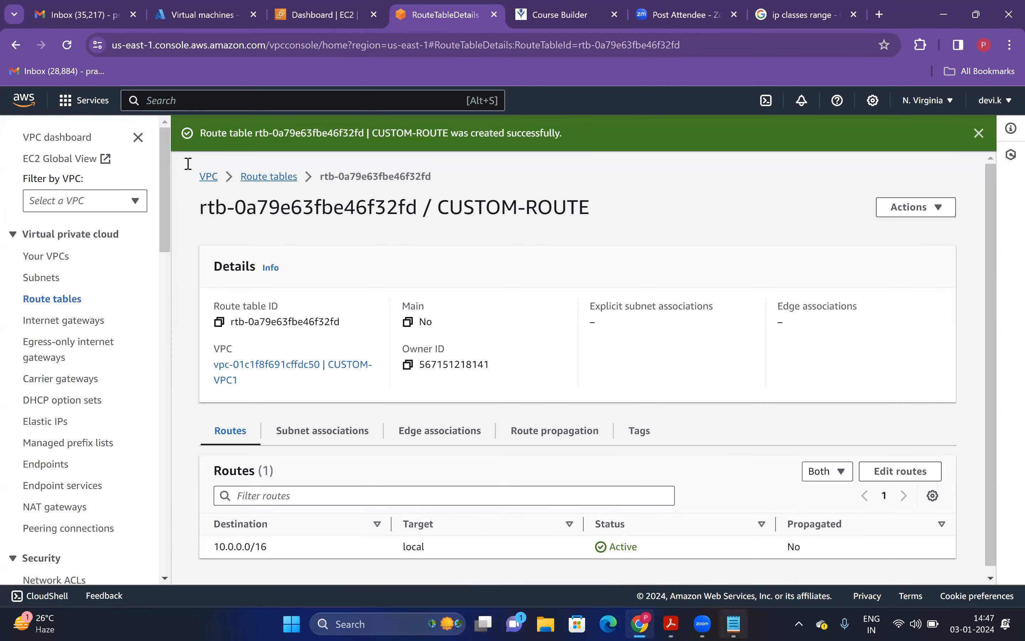
{"action": "key", "text": "alt+Tab"}
{"action": "left_click", "coordinate": [648, 164]}
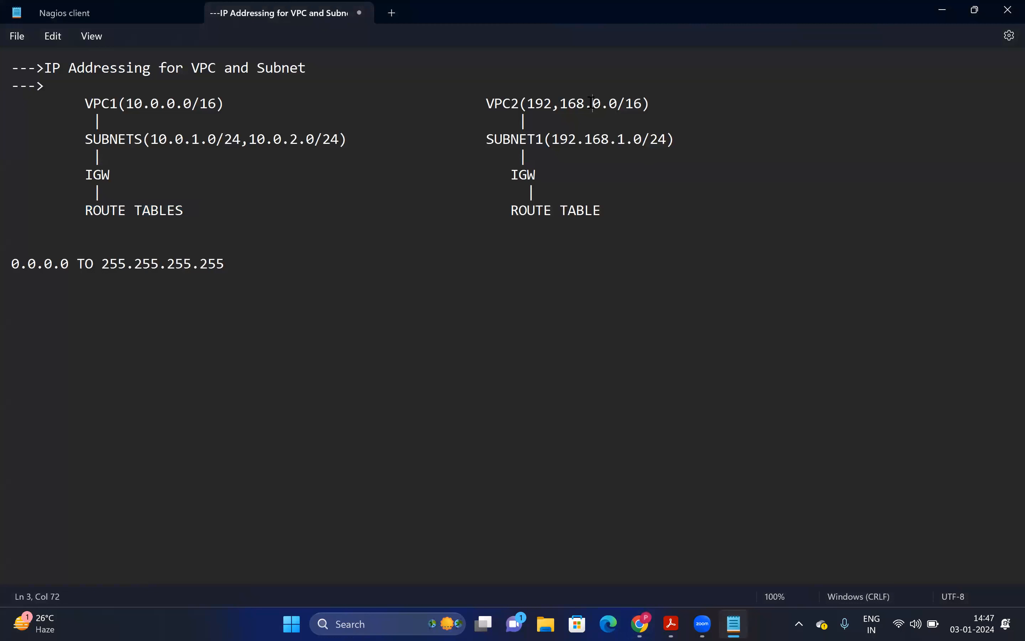
{"action": "left_click_drag", "start_coordinate": [592, 103], "coordinate": [587, 267]}
{"action": "left_click", "coordinate": [590, 64]}
{"action": "key", "text": "ctrl+End"}
{"action": "left_click", "coordinate": [639, 623]}
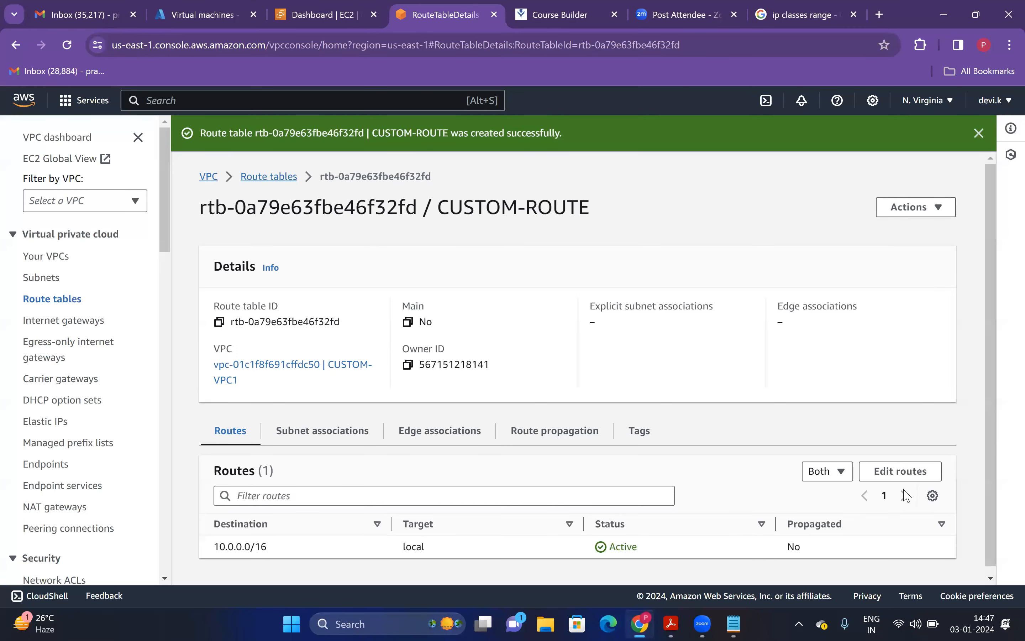
Step: Add a route to CUSTOM-ROUTE with destination 0.0.0.0/0 targeting the internet gateway CUSTOM-IGW, and save the changes
{"action": "left_click", "coordinate": [900, 471]}
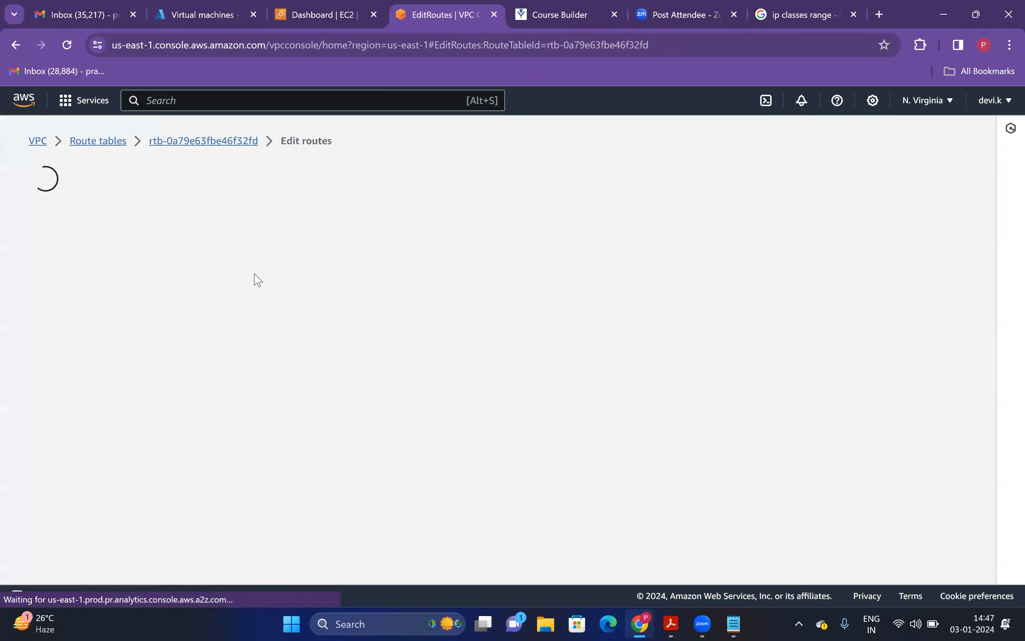
{"action": "left_click", "coordinate": [113, 336]}
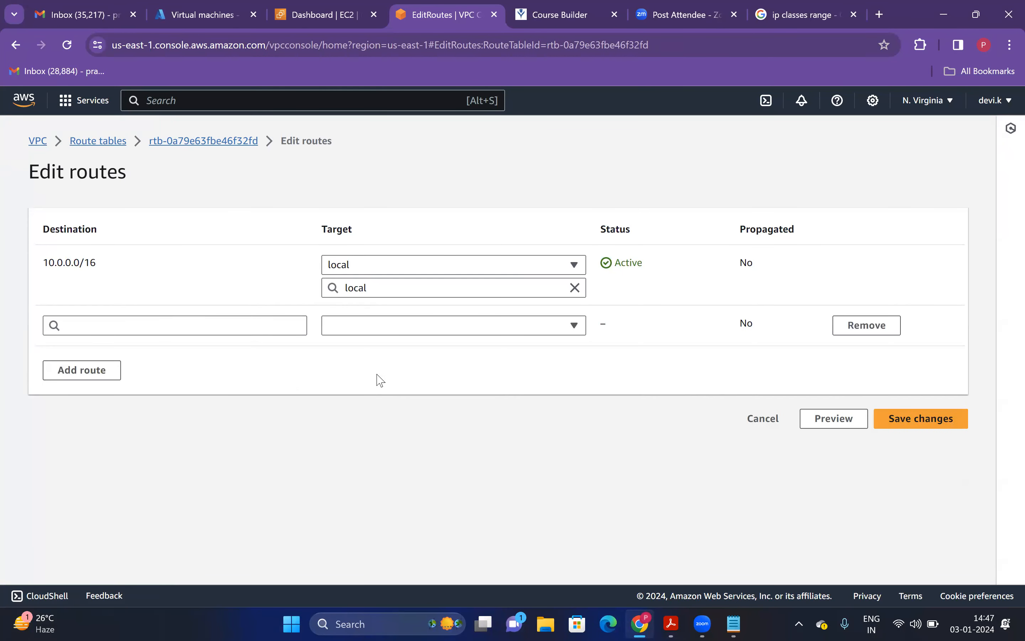
{"action": "left_click", "coordinate": [209, 327]}
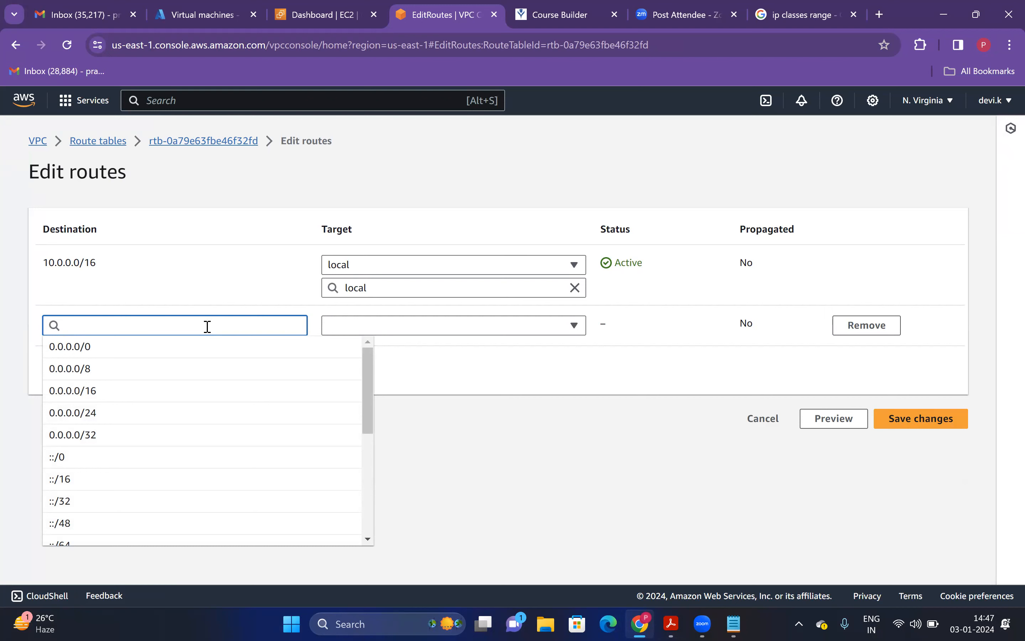
{"action": "left_click", "coordinate": [126, 350]}
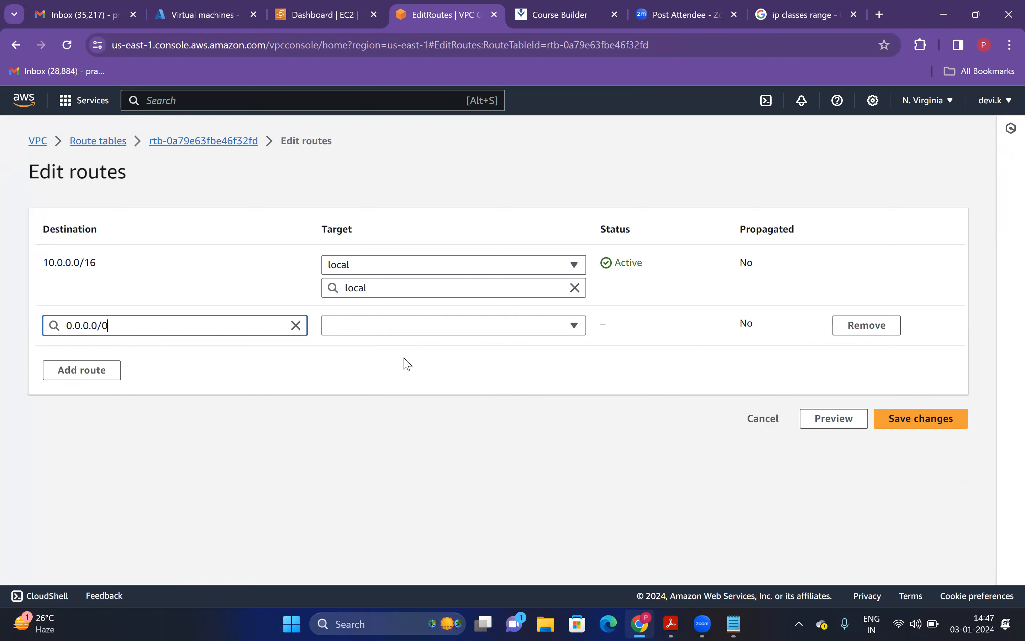
{"action": "left_click", "coordinate": [416, 327]}
{"action": "key", "text": "Down"}
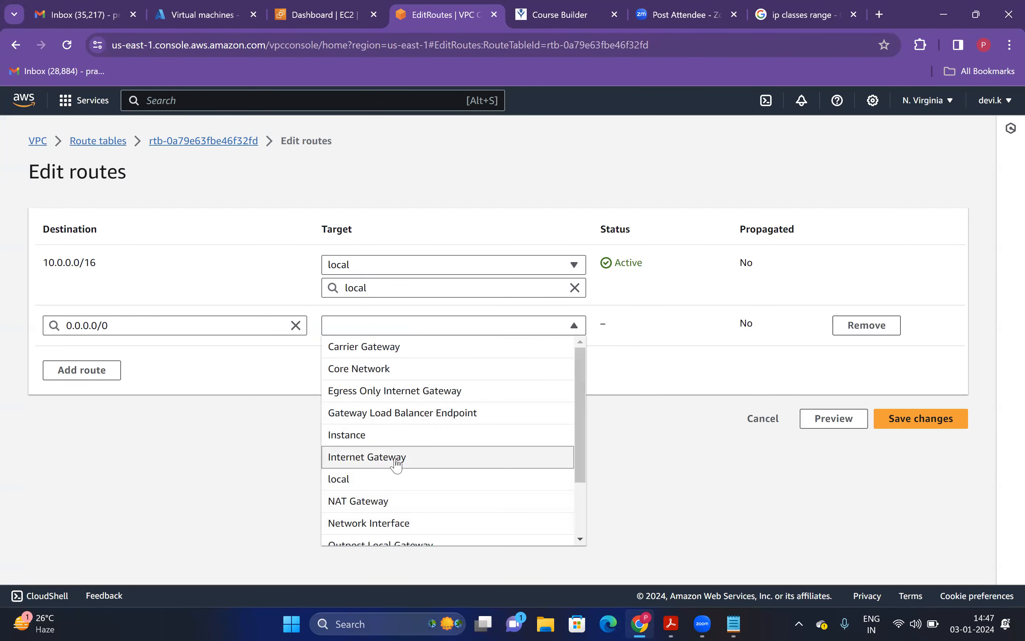
{"action": "left_click", "coordinate": [407, 456]}
{"action": "left_click", "coordinate": [377, 349]}
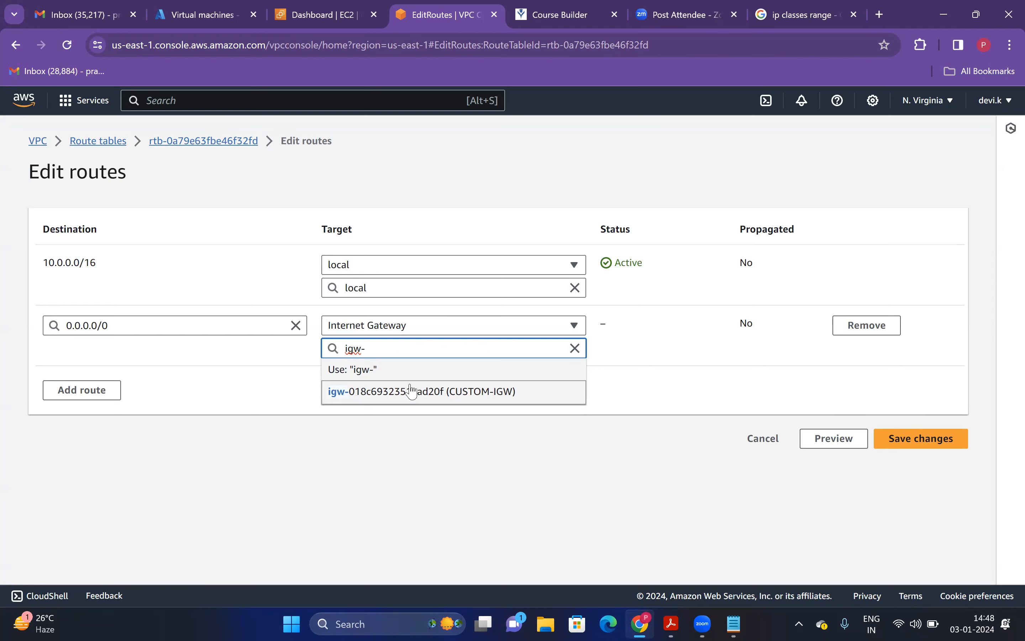
{"action": "left_click", "coordinate": [410, 390]}
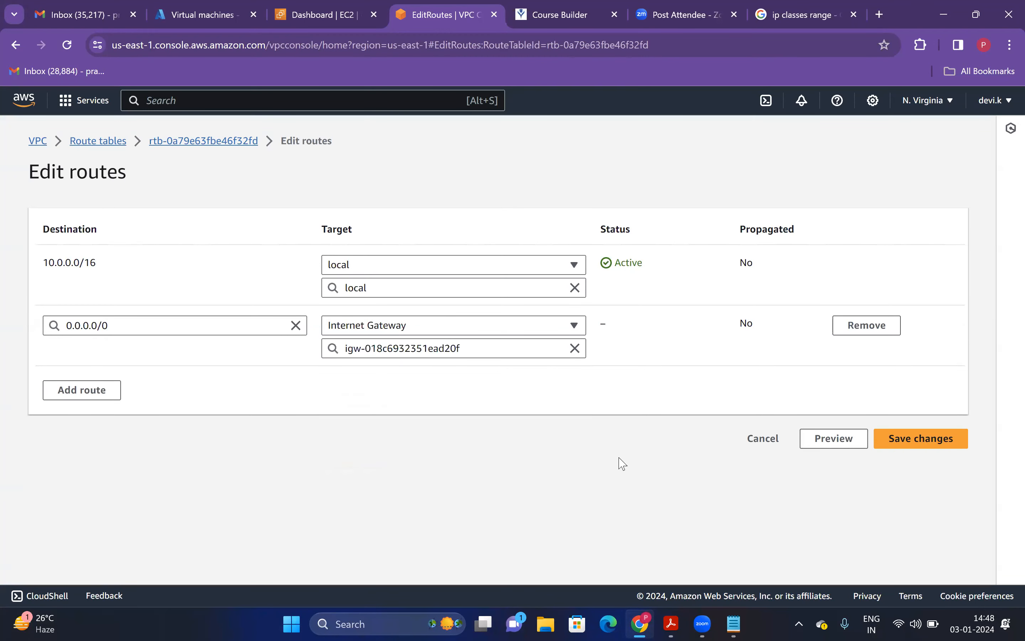
{"action": "left_click", "coordinate": [959, 443]}
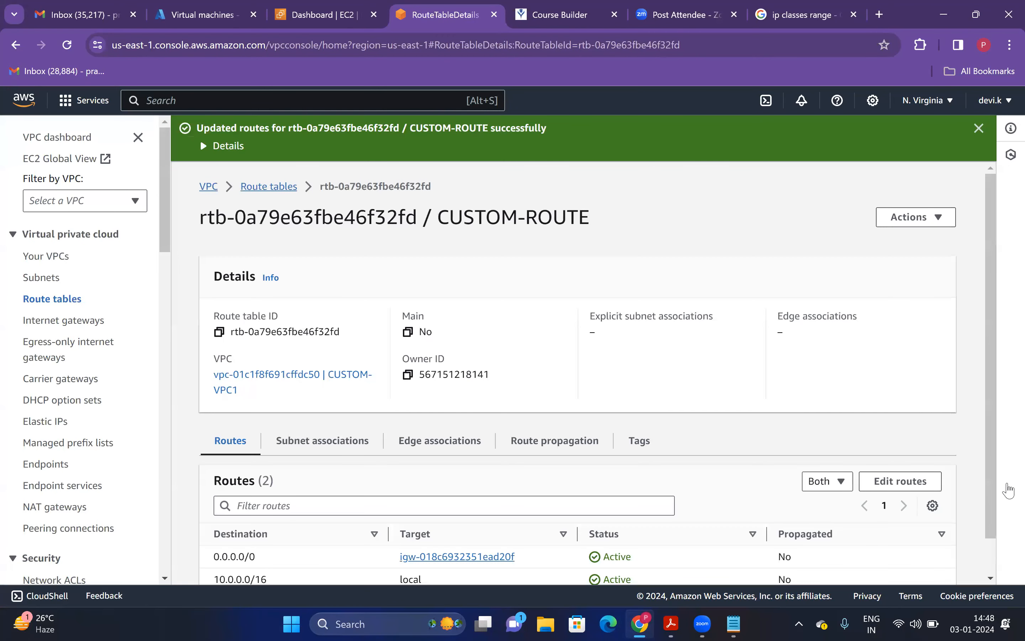
{"action": "scroll", "coordinate": [996, 551], "scroll_direction": "down", "scroll_amount": 1}
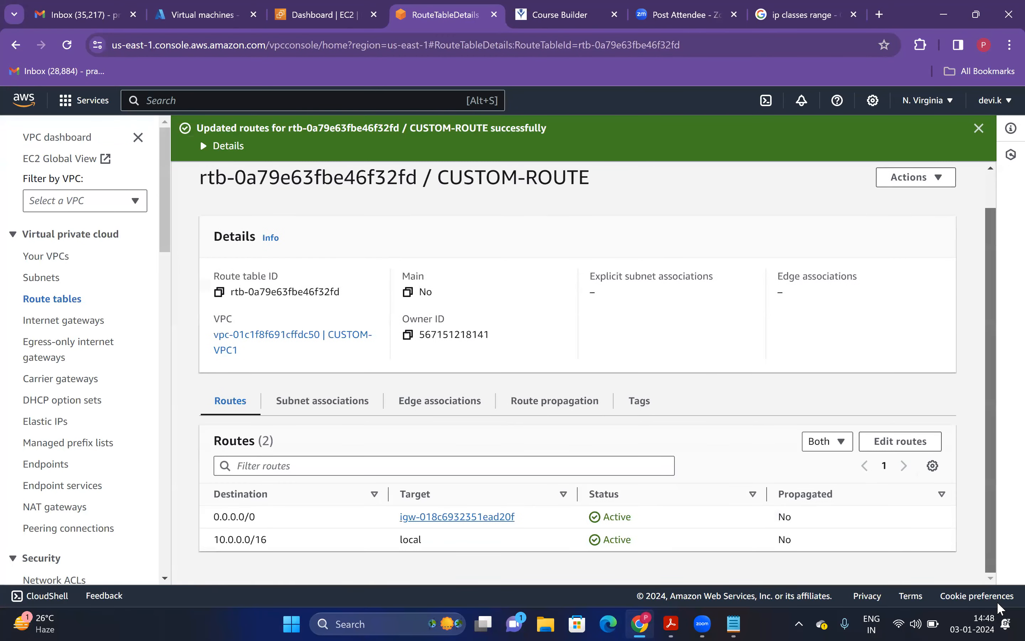
Step: Associate SUBNET-A and SUBNET-B with CUSTOM-ROUTE, save the associations and dismiss the notification banners
{"action": "left_click", "coordinate": [343, 411]}
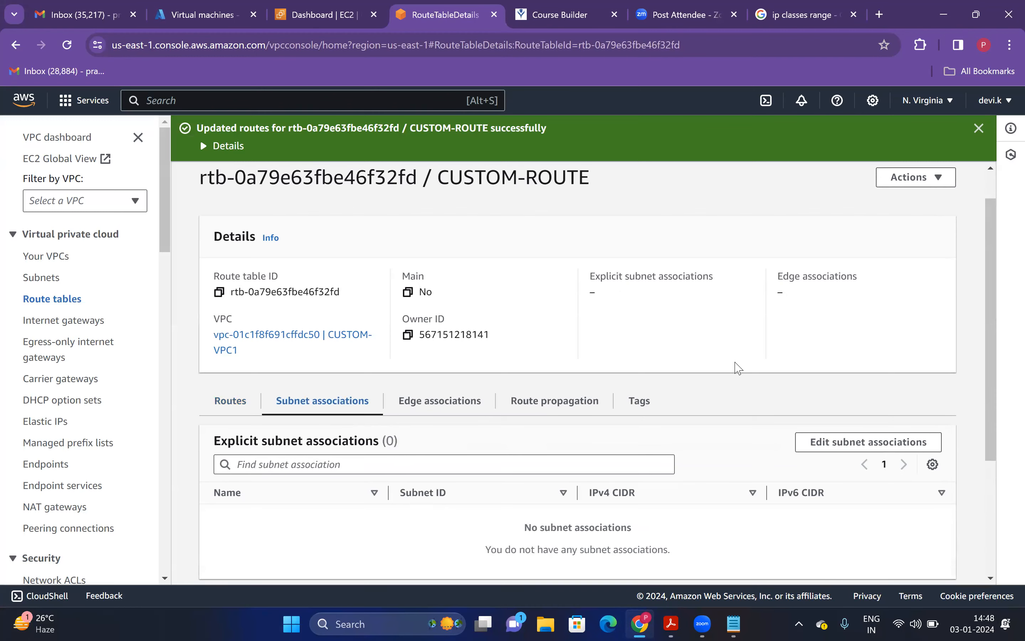
{"action": "scroll", "coordinate": [996, 445], "scroll_direction": "down", "scroll_amount": 4}
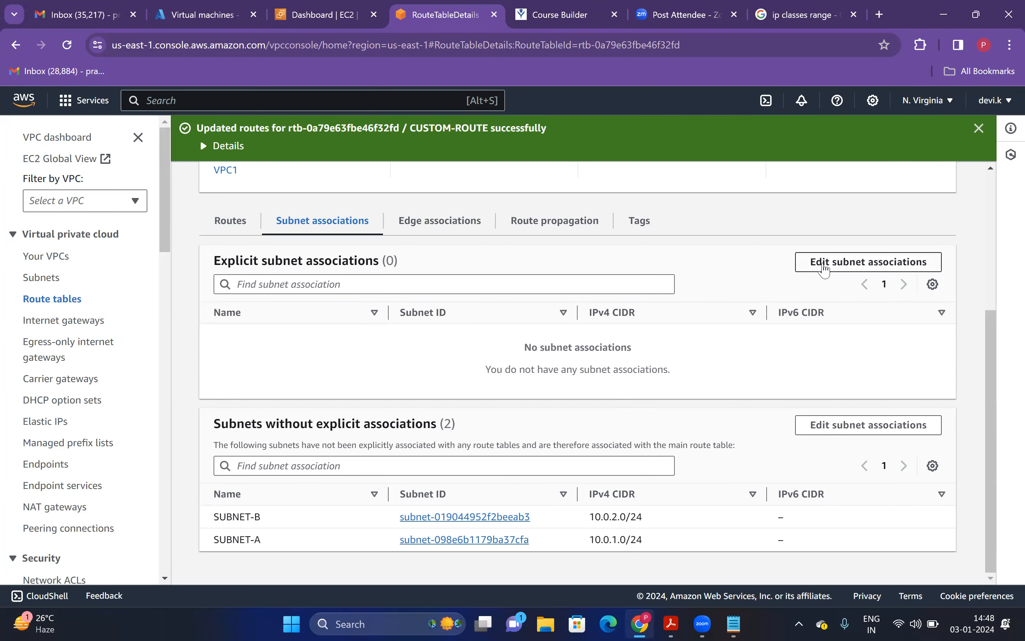
{"action": "left_click", "coordinate": [823, 264]}
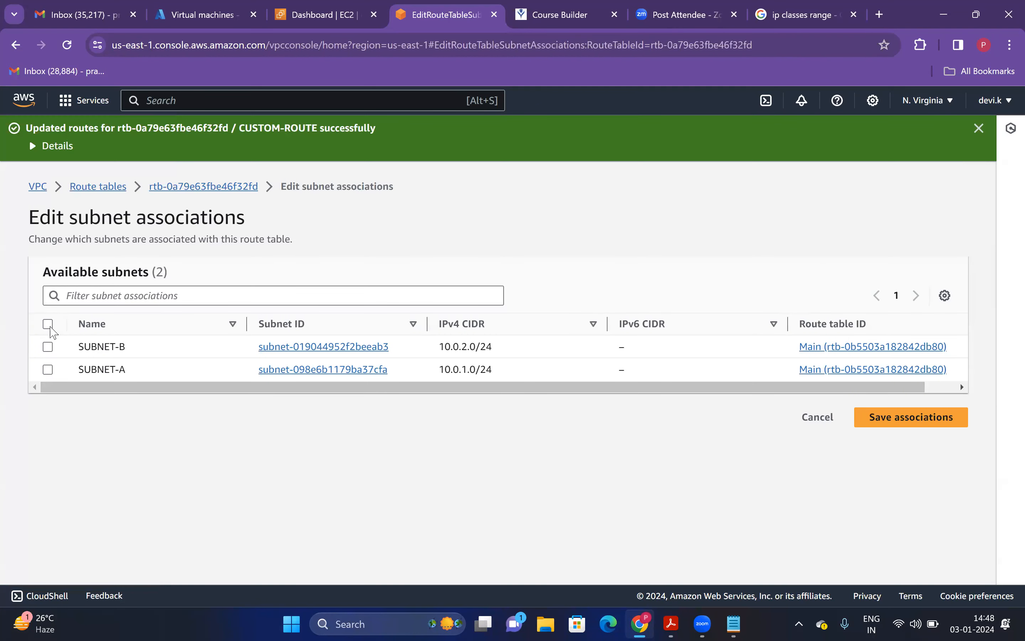
{"action": "left_click", "coordinate": [48, 324]}
{"action": "left_click", "coordinate": [906, 513]}
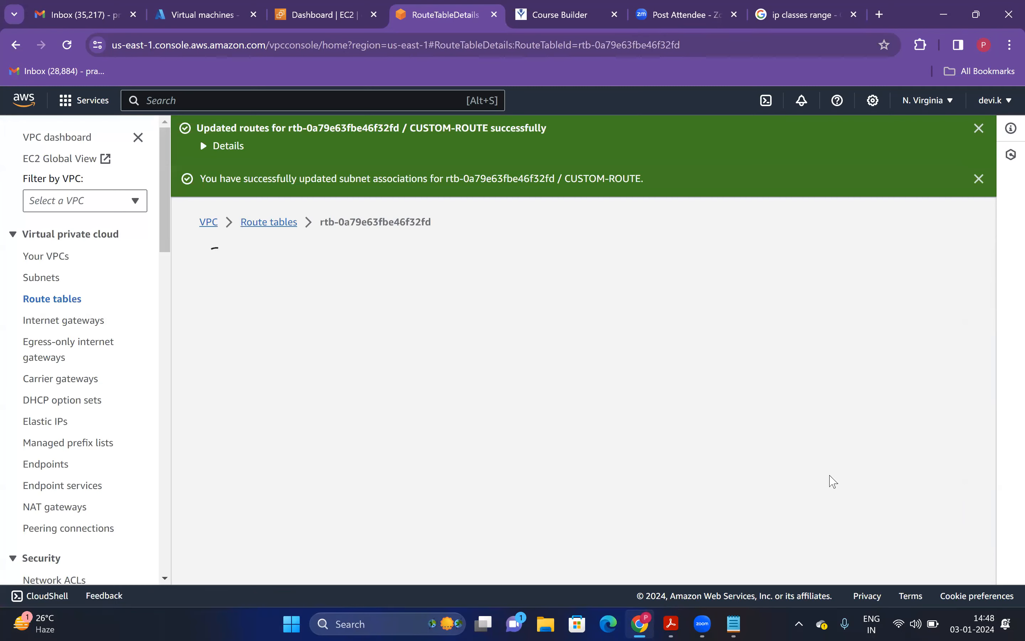
{"action": "left_click", "coordinate": [978, 178]}
{"action": "left_click", "coordinate": [978, 129]}
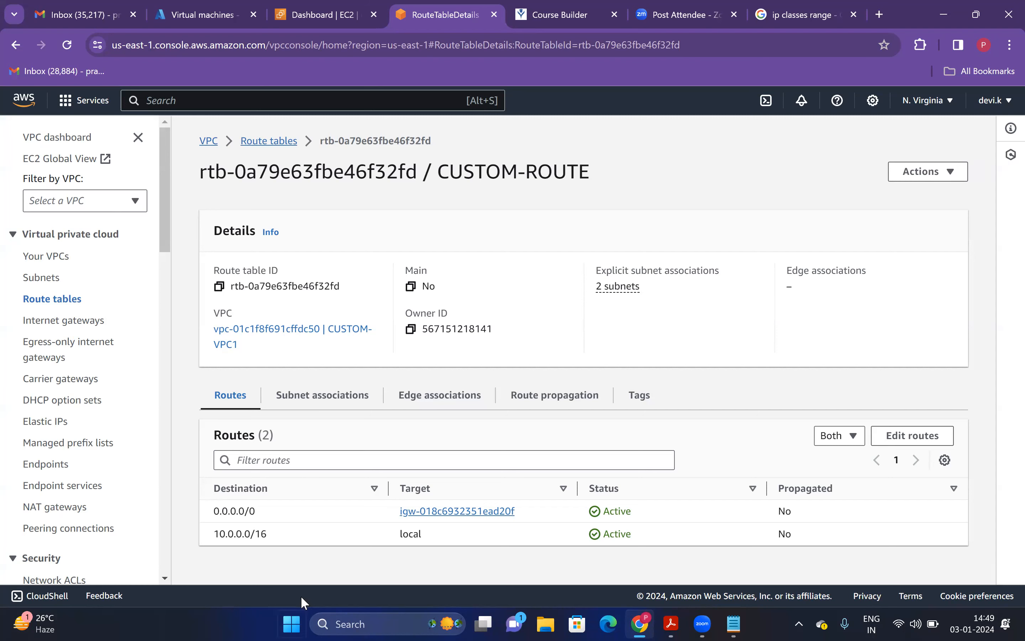
Step: Switch to Paint and draw a large rounded rectangle about 1657 × 815 px on the blank canvas
{"action": "left_click", "coordinate": [339, 623]}
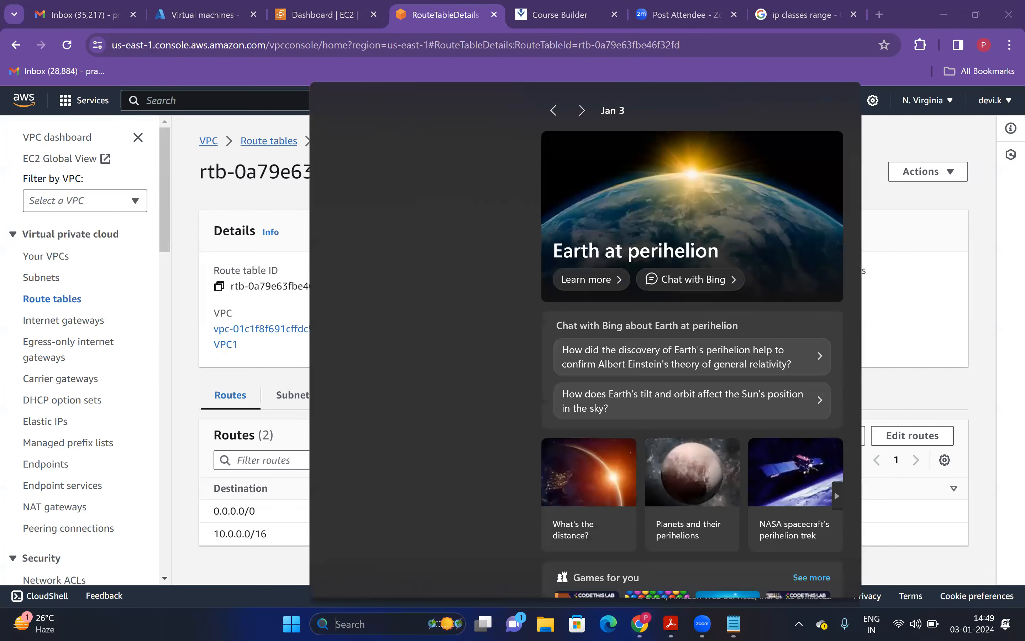
{"action": "type", "text": "PAINT"}
{"action": "left_click", "coordinate": [389, 193]}
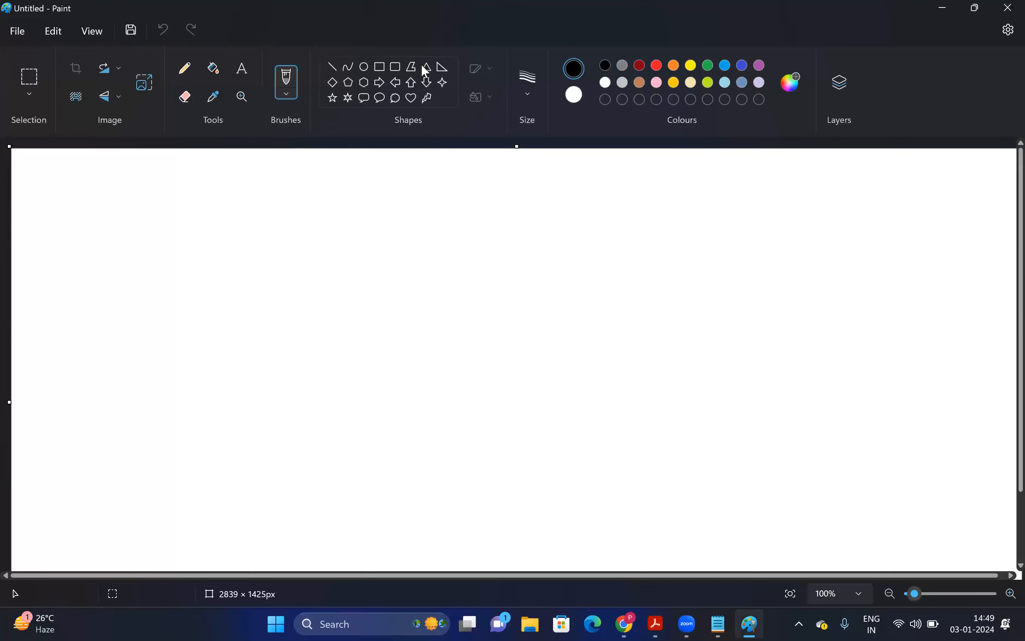
{"action": "left_click", "coordinate": [396, 66]}
{"action": "left_click_drag", "start_coordinate": [269, 233], "coordinate": [859, 522]}
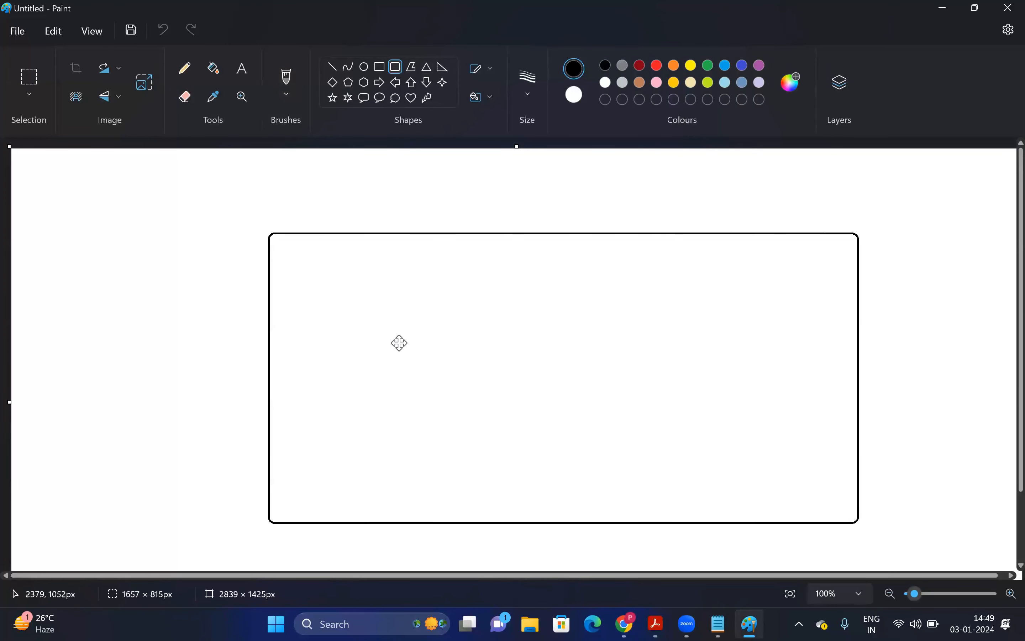
Step: Draw two smaller rectangles side by side inside the large rounded rectangle, the right one about 346 × 257 px
{"action": "left_click", "coordinate": [379, 68]}
{"action": "left_click_drag", "start_coordinate": [365, 347], "coordinate": [493, 441]}
{"action": "left_click_drag", "start_coordinate": [610, 358], "coordinate": [733, 450]}
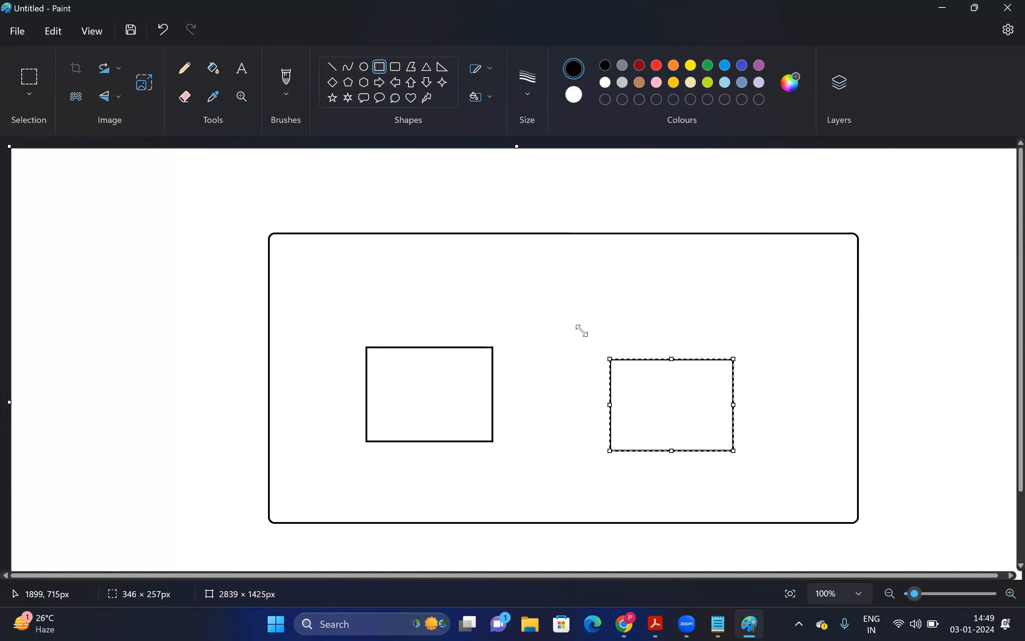
{"action": "left_click", "coordinate": [583, 318]}
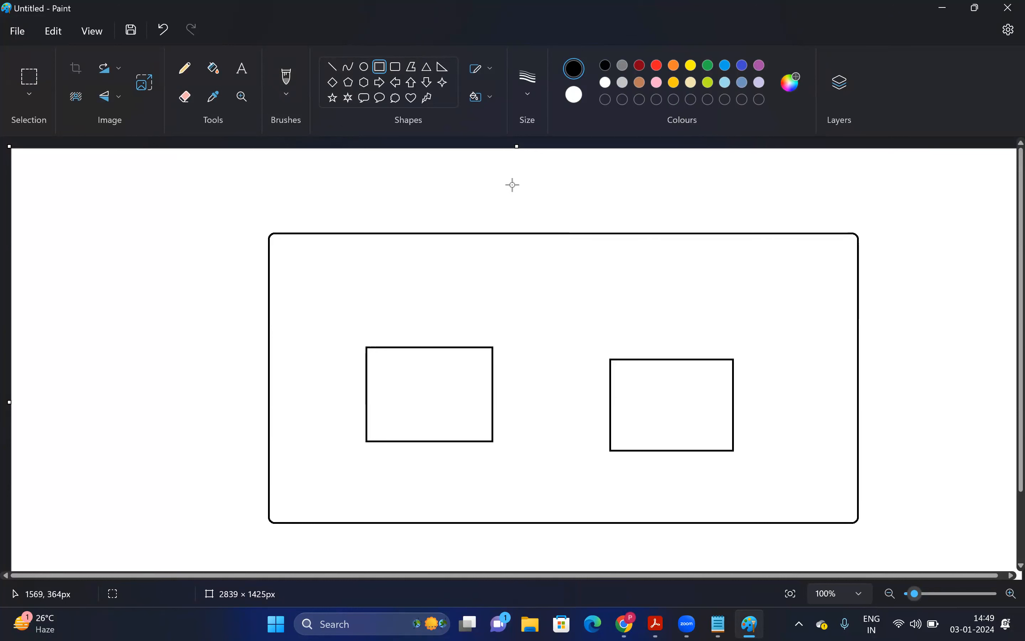
Step: Draw triangles in the diagram: three above the inner rectangles, two in the left rectangle and three in the right one
{"action": "left_click", "coordinate": [426, 68]}
{"action": "left_click_drag", "start_coordinate": [398, 262], "coordinate": [329, 300]}
{"action": "left_click_drag", "start_coordinate": [651, 258], "coordinate": [580, 293]}
{"action": "left_click_drag", "start_coordinate": [774, 284], "coordinate": [756, 302]}
{"action": "left_click_drag", "start_coordinate": [459, 355], "coordinate": [409, 381]}
{"action": "left_click_drag", "start_coordinate": [417, 421], "coordinate": [451, 404]}
{"action": "left_click_drag", "start_coordinate": [661, 374], "coordinate": [647, 391]}
{"action": "left_click_drag", "start_coordinate": [711, 371], "coordinate": [662, 447]}
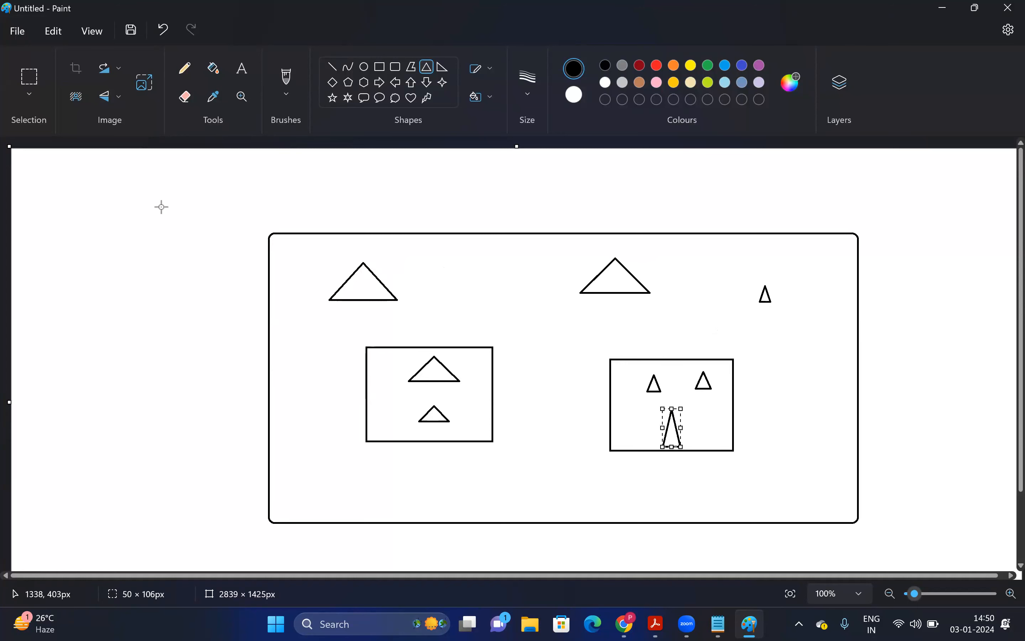
Step: Return to the browser and review CUSTOM-ROUTE's explicit subnet associations
{"action": "left_click", "coordinate": [942, 8]}
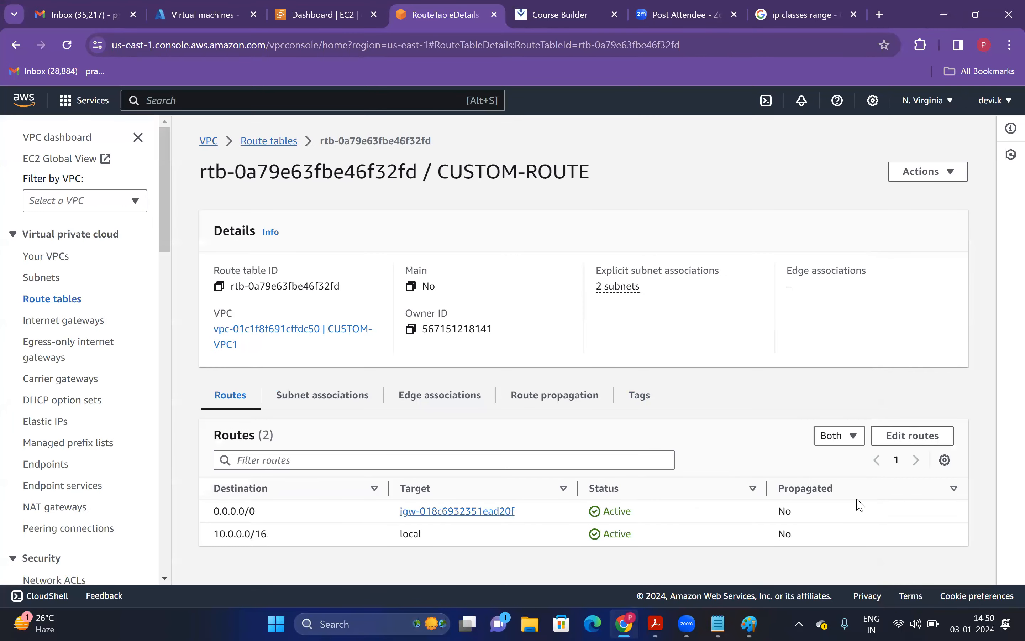
{"action": "left_click", "coordinate": [344, 406]}
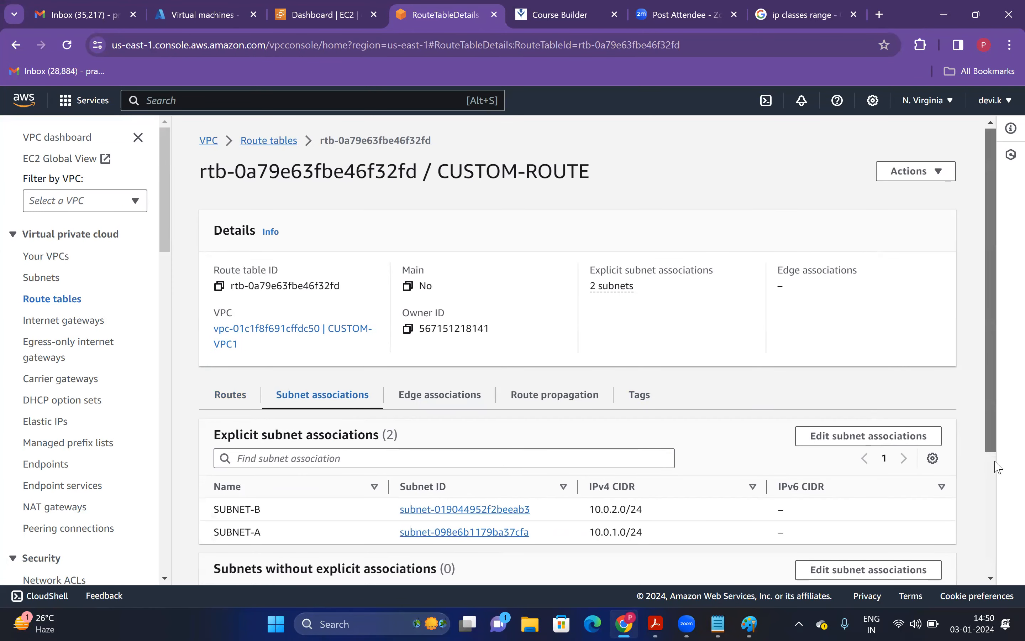
{"action": "scroll", "coordinate": [483, 458], "scroll_direction": "down", "scroll_amount": 2}
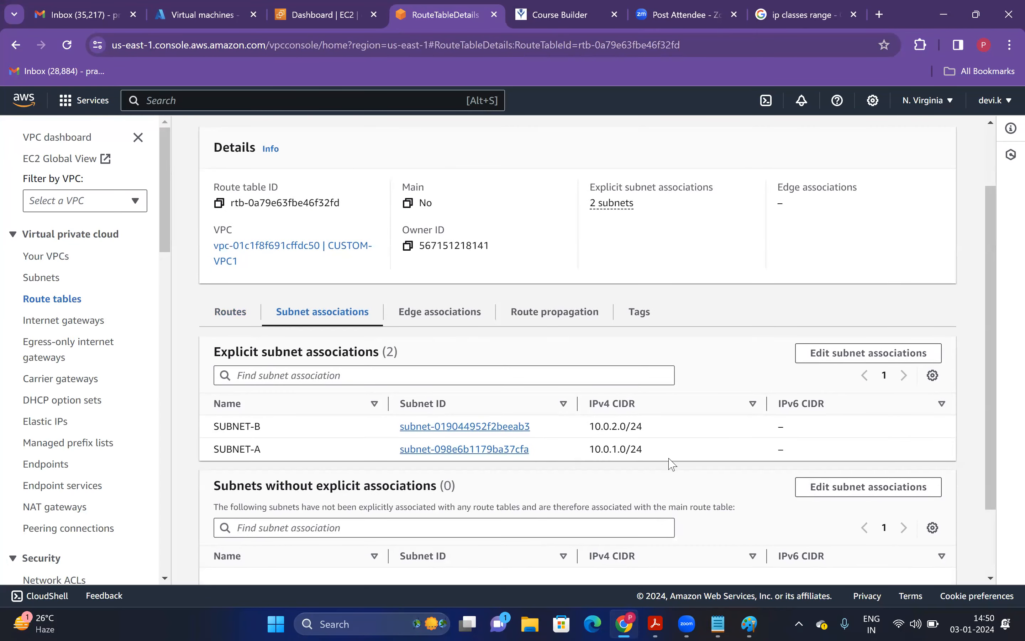
{"action": "scroll", "coordinate": [1003, 214], "scroll_direction": "up", "scroll_amount": 2}
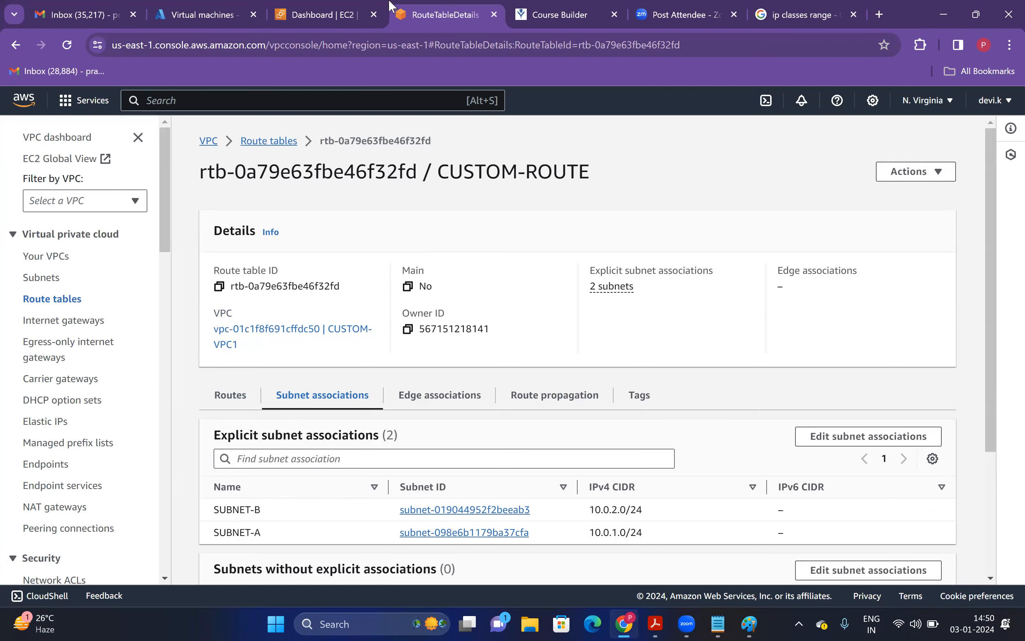
Step: Open the EC2 instance launch form in a new browser tab and name the instance WIN-CUSTOM-VPC
{"action": "left_click", "coordinate": [350, 10]}
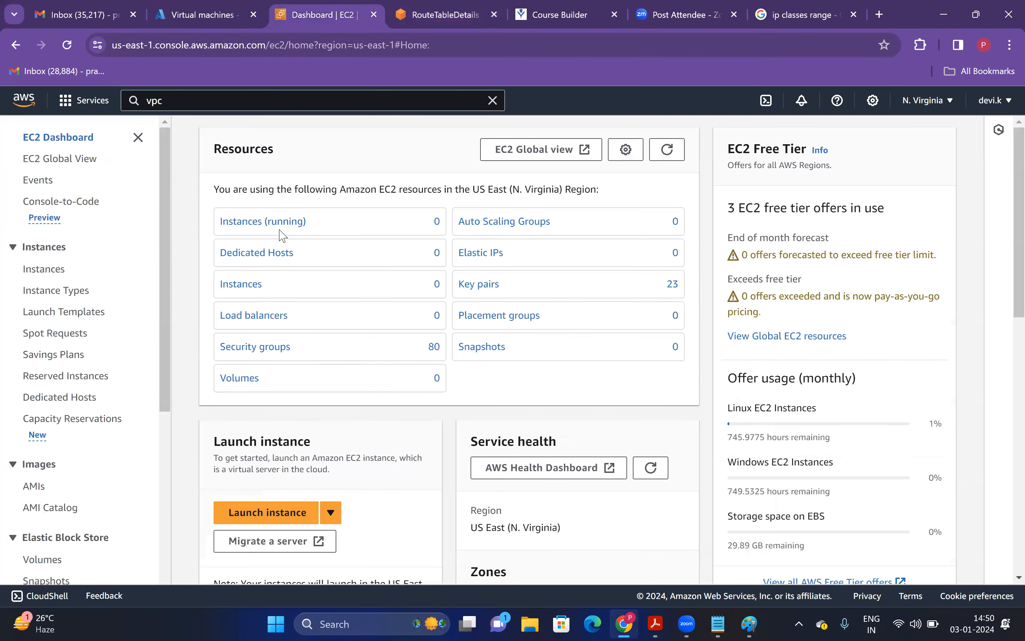
{"action": "right_click", "coordinate": [283, 236]}
{"action": "left_click", "coordinate": [314, 236]}
{"action": "key", "text": "ctrl+Tab"}
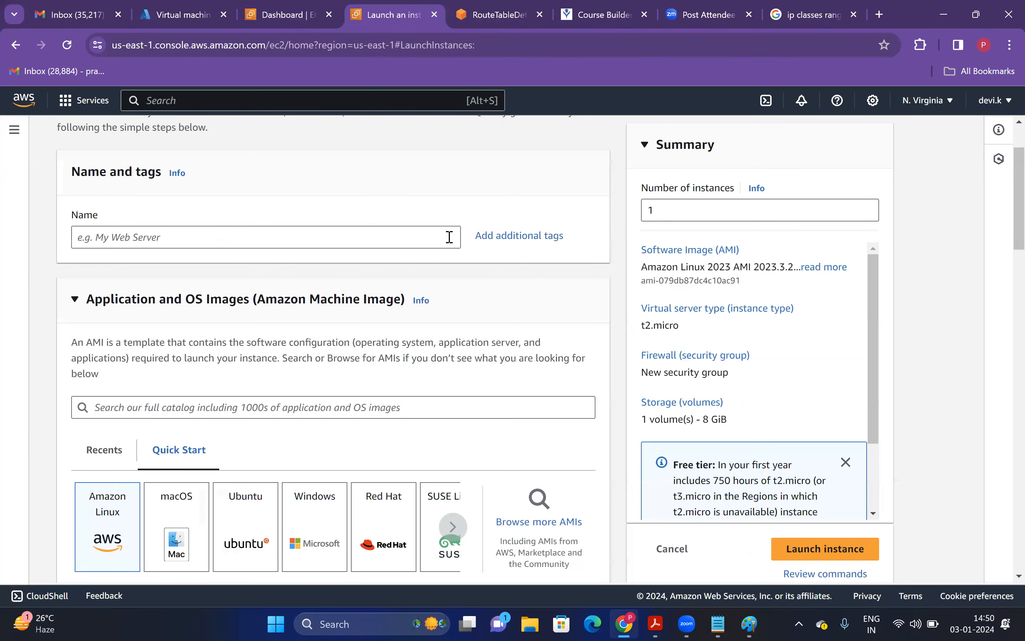
{"action": "left_click", "coordinate": [449, 237]}
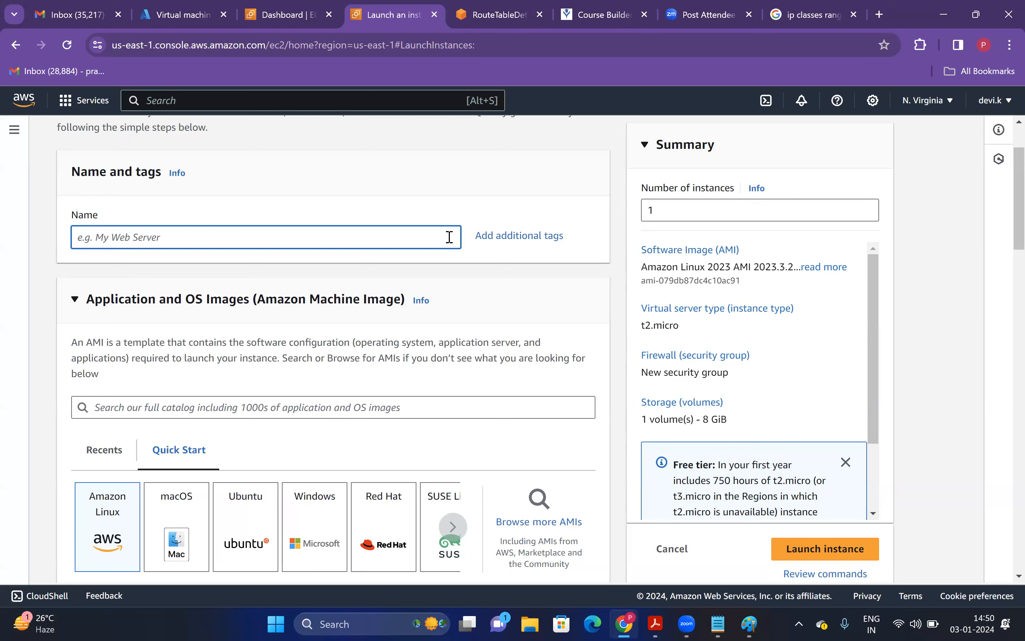
{"action": "type", "text": "WIN-CUSTOM-VPC"}
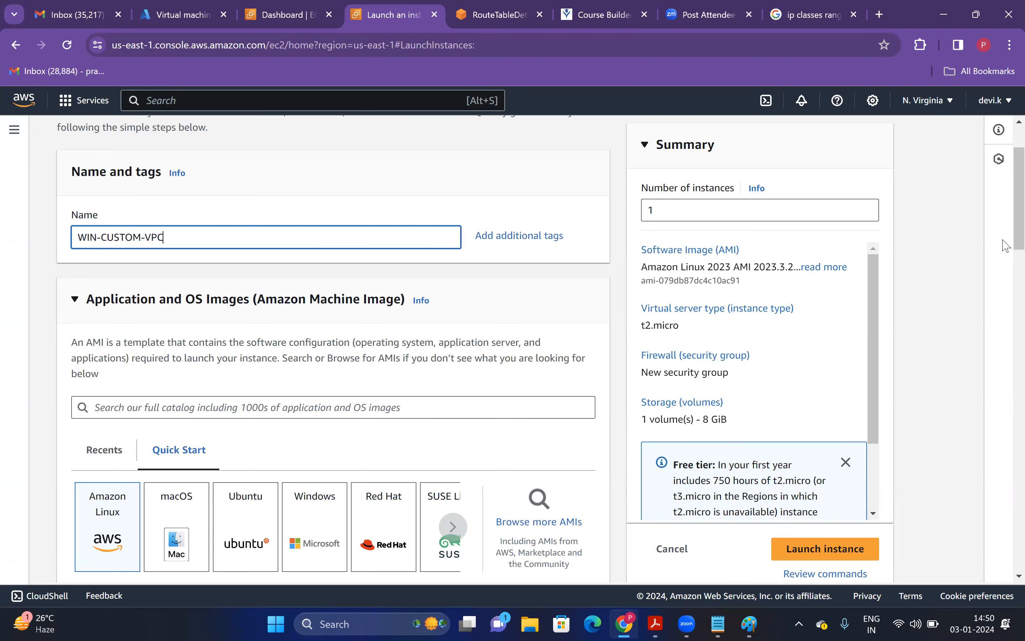
Step: Choose the Windows quick start image for the instance and select the key pair demo
{"action": "scroll", "coordinate": [1006, 292], "scroll_direction": "down", "scroll_amount": 5}
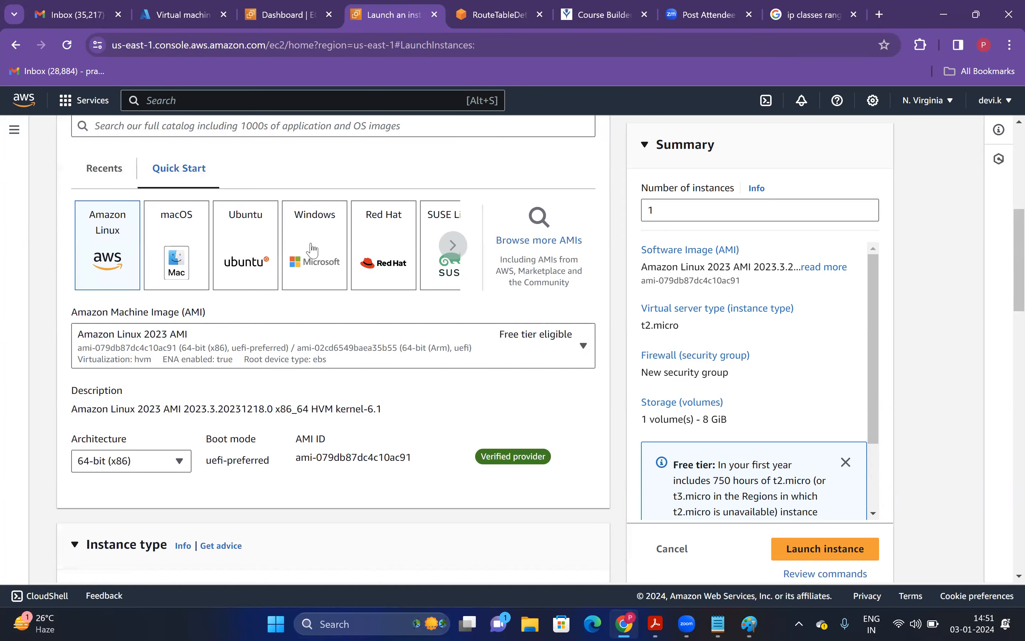
{"action": "left_click", "coordinate": [314, 245]}
{"action": "left_click_drag", "start_coordinate": [1018, 280], "coordinate": [1018, 361]}
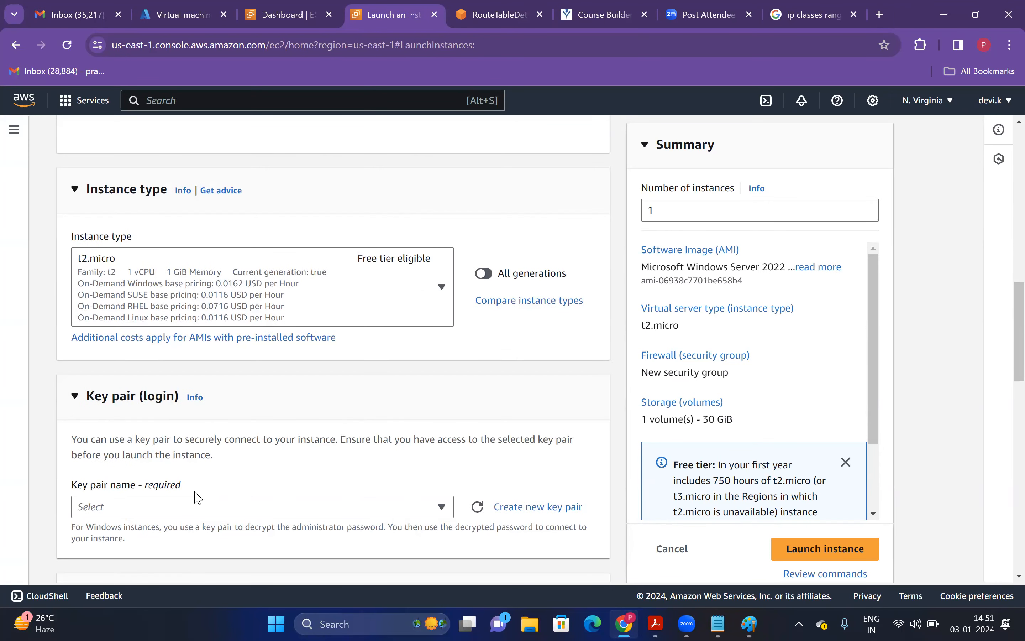
{"action": "left_click", "coordinate": [199, 507]}
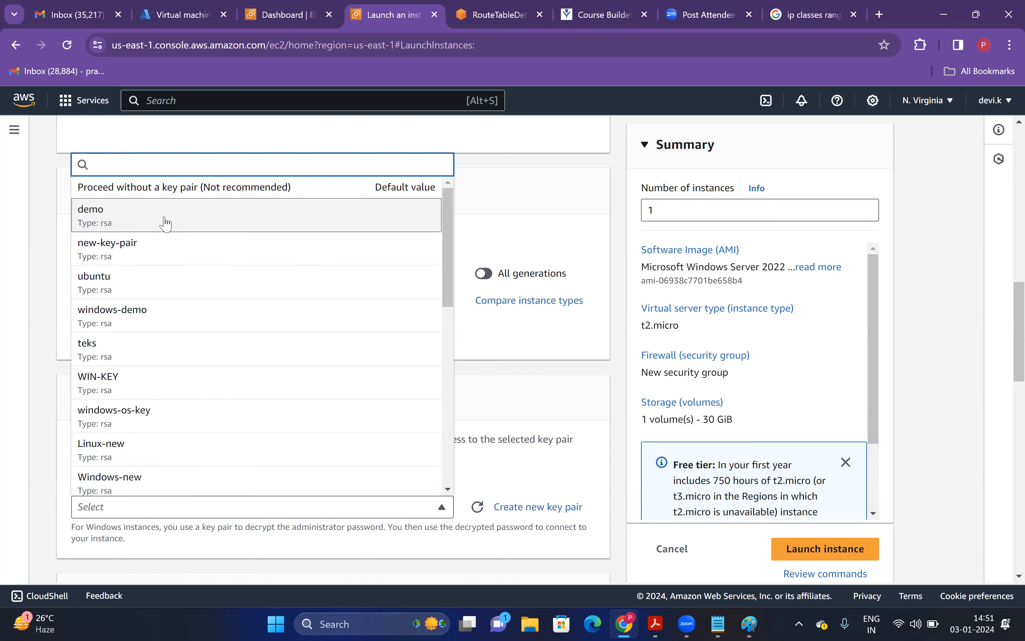
{"action": "key", "text": "Return"}
Step: Allow HTTPS and HTTP traffic from the internet in the new security group, and check the preselected network's VPC ID
{"action": "scroll", "coordinate": [1006, 416], "scroll_direction": "down", "scroll_amount": 8}
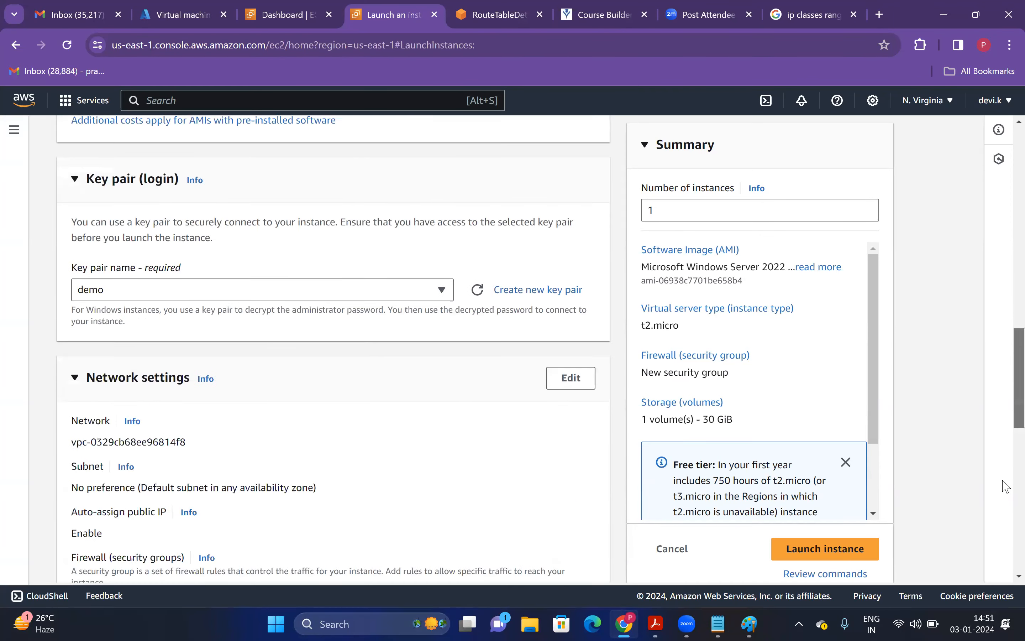
{"action": "scroll", "coordinate": [216, 254], "scroll_direction": "down", "scroll_amount": 5}
{"action": "left_click", "coordinate": [76, 234]}
{"action": "scroll", "coordinate": [1002, 396], "scroll_direction": "up", "scroll_amount": 6}
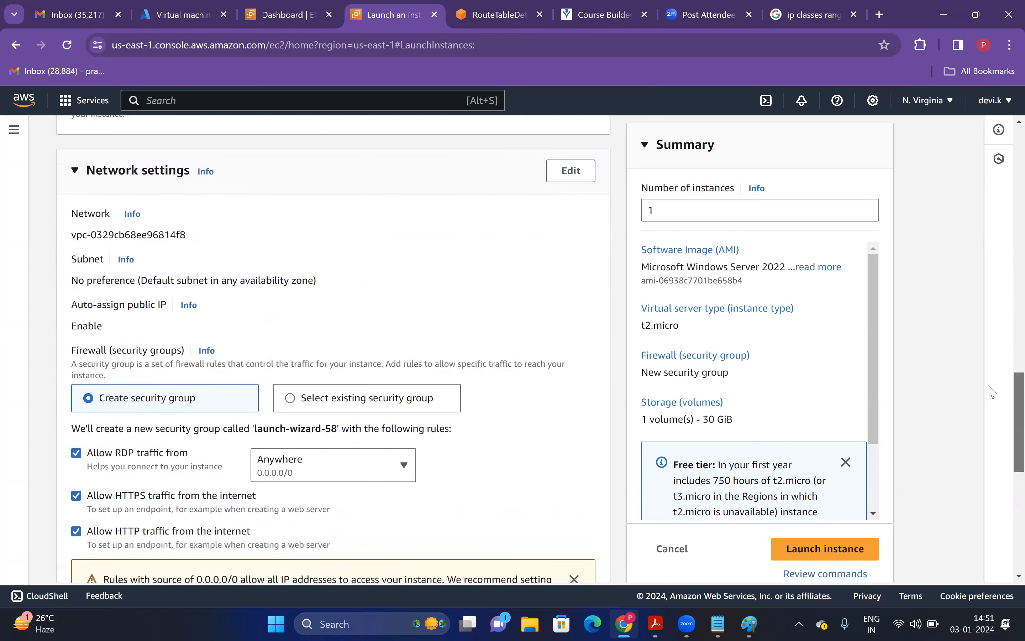
{"action": "left_click_drag", "start_coordinate": [69, 276], "coordinate": [199, 283]}
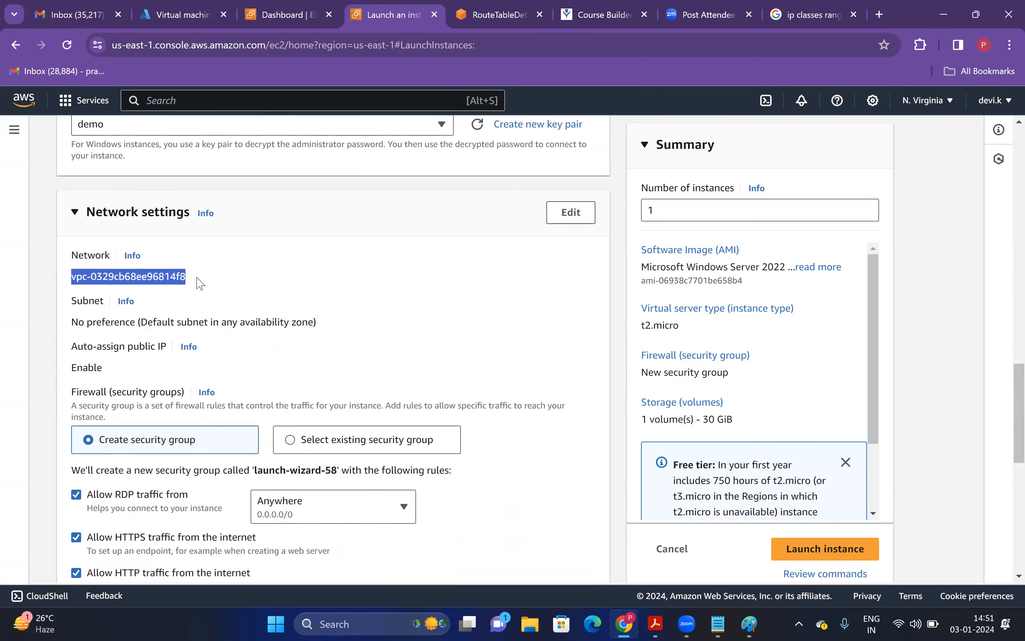
{"action": "left_click", "coordinate": [337, 295]}
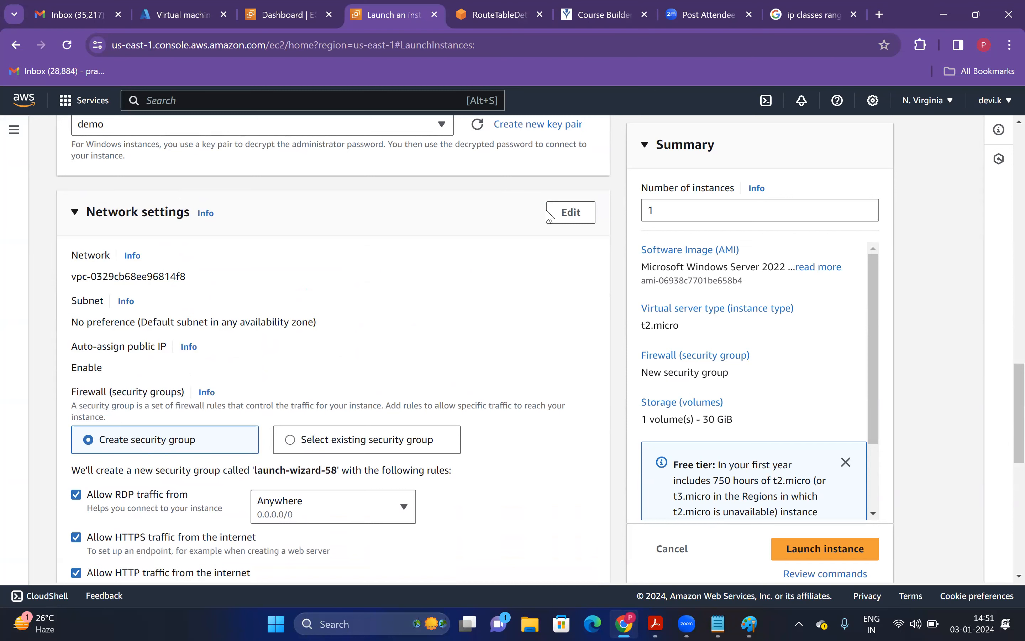
Step: Edit the instance's network settings, compare the available VPCs with the addressing plan in the notes, and select CUSTOM-VPC1
{"action": "left_click", "coordinate": [570, 212]}
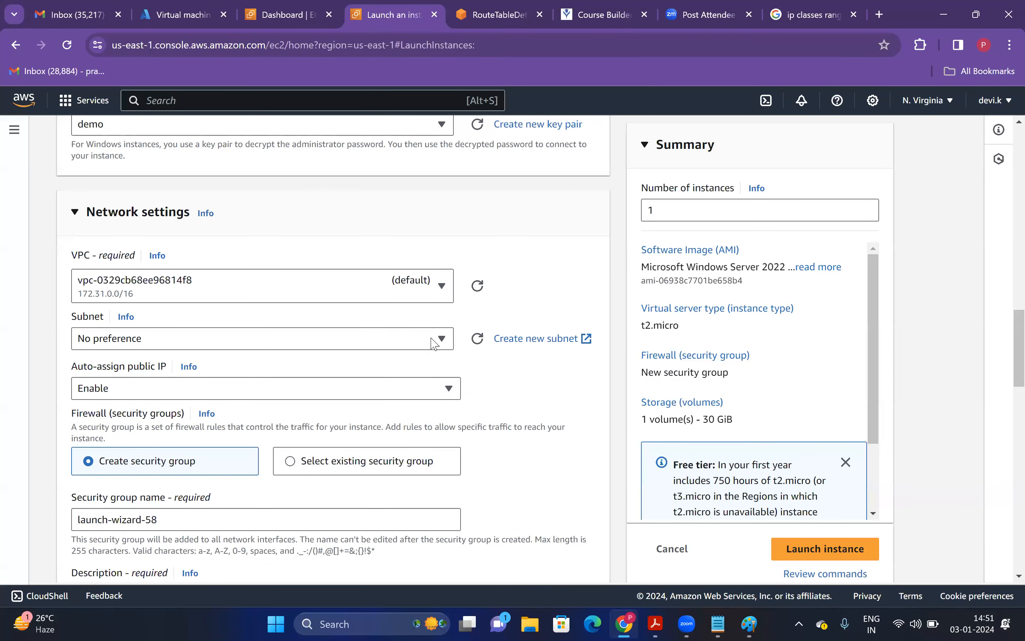
{"action": "left_click", "coordinate": [415, 291]}
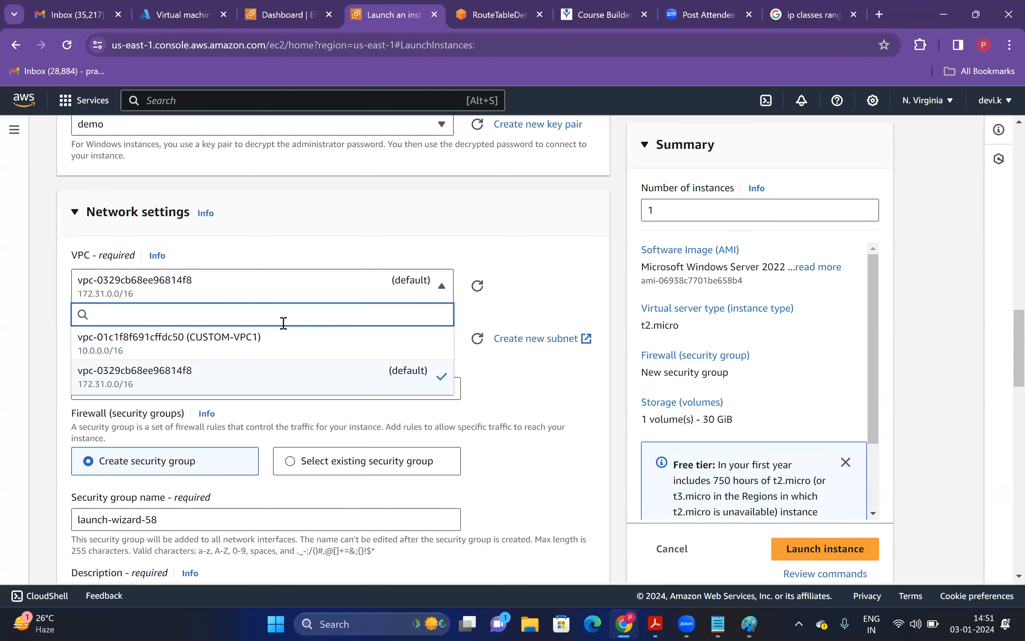
{"action": "left_click", "coordinate": [267, 346]}
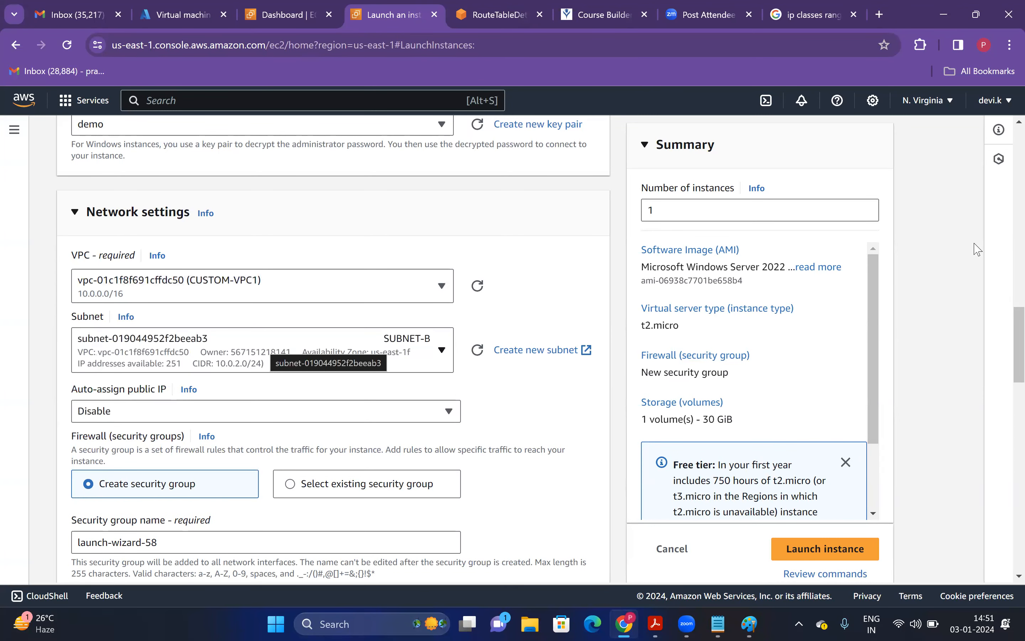
{"action": "scroll", "coordinate": [1006, 337], "scroll_direction": "down", "scroll_amount": 1}
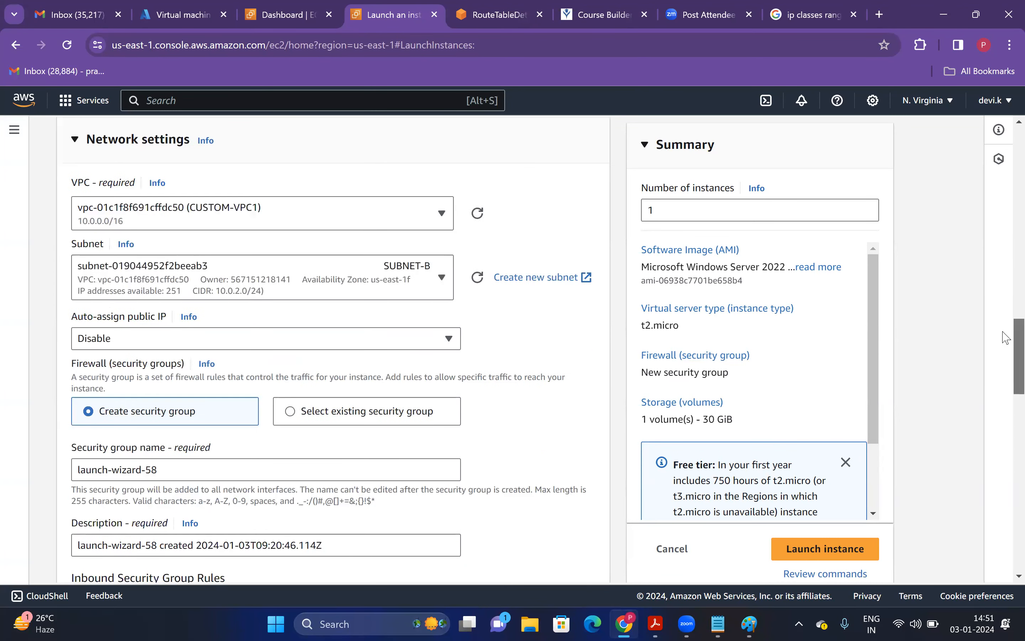
{"action": "left_click", "coordinate": [437, 214]}
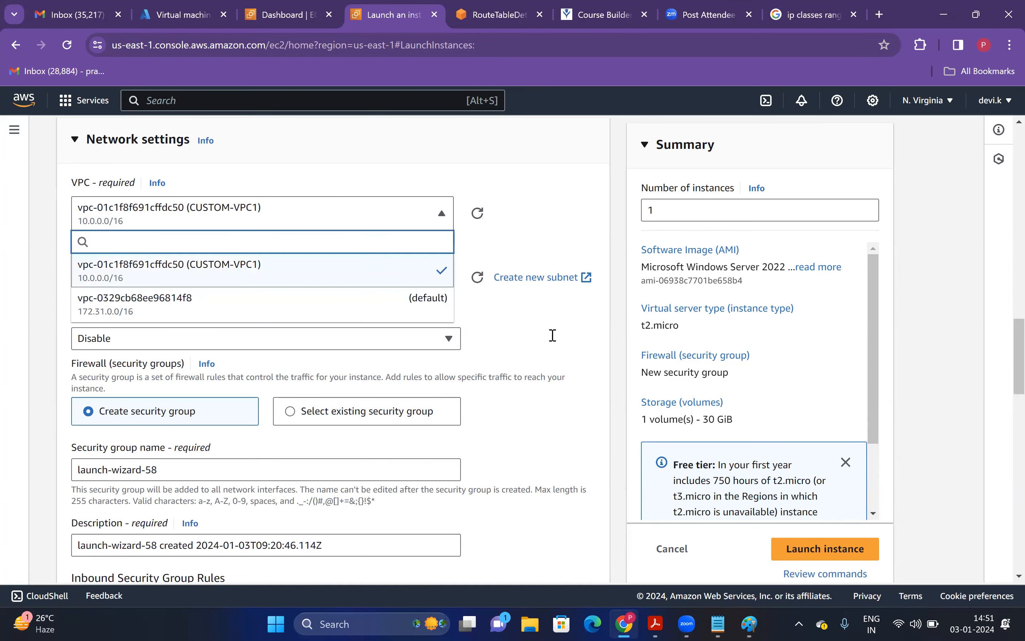
{"action": "key", "text": "alt+Tab"}
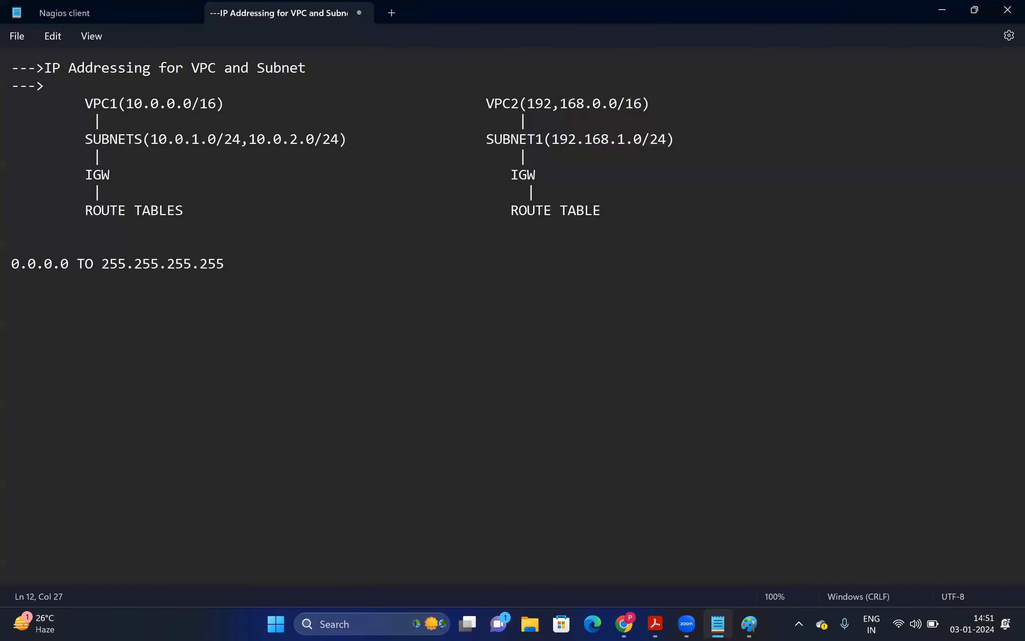
{"action": "key", "text": "alt+Tab"}
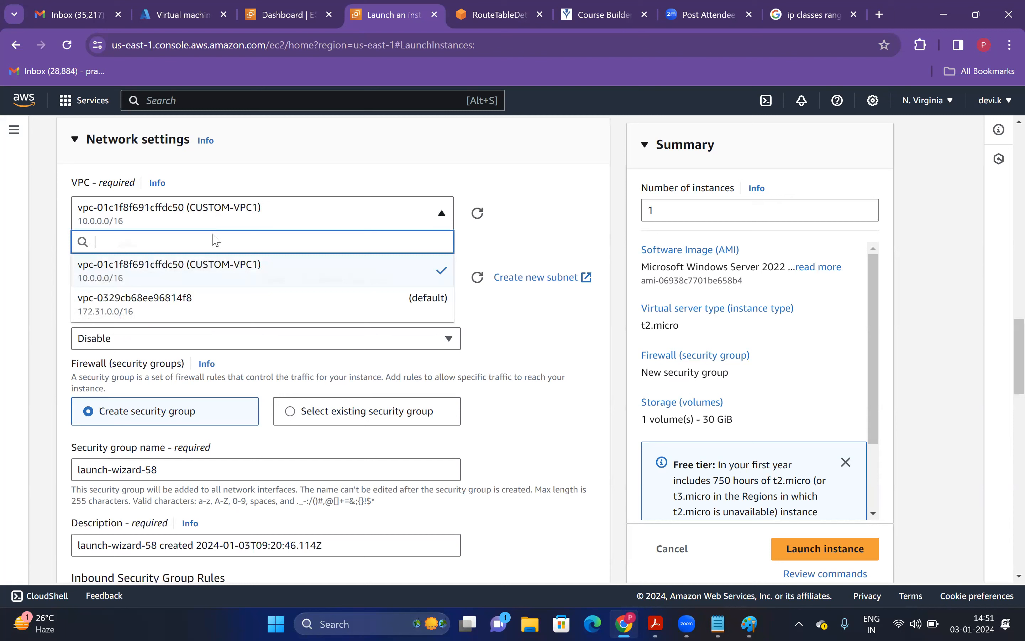
{"action": "left_click", "coordinate": [208, 267]}
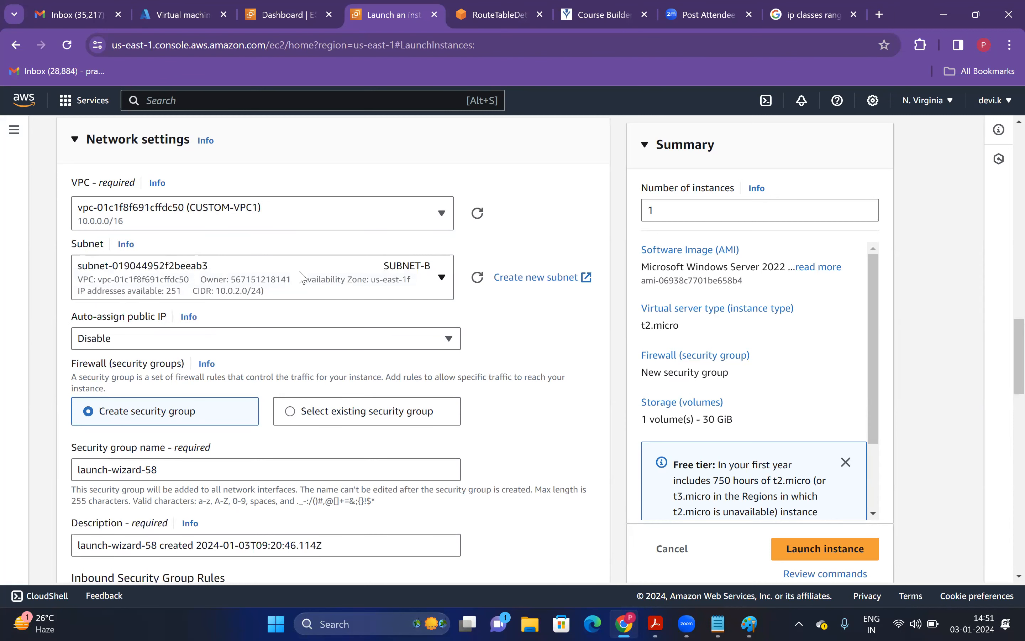
Step: Place the instance in SUBNET-A and enable automatic public IP assignment
{"action": "left_click", "coordinate": [326, 283]}
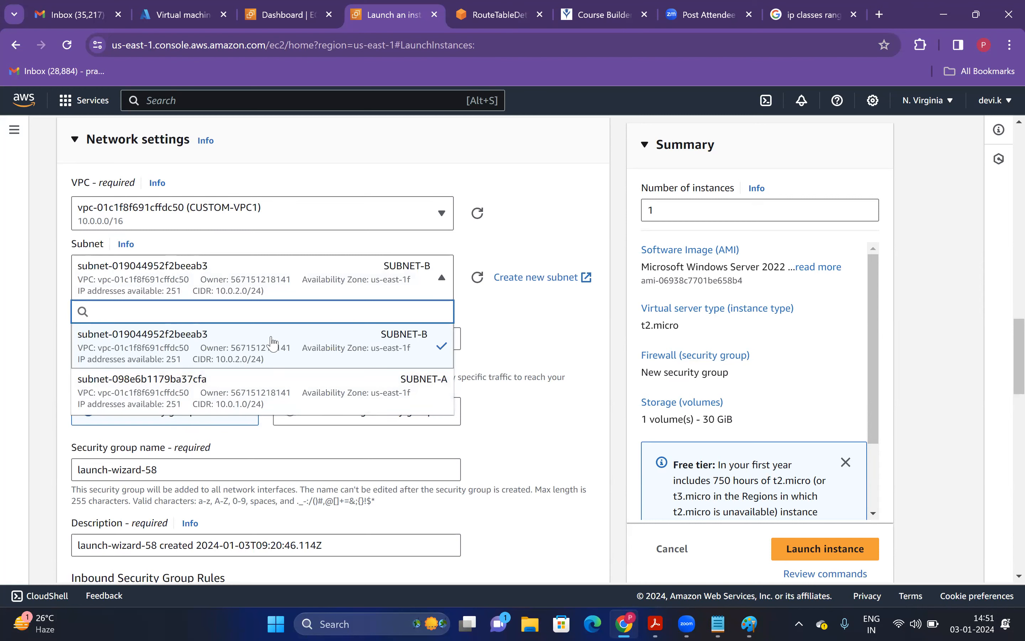
{"action": "left_click", "coordinate": [285, 395]}
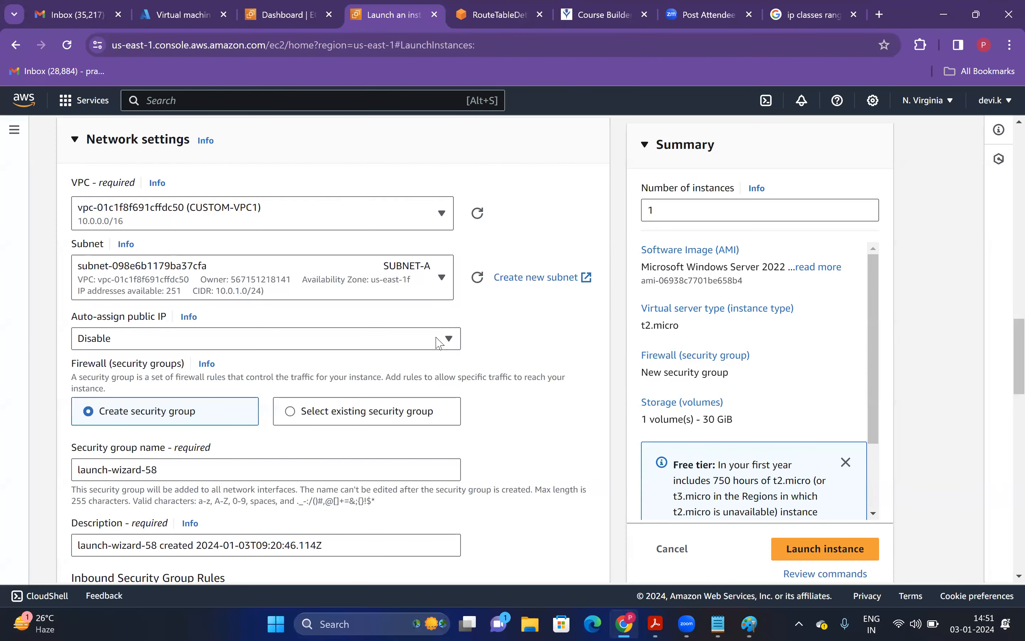
{"action": "left_click", "coordinate": [154, 346]}
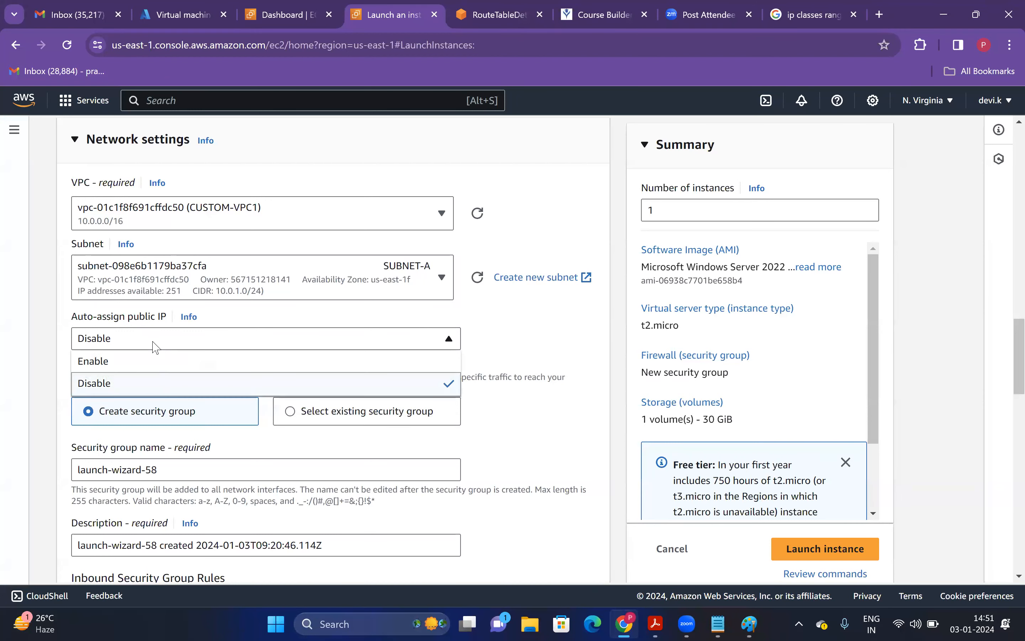
{"action": "left_click", "coordinate": [144, 361]}
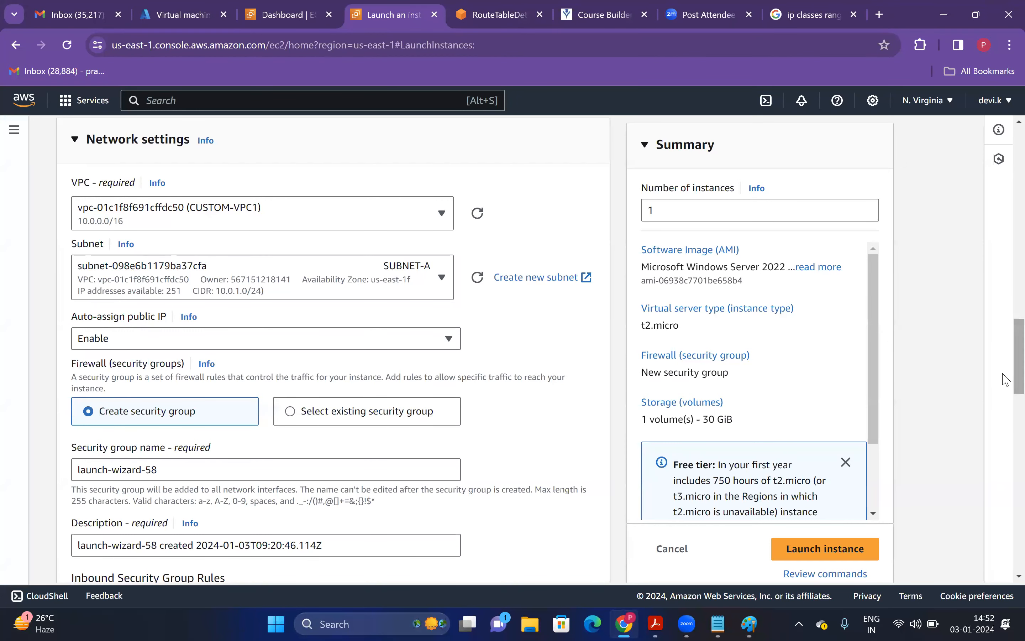
Step: Check the option for using an existing security group, and launch the instance
{"action": "scroll", "coordinate": [1007, 386], "scroll_direction": "down", "scroll_amount": 2}
{"action": "scroll", "coordinate": [1006, 398], "scroll_direction": "down", "scroll_amount": 2}
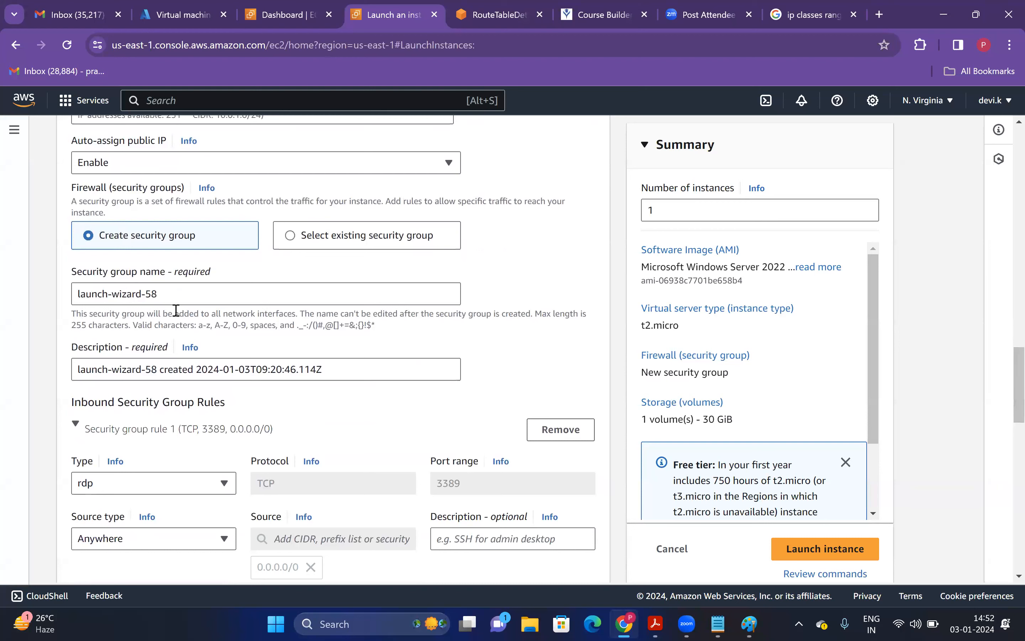
{"action": "left_click", "coordinate": [325, 248]}
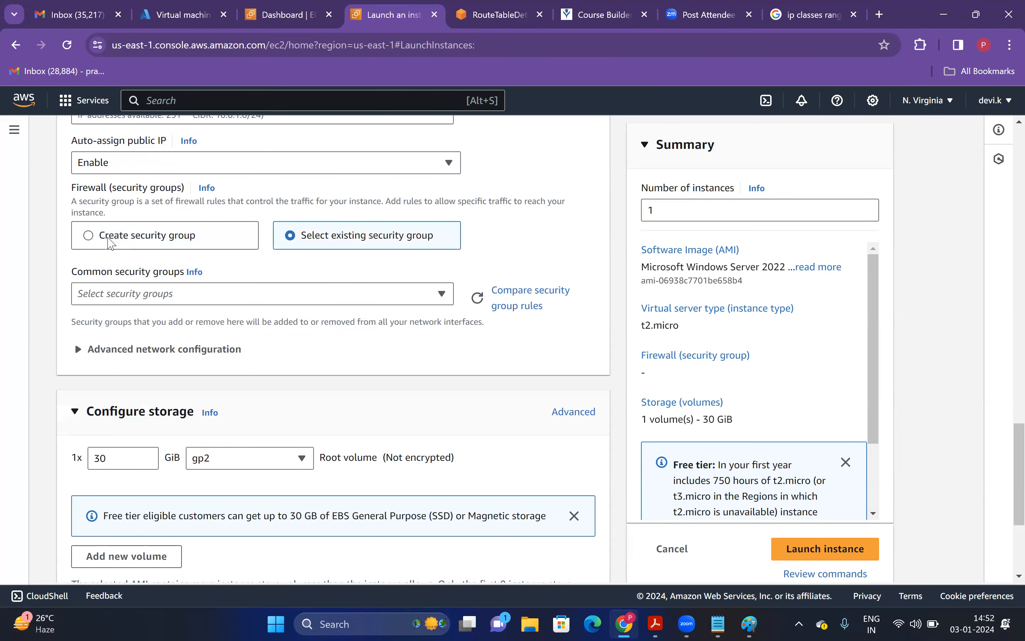
{"action": "left_click_drag", "start_coordinate": [1006, 384], "coordinate": [1006, 555]}
{"action": "left_click", "coordinate": [852, 503]}
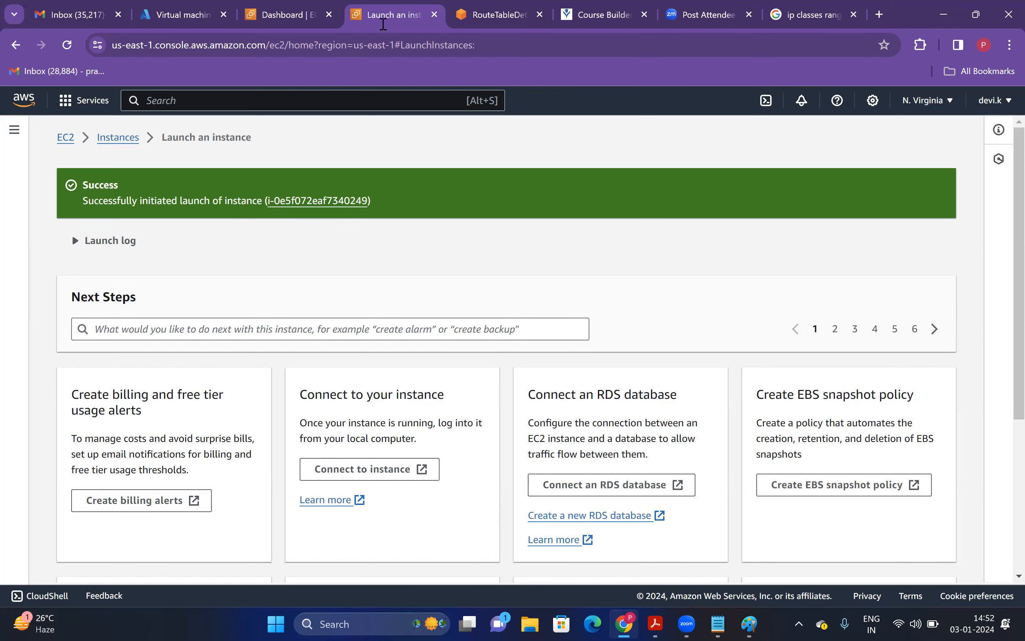
Step: Open the launched instance in the instances list, and close the IP classes search and Zoom browser tabs
{"action": "left_click", "coordinate": [339, 200]}
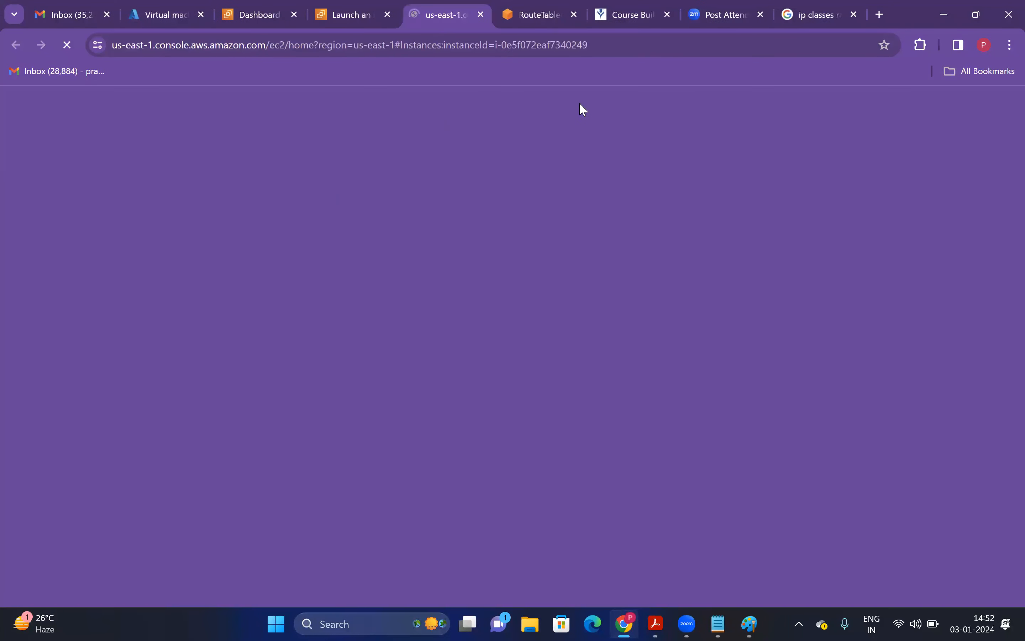
{"action": "left_click", "coordinate": [858, 16]}
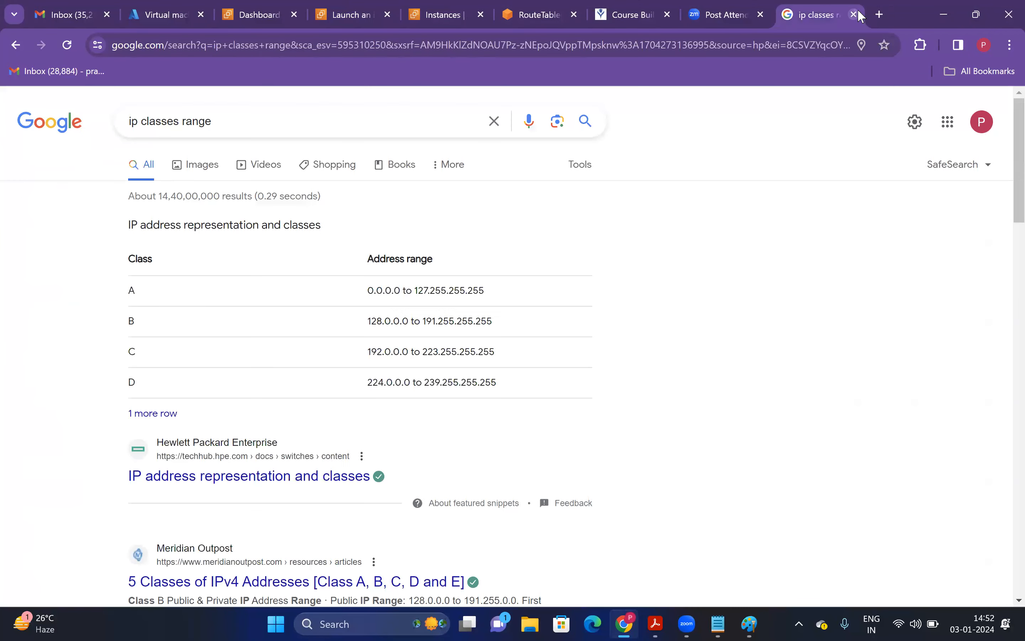
{"action": "left_click", "coordinate": [854, 15]}
{"action": "left_click", "coordinate": [853, 14]}
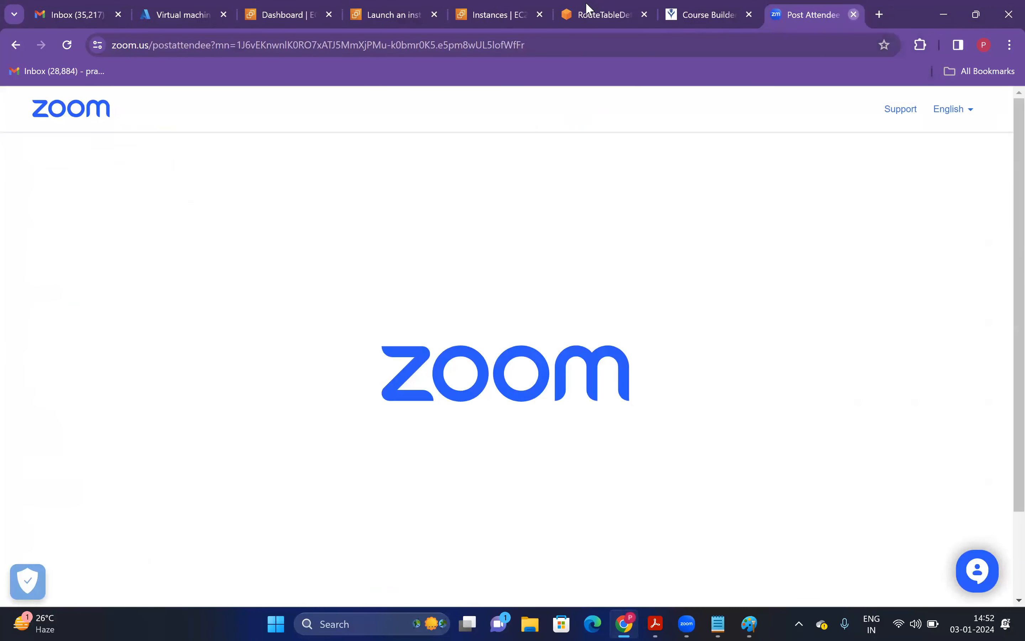
{"action": "left_click", "coordinate": [585, 5]}
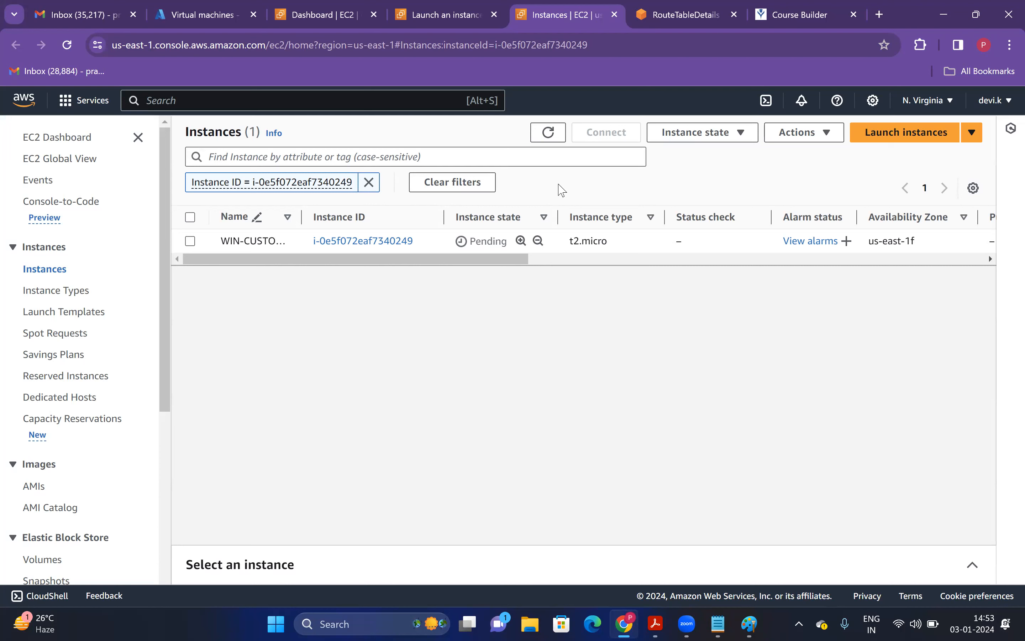
Step: Refresh the instances list, open the RDP client connection for WIN-CUSTOM-VPC, and request its Windows password
{"action": "left_click", "coordinate": [550, 134]}
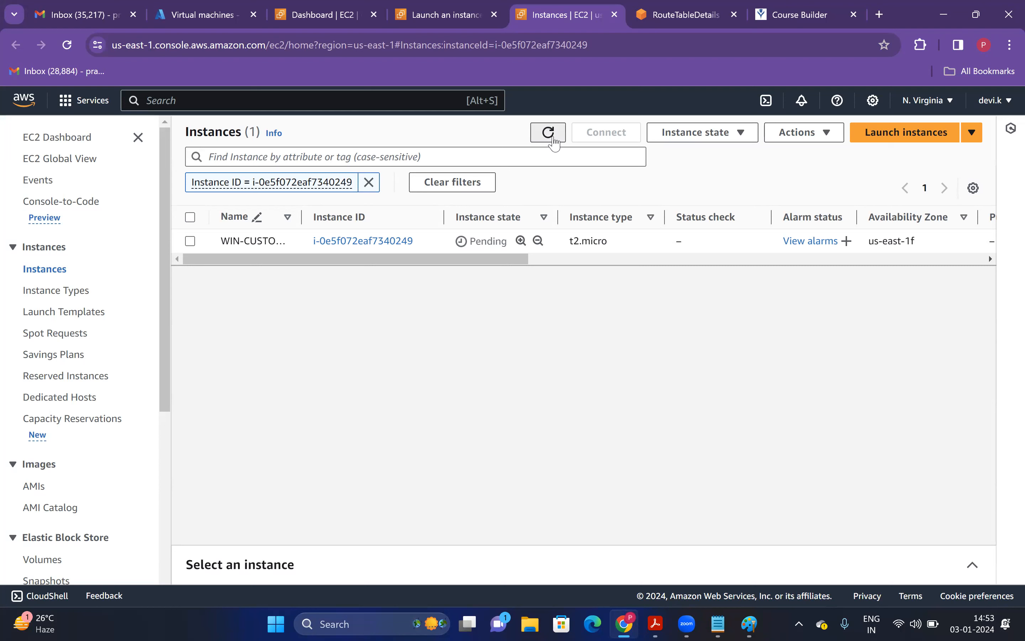
{"action": "left_click", "coordinate": [192, 242]}
{"action": "left_click", "coordinate": [606, 132]}
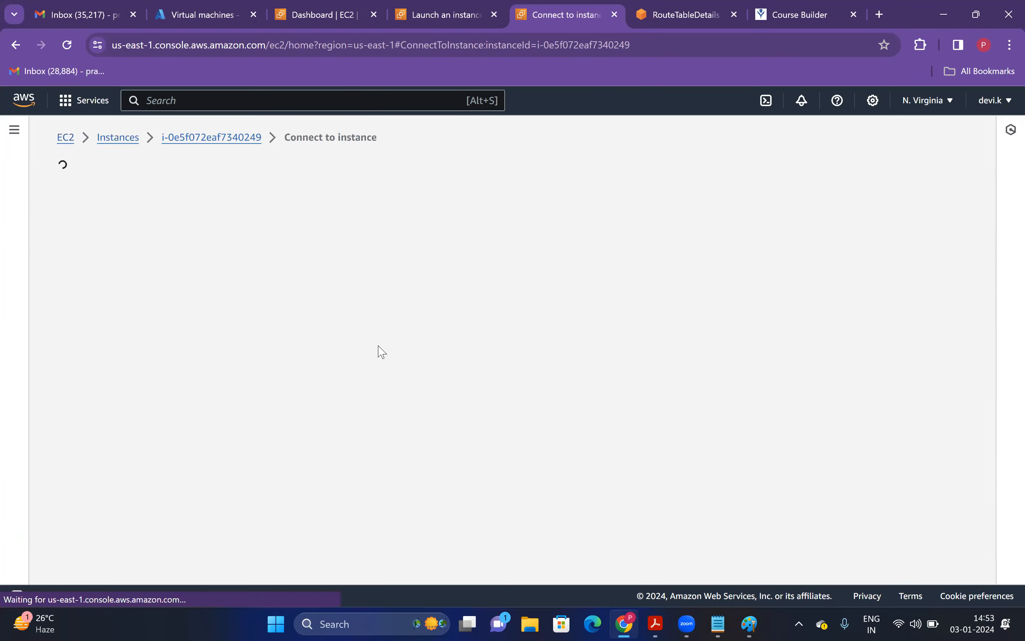
{"action": "left_click", "coordinate": [215, 247]}
{"action": "left_click_drag", "start_coordinate": [1018, 346], "coordinate": [1002, 555]}
{"action": "left_click", "coordinate": [174, 443]}
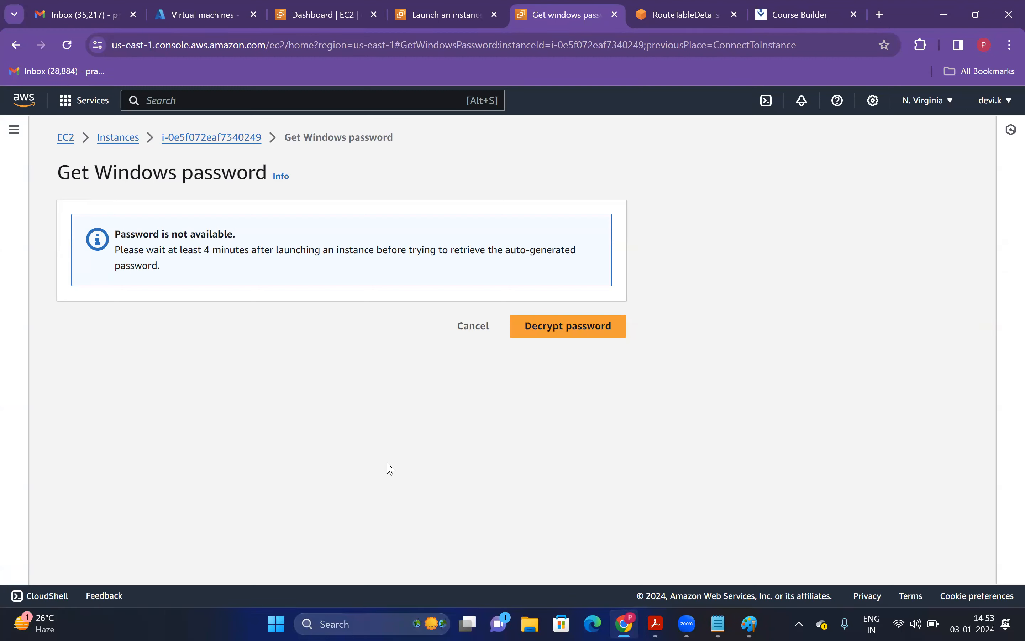
Step: Reload the Windows password page, upload the private key file demo.pem from Downloads, and decrypt the administrator password
{"action": "left_click", "coordinate": [70, 44]}
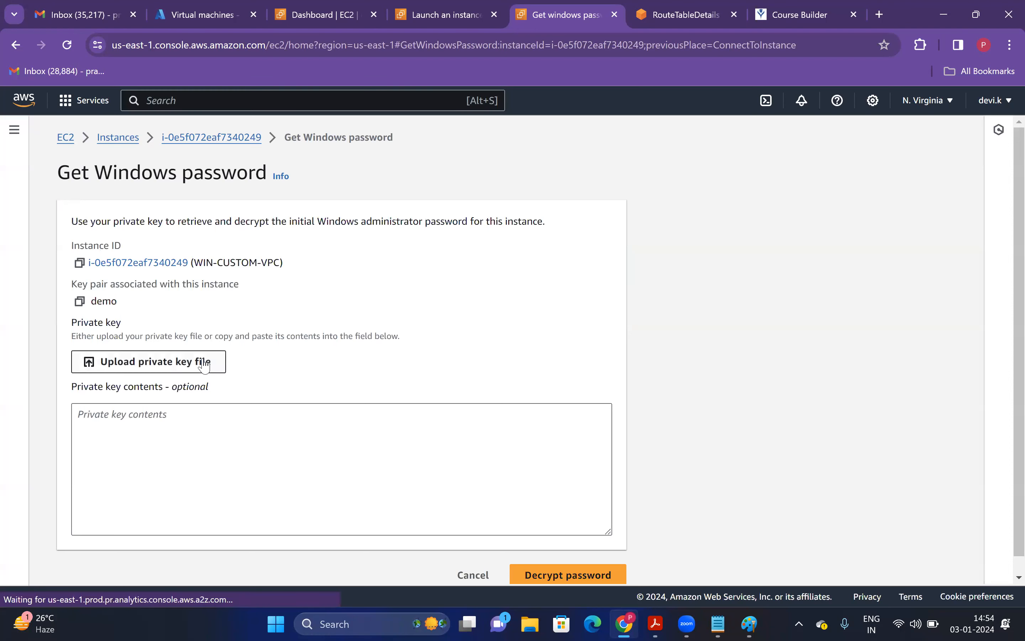
{"action": "left_click", "coordinate": [218, 371]}
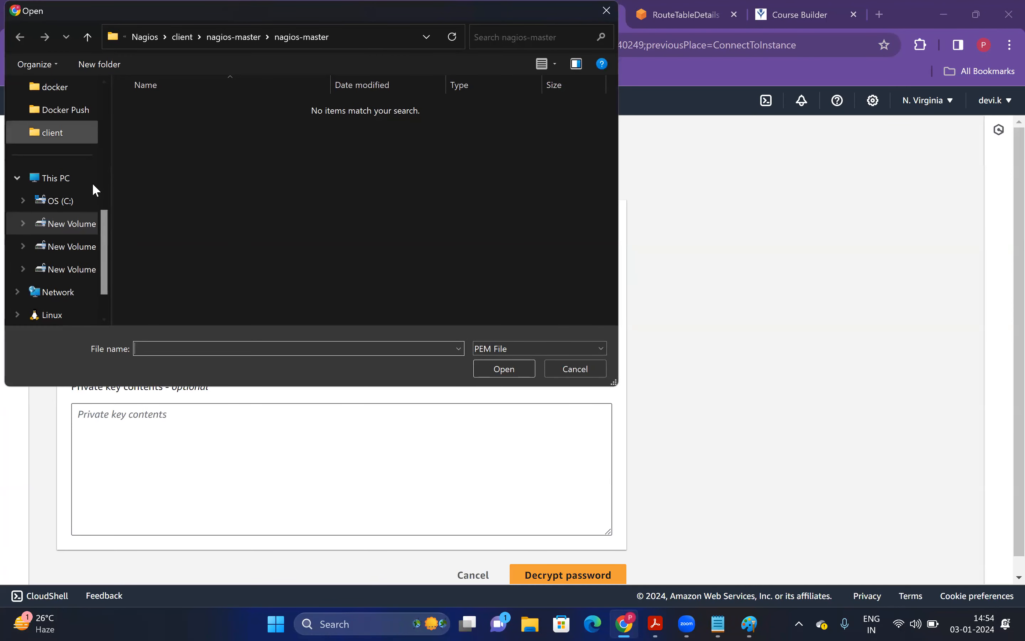
{"action": "scroll", "coordinate": [103, 160], "scroll_direction": "up", "scroll_amount": 3}
{"action": "left_click", "coordinate": [87, 137]}
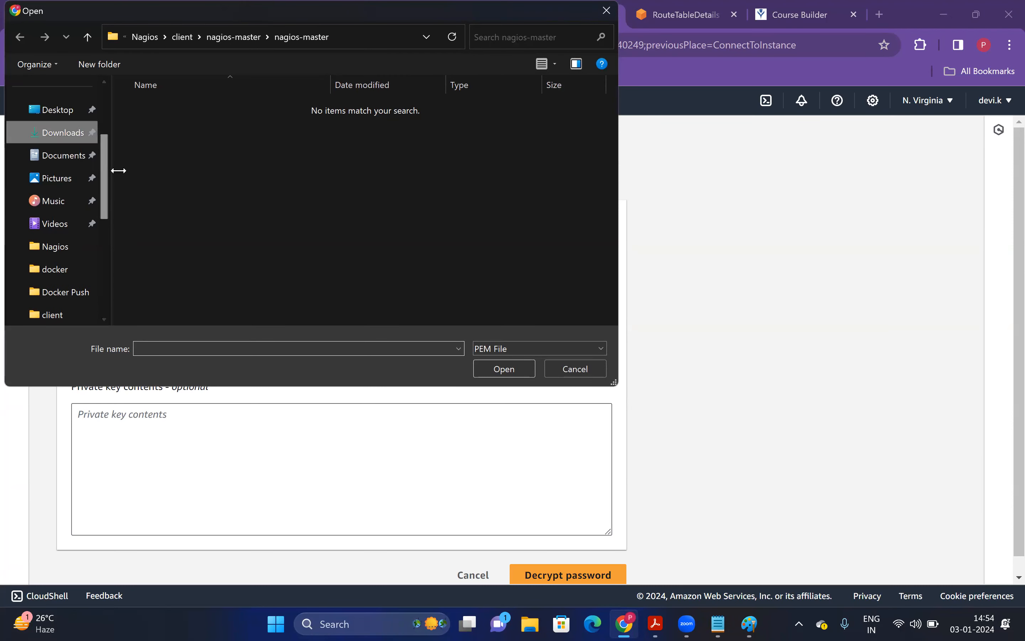
{"action": "left_click", "coordinate": [200, 175]}
{"action": "key", "text": "d"}
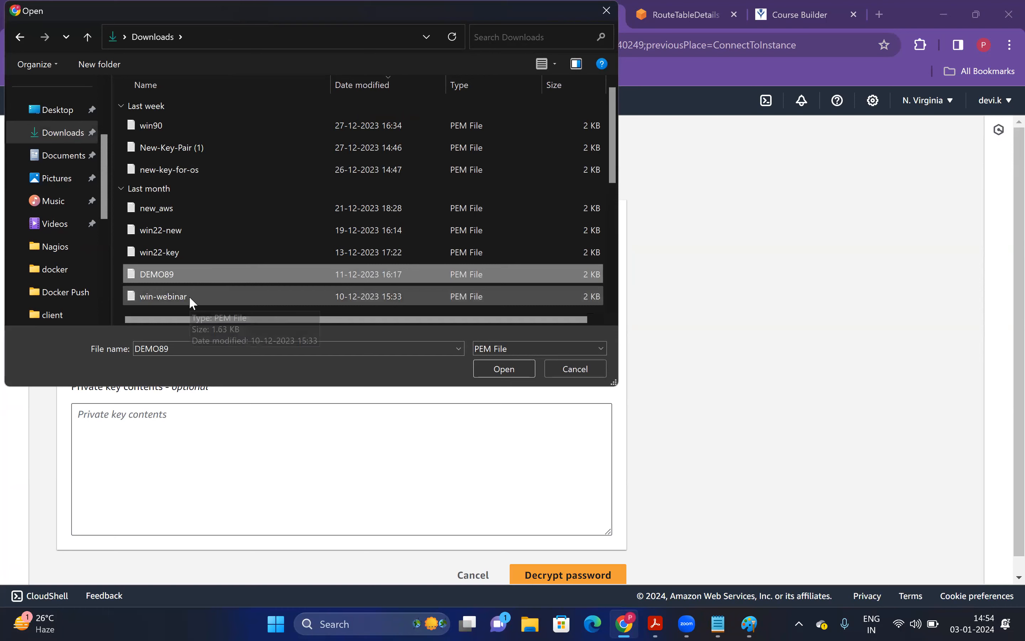
{"action": "key", "text": "d"}
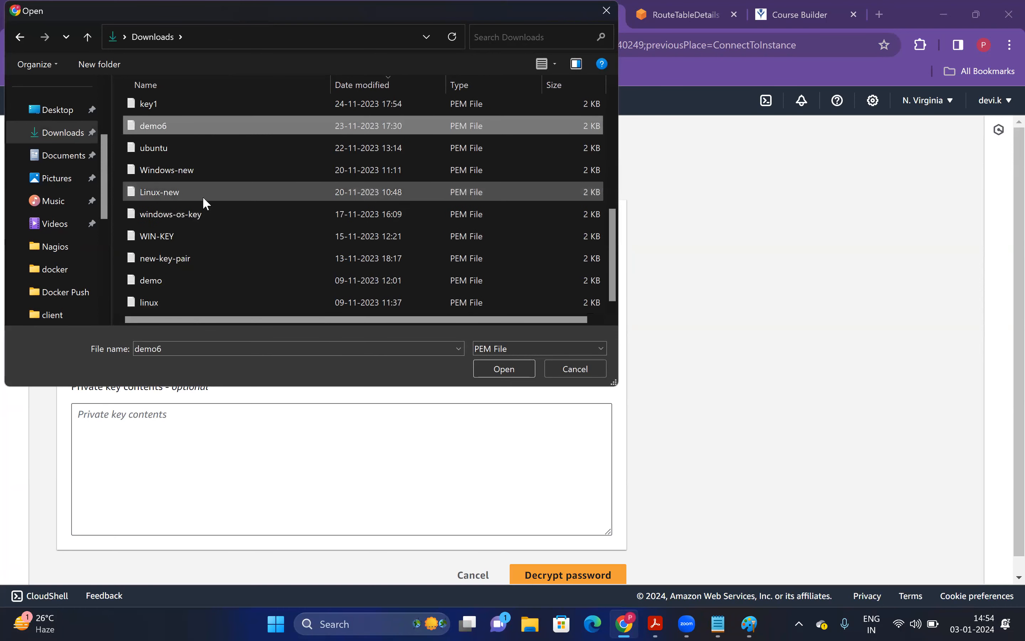
{"action": "left_click", "coordinate": [171, 279]}
{"action": "left_click", "coordinate": [515, 369]}
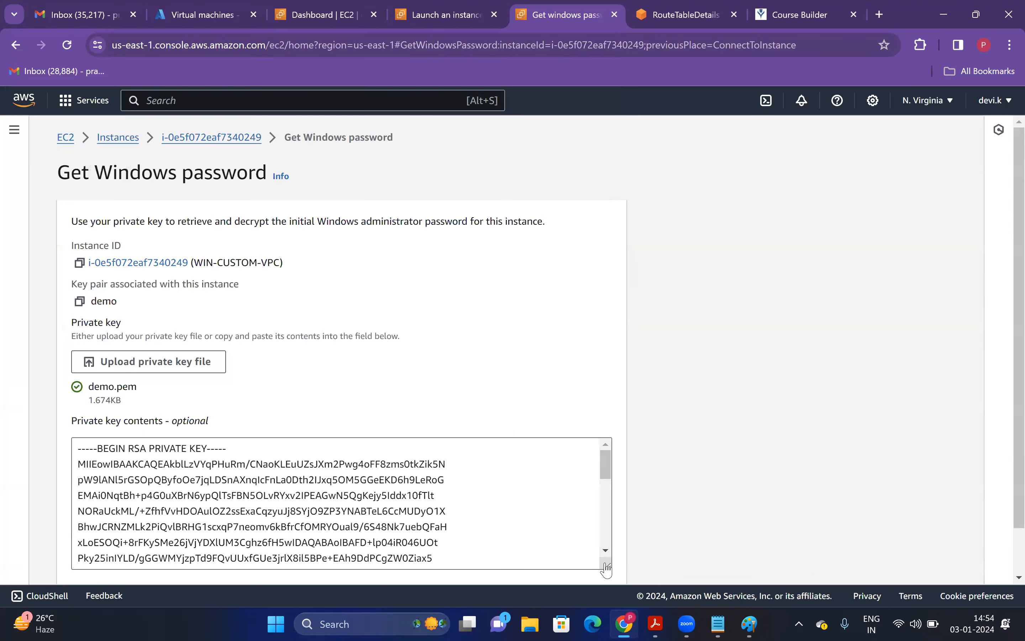
{"action": "scroll", "coordinate": [630, 541], "scroll_direction": "down", "scroll_amount": 1}
{"action": "left_click", "coordinate": [610, 556]}
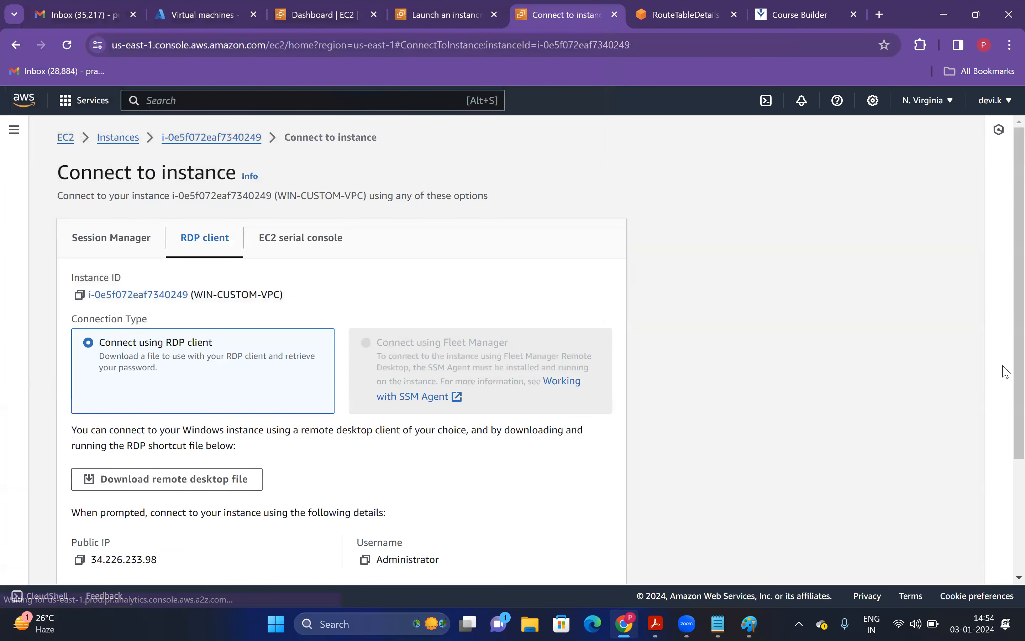
Step: Download the instance's remote desktop file and copy the decrypted administrator password
{"action": "scroll", "coordinate": [864, 560], "scroll_direction": "down", "scroll_amount": 4}
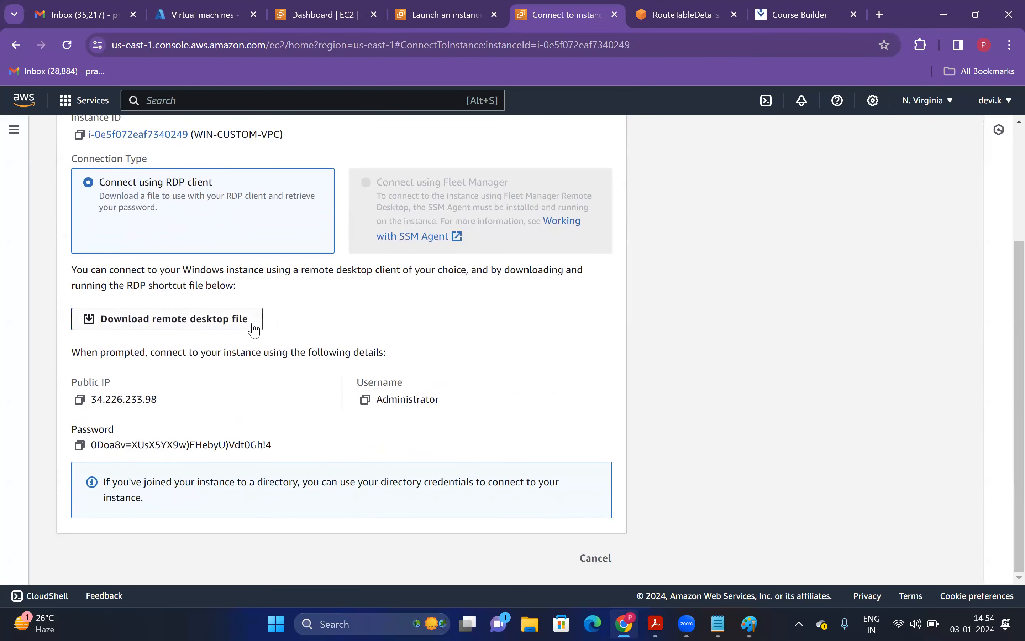
{"action": "left_click", "coordinate": [251, 326]}
{"action": "left_click", "coordinate": [79, 445]}
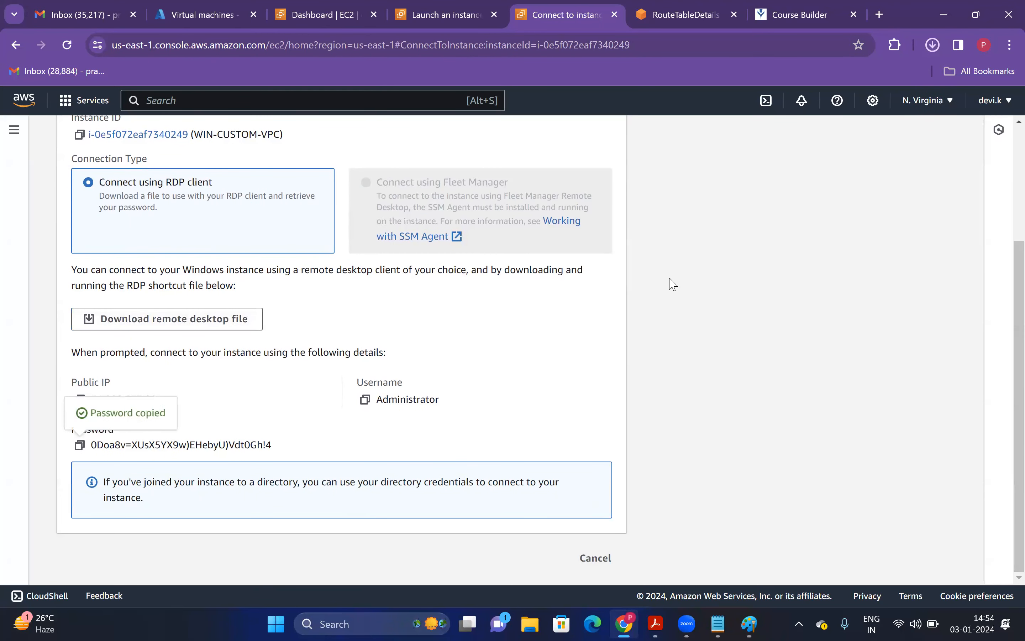
Step: Open the downloaded remote desktop file, connect with the copied administrator password, and accept the certificate warning
{"action": "left_click", "coordinate": [939, 42]}
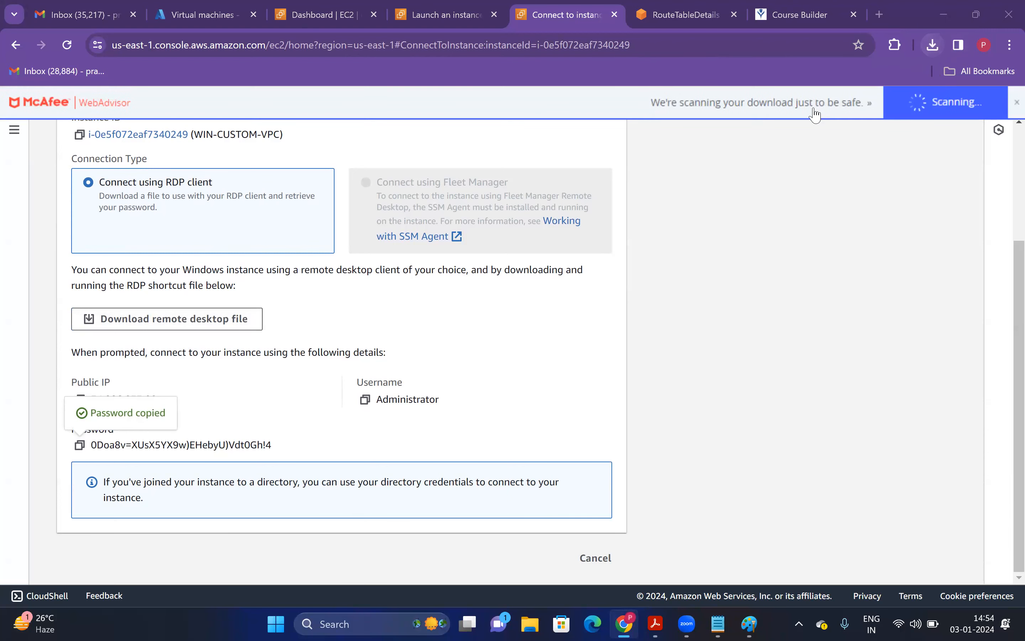
{"action": "left_click", "coordinate": [933, 42]}
{"action": "left_click", "coordinate": [831, 101]}
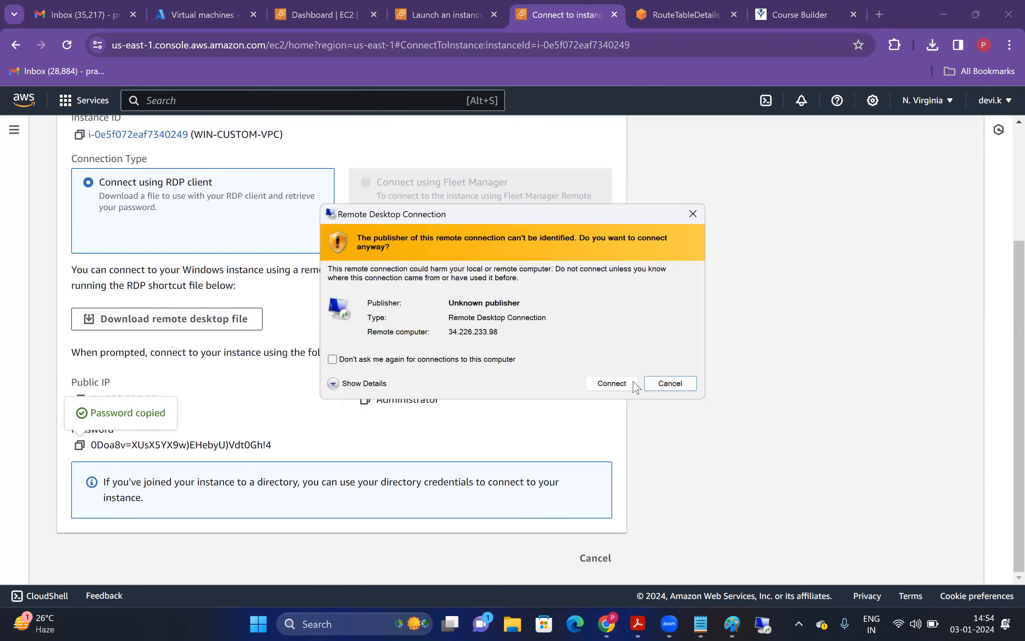
{"action": "left_click", "coordinate": [609, 379]}
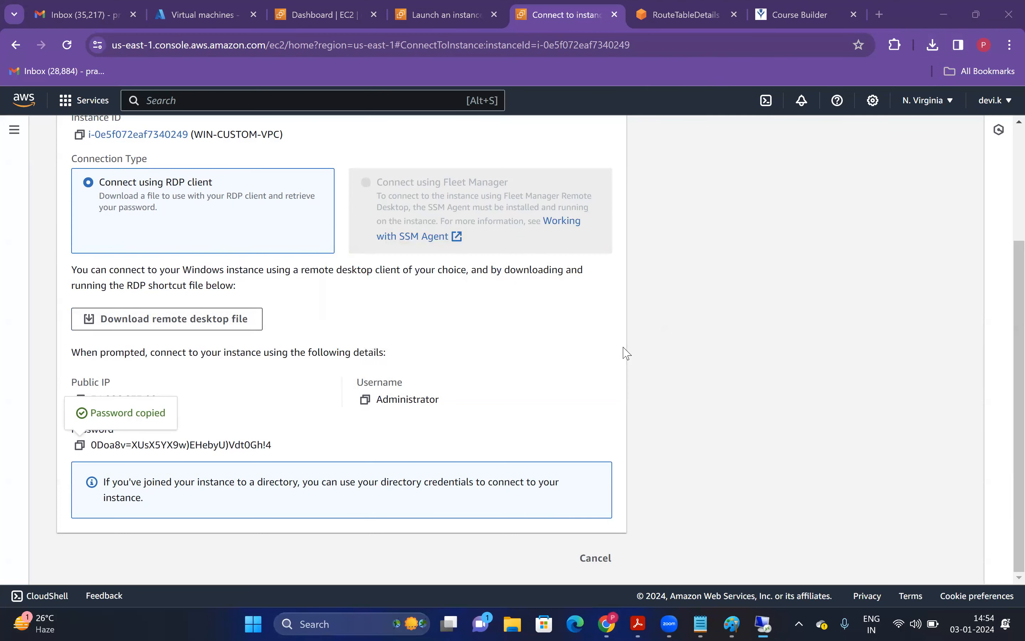
{"action": "key", "text": "ctrl+v"}
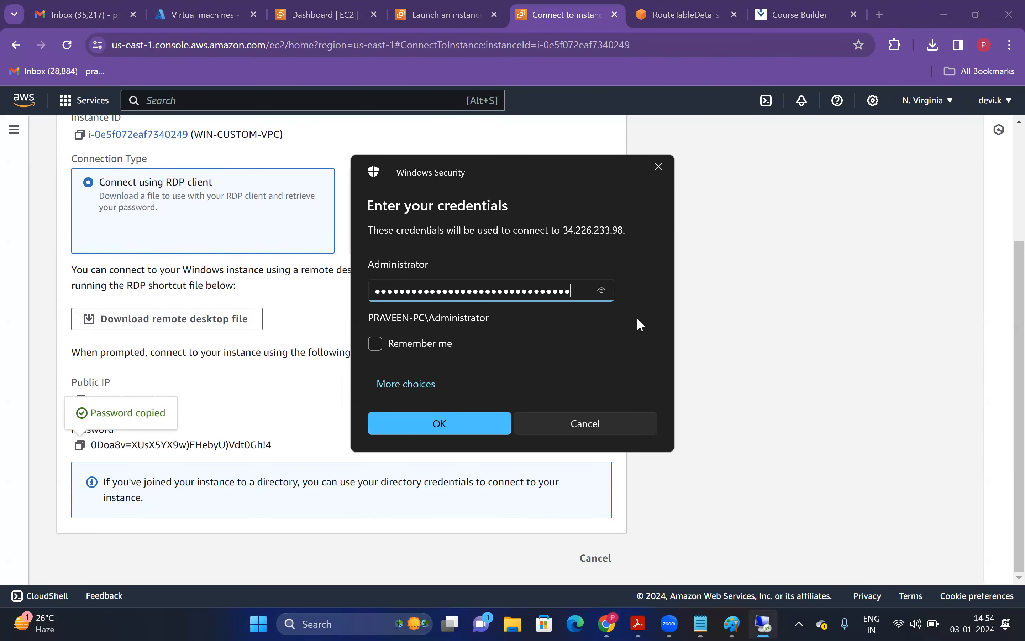
{"action": "key", "text": "Return"}
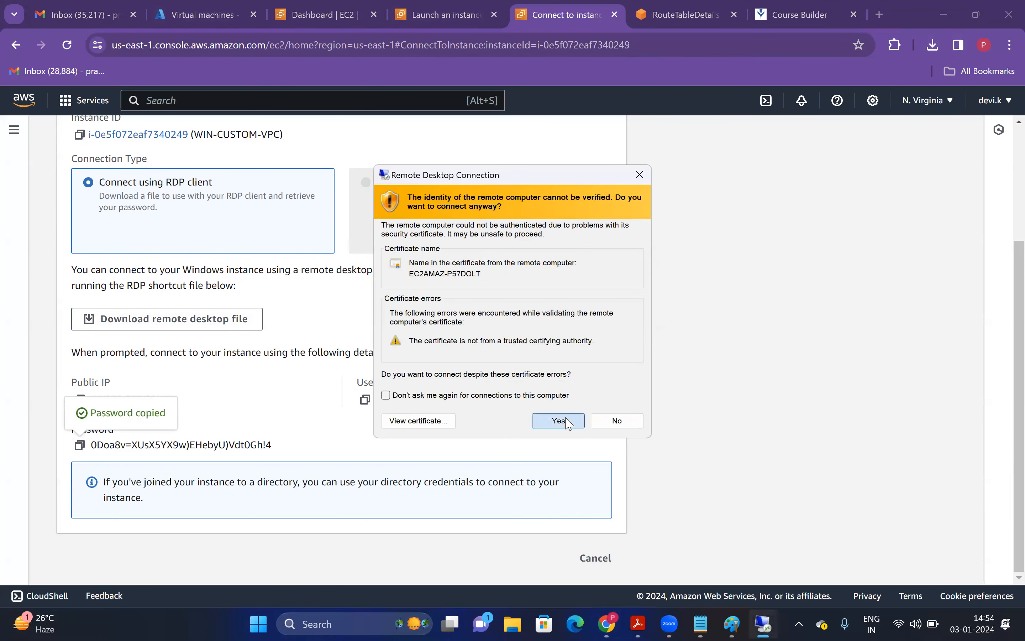
{"action": "left_click", "coordinate": [567, 421]}
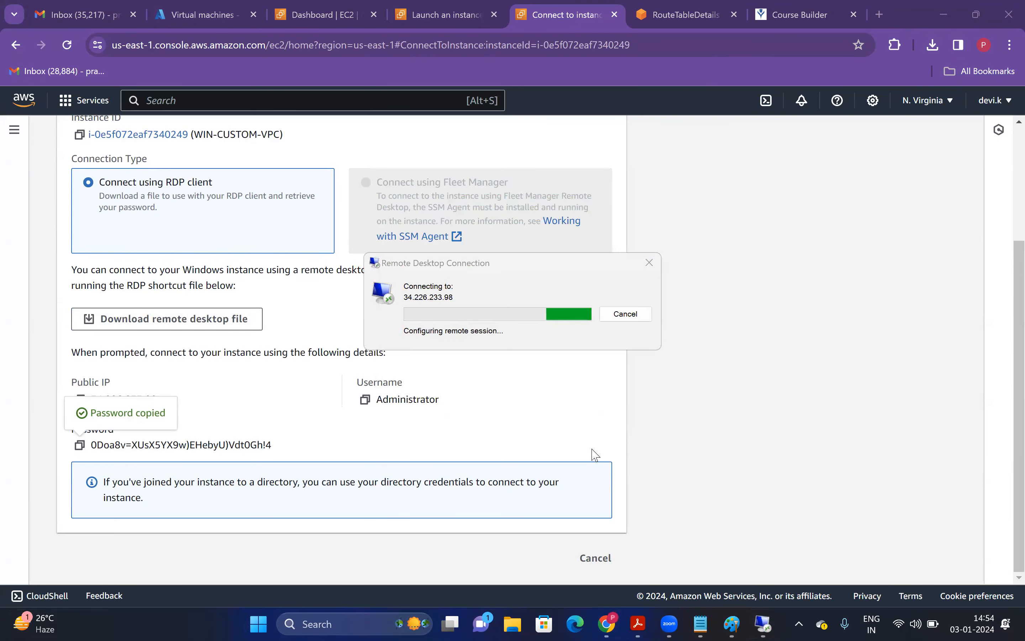
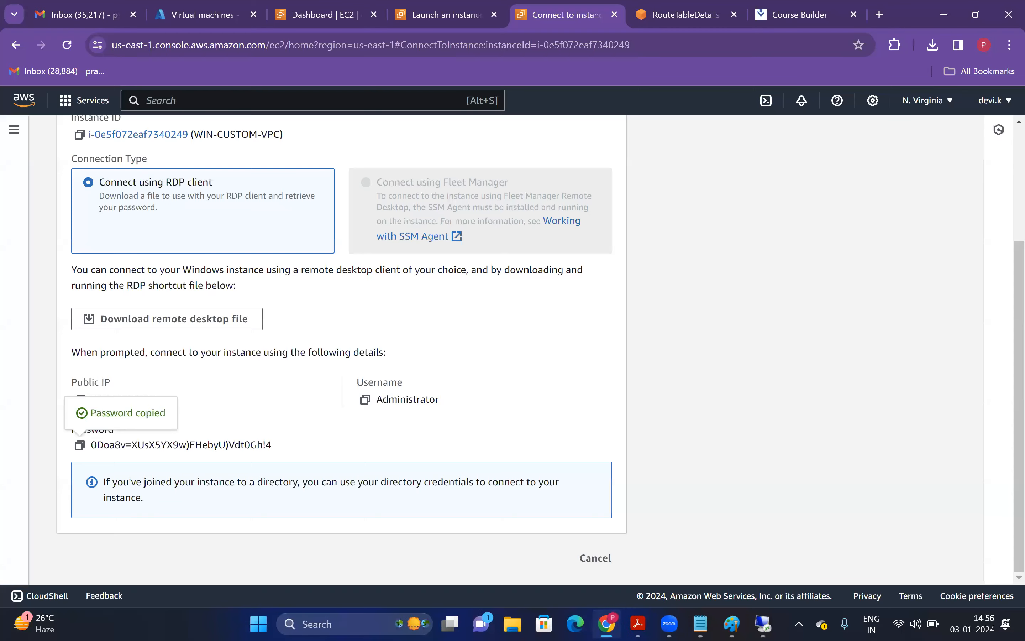
Step: Return to the instance's remote desktop session and disconnect from it
{"action": "left_click", "coordinate": [701, 623]}
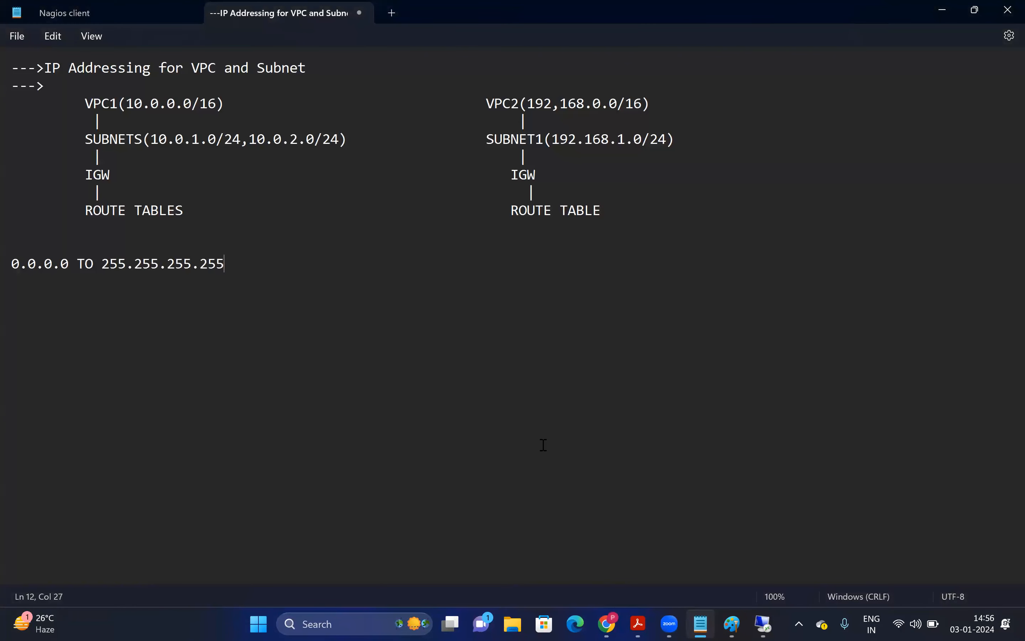
{"action": "left_click", "coordinate": [763, 623]}
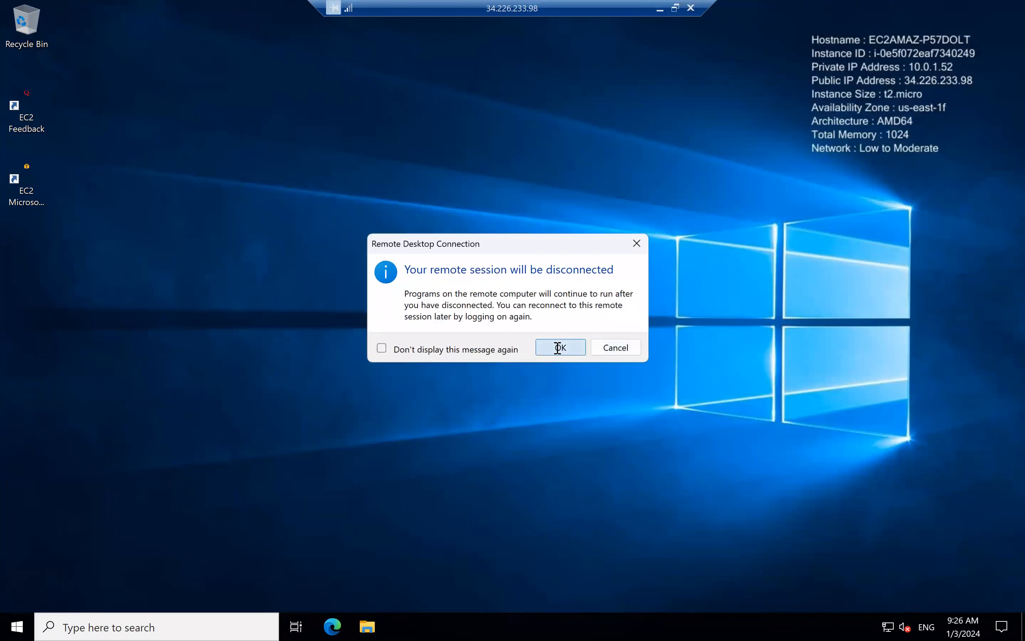
{"action": "left_click", "coordinate": [559, 349]}
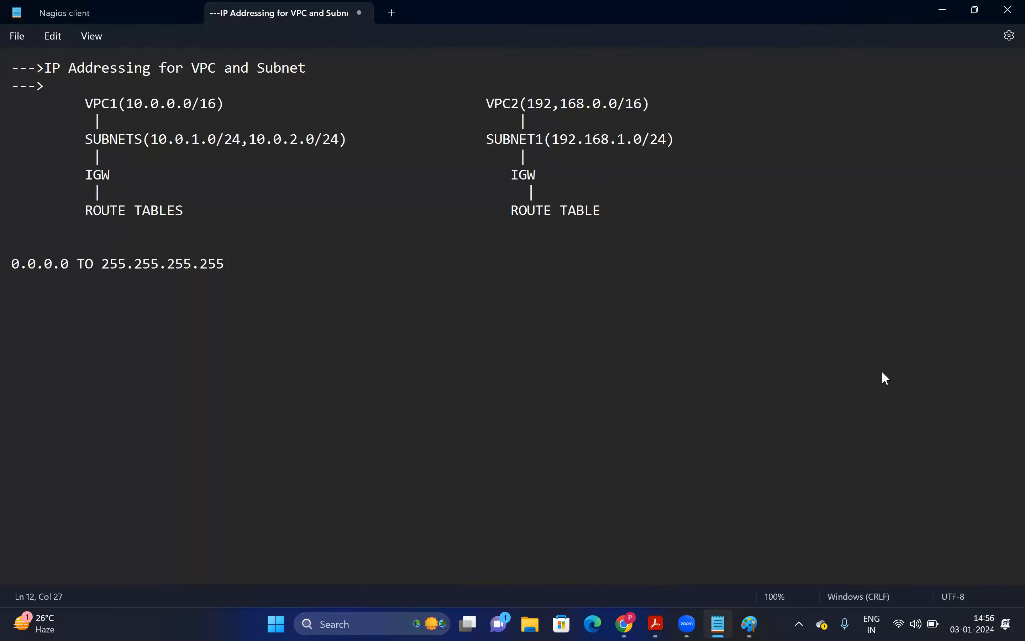
Step: Correct the VPC2 address range in the notes to 192.168.0.0/16
{"action": "left_click", "coordinate": [559, 109]}
{"action": "key", "text": "BackSpace"}
{"action": "type", "text": "."}
Step: Review the VPC2 plan in the notes: its address range, SUBNET1, IGW and ROUTE TABLE
{"action": "left_click_drag", "start_coordinate": [551, 105], "coordinate": [588, 109]}
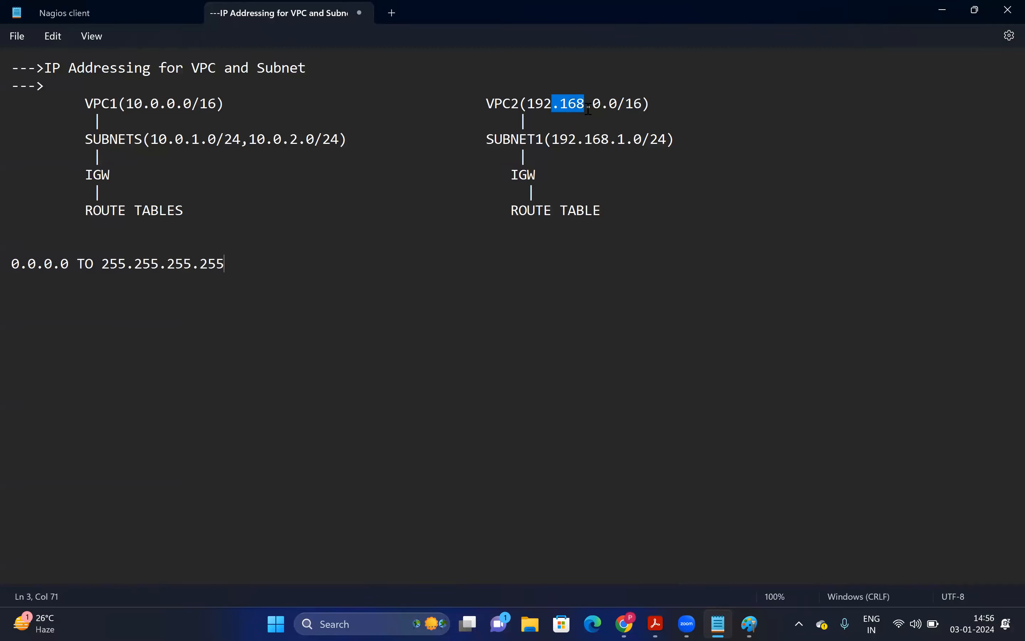
{"action": "left_click", "coordinate": [608, 177]}
{"action": "left_click_drag", "start_coordinate": [545, 140], "coordinate": [601, 147]}
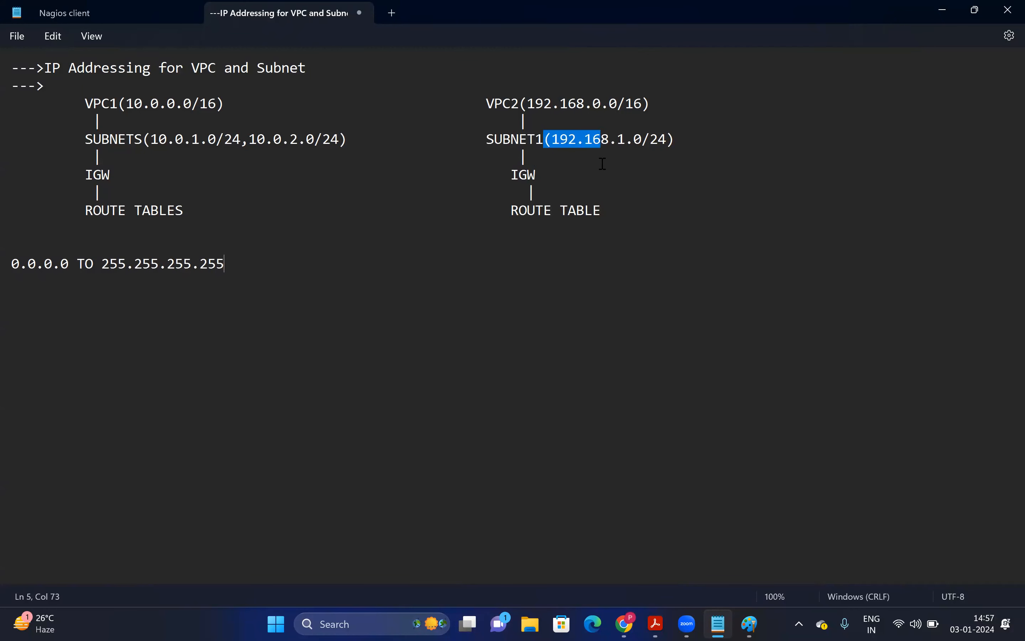
{"action": "left_click", "coordinate": [602, 164]}
{"action": "left_click", "coordinate": [511, 174]}
{"action": "double_click", "coordinate": [512, 174]}
{"action": "left_click_drag", "start_coordinate": [519, 211], "coordinate": [592, 211]}
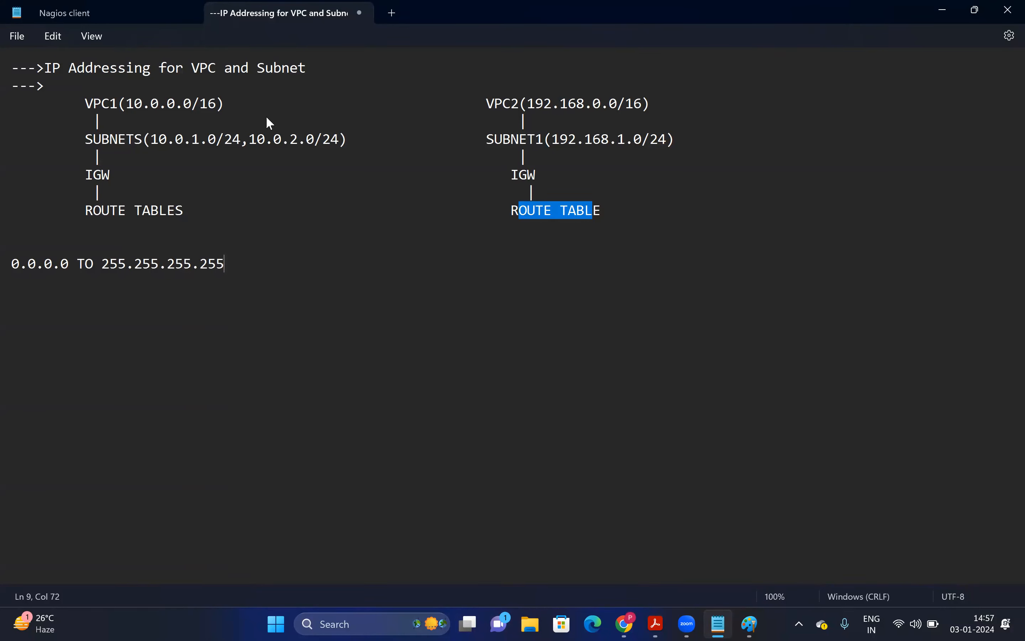
Step: Return to the EC2 instances list in the browser and stop the WIN-CUSTOM-VPC instance
{"action": "key", "text": "alt+Tab"}
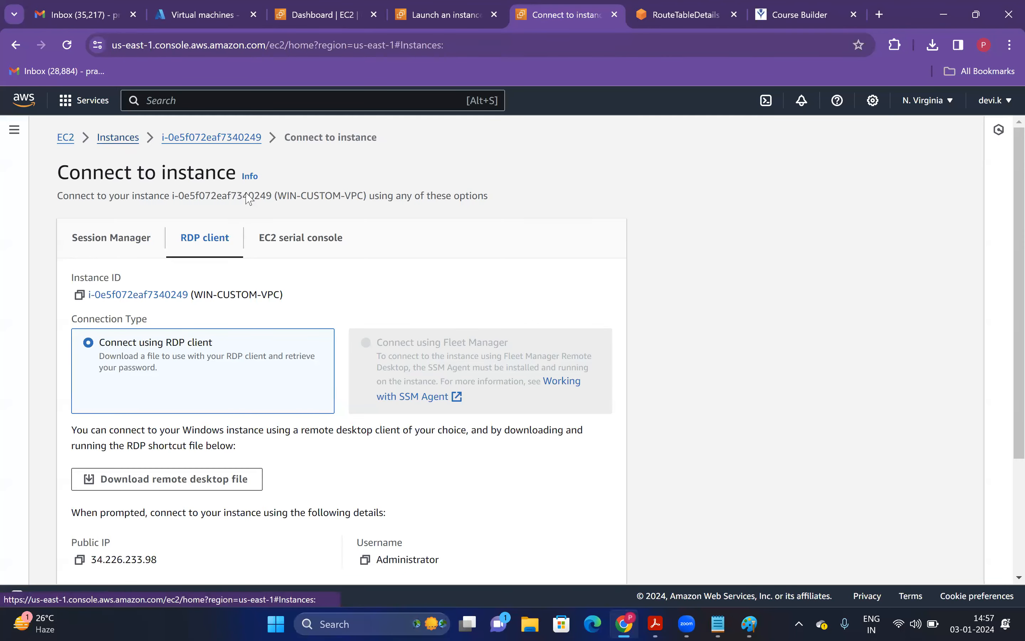
{"action": "left_click", "coordinate": [122, 137]}
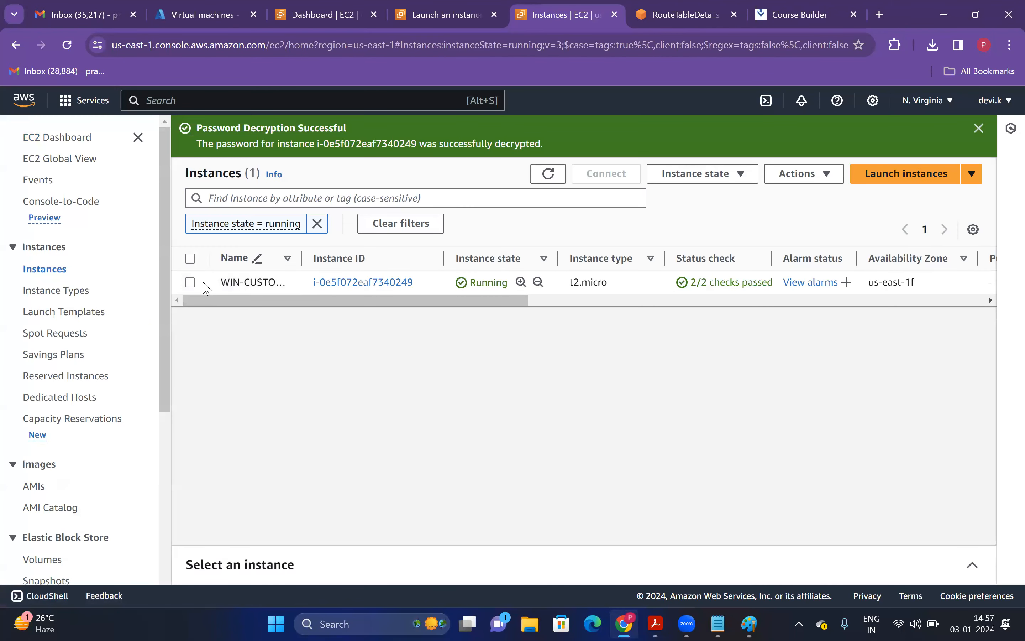
{"action": "left_click", "coordinate": [214, 288]}
{"action": "left_click", "coordinate": [705, 180]}
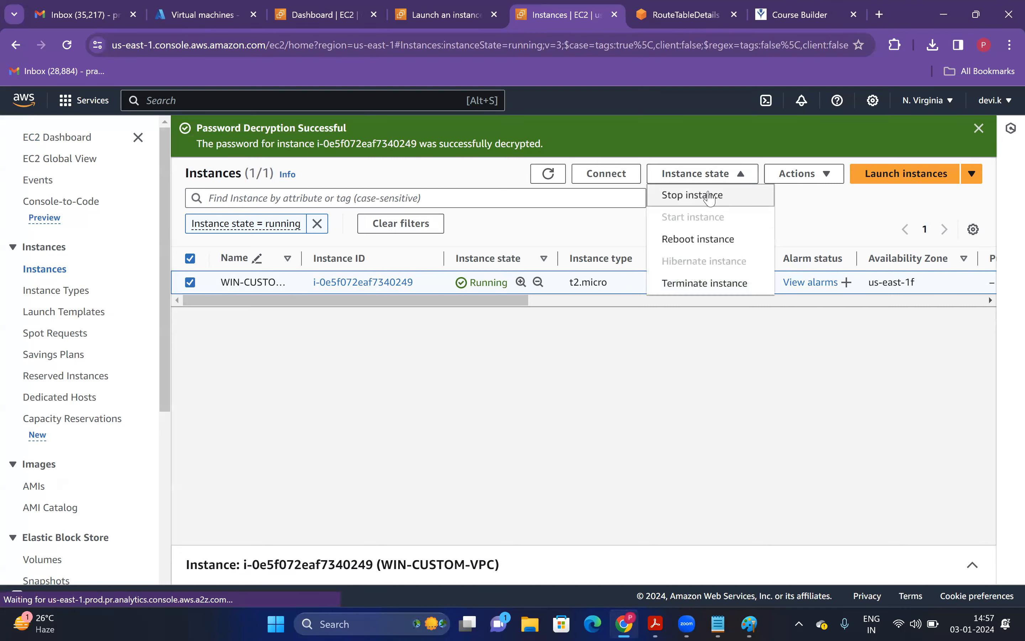
{"action": "left_click", "coordinate": [694, 197]}
{"action": "left_click", "coordinate": [771, 413]}
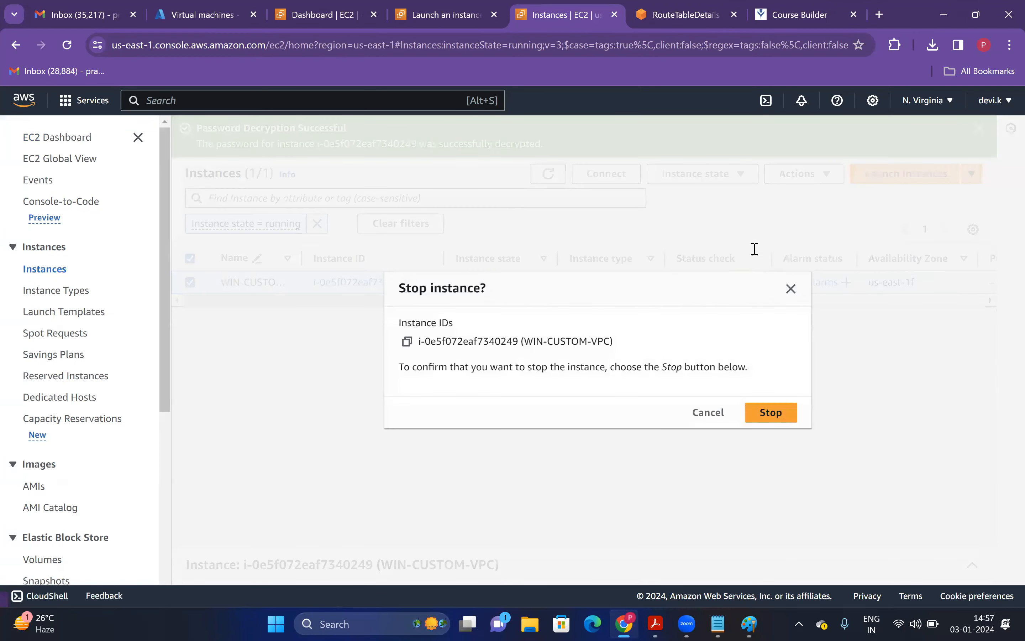
Step: Terminate the WIN-CUSTOM-VPC instance
{"action": "left_click", "coordinate": [704, 180]}
{"action": "left_click", "coordinate": [718, 291]}
{"action": "left_click", "coordinate": [807, 460]}
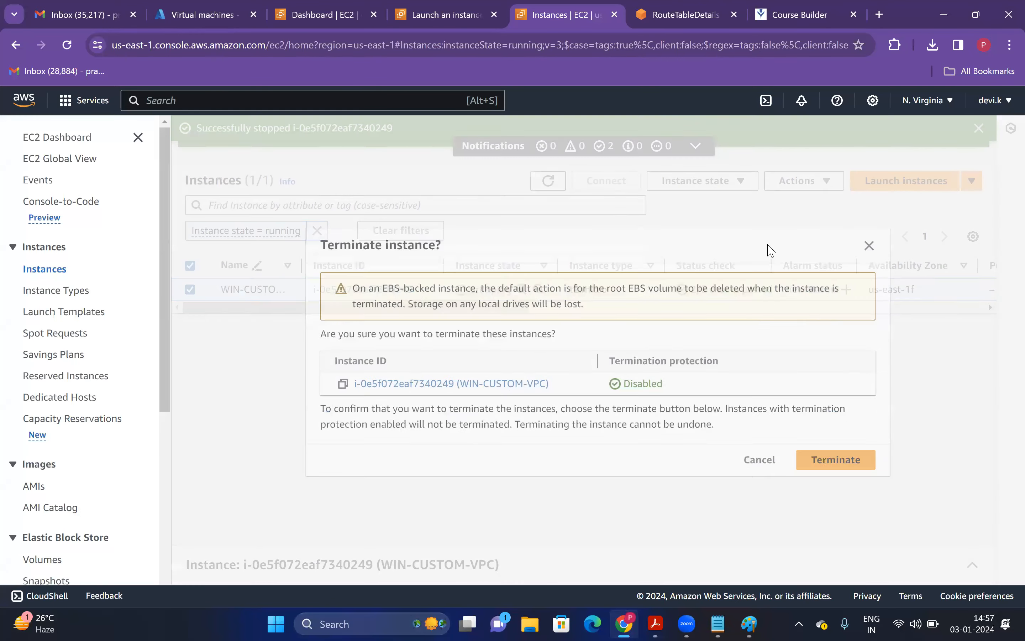
Step: Start a new VPC from the VPC dashboard with the VPC only option, check its planned range in the notes, and name it VPC-2
{"action": "left_click", "coordinate": [692, 5]}
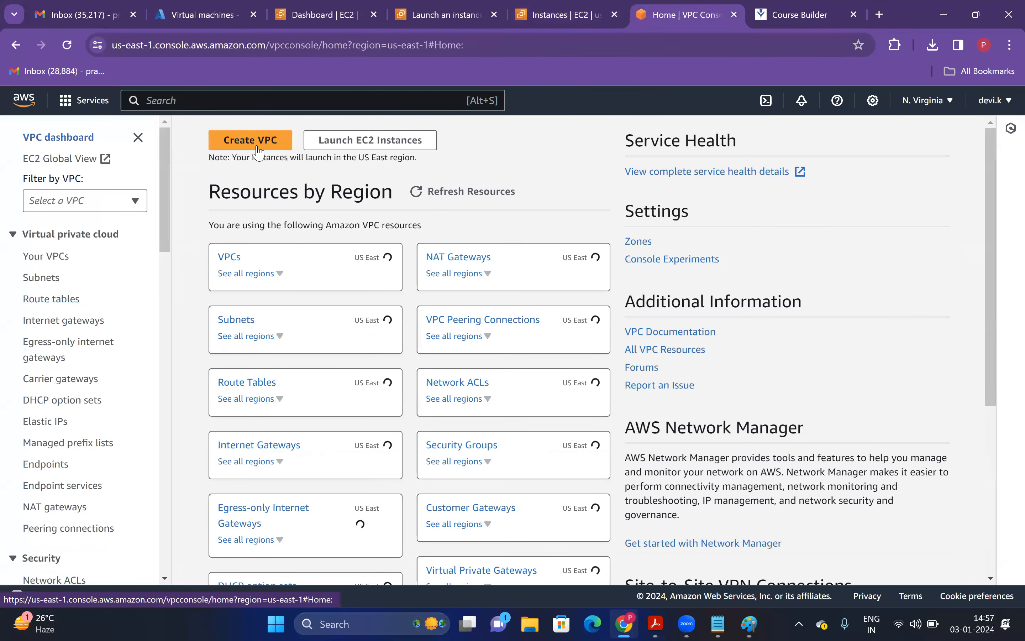
{"action": "left_click", "coordinate": [257, 144]}
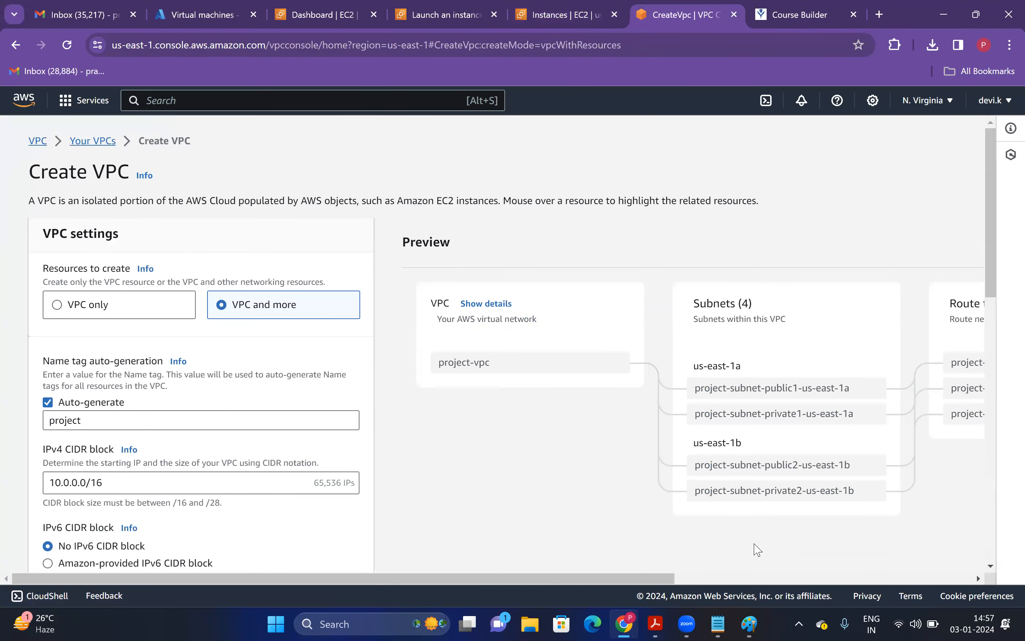
{"action": "left_click", "coordinate": [57, 305]}
{"action": "key", "text": "alt+Tab"}
{"action": "key", "text": "alt+Tab"}
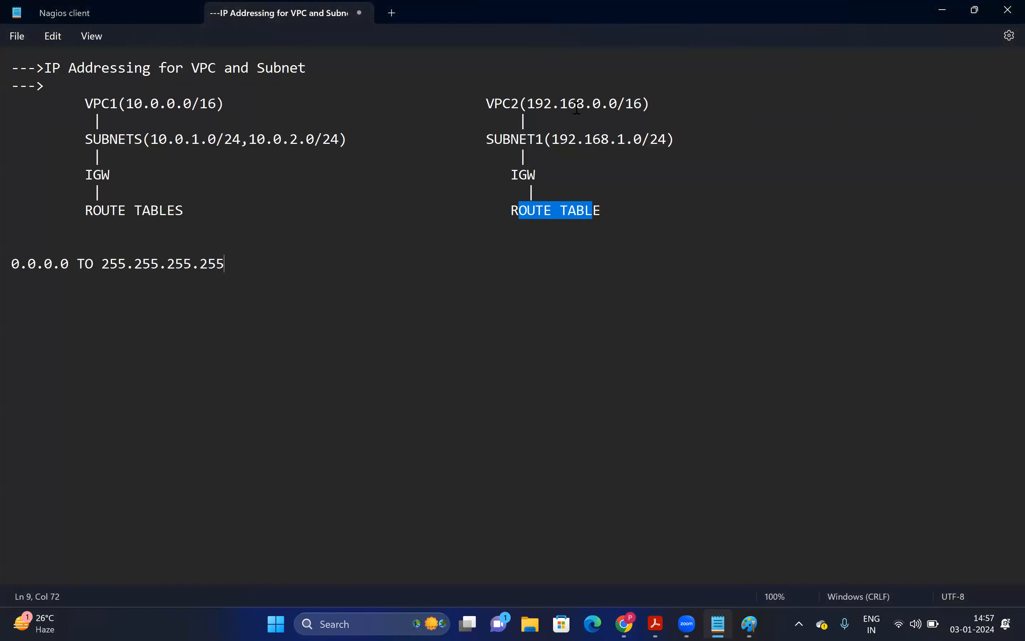
{"action": "left_click_drag", "start_coordinate": [535, 105], "coordinate": [633, 109]}
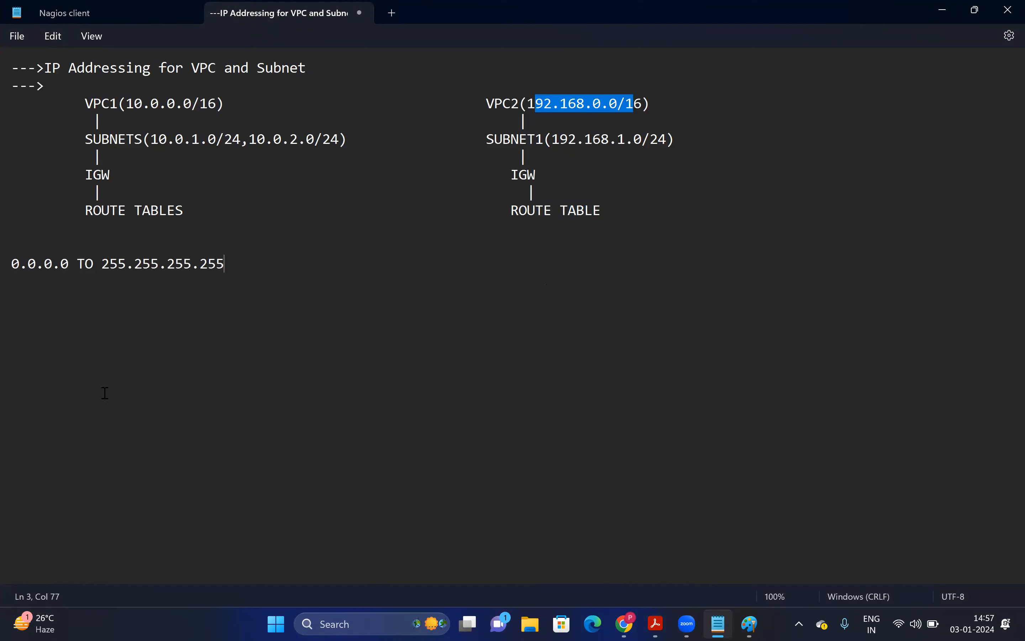
{"action": "key", "text": "alt+Tab"}
{"action": "type", "text": "VP"}
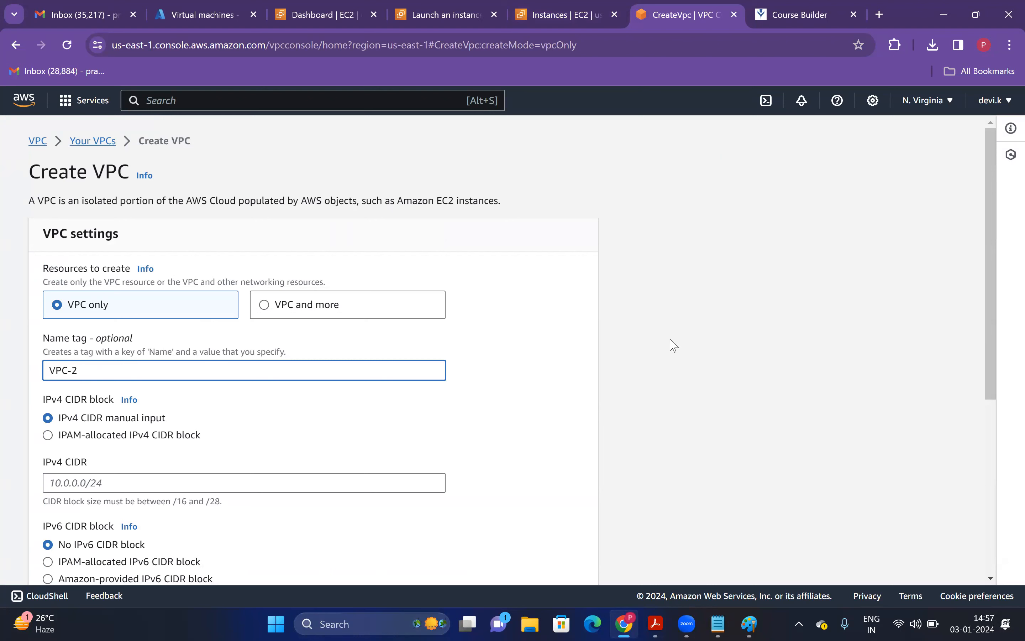
Step: Set the IPv4 CIDR of VPC-2 to 192.168.0.0/16 and create the VPC
{"action": "left_click", "coordinate": [283, 482]}
{"action": "type", "text": "192.168.0.0./24"}
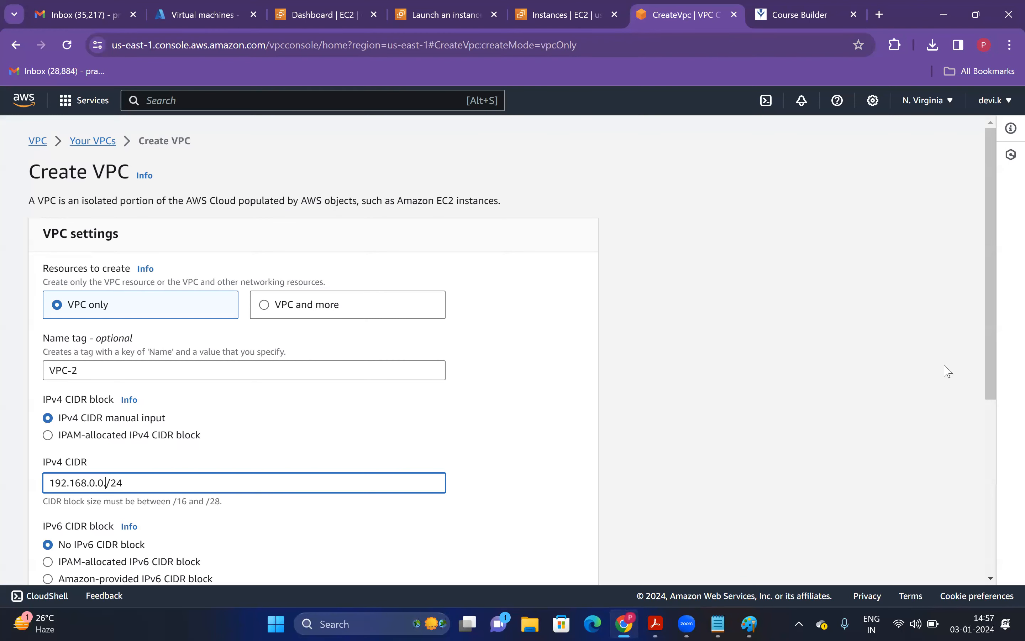
{"action": "key", "text": "Left"}
{"action": "key", "text": "Left"}
{"action": "key", "text": "Left"}
{"action": "key", "text": "BackSpace"}
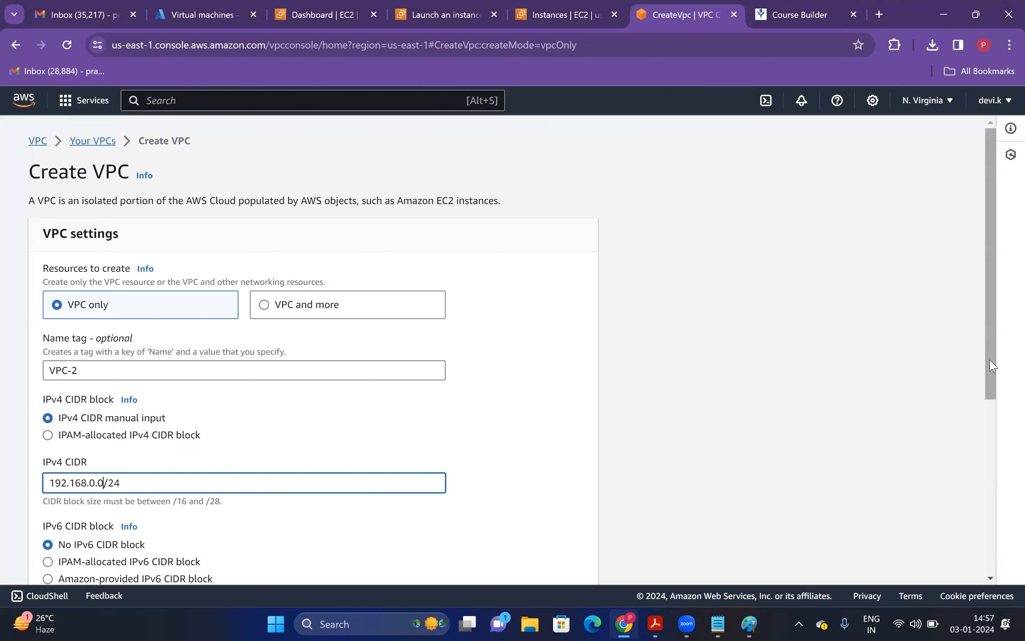
{"action": "scroll", "coordinate": [994, 473], "scroll_direction": "down", "scroll_amount": 1}
{"action": "scroll", "coordinate": [994, 473], "scroll_direction": "down", "scroll_amount": 3}
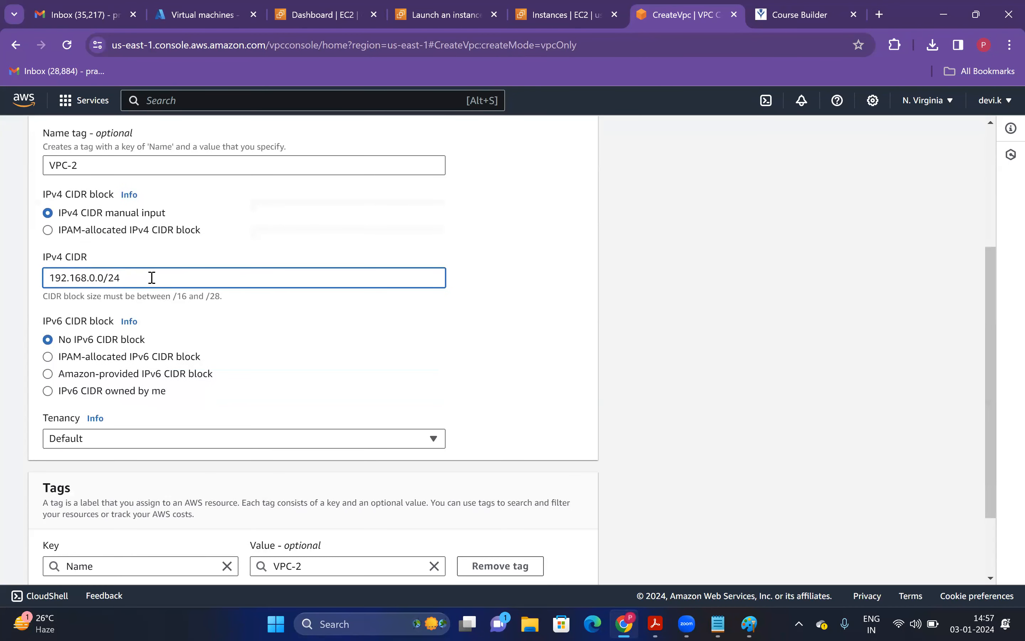
{"action": "type", "text": "16"}
{"action": "scroll", "coordinate": [998, 493], "scroll_direction": "down", "scroll_amount": 2}
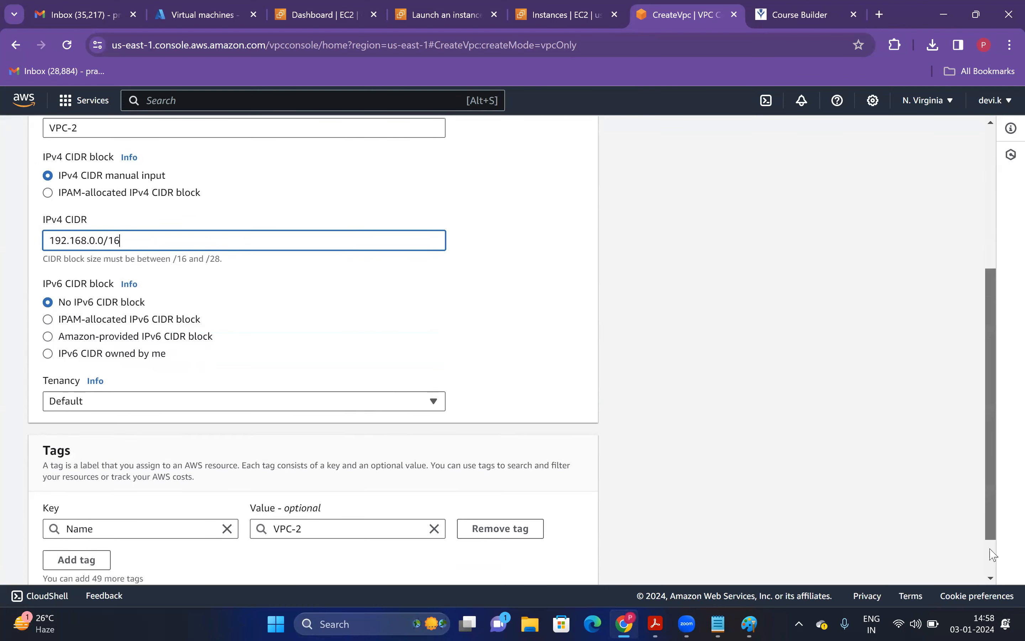
{"action": "left_click", "coordinate": [590, 558]}
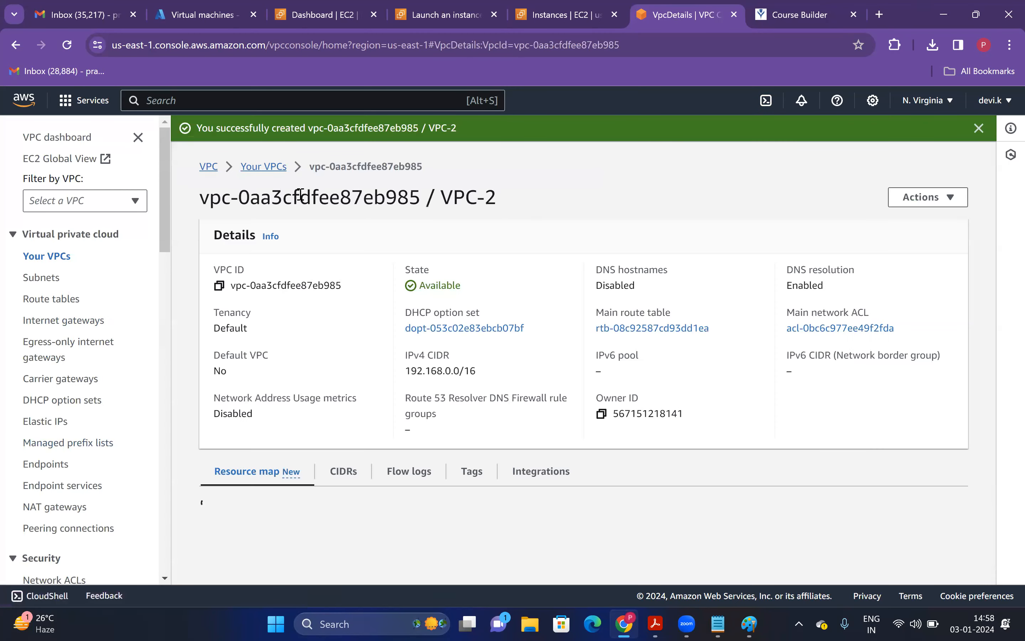
Step: Open the list of VPCs and examine the entry for VPC-2
{"action": "left_click", "coordinate": [275, 171]}
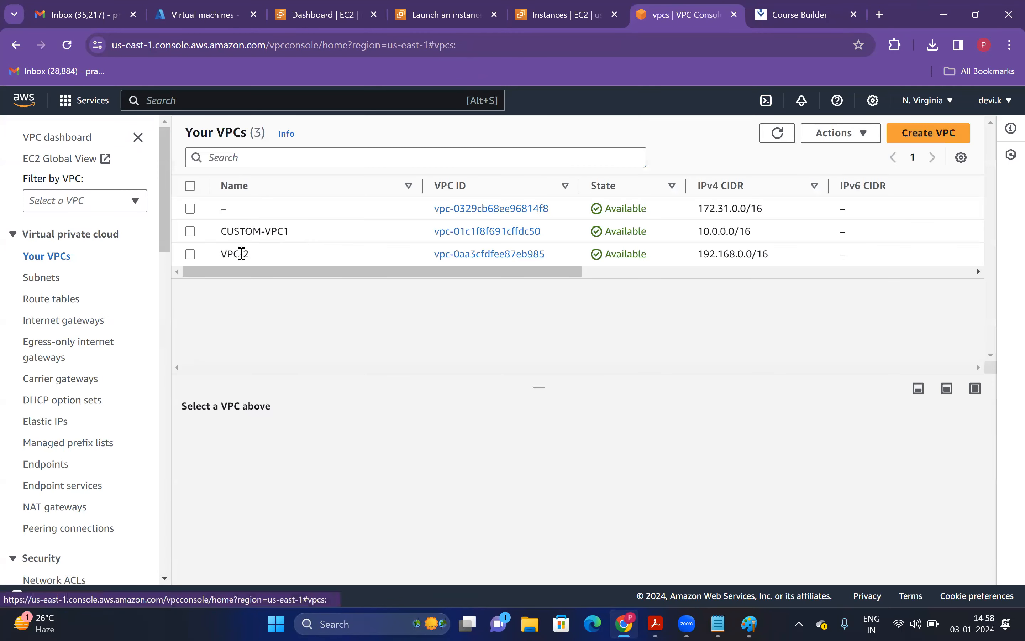
{"action": "left_click_drag", "start_coordinate": [279, 259], "coordinate": [430, 268]}
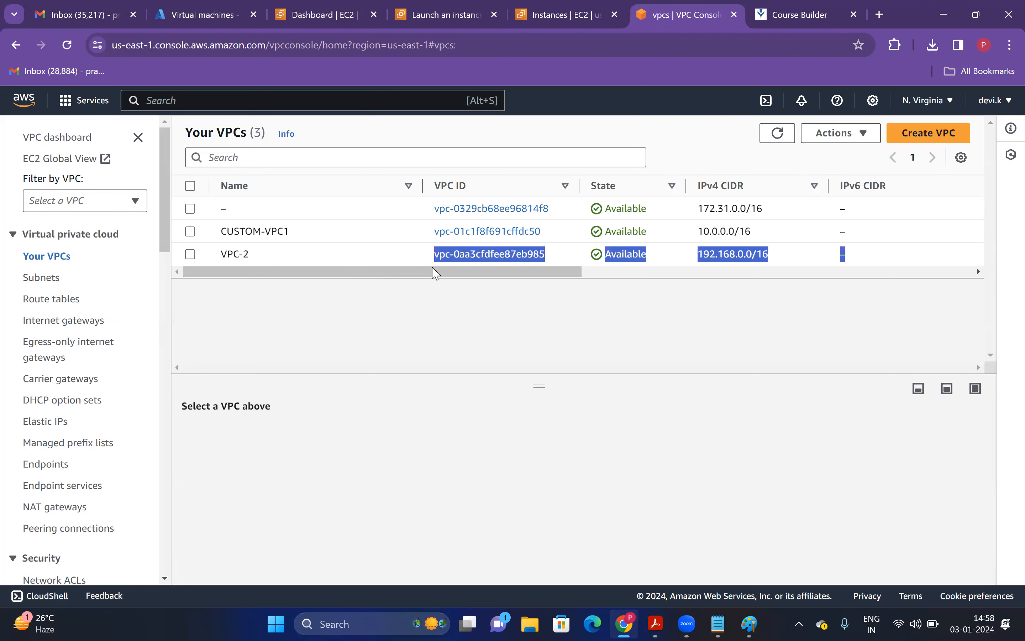
{"action": "left_click", "coordinate": [463, 298]}
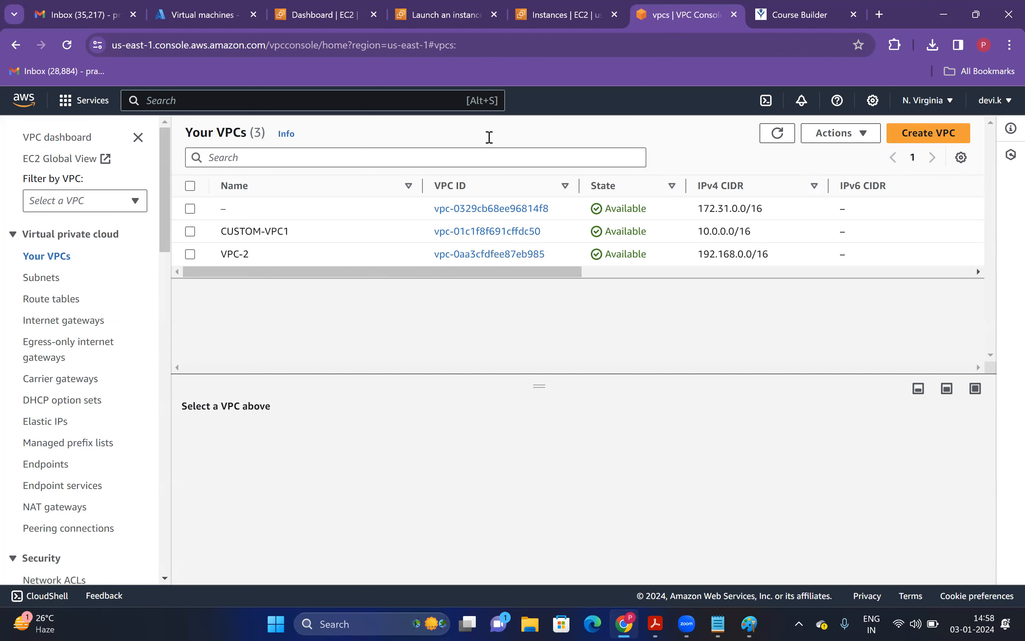
Step: Switch to Paint and draw a rounded rectangle left of the existing diagram, with a rectangle of about 148 × 164 px inside it
{"action": "key", "text": "alt+Tab"}
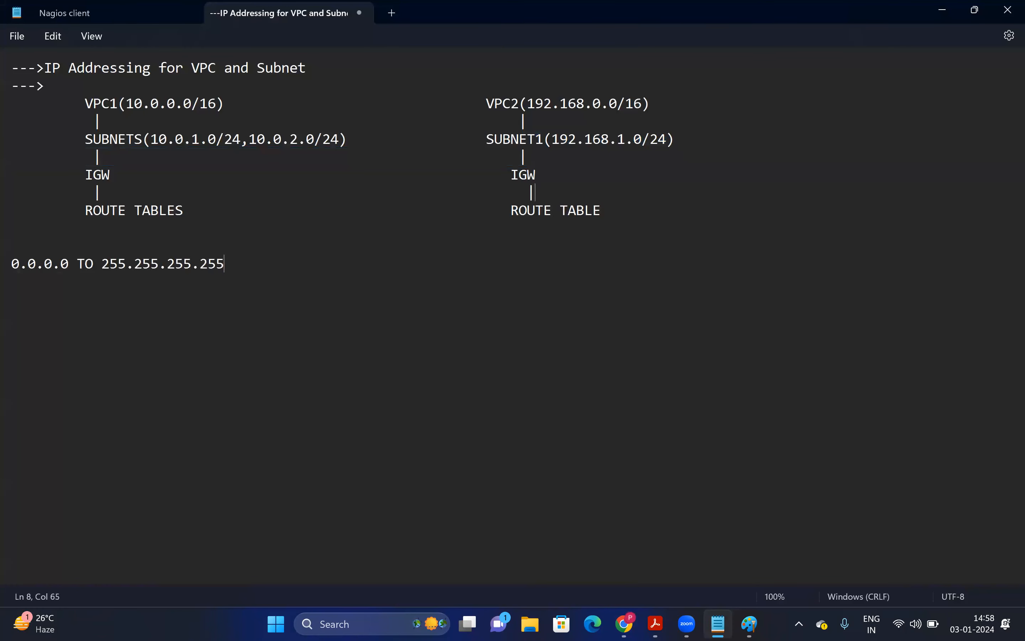
{"action": "key", "text": "alt+Tab"}
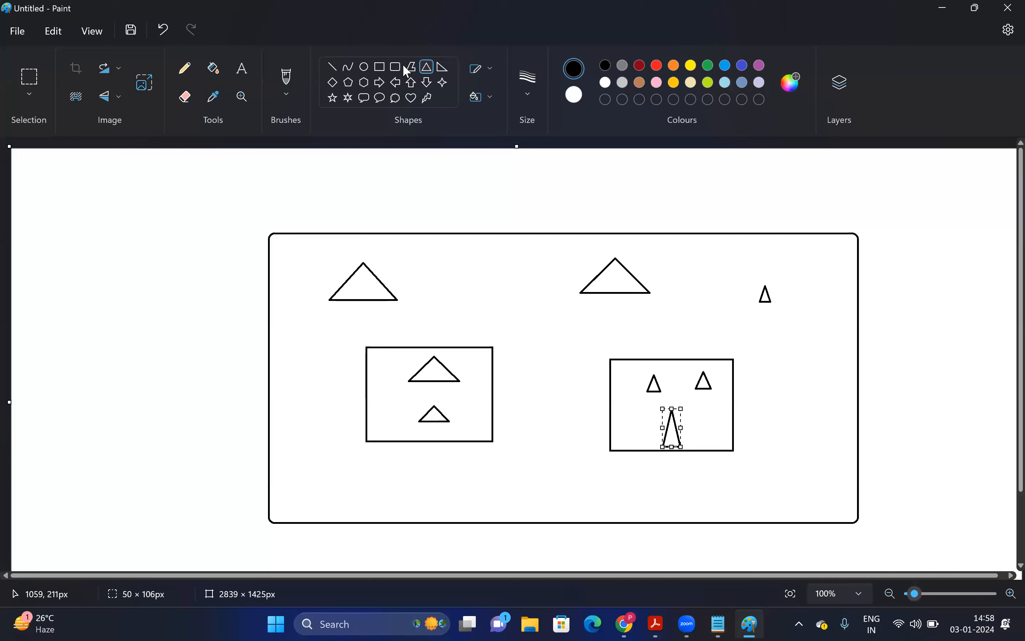
{"action": "left_click_drag", "start_coordinate": [31, 269], "coordinate": [211, 435]}
{"action": "key", "text": "ctrl+z"}
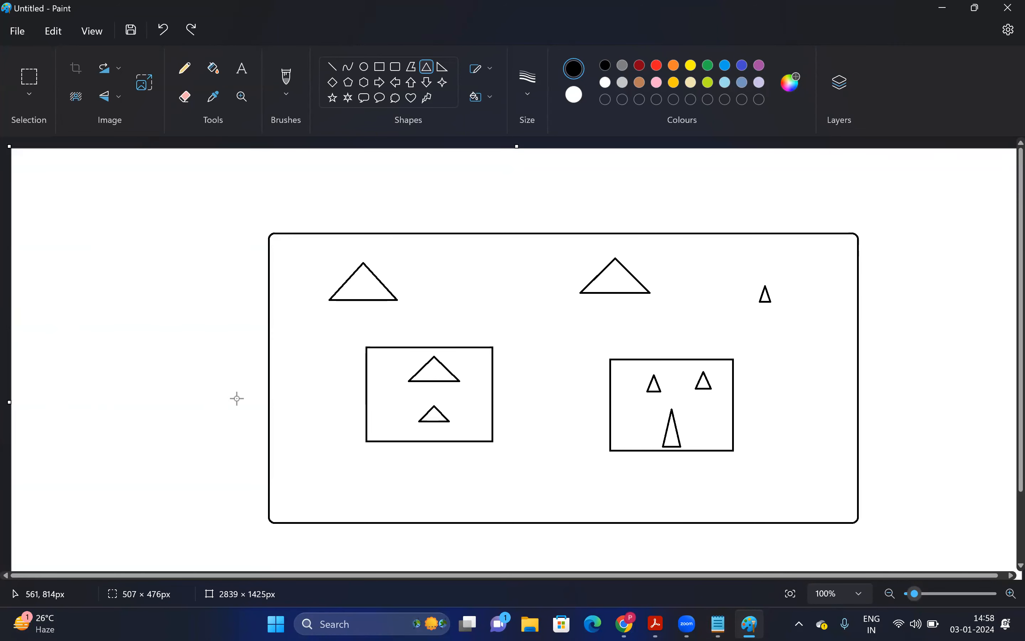
{"action": "left_click", "coordinate": [395, 66]}
{"action": "left_click_drag", "start_coordinate": [34, 279], "coordinate": [34, 281]}
{"action": "left_click_drag", "start_coordinate": [113, 412], "coordinate": [211, 478]}
{"action": "left_click", "coordinate": [380, 67]}
{"action": "left_click_drag", "start_coordinate": [96, 339], "coordinate": [149, 399]}
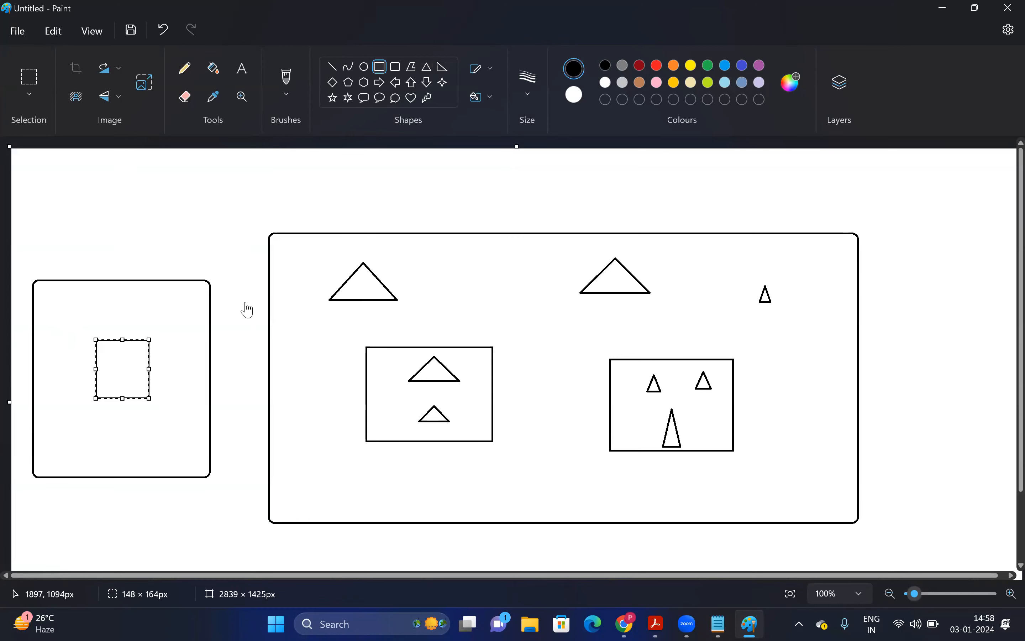
Step: Switch to the AWS console in Chrome, start a new subnet in VPC-2 and name it SUBNET-2
{"action": "key", "text": "alt+Tab"}
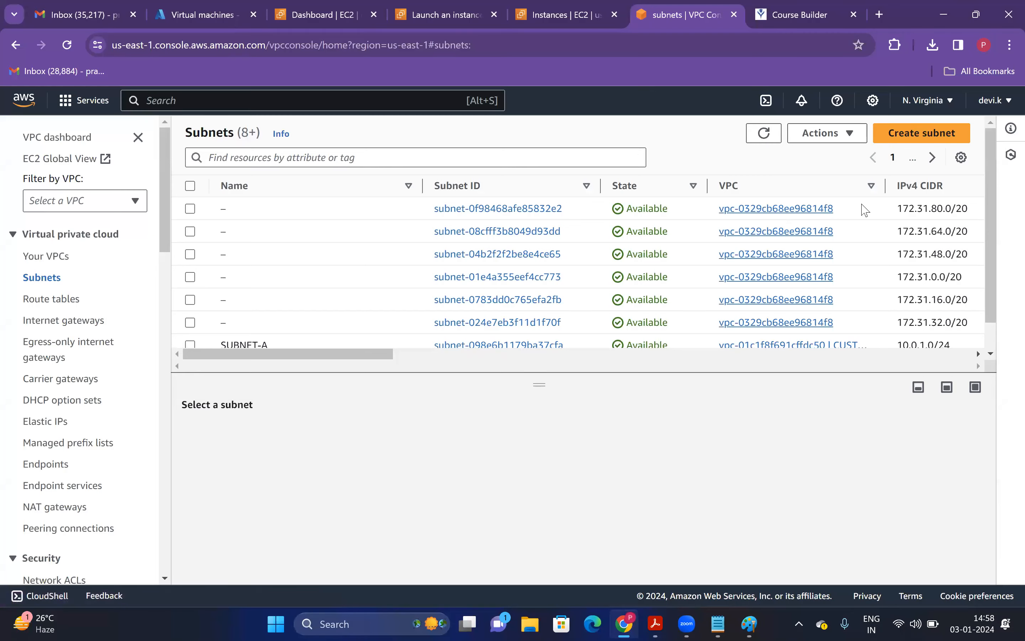
{"action": "left_click", "coordinate": [935, 146]}
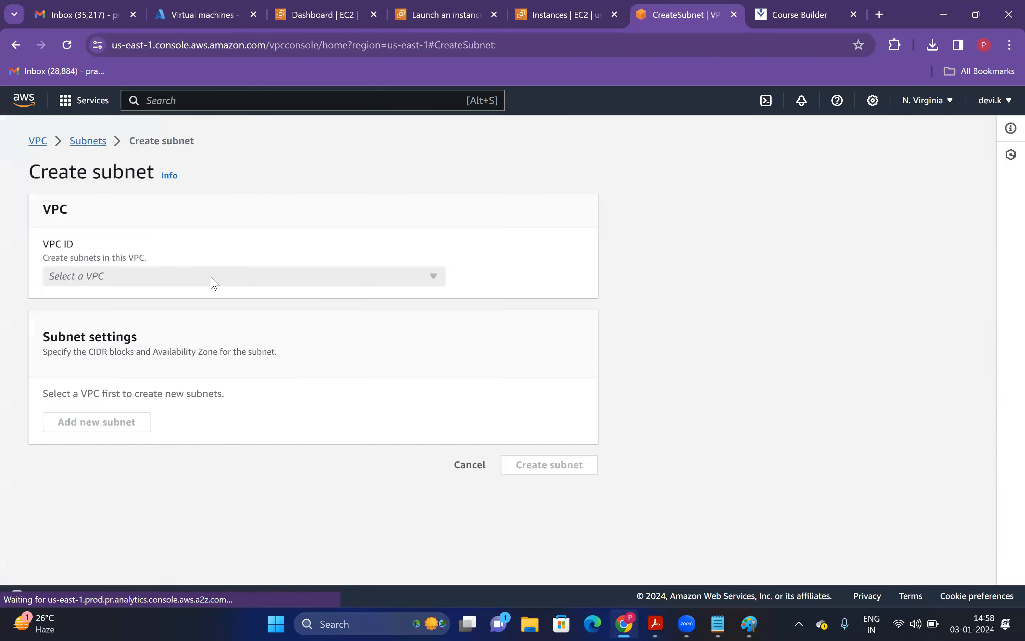
{"action": "left_click", "coordinate": [212, 277]}
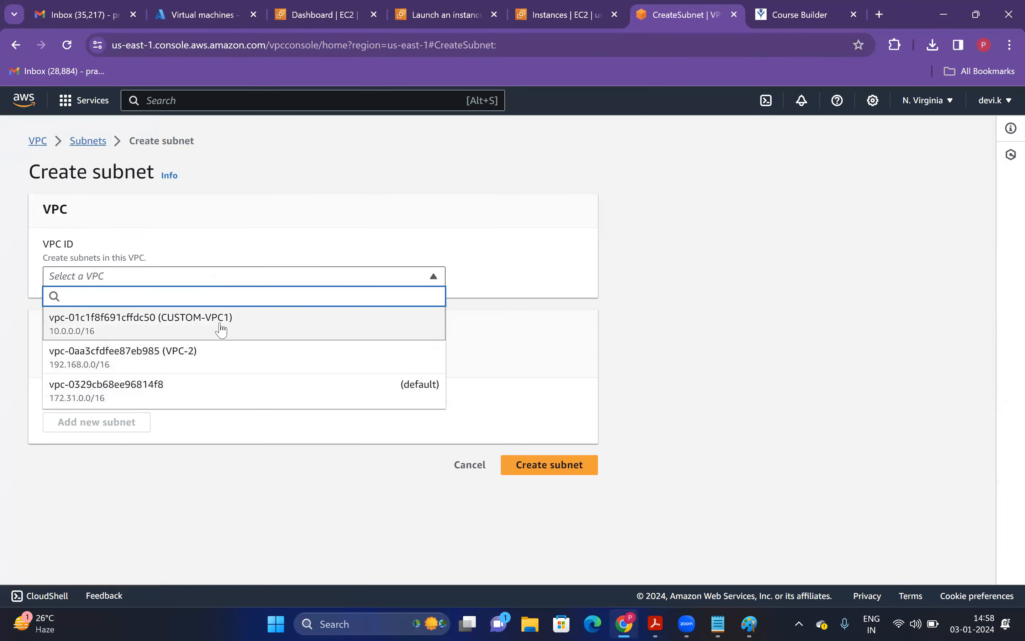
{"action": "left_click", "coordinate": [210, 359]}
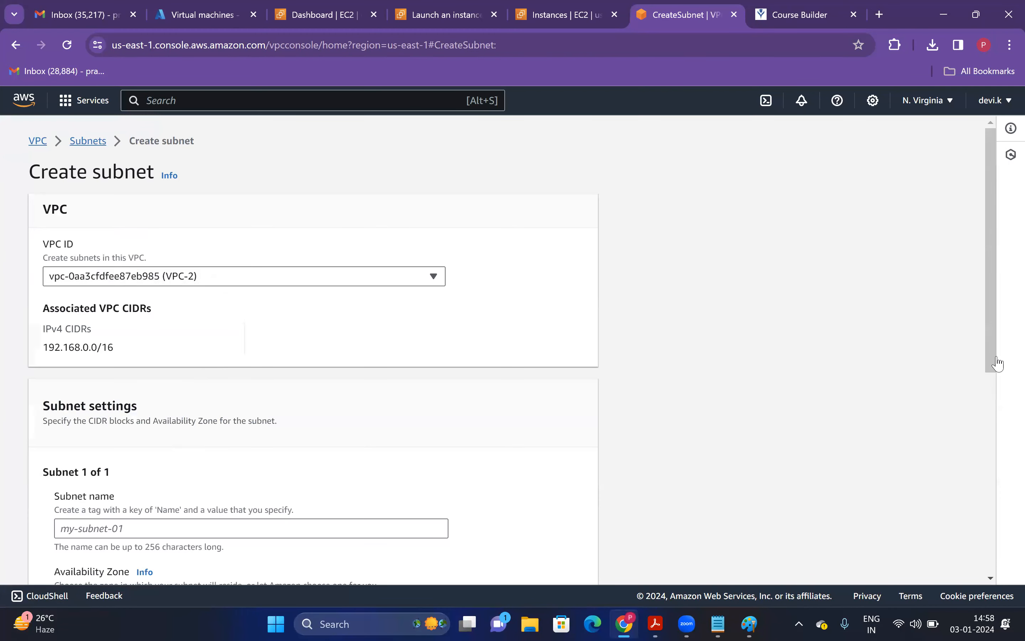
{"action": "scroll", "coordinate": [1003, 423], "scroll_direction": "down", "scroll_amount": 3}
{"action": "left_click", "coordinate": [329, 363]}
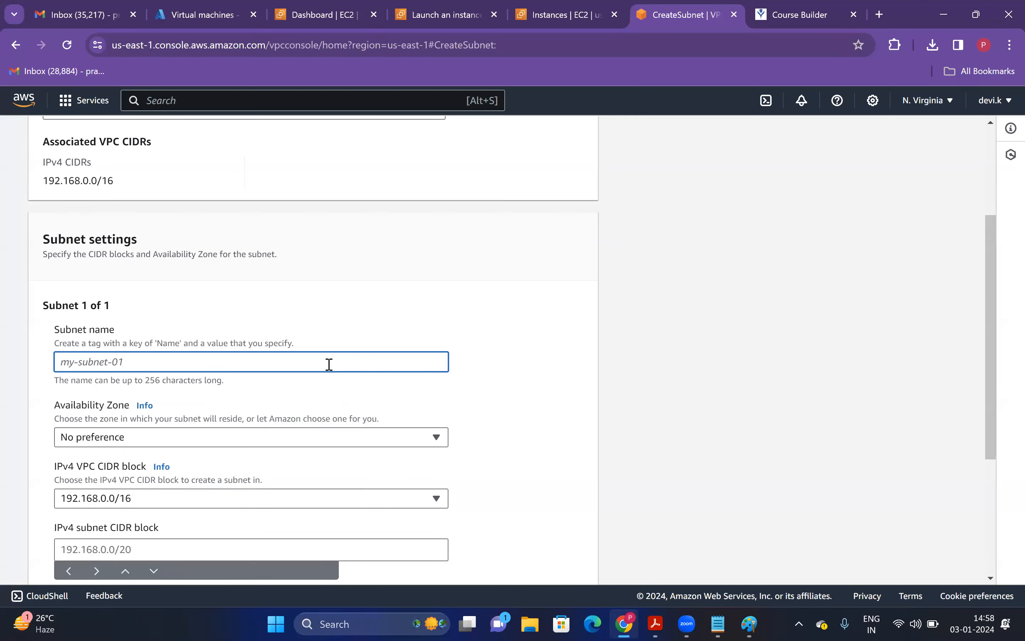
{"action": "type", "text": "SUBNET-2"}
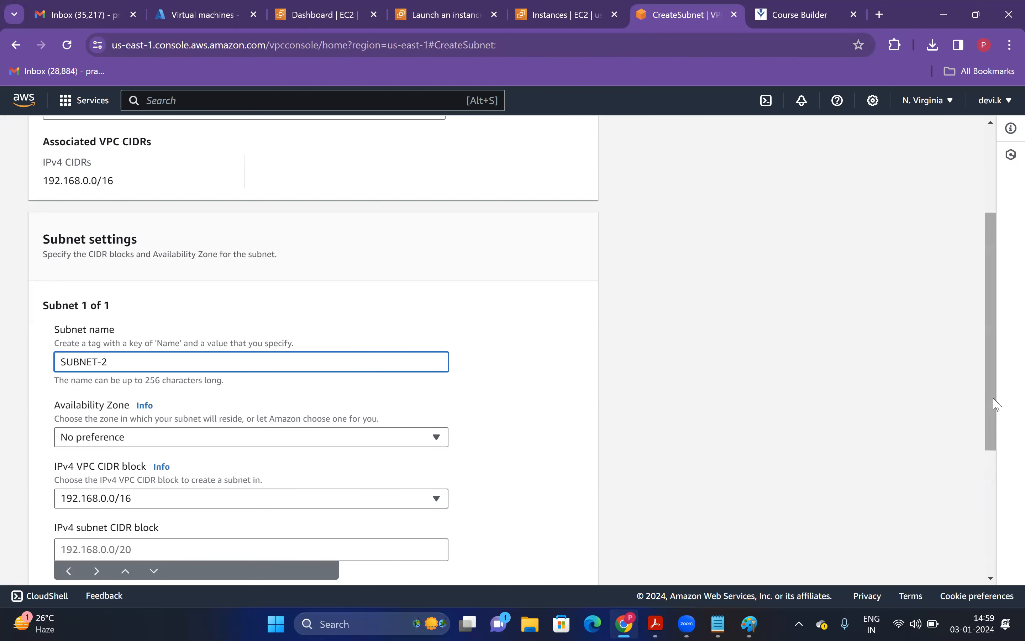
Step: Keep the VPC CIDR block 192.168.0.0/16, check the planned subnet range in the notes, and set the IPv4 subnet CIDR block to 192.168.1.0/24
{"action": "left_click_drag", "start_coordinate": [999, 400], "coordinate": [1002, 483]}
{"action": "left_click", "coordinate": [151, 343]}
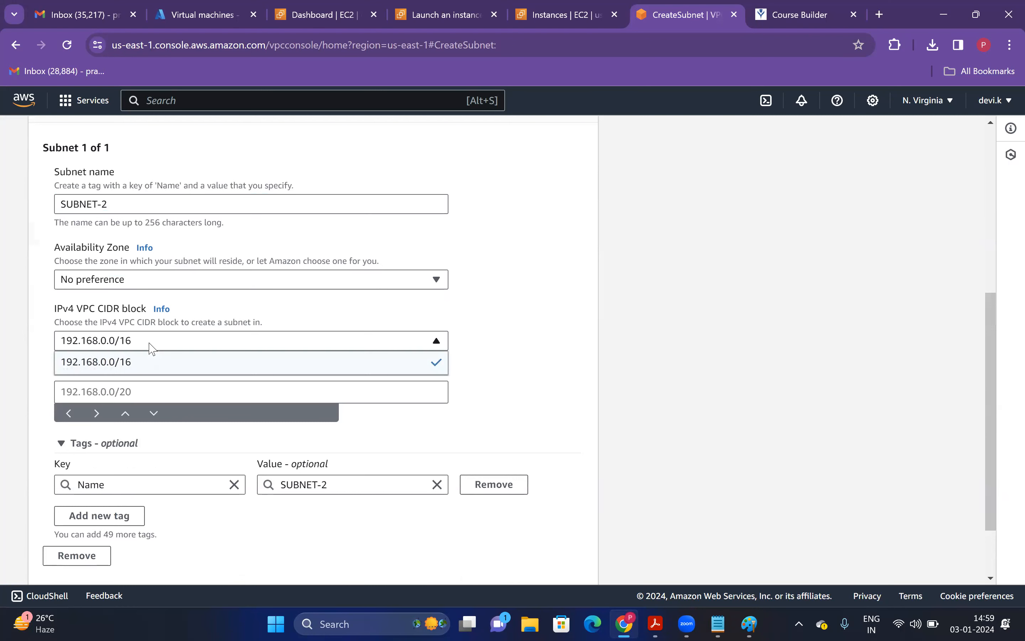
{"action": "left_click", "coordinate": [142, 366]}
{"action": "left_click", "coordinate": [146, 387]}
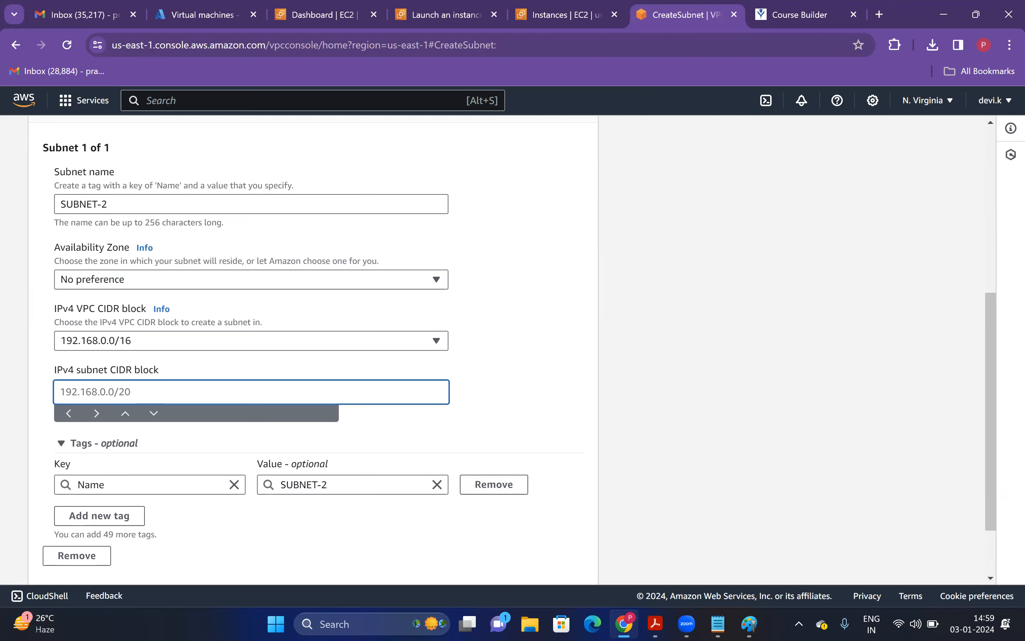
{"action": "key", "text": "alt+Tab"}
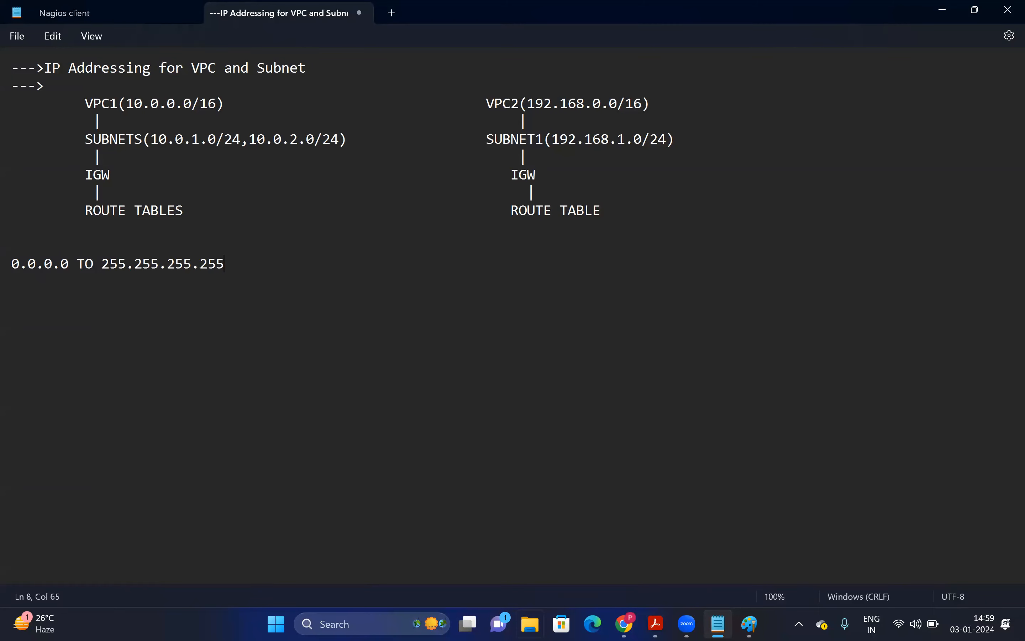
{"action": "key", "text": "alt+Tab"}
{"action": "type", "text": ".1"}
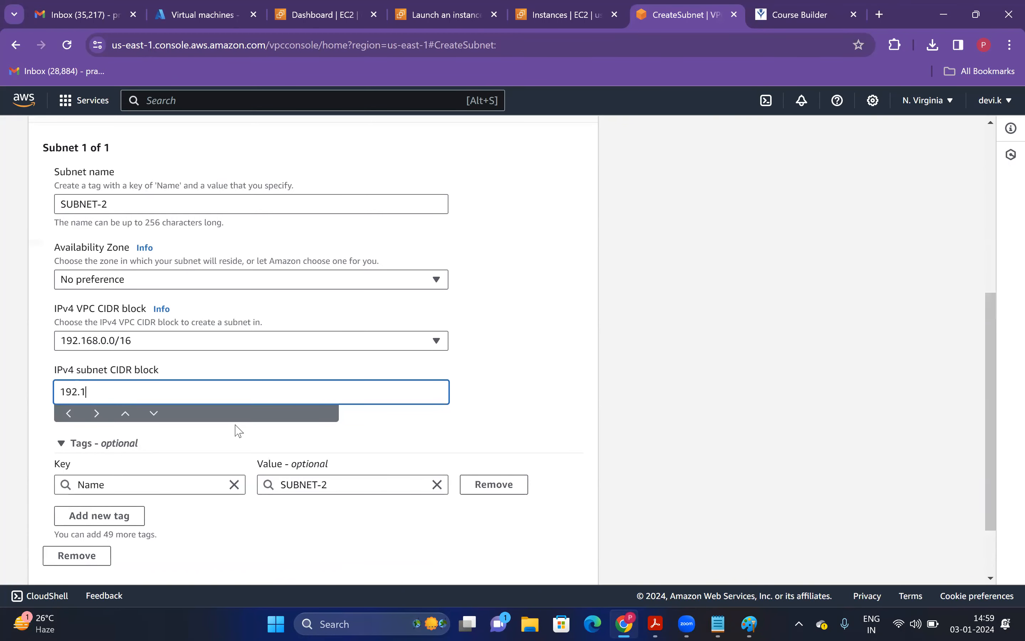
{"action": "type", "text": "5"}
{"action": "key", "text": "BackSpace"}
{"action": "type", "text": "68.1.0/24"}
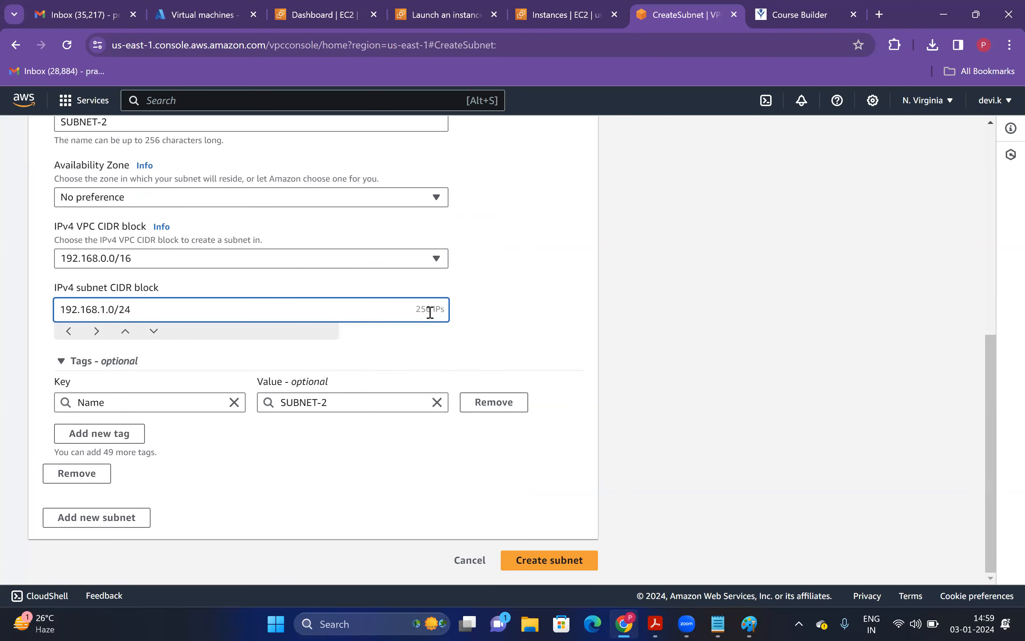
Step: Try several prefix lengths between /20 and /30 in the subnet CIDR block to compare address counts, and restore 192.168.1.0/24
{"action": "key", "text": "BackSpace"}
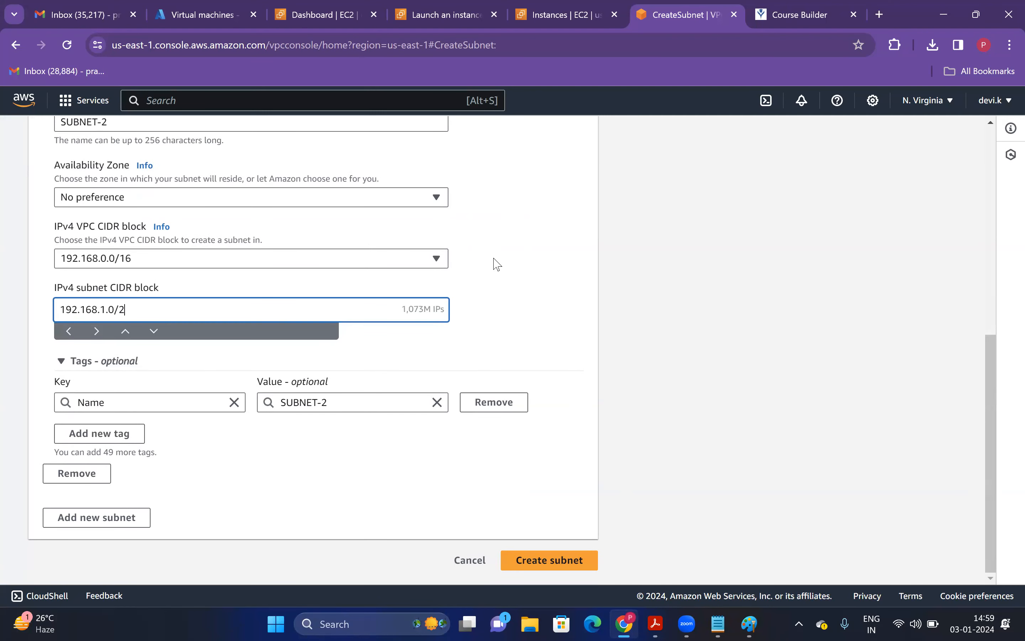
{"action": "type", "text": "3"}
{"action": "key", "text": "BackSpace"}
{"action": "type", "text": "2"}
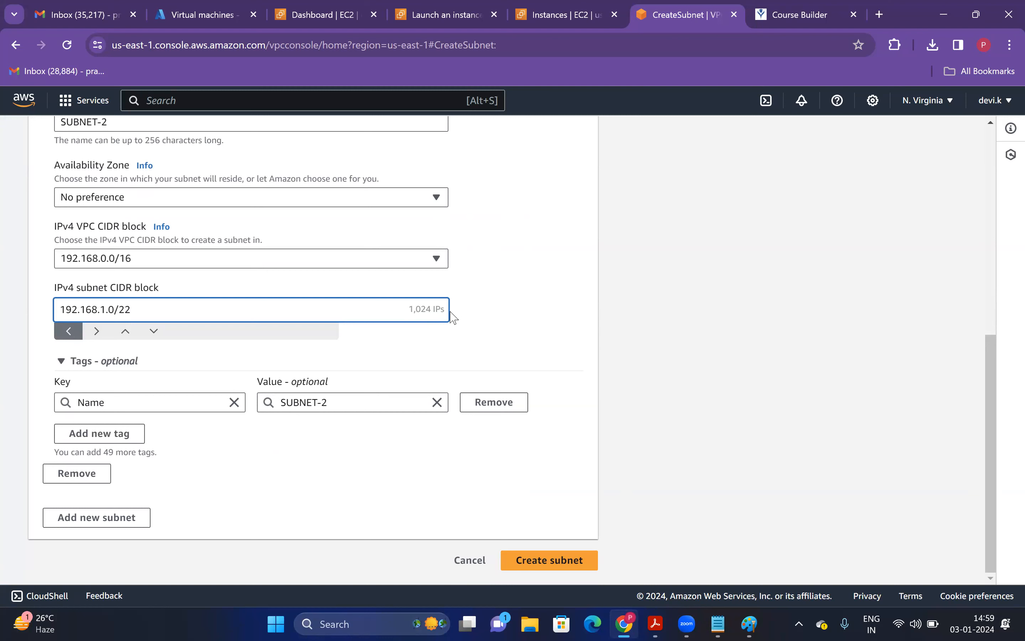
{"action": "key", "text": "BackSpace"}
{"action": "type", "text": "0"}
{"action": "key", "text": "BackSpace"}
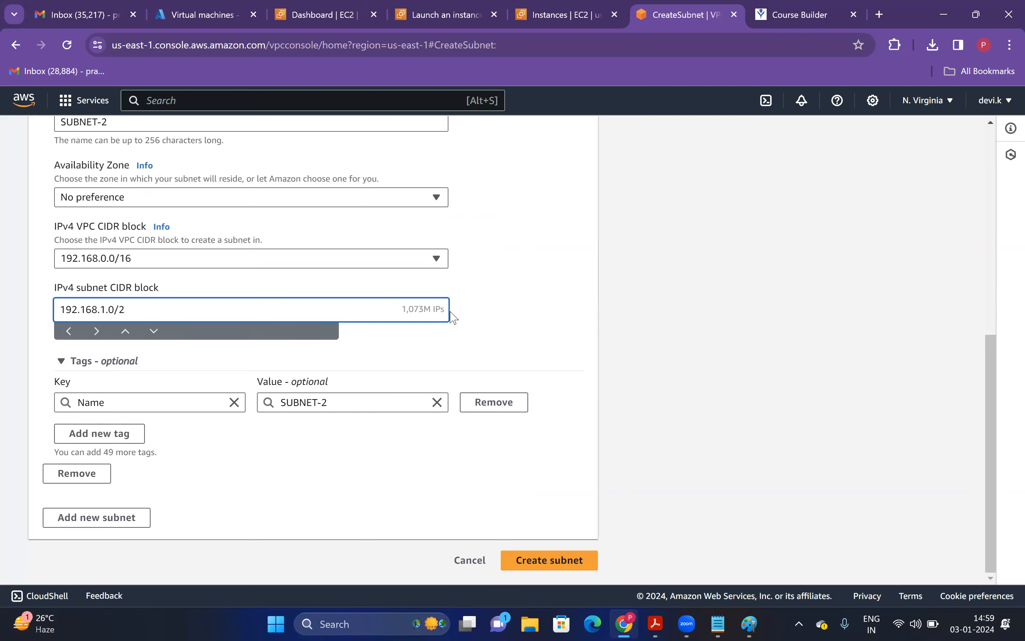
{"action": "key", "text": "BackSpace"}
{"action": "type", "text": "25"}
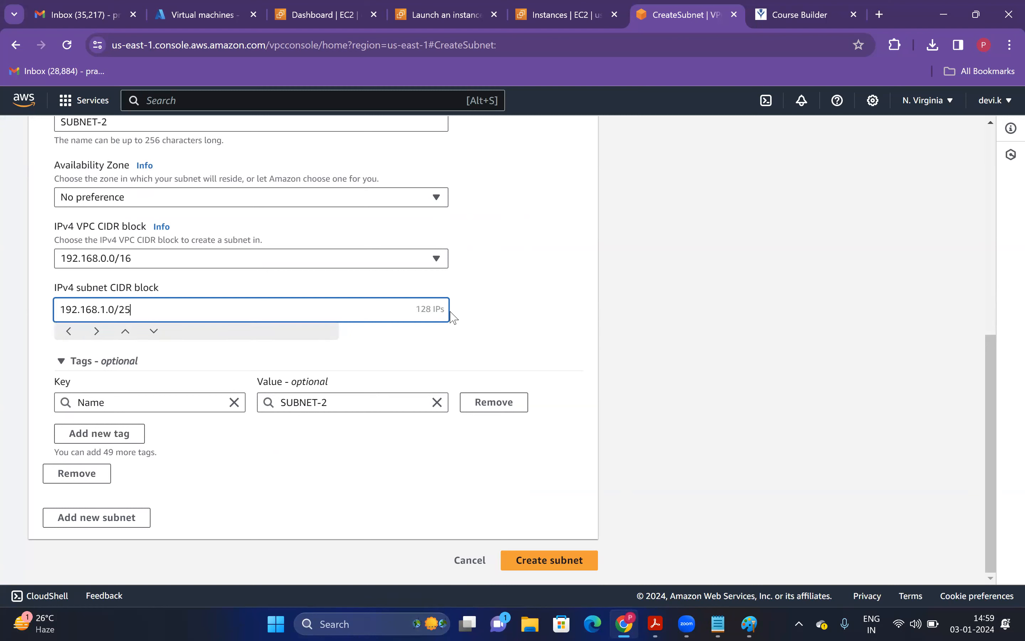
{"action": "key", "text": "BackSpace"}
{"action": "type", "text": "6"}
{"action": "key", "text": "BackSpace"}
{"action": "type", "text": "7"}
{"action": "key", "text": "BackSpace"}
{"action": "type", "text": "9"}
{"action": "key", "text": "BackSpace"}
{"action": "type", "text": "30"}
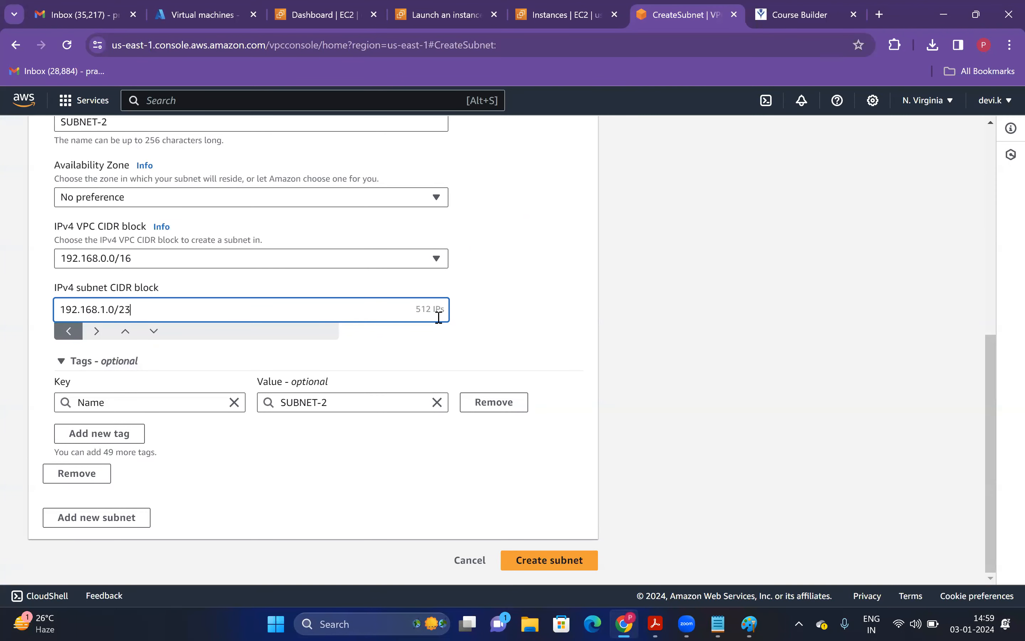
{"action": "key", "text": "BackSpace"}
{"action": "key", "text": "BackSpace"}
{"action": "key", "text": "BackSpace"}
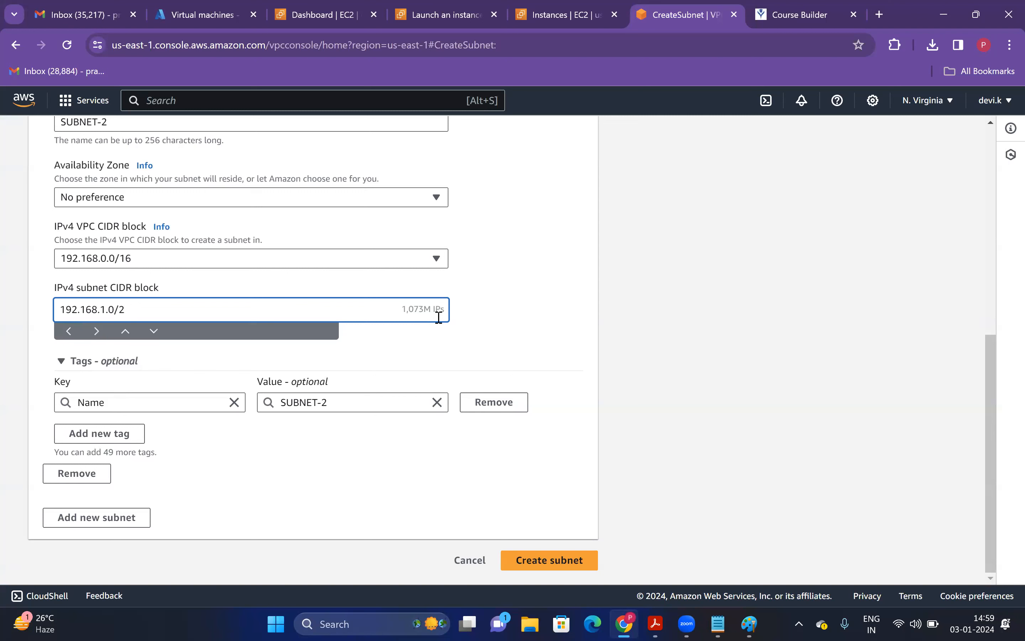
{"action": "type", "text": "30"}
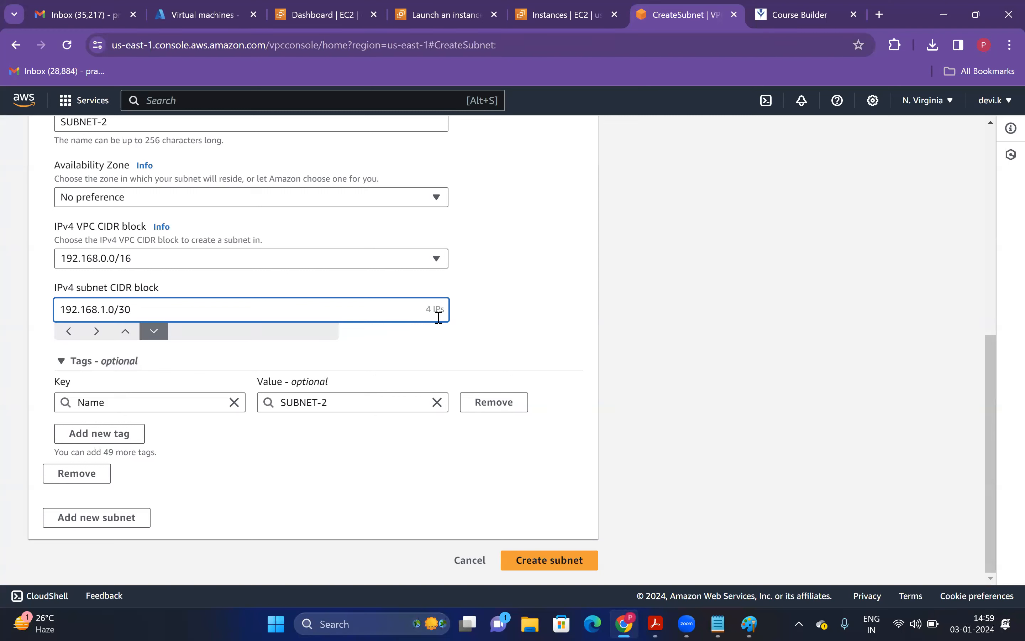
{"action": "key", "text": "BackSpace"}
{"action": "key", "text": "BackSpace"}
{"action": "type", "text": "24"}
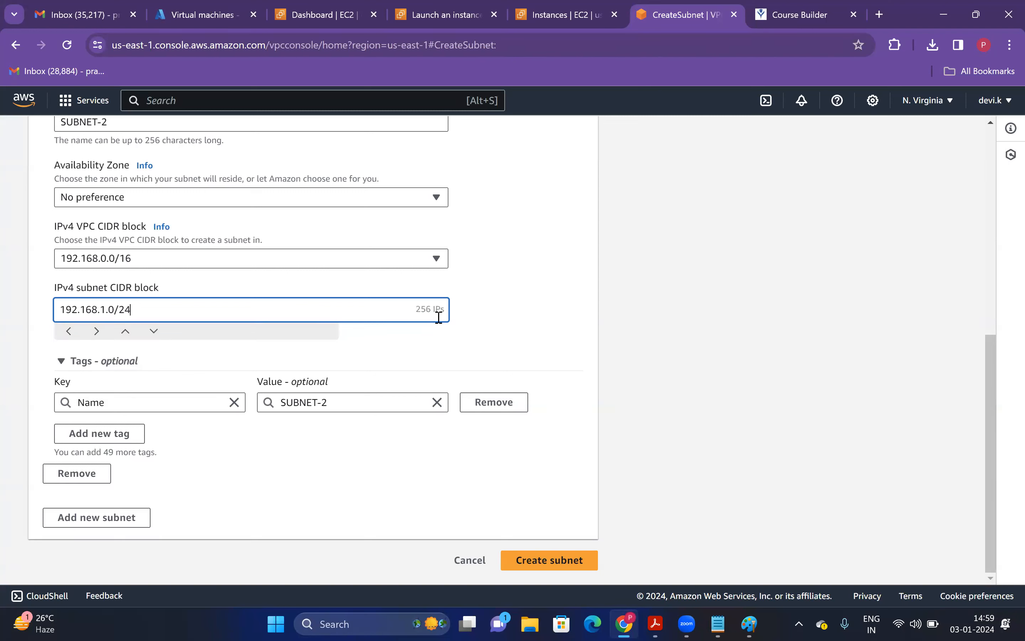
Step: Create the SUBNET-2 subnet and check the VPC2 plan in the notes
{"action": "left_click", "coordinate": [511, 313]}
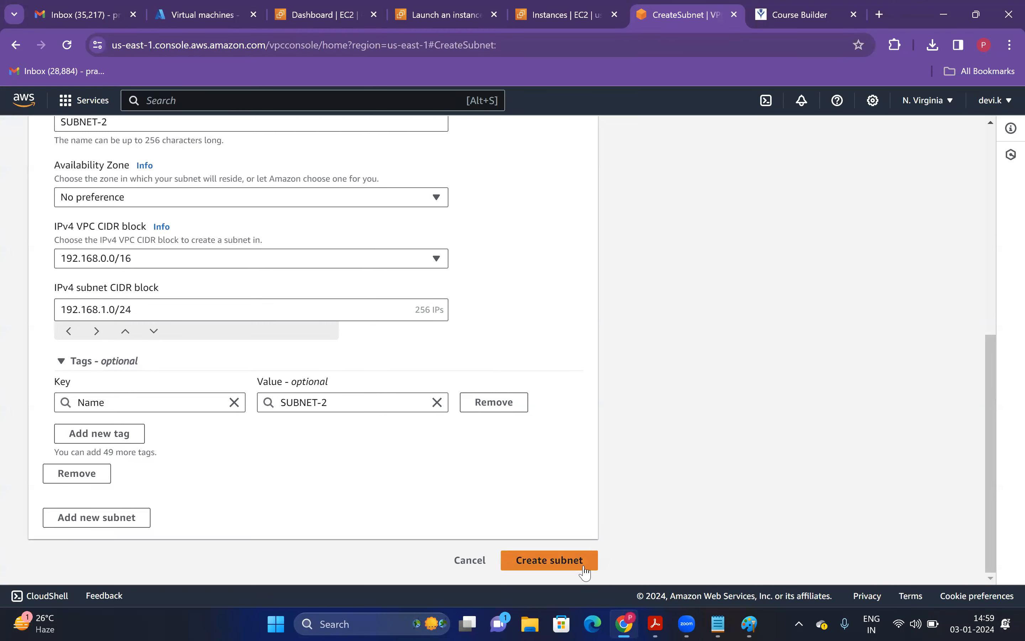
{"action": "left_click", "coordinate": [549, 559]}
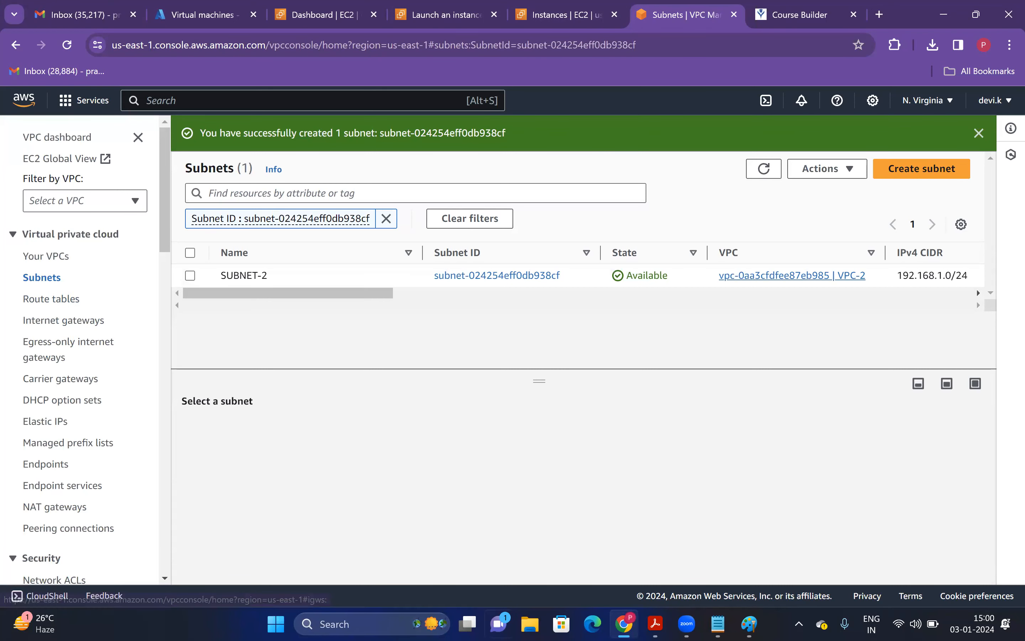
{"action": "key", "text": "alt+Tab"}
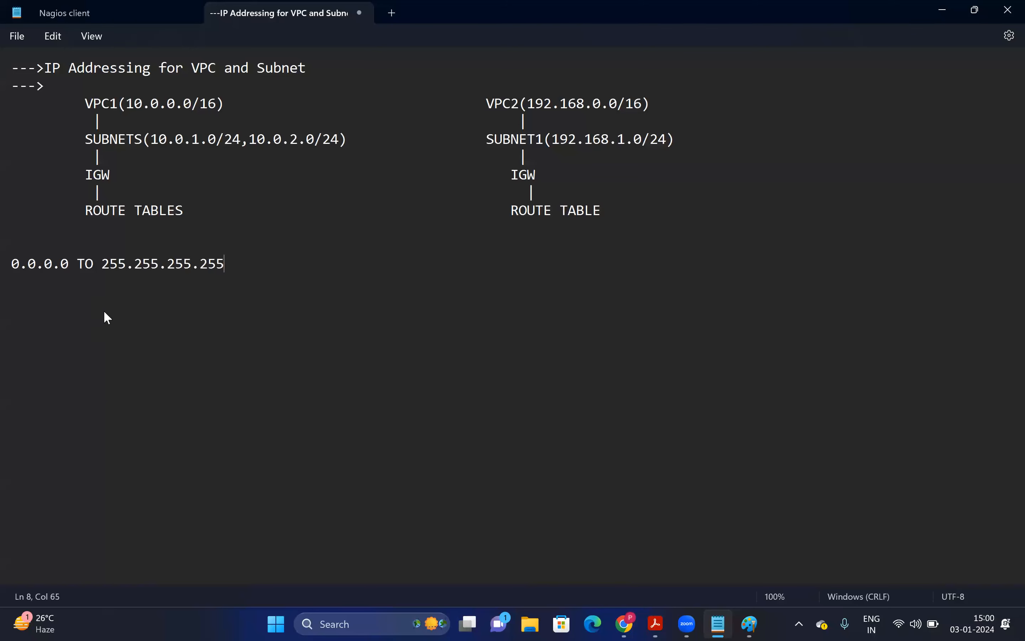
{"action": "key", "text": "alt+Tab"}
Step: Create an internet gateway named VPC2-IGW
{"action": "left_click", "coordinate": [95, 325]}
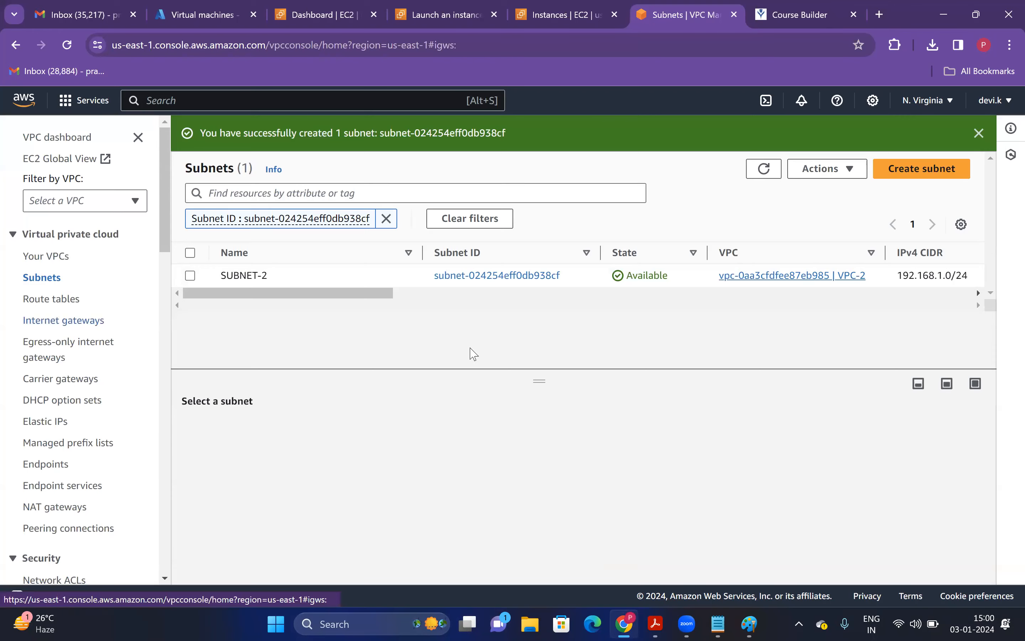
{"action": "left_click", "coordinate": [847, 136]}
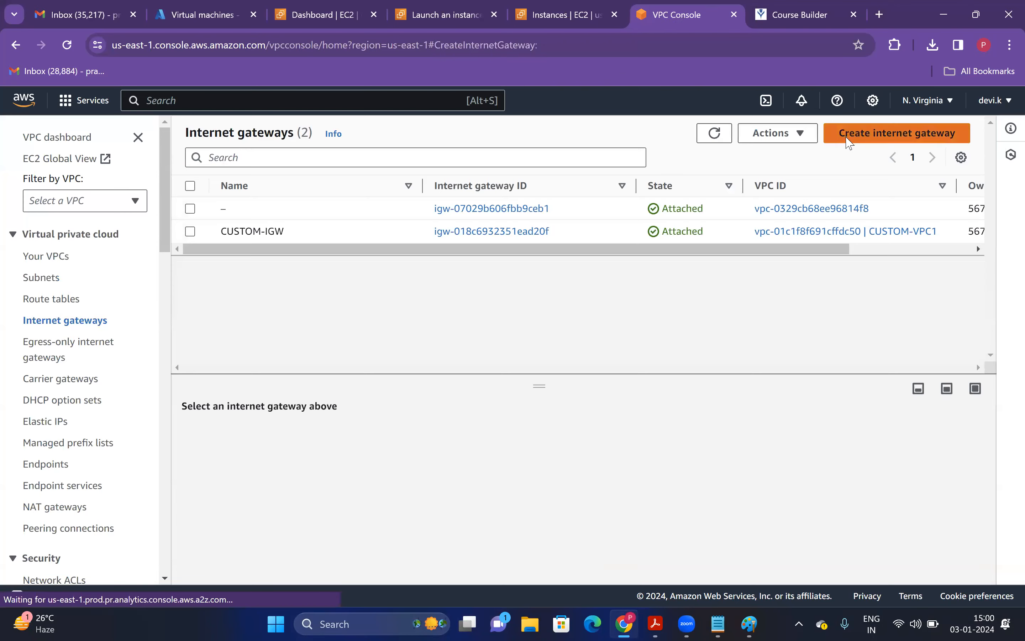
{"action": "left_click", "coordinate": [300, 306]}
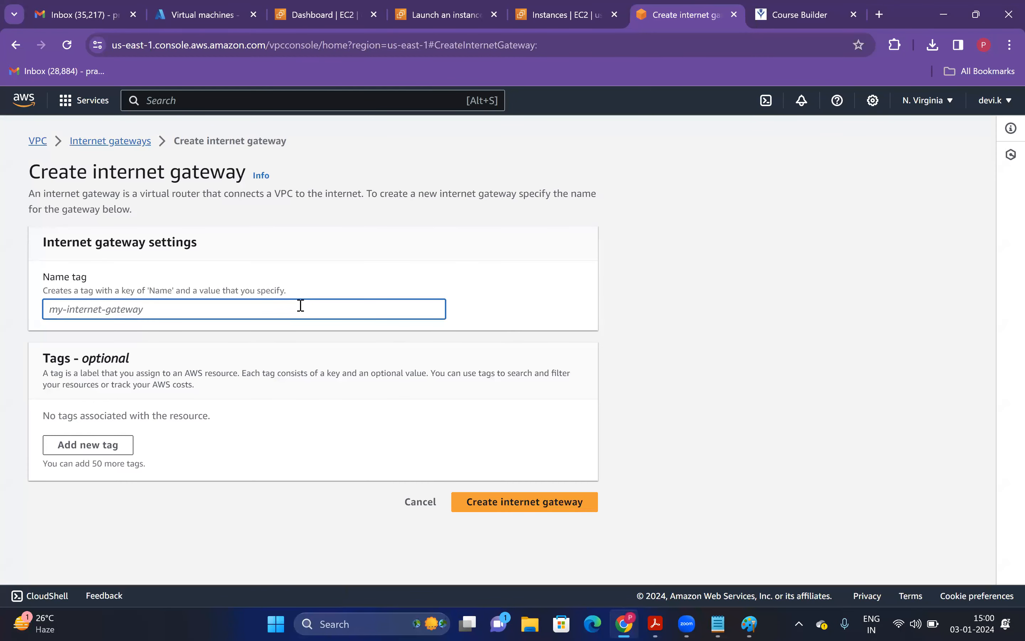
{"action": "type", "text": "VPC2-IGE"}
{"action": "key", "text": "BackSpace"}
{"action": "type", "text": "W"}
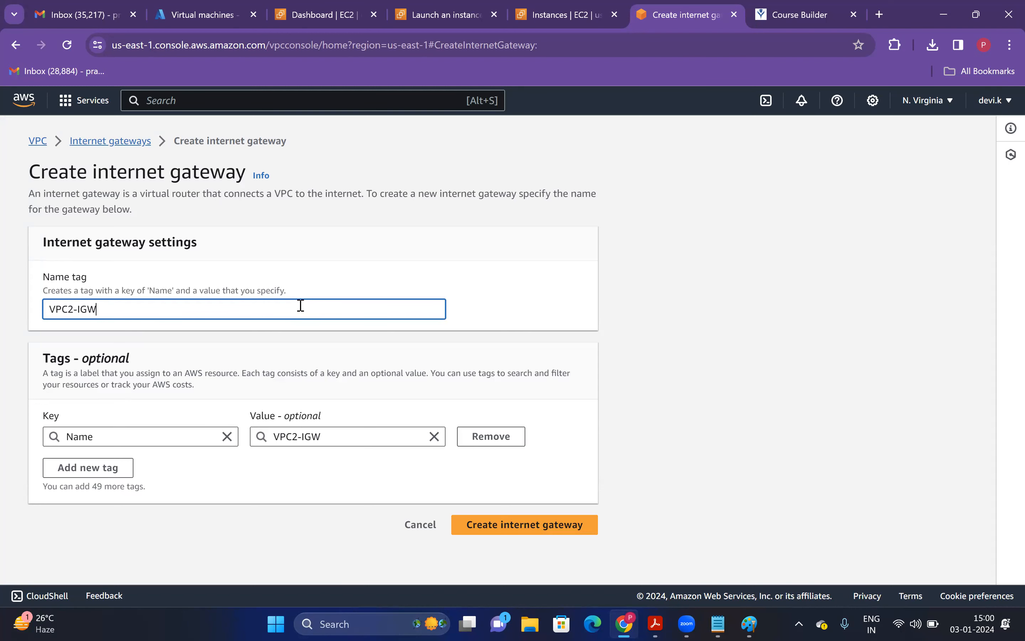
{"action": "left_click", "coordinate": [534, 531]}
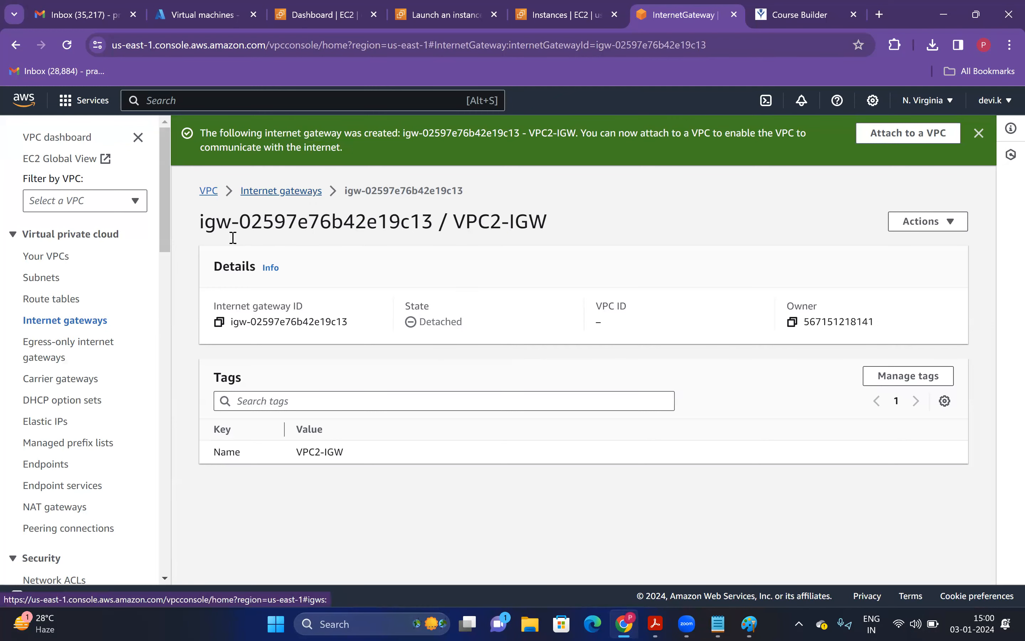
Step: Attach the VPC2-IGW internet gateway to VPC-2
{"action": "left_click", "coordinate": [275, 191]}
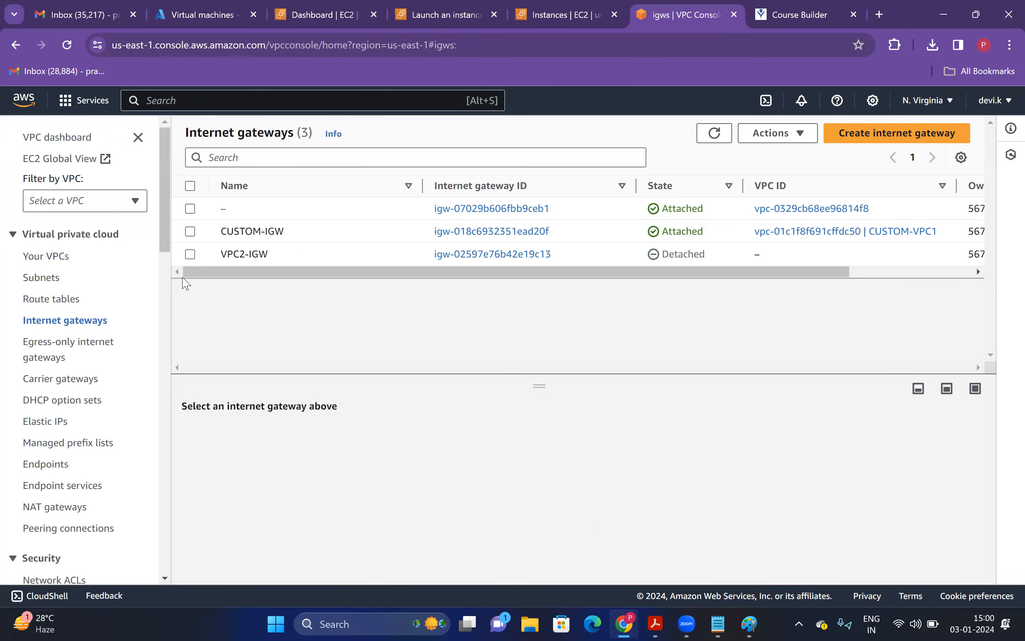
{"action": "left_click", "coordinate": [190, 254]}
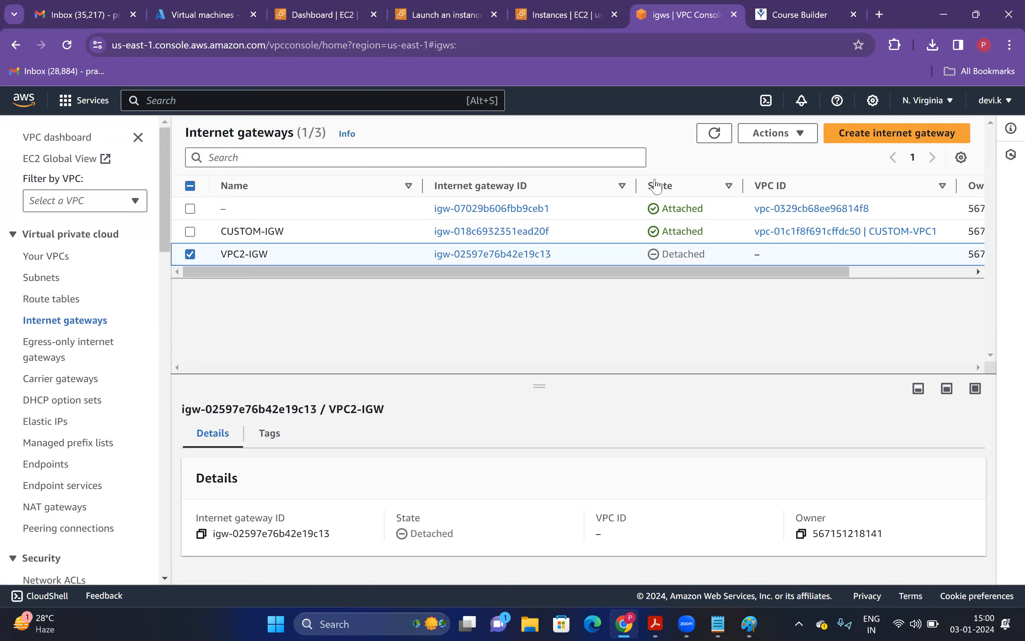
{"action": "left_click", "coordinate": [776, 147]}
{"action": "left_click", "coordinate": [784, 174]}
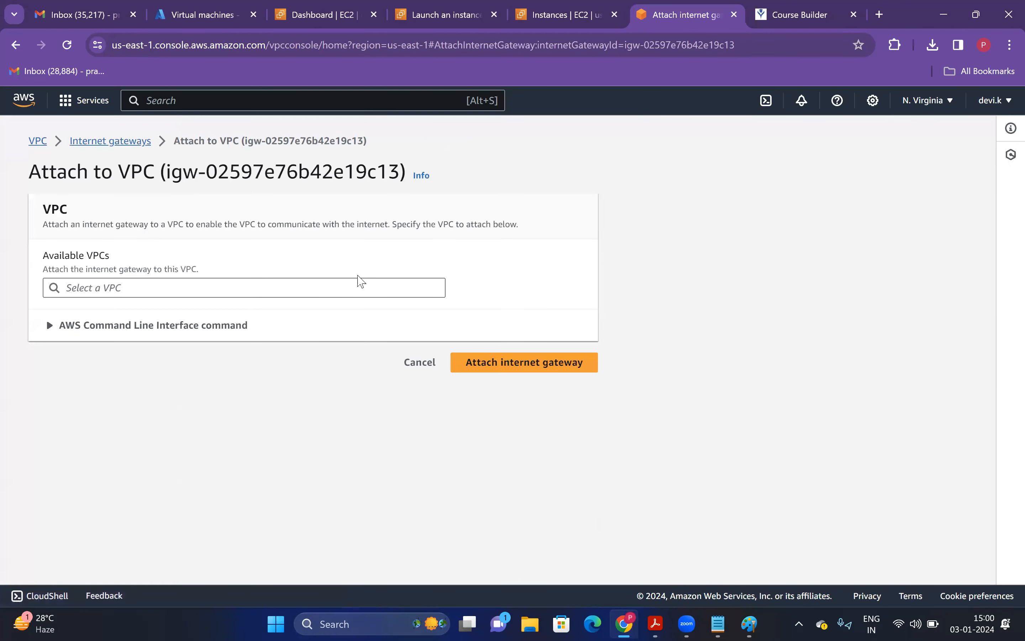
{"action": "left_click", "coordinate": [360, 282]}
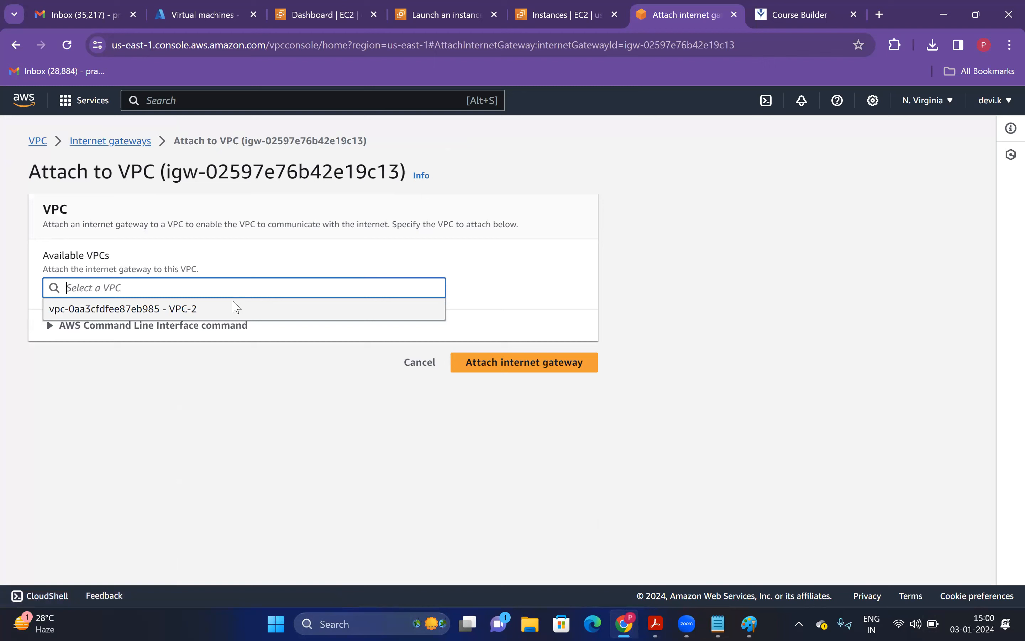
{"action": "left_click", "coordinate": [234, 305]}
{"action": "left_click", "coordinate": [536, 370]}
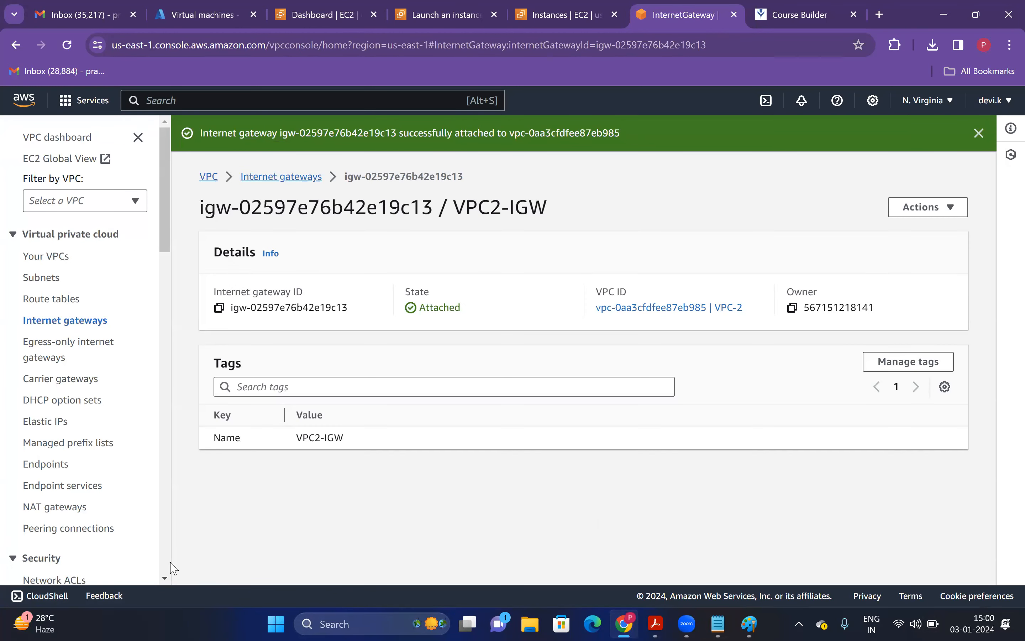
Step: Check the list of internet gateways, and switch to Notepad to highlight ROUTE TABLE in the VPC2 plan
{"action": "left_click", "coordinate": [288, 177]}
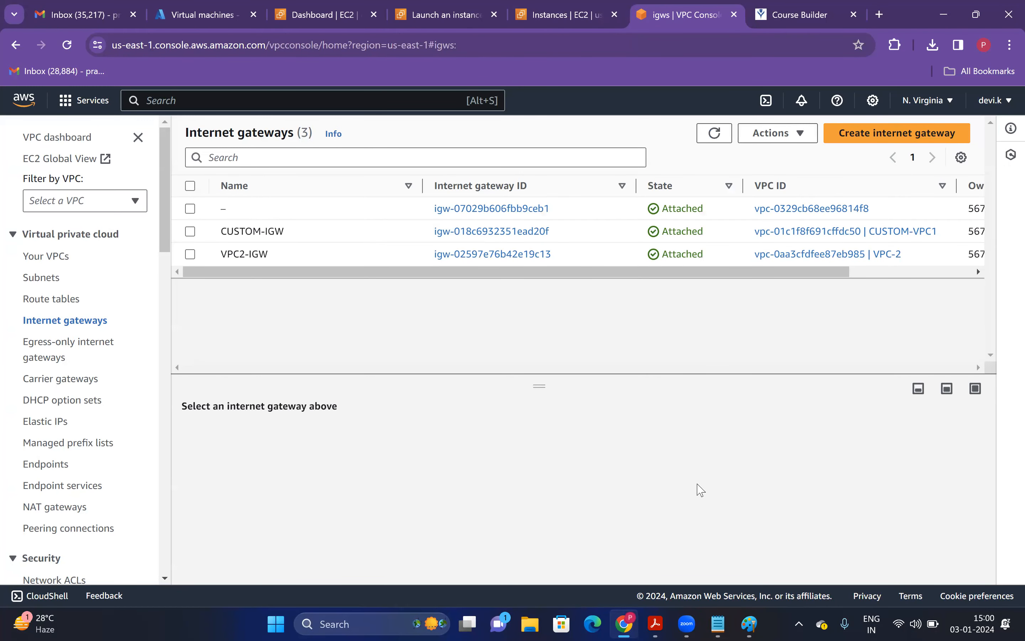
{"action": "left_click", "coordinate": [718, 624]}
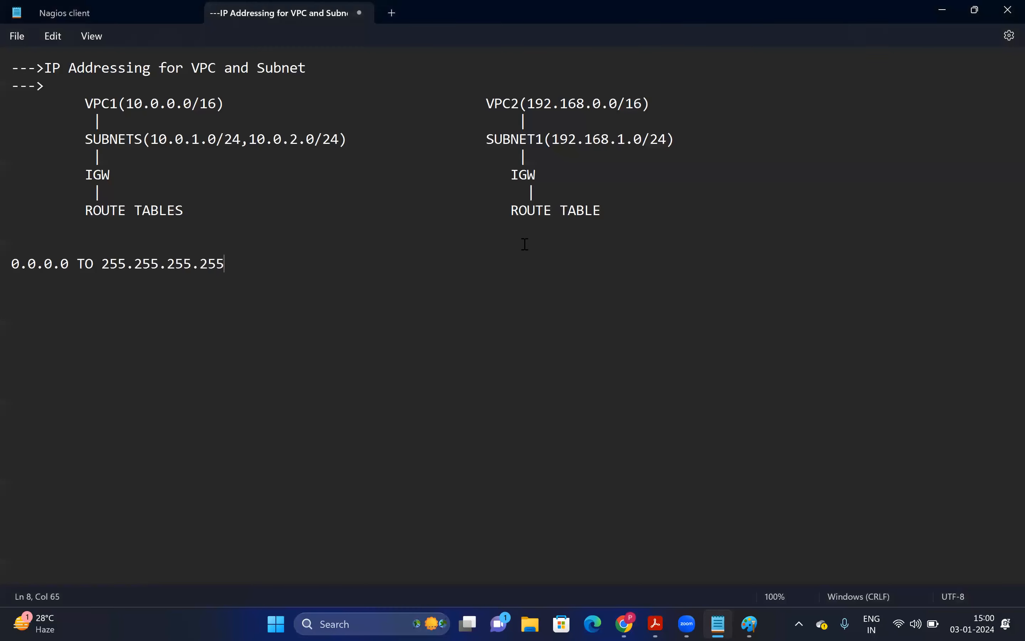
{"action": "left_click", "coordinate": [626, 220], "text": "shift"}
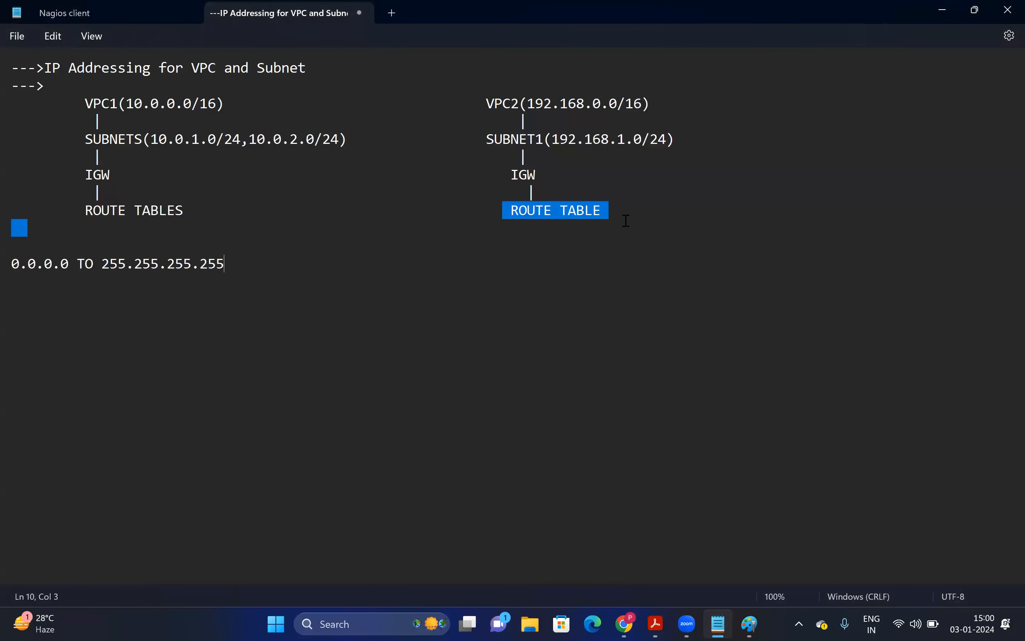
Step: Switch back to the AWS console and create a route table named VPC2-ROUTE for VPC-2
{"action": "left_click", "coordinate": [584, 431]}
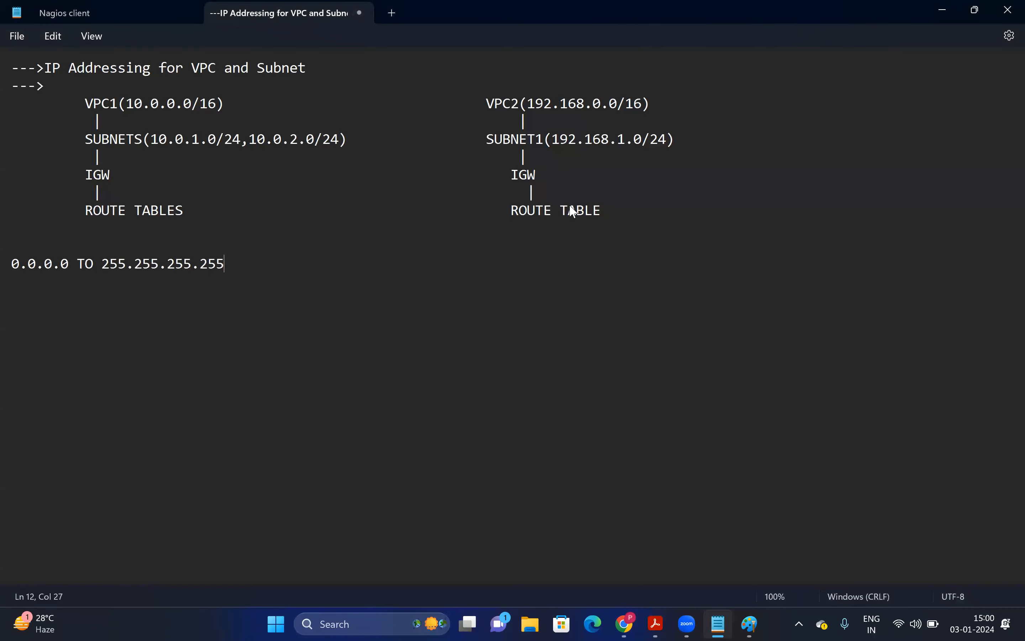
{"action": "key", "text": "alt+Tab"}
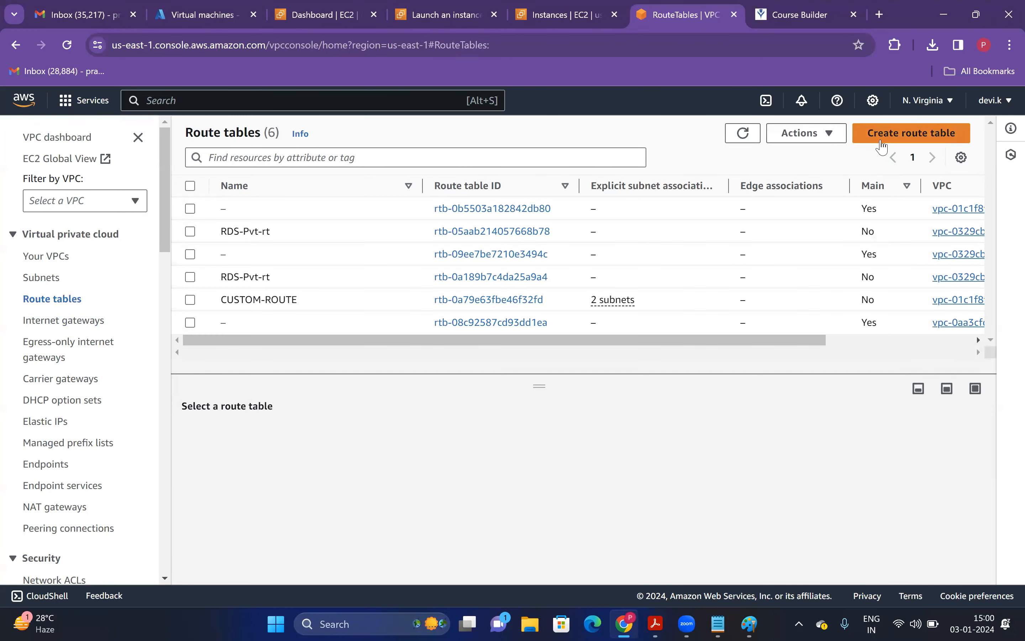
{"action": "left_click", "coordinate": [910, 132]}
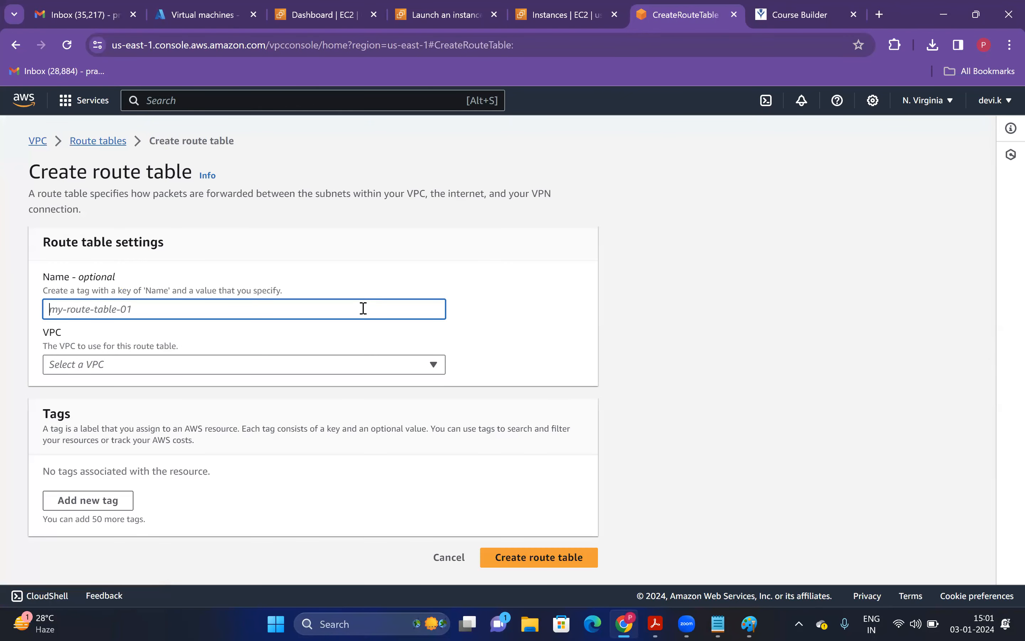
{"action": "type", "text": "VPC2-ROUTE"}
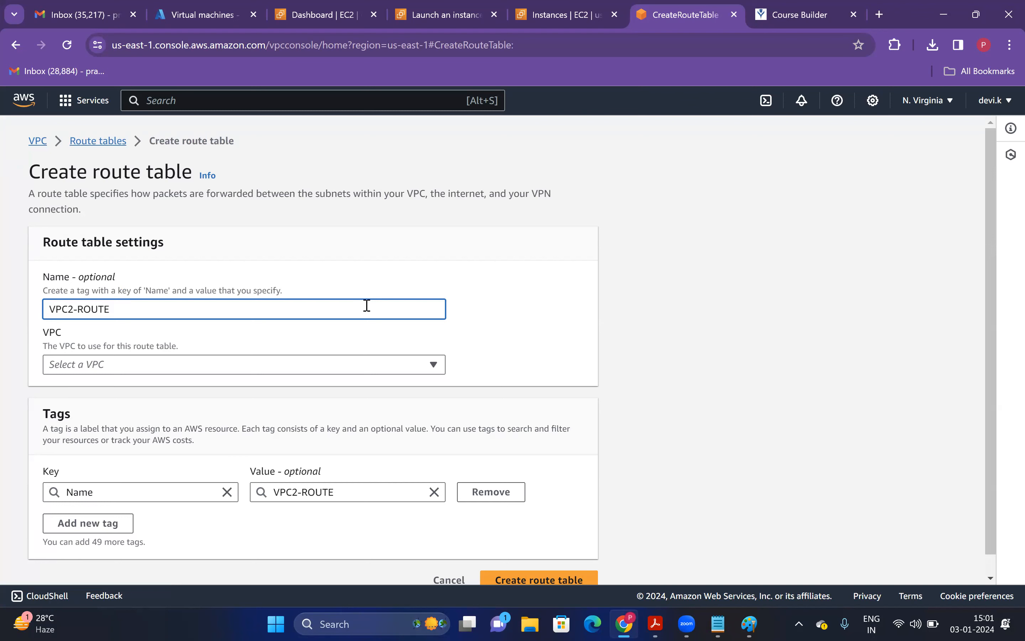
{"action": "left_click", "coordinate": [287, 363]}
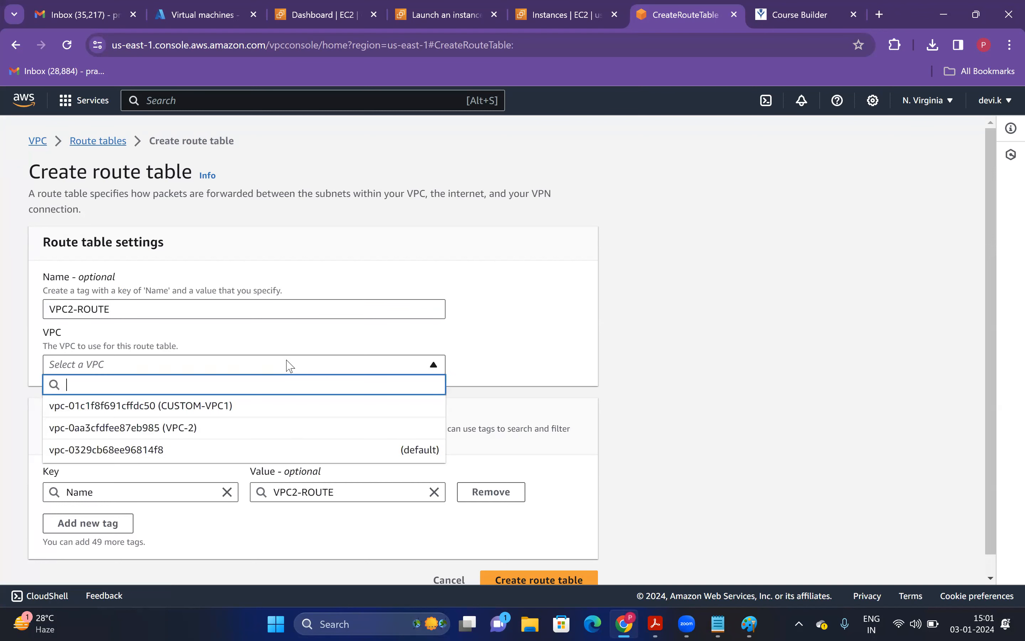
{"action": "left_click", "coordinate": [188, 428]}
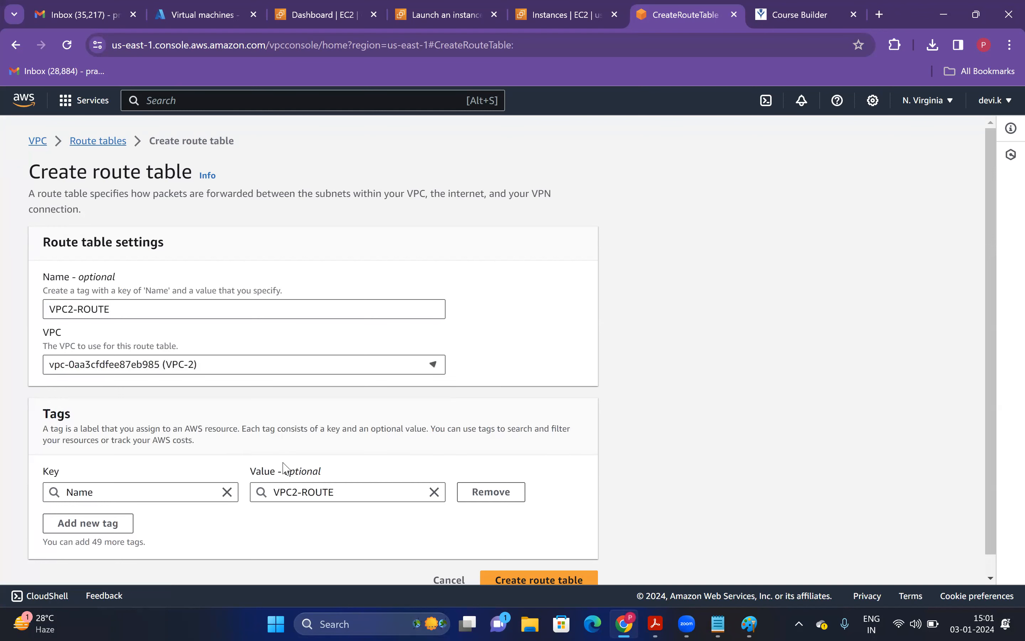
{"action": "scroll", "coordinate": [990, 467], "scroll_direction": "down", "scroll_amount": 1}
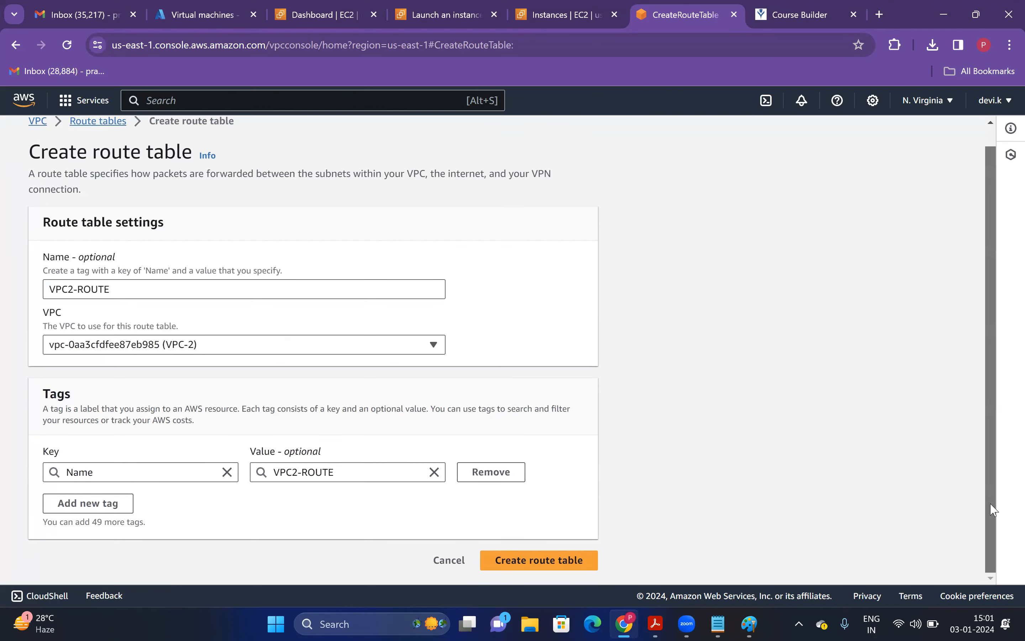
{"action": "left_click", "coordinate": [524, 560]}
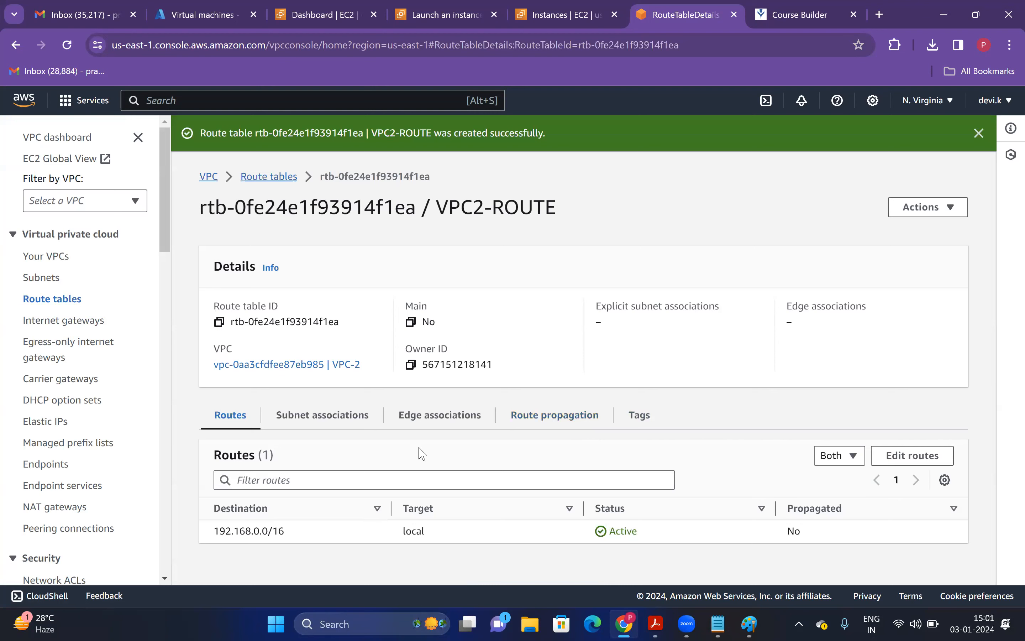
Step: Add a route in VPC2-ROUTE with destination 0.0.0.0/0 targeting the VPC2-IGW internet gateway, and save it
{"action": "left_click", "coordinate": [924, 456]}
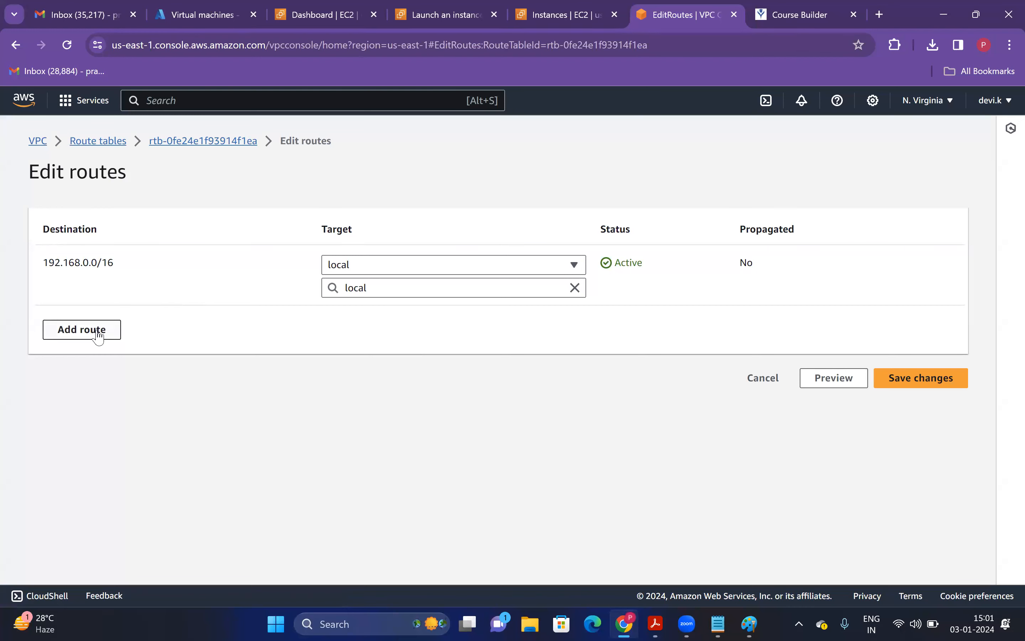
{"action": "left_click", "coordinate": [98, 335]}
{"action": "left_click", "coordinate": [138, 324]}
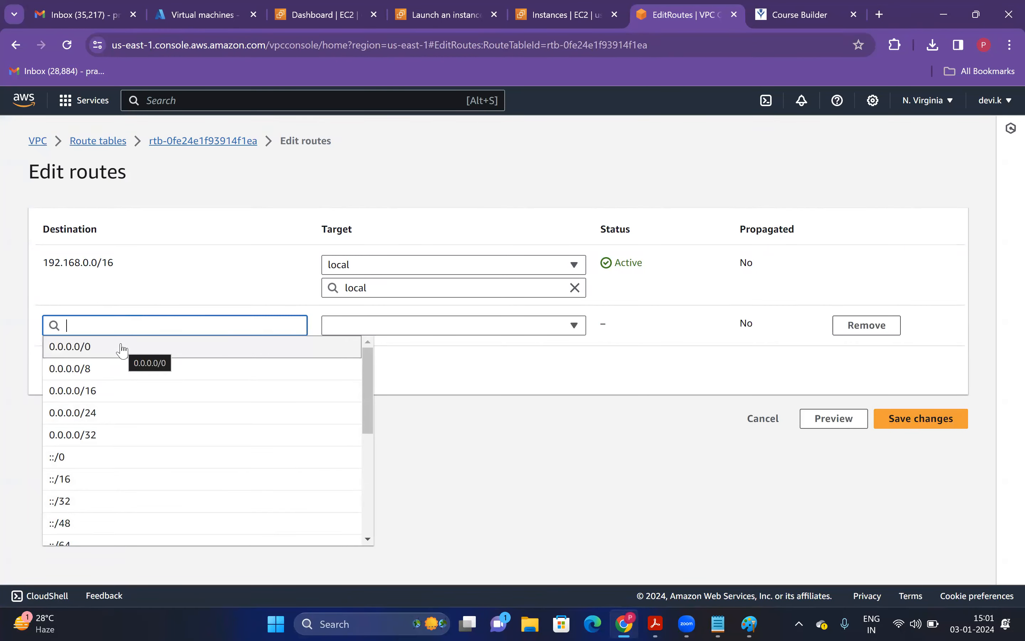
{"action": "left_click", "coordinate": [82, 349]}
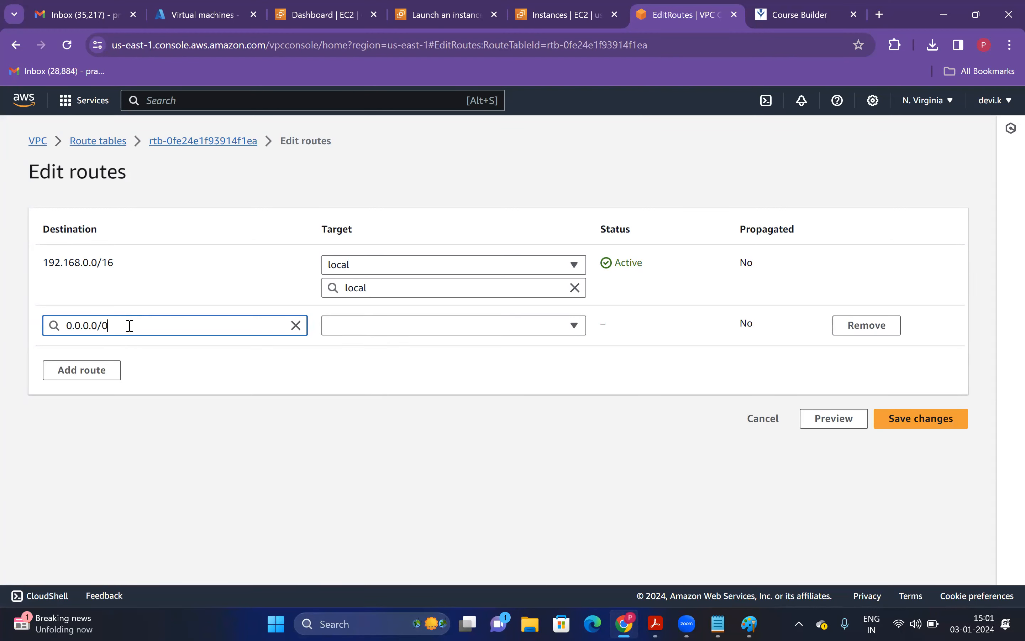
{"action": "left_click", "coordinate": [363, 325]}
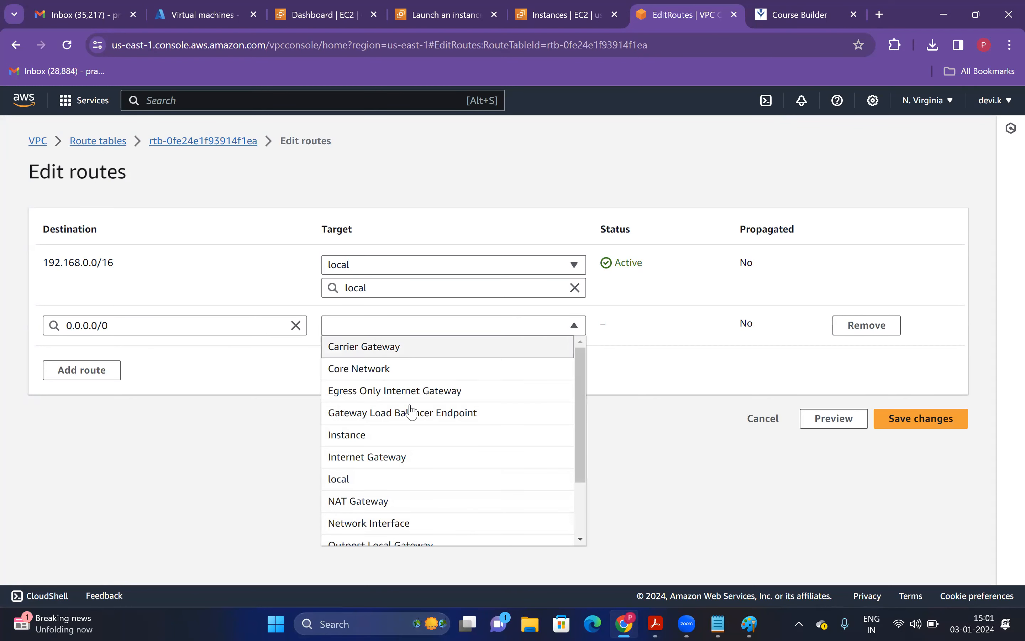
{"action": "left_click", "coordinate": [399, 461]}
{"action": "left_click", "coordinate": [391, 349]}
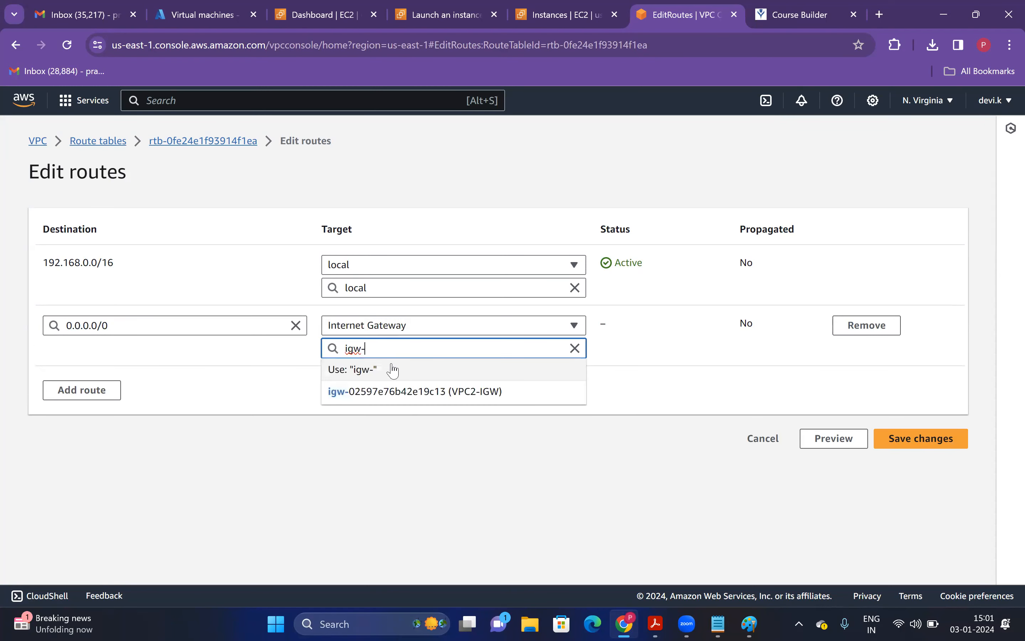
{"action": "left_click", "coordinate": [419, 393]}
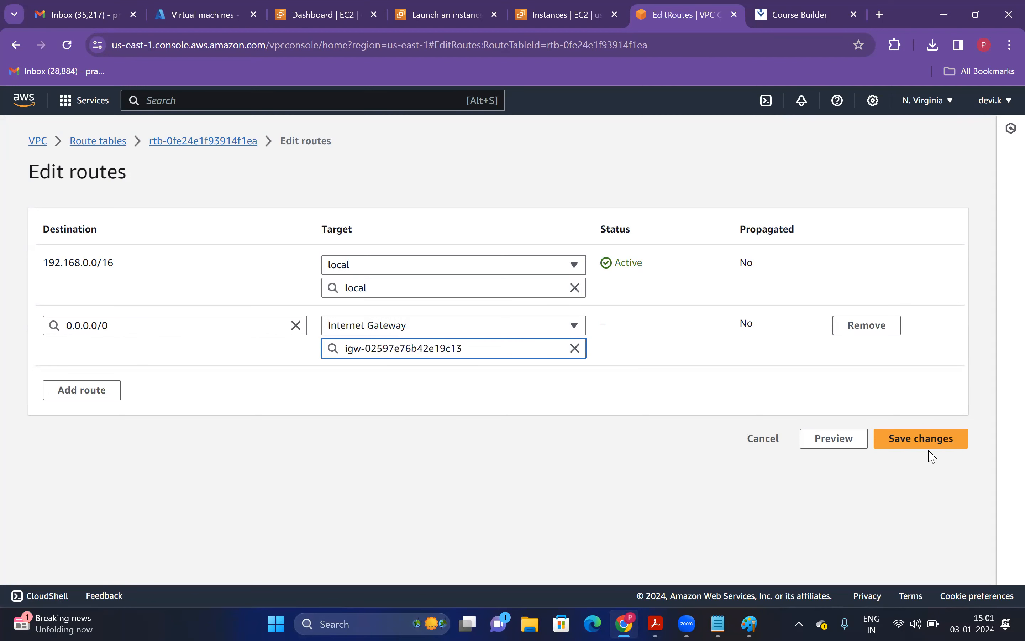
{"action": "left_click", "coordinate": [938, 441]}
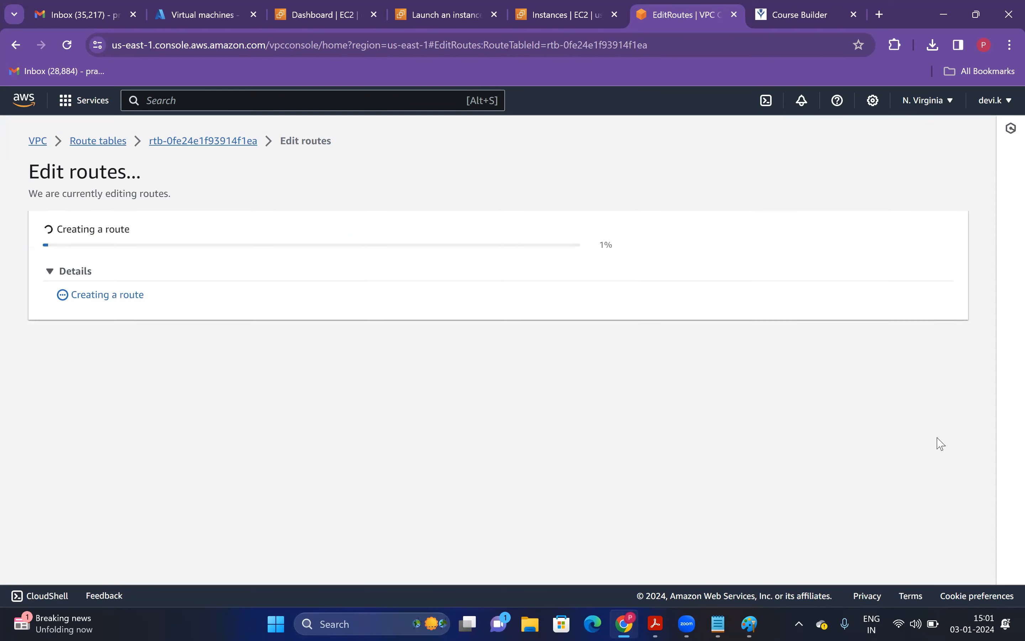
Step: Associate SUBNET-2 with the VPC2-ROUTE route table after checking its range in the notes, and dismiss the notifications
{"action": "left_click", "coordinate": [342, 424]}
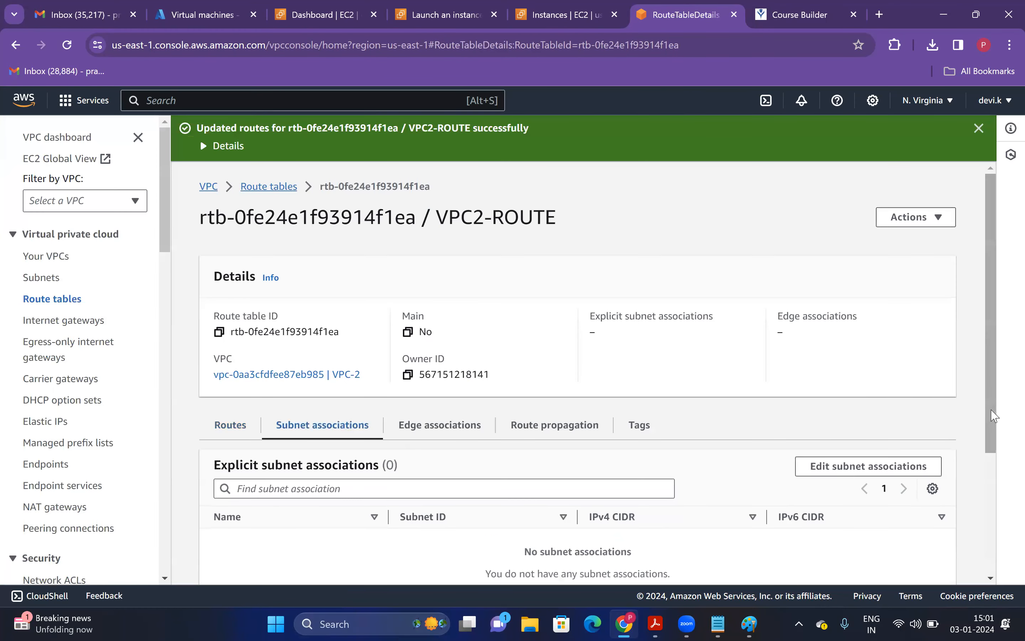
{"action": "scroll", "coordinate": [991, 415], "scroll_direction": "down", "scroll_amount": 3}
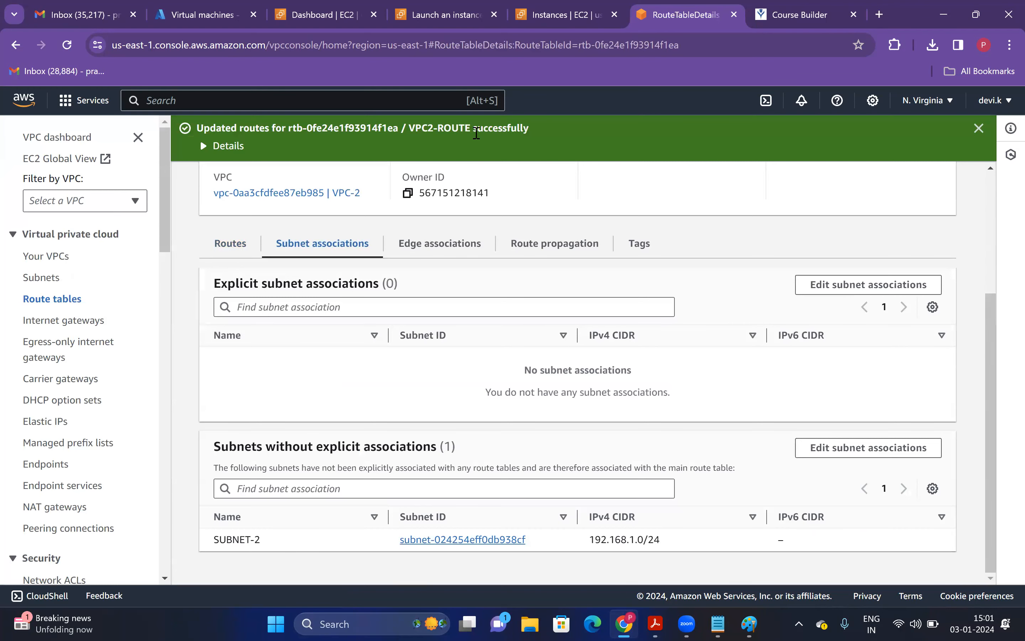
{"action": "left_click", "coordinate": [718, 623]}
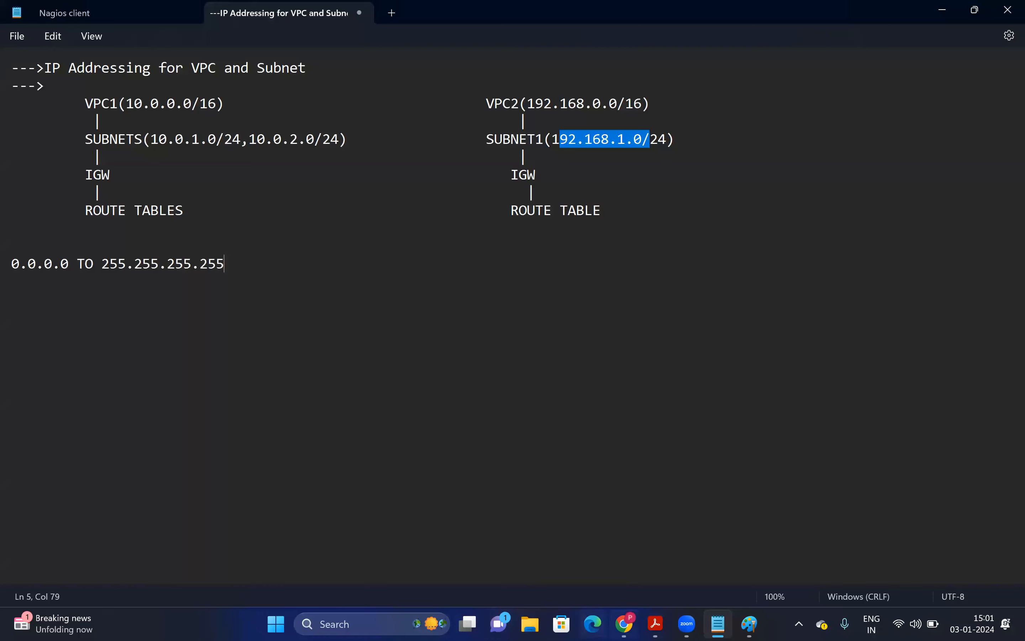
{"action": "key", "text": "alt+Tab"}
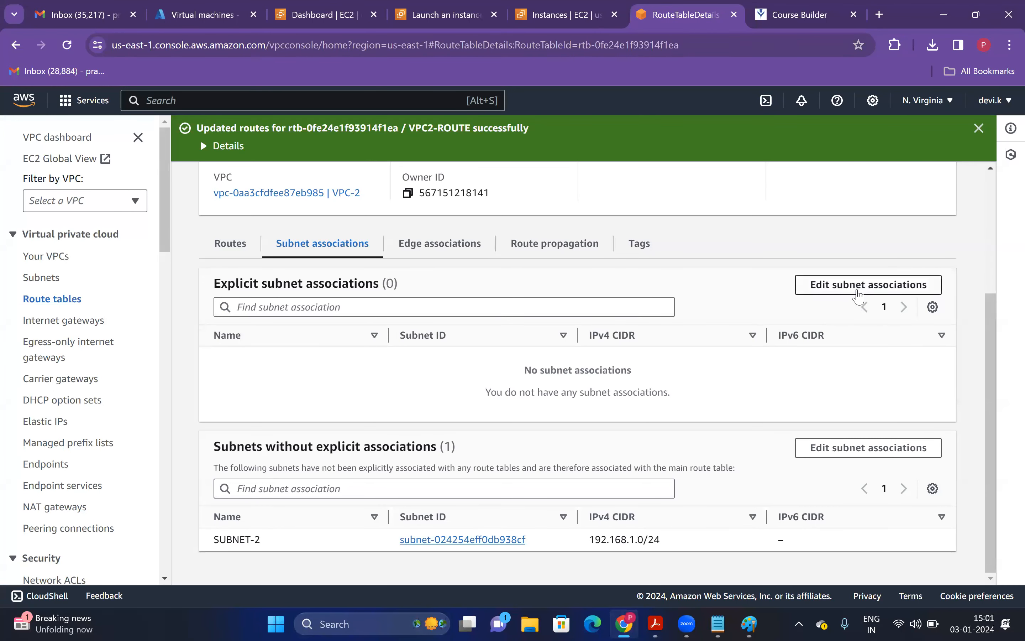
{"action": "left_click", "coordinate": [858, 295]}
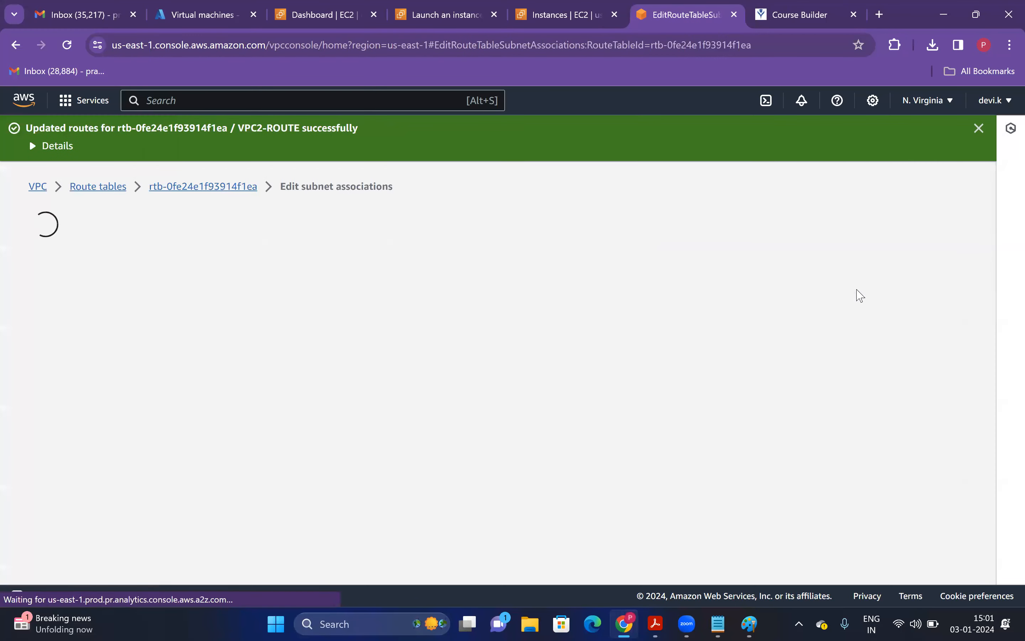
{"action": "left_click", "coordinate": [47, 351]}
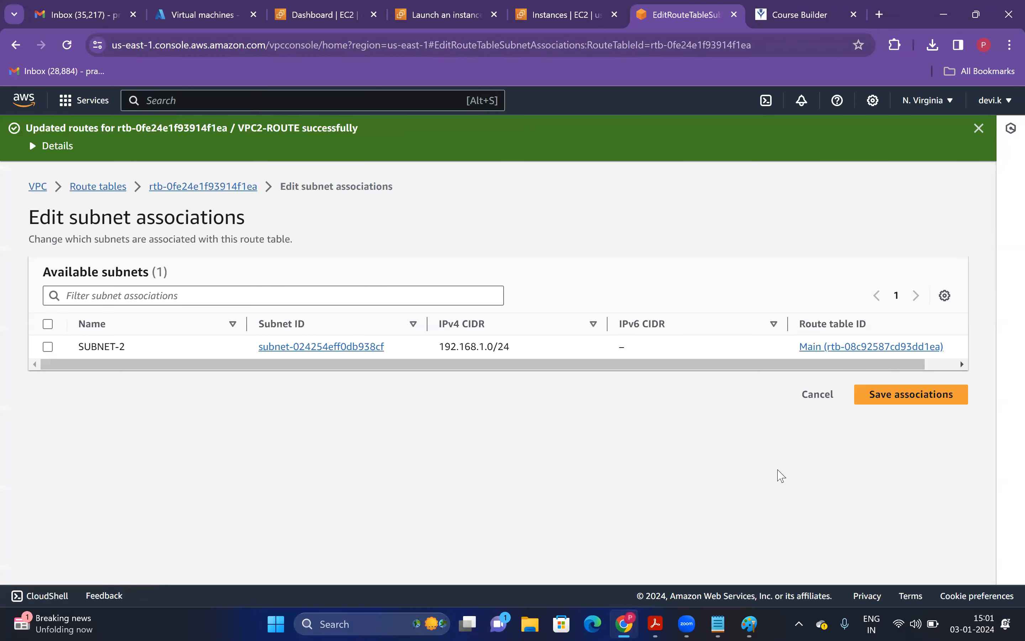
{"action": "left_click", "coordinate": [922, 504]}
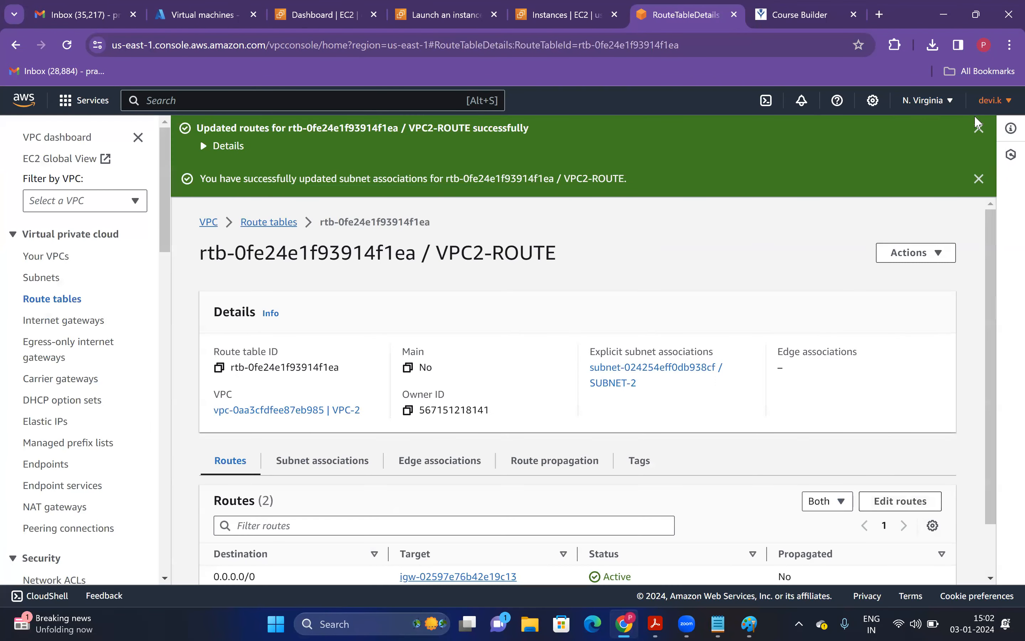
{"action": "left_click", "coordinate": [979, 128]}
{"action": "left_click", "coordinate": [979, 133]}
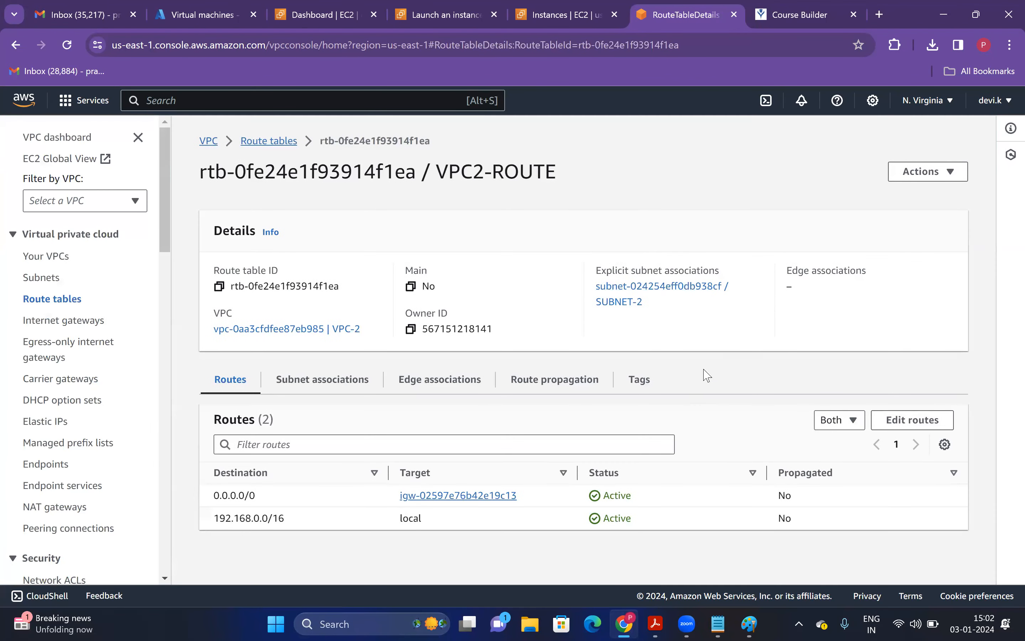
Step: Switch to Notepad and review the VPC1 and VPC2 plans by highlighting their components
{"action": "left_click", "coordinate": [717, 624]}
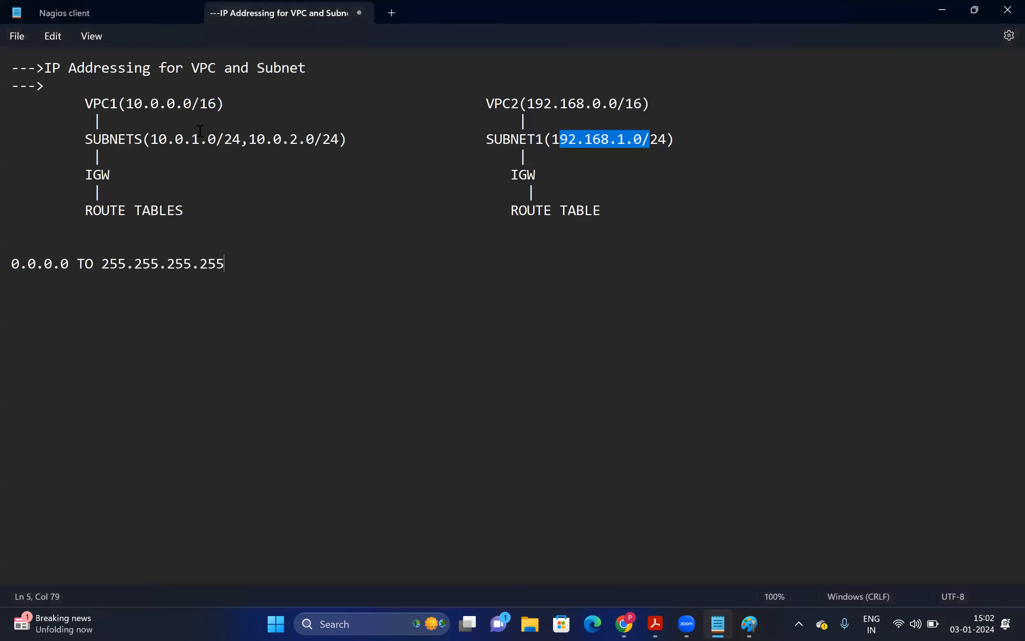
{"action": "left_click_drag", "start_coordinate": [110, 108], "coordinate": [163, 161]}
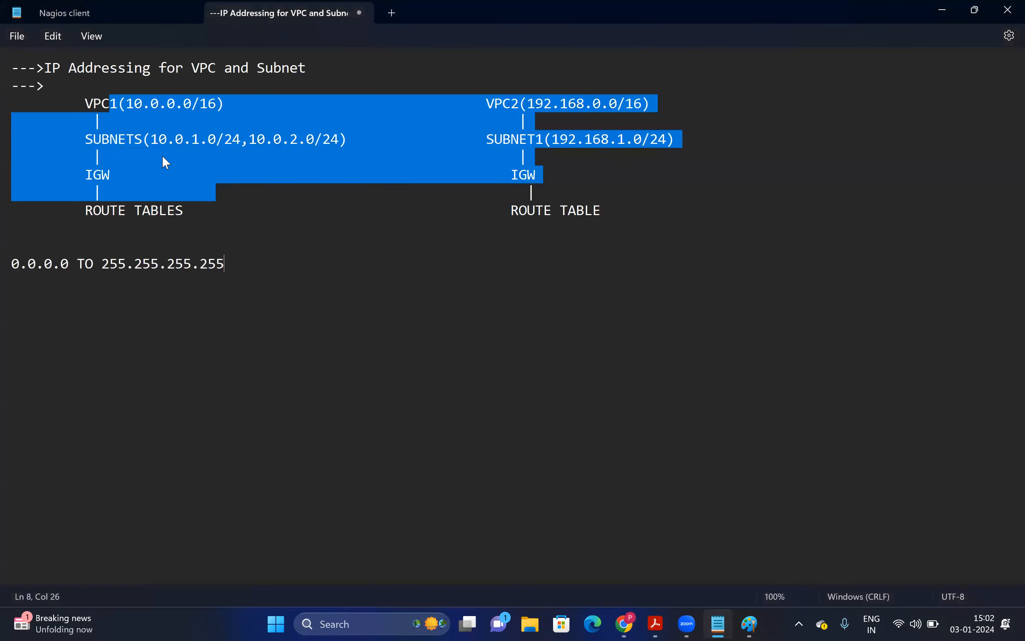
{"action": "left_click", "coordinate": [165, 158]}
{"action": "left_click_drag", "start_coordinate": [493, 99], "coordinate": [606, 194]}
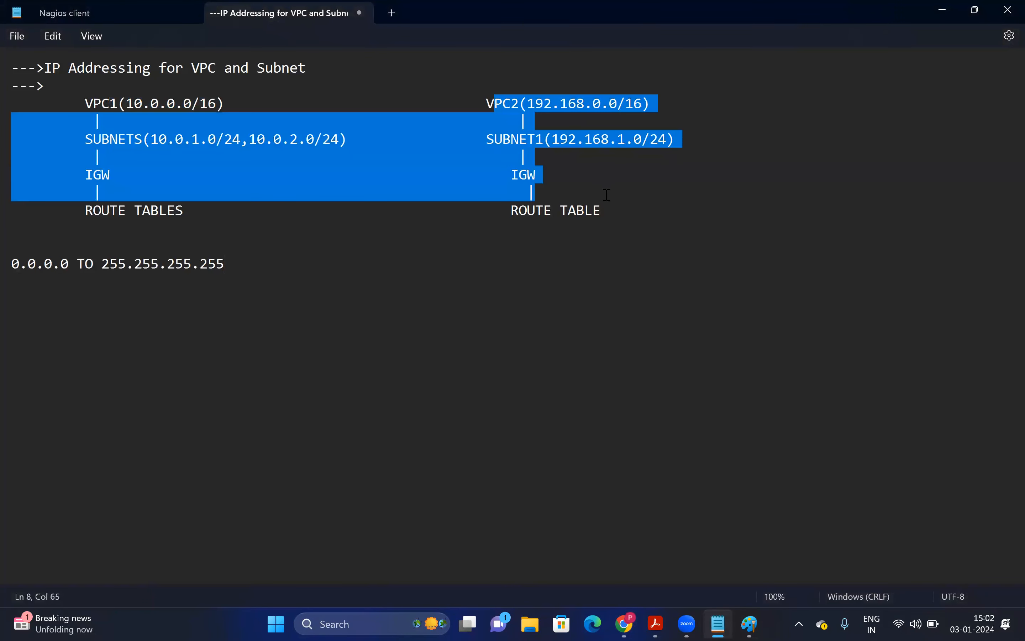
{"action": "left_click", "coordinate": [606, 194]}
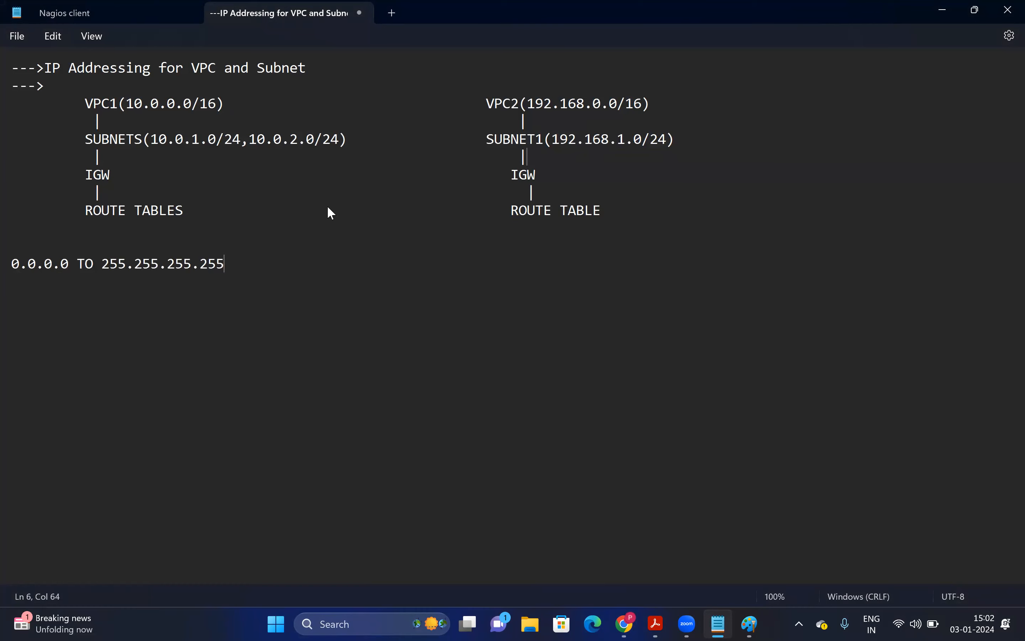
Step: Return to the EC2 instances page in the browser and set up a new Amazon Linux instance named LINUX-VPC2
{"action": "key", "text": "alt+Tab"}
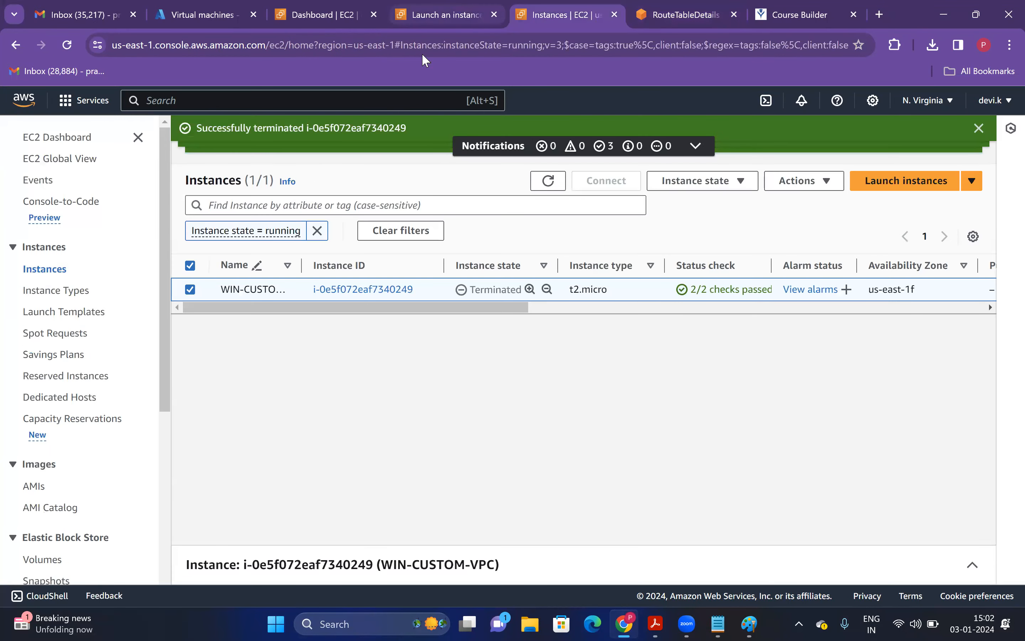
{"action": "left_click", "coordinate": [866, 187]}
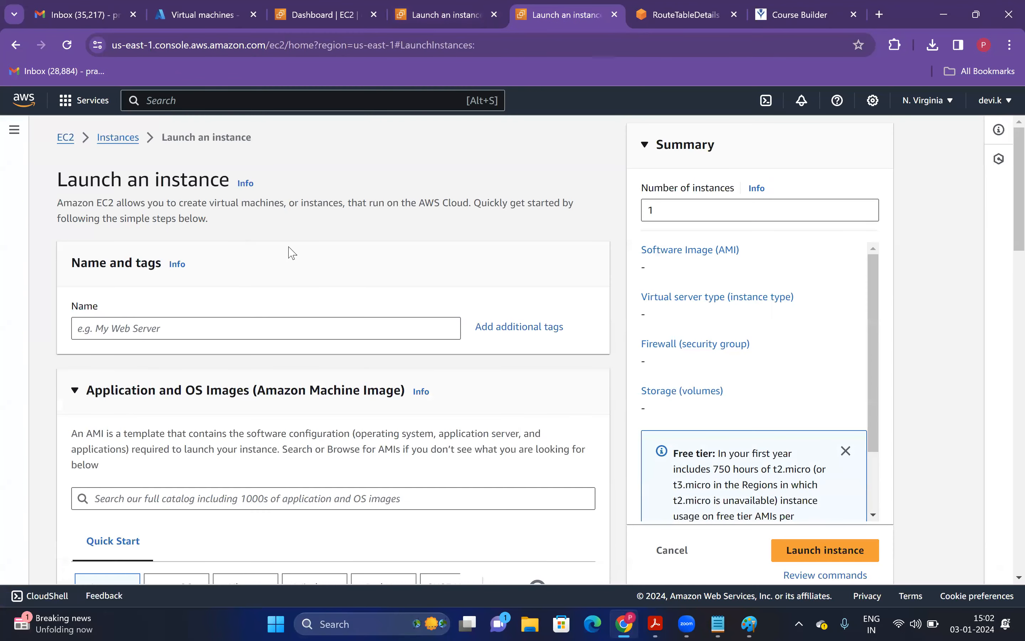
{"action": "left_click", "coordinate": [240, 327]}
{"action": "type", "text": "Li"}
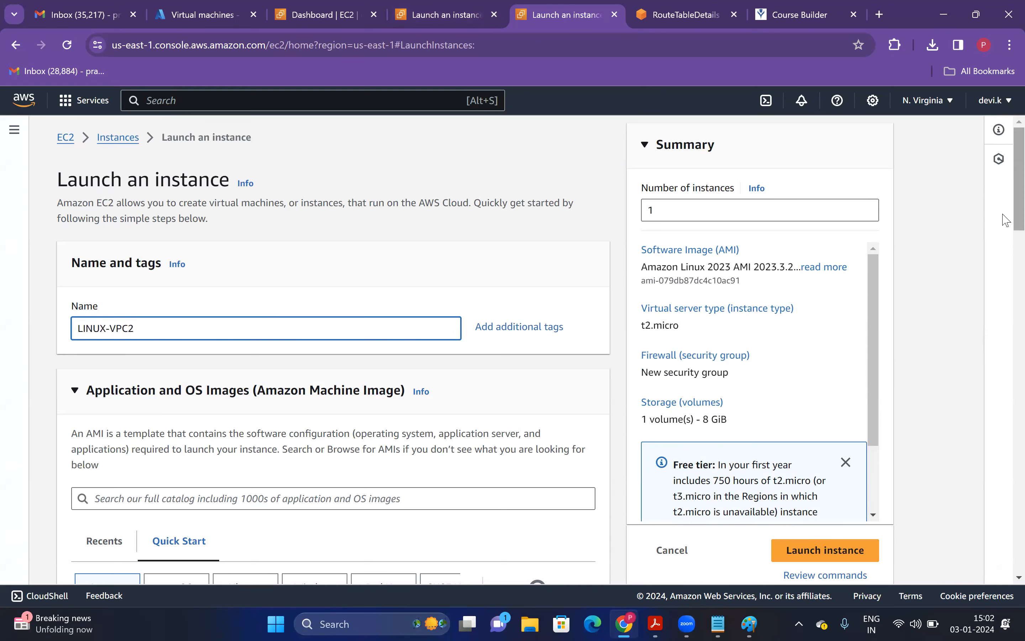
{"action": "scroll", "coordinate": [1002, 219], "scroll_direction": "down", "scroll_amount": 2}
{"action": "scroll", "coordinate": [1003, 266], "scroll_direction": "down", "scroll_amount": 2}
{"action": "left_click", "coordinate": [120, 400]}
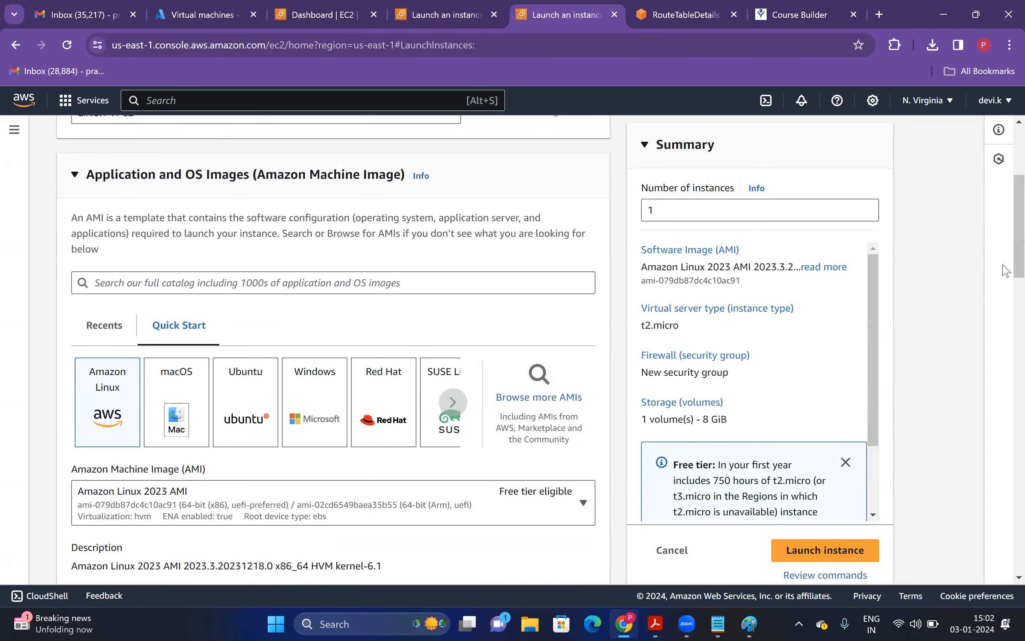
Step: Keep the t2.micro instance type and choose the existing demo key pair for the instance
{"action": "scroll", "coordinate": [1001, 271], "scroll_direction": "down", "scroll_amount": 6}
{"action": "scroll", "coordinate": [1005, 347], "scroll_direction": "down", "scroll_amount": 2}
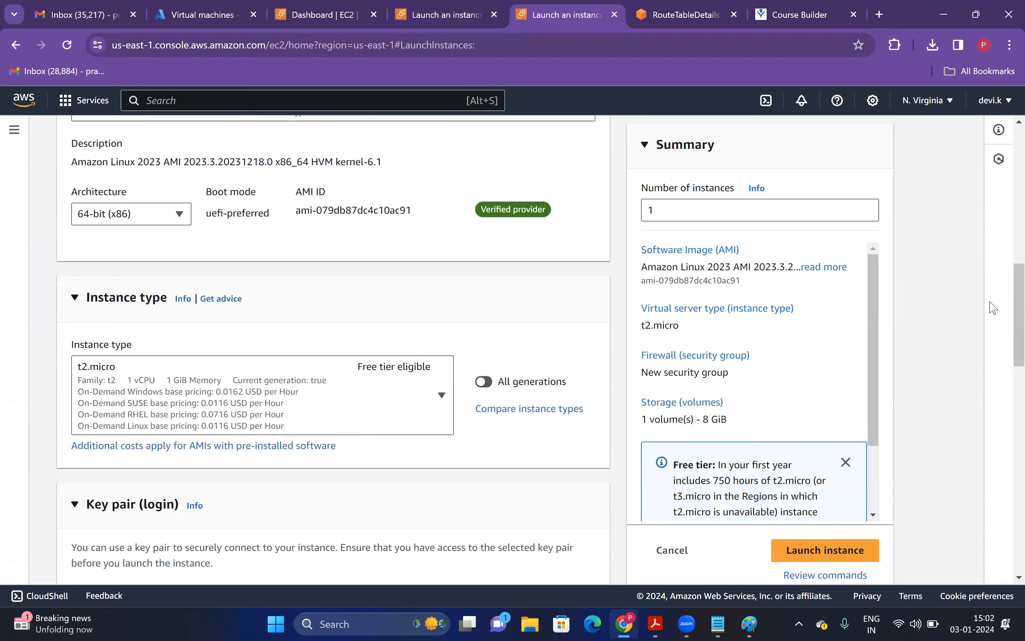
{"action": "scroll", "coordinate": [1004, 382], "scroll_direction": "down", "scroll_amount": 1}
{"action": "scroll", "coordinate": [1005, 422], "scroll_direction": "down", "scroll_amount": 7}
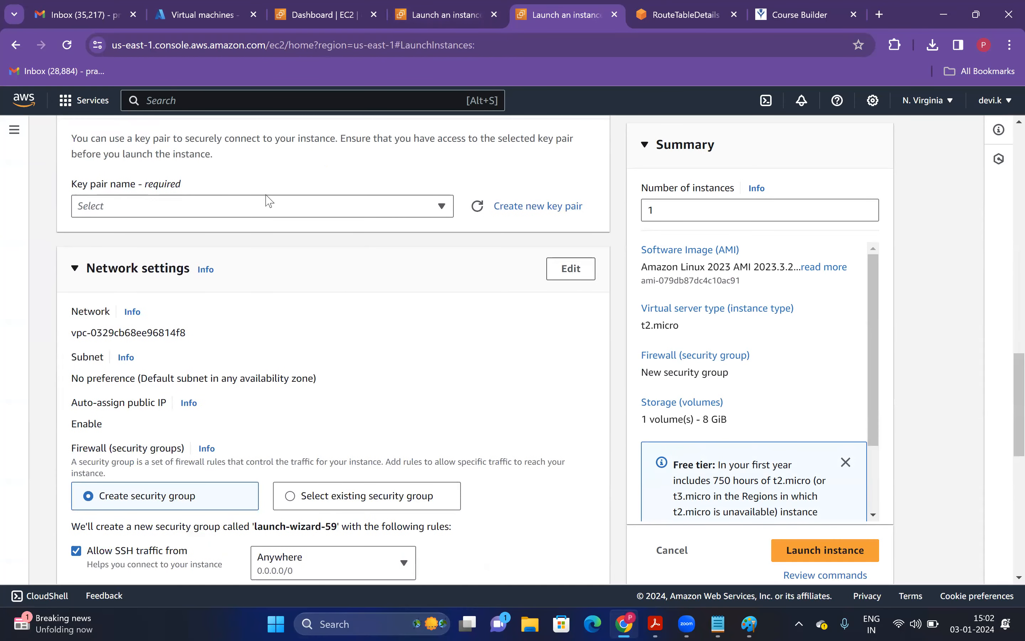
{"action": "left_click", "coordinate": [247, 207]}
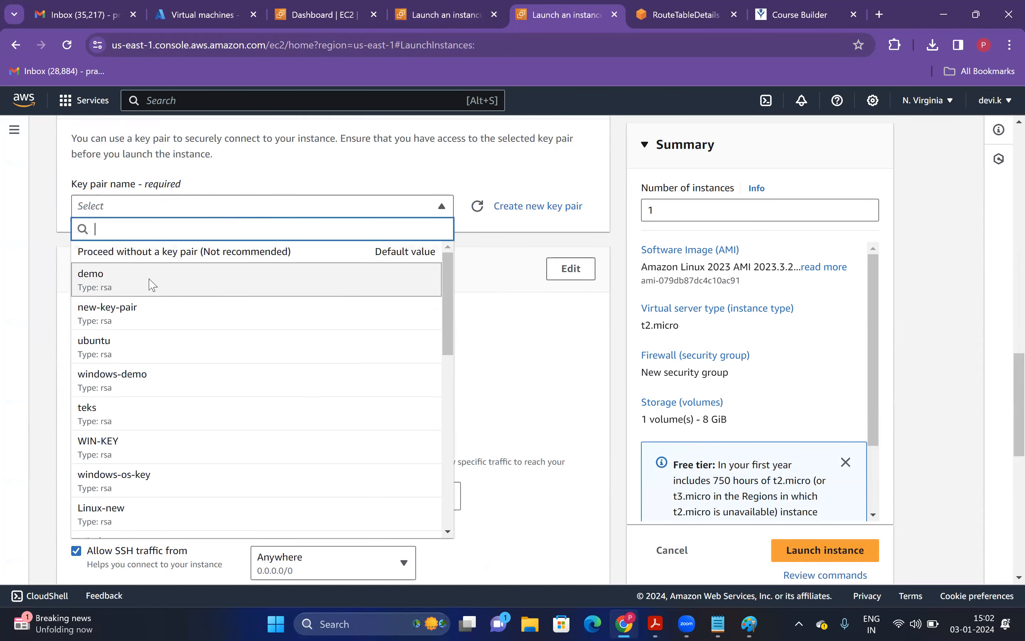
{"action": "left_click", "coordinate": [152, 278]}
{"action": "scroll", "coordinate": [1005, 430], "scroll_direction": "down", "scroll_amount": 3}
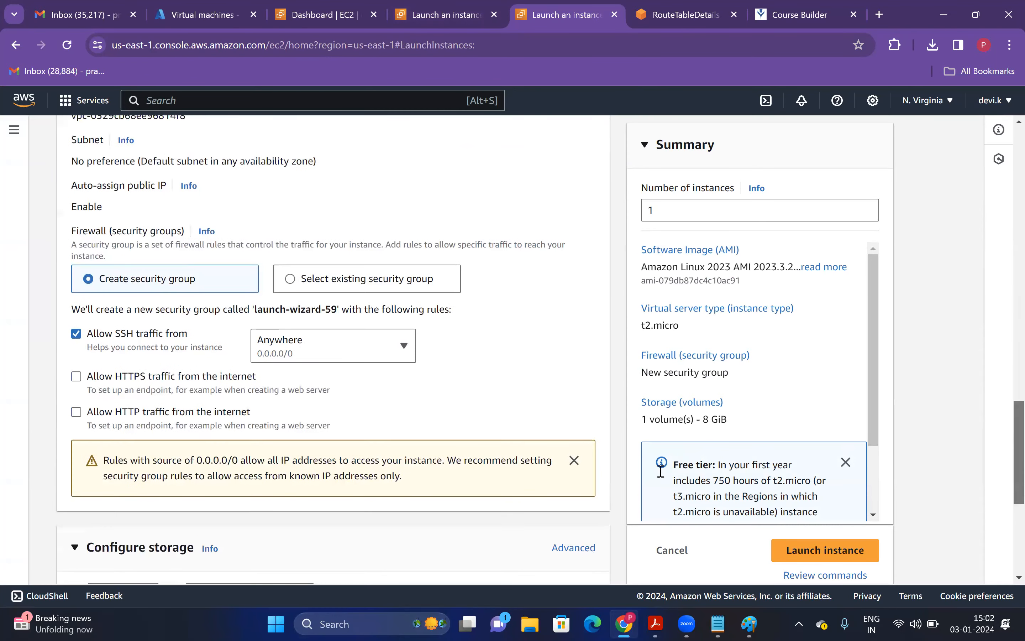
Step: Allow HTTPS and HTTP traffic from the internet and change the instance's network to VPC-2 (192.168.0.0/16)
{"action": "left_click", "coordinate": [149, 389]}
{"action": "left_click", "coordinate": [107, 420]}
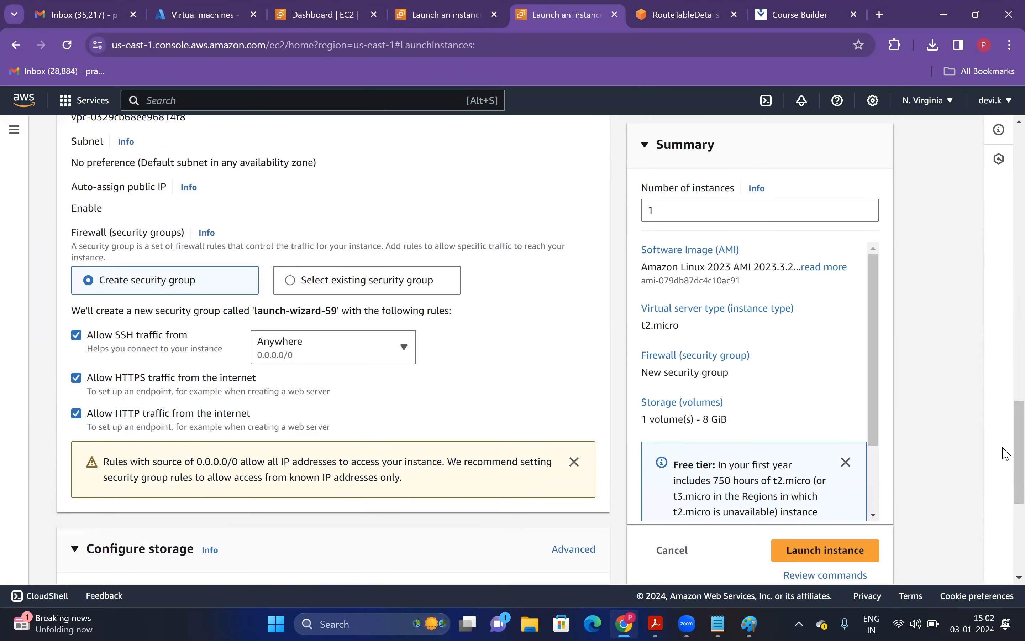
{"action": "scroll", "coordinate": [1005, 452], "scroll_direction": "up", "scroll_amount": 5}
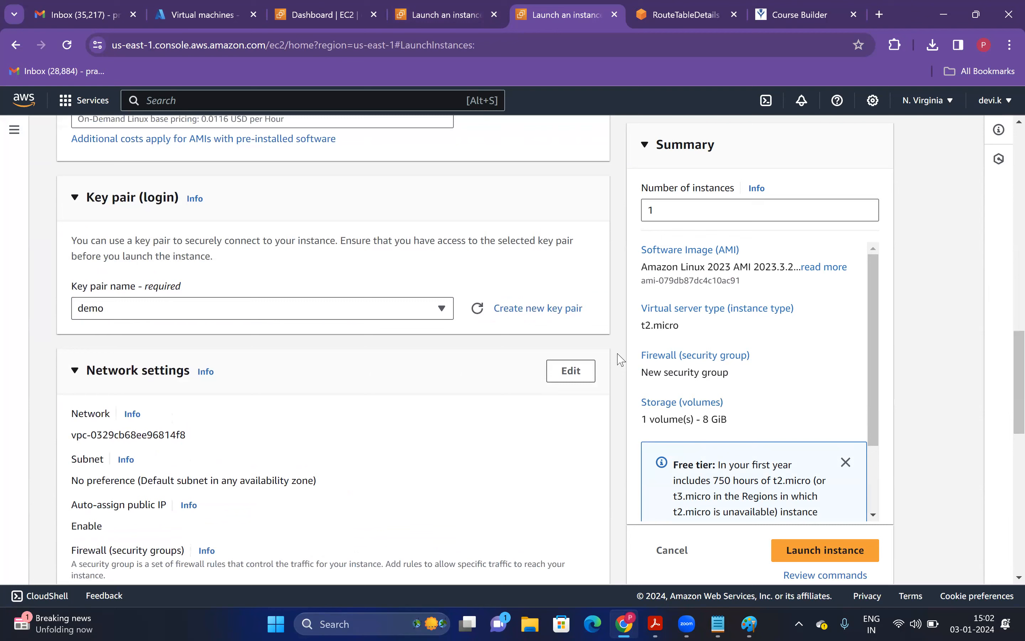
{"action": "left_click", "coordinate": [585, 367]}
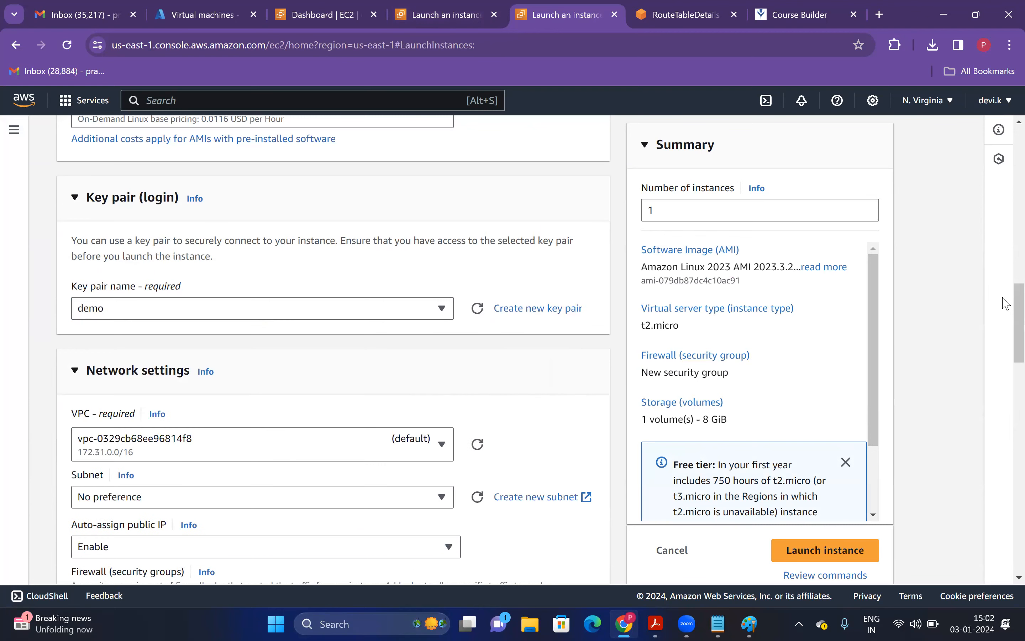
{"action": "scroll", "coordinate": [1006, 359], "scroll_direction": "down", "scroll_amount": 3}
{"action": "left_click", "coordinate": [287, 240]}
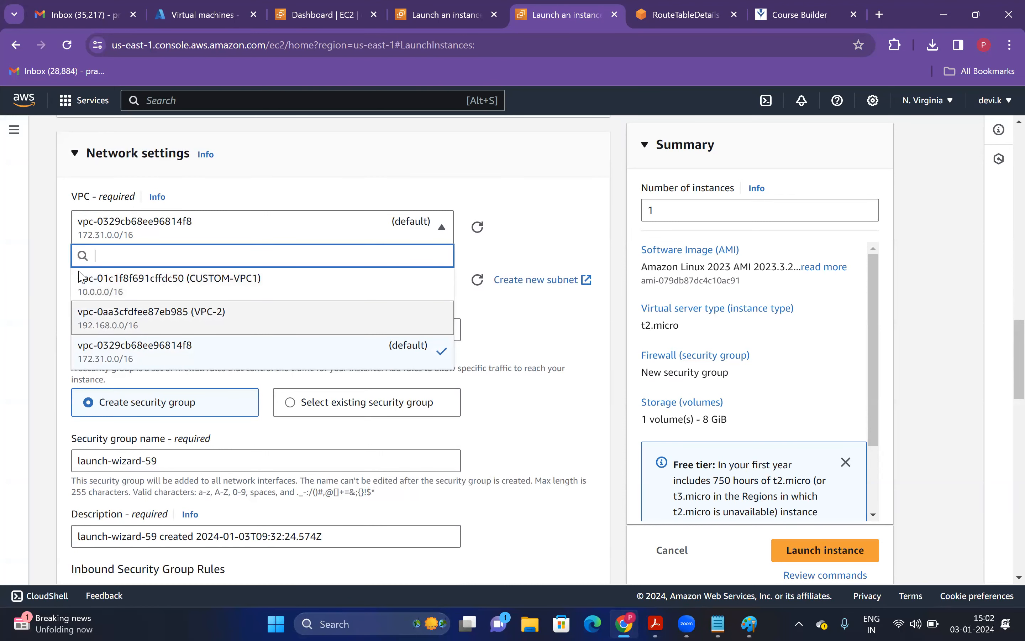
{"action": "left_click", "coordinate": [218, 315]}
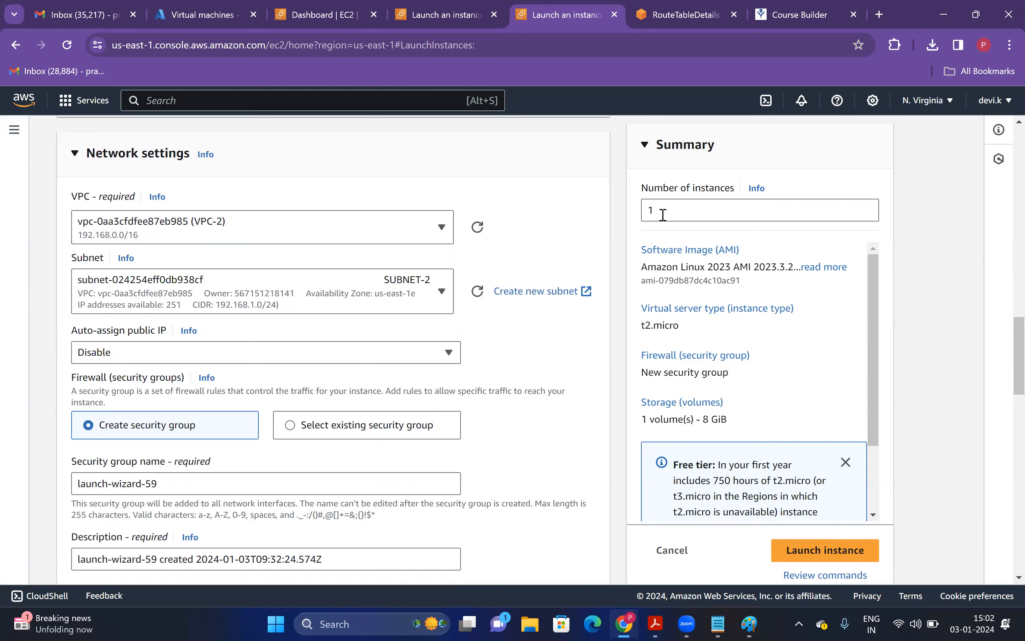
Step: Keep SUBNET-2 as the instance's subnet and enable auto-assign public IP
{"action": "left_click", "coordinate": [343, 311]}
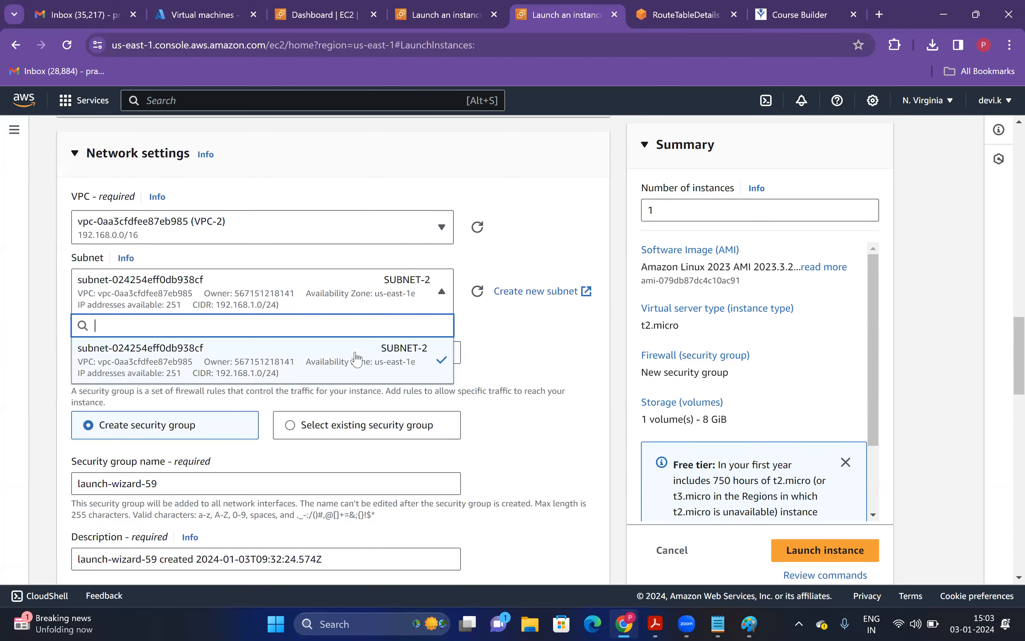
{"action": "left_click", "coordinate": [356, 359]}
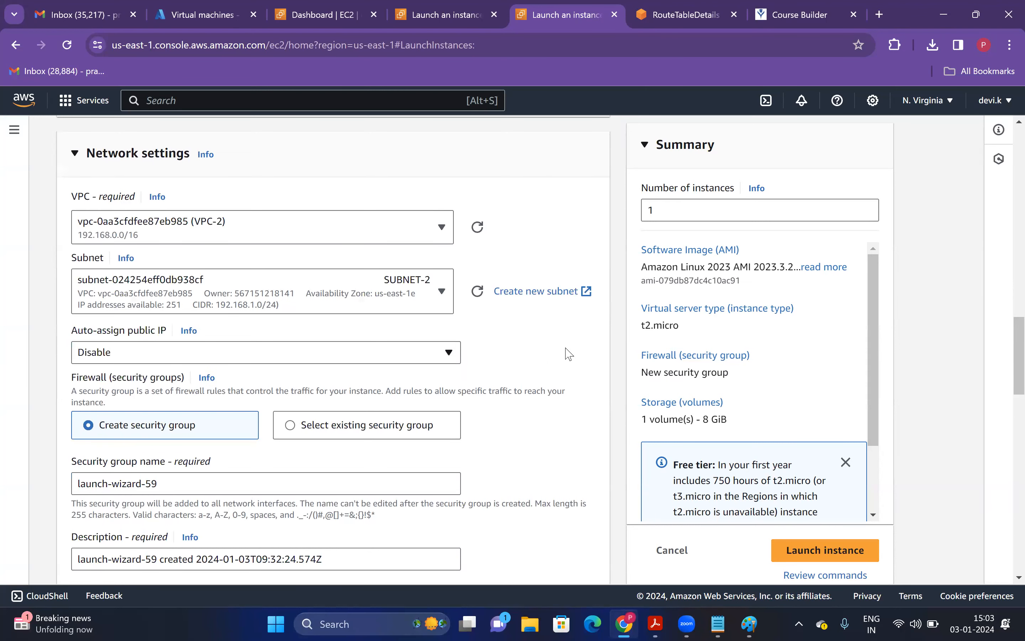
{"action": "left_click", "coordinate": [147, 355]}
{"action": "left_click", "coordinate": [126, 381]}
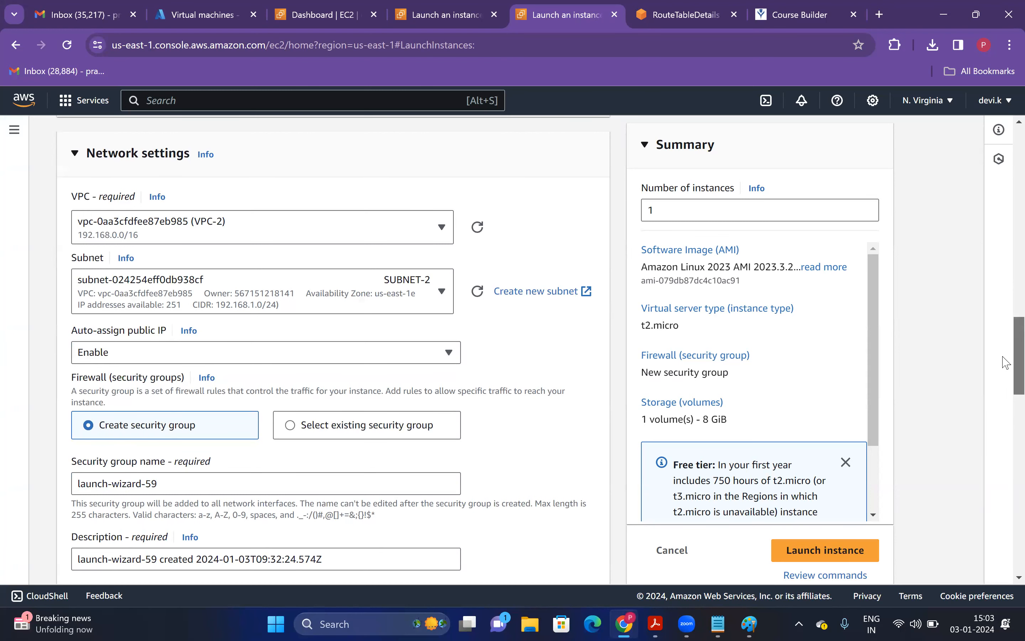
Step: Launch the LINUX-VPC2 instance after reviewing its security group rules, and open it in the instances list
{"action": "scroll", "coordinate": [1005, 363], "scroll_direction": "down", "scroll_amount": 5}
{"action": "scroll", "coordinate": [1005, 411], "scroll_direction": "down", "scroll_amount": 9}
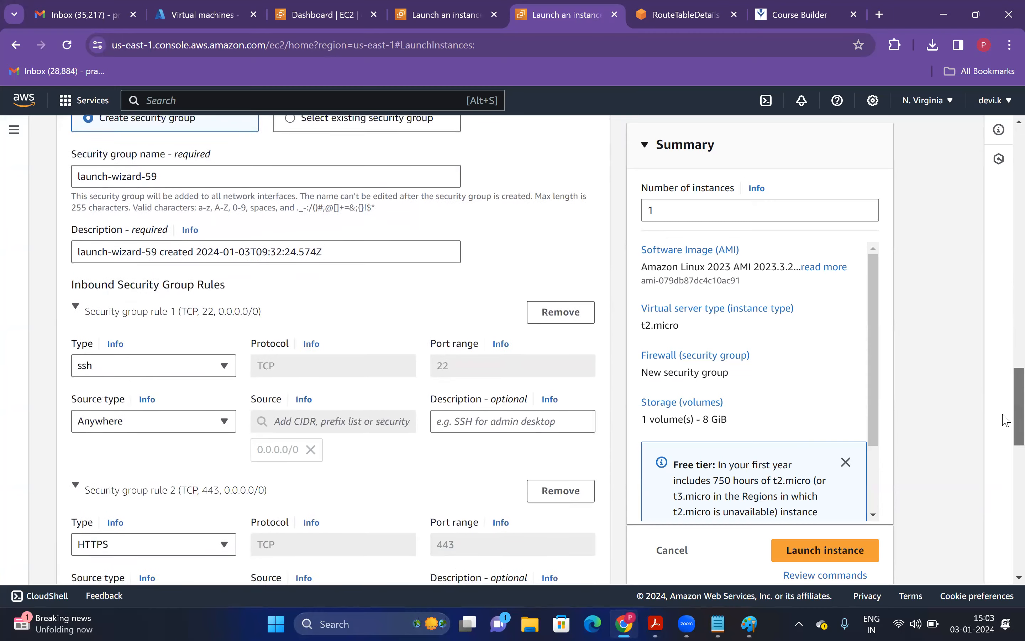
{"action": "left_click", "coordinate": [826, 544]}
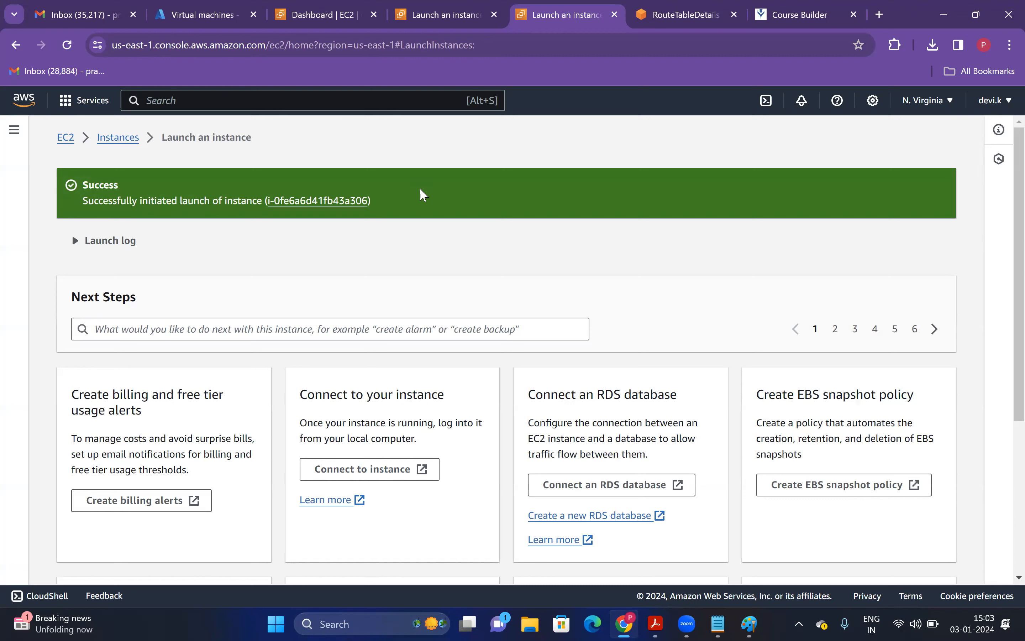
{"action": "left_click", "coordinate": [320, 202]}
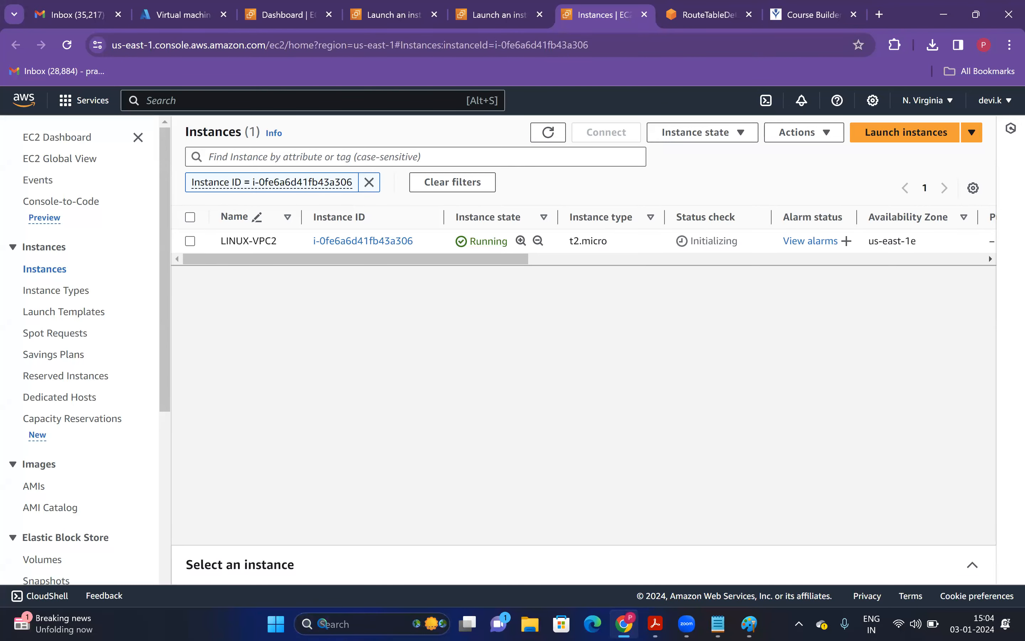
Step: Open Command Prompt and change to the downloads folder with cd downloads
{"action": "left_click", "coordinate": [321, 624]}
{"action": "type", "text": "CMD"}
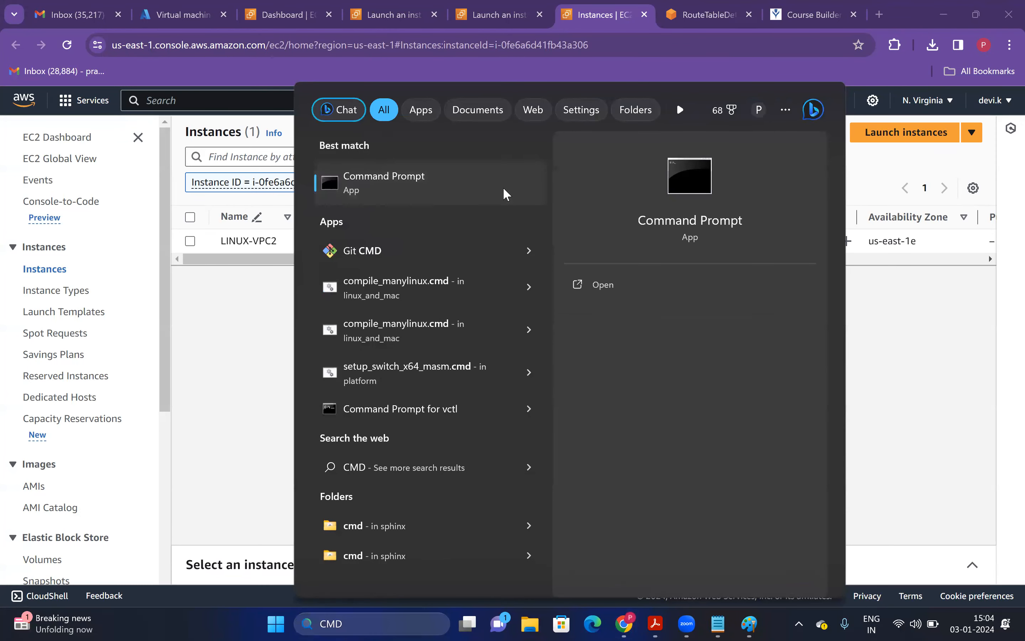
{"action": "left_click", "coordinate": [505, 193]}
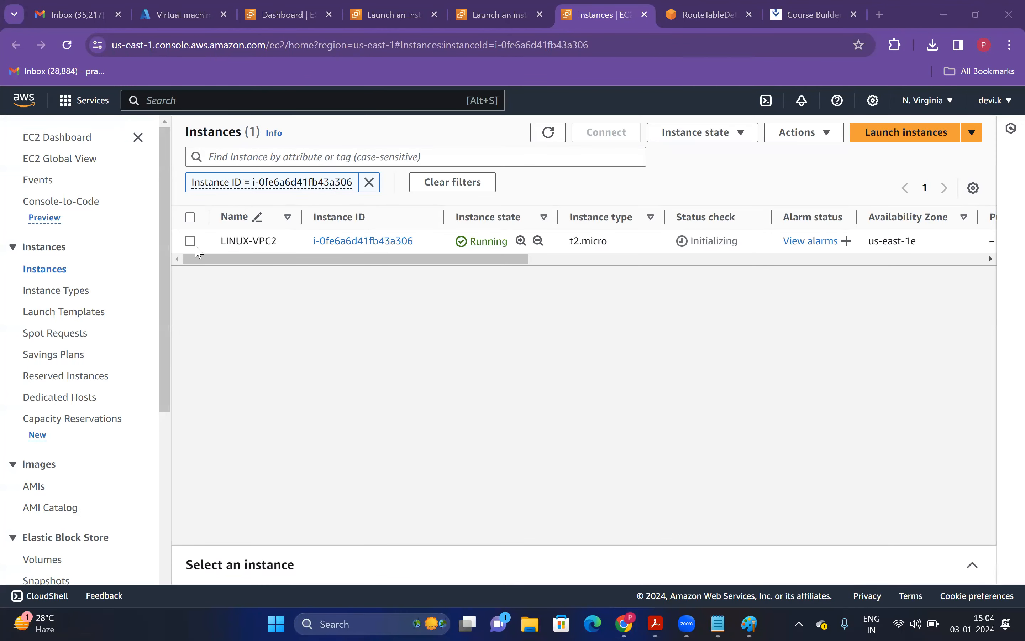
{"action": "type", "text": "CD D"}
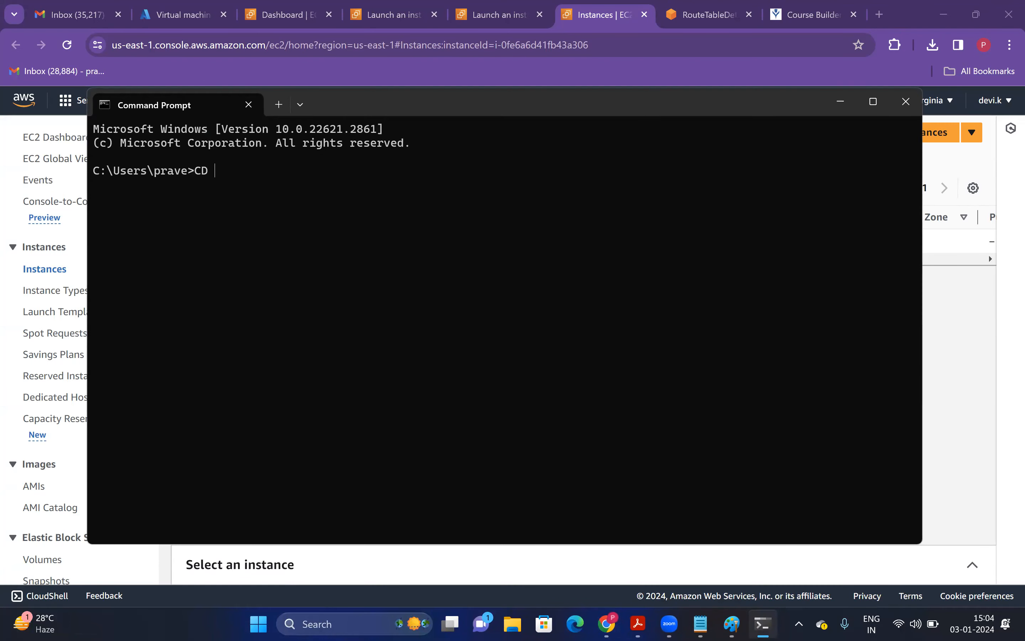
{"action": "key", "text": "BackSpace"}
{"action": "key", "text": "BackSpace"}
{"action": "key", "text": "BackSpace"}
{"action": "key", "text": "BackSpace"}
{"action": "type", "text": "cd downloads"}
{"action": "key", "text": "Return"}
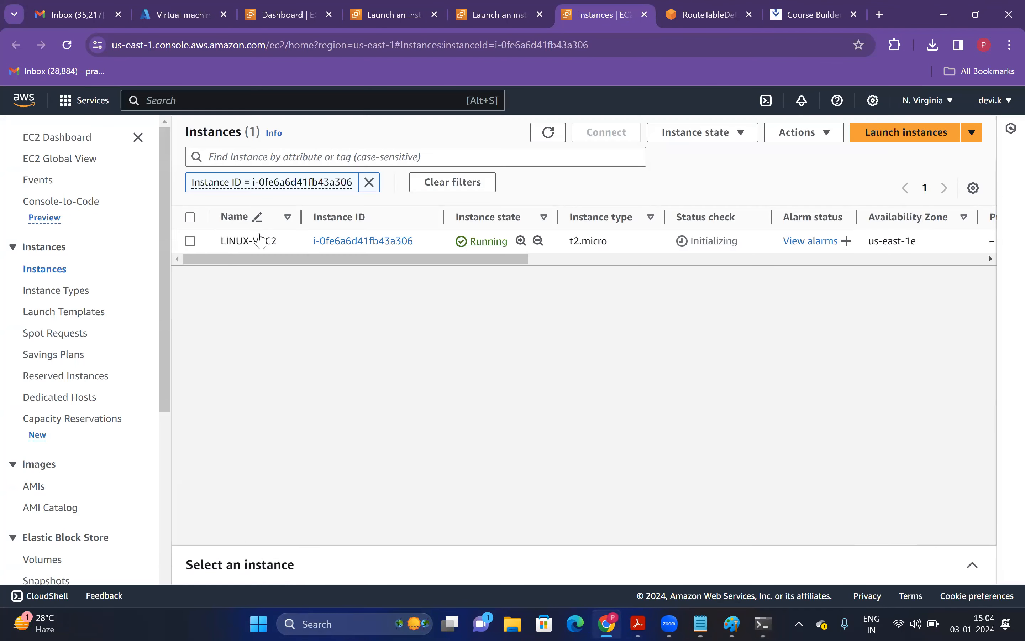
Step: Return to the browser and copy the SSH client connection command for the LINUX-VPC2 instance
{"action": "left_click", "coordinate": [840, 101]}
{"action": "left_click", "coordinate": [399, 247]}
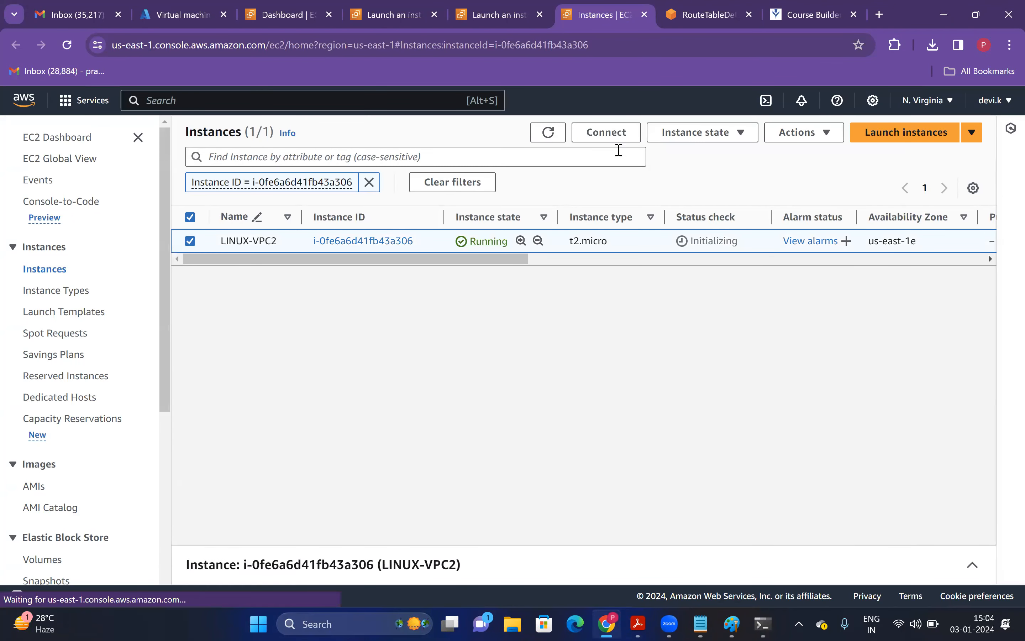
{"action": "left_click", "coordinate": [633, 138]}
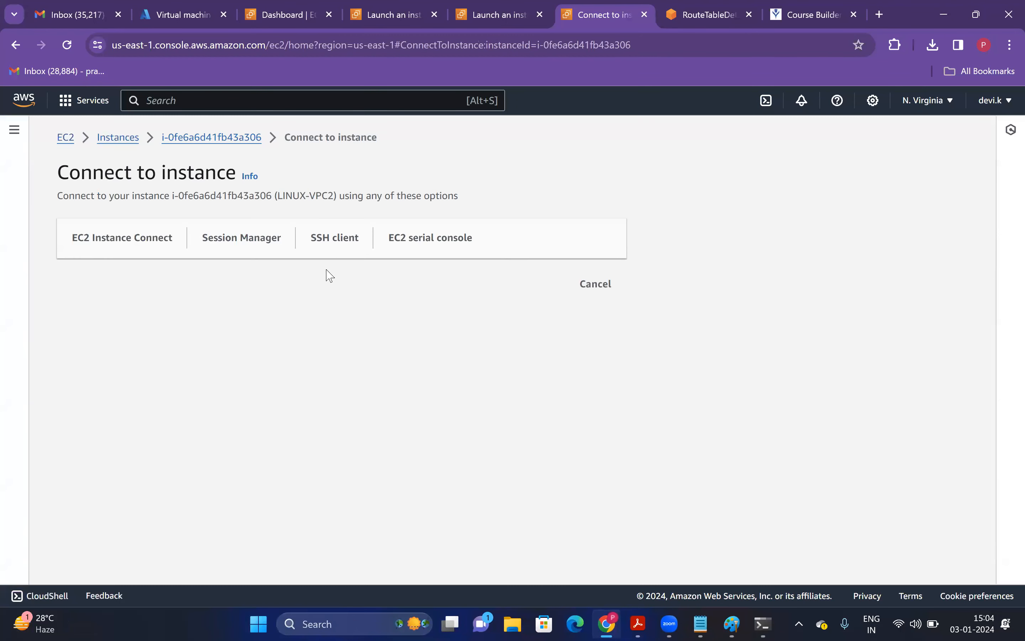
{"action": "left_click", "coordinate": [324, 238]}
{"action": "left_click", "coordinate": [85, 471]}
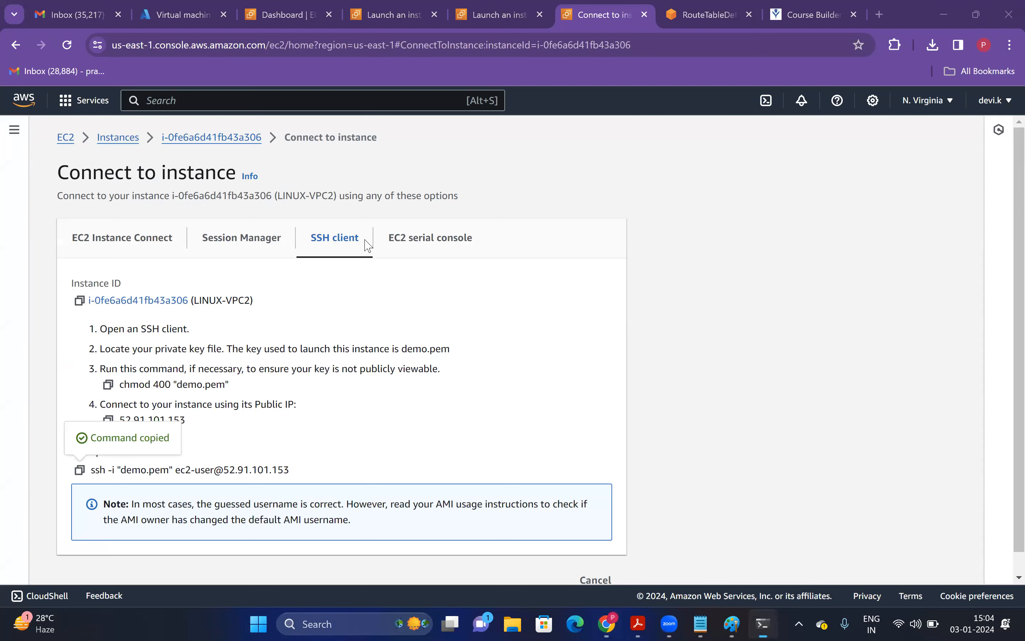
Step: Switch to Command Prompt, run the copied ssh command with demo.pem for ec2-user, and accept the host key with yes
{"action": "key", "text": "alt+Tab"}
{"action": "key", "text": "ctrl+v"}
{"action": "key", "text": "Return"}
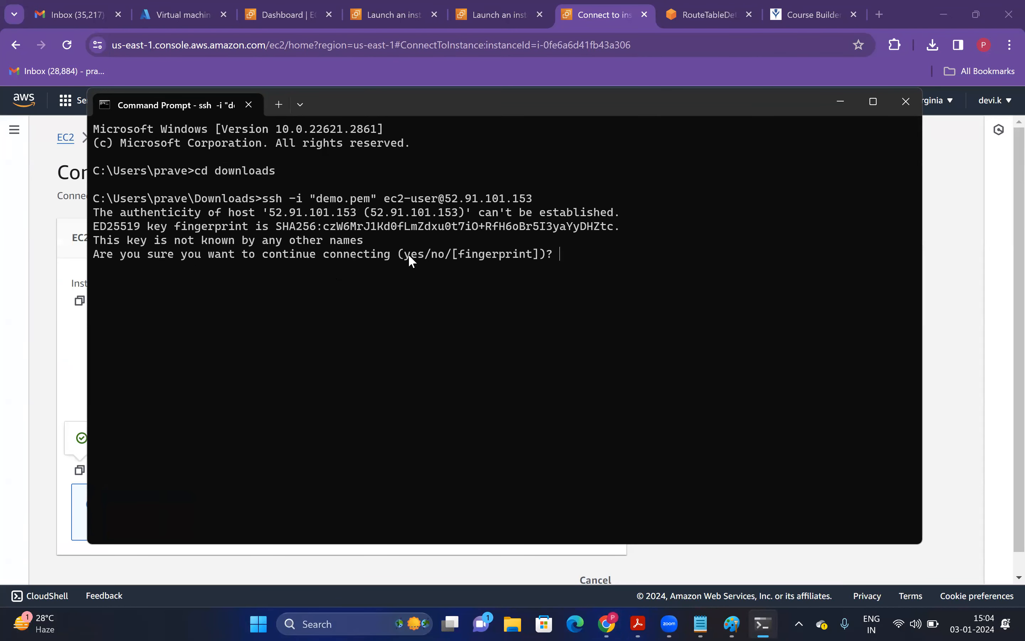
{"action": "type", "text": "yes"}
{"action": "key", "text": "Return"}
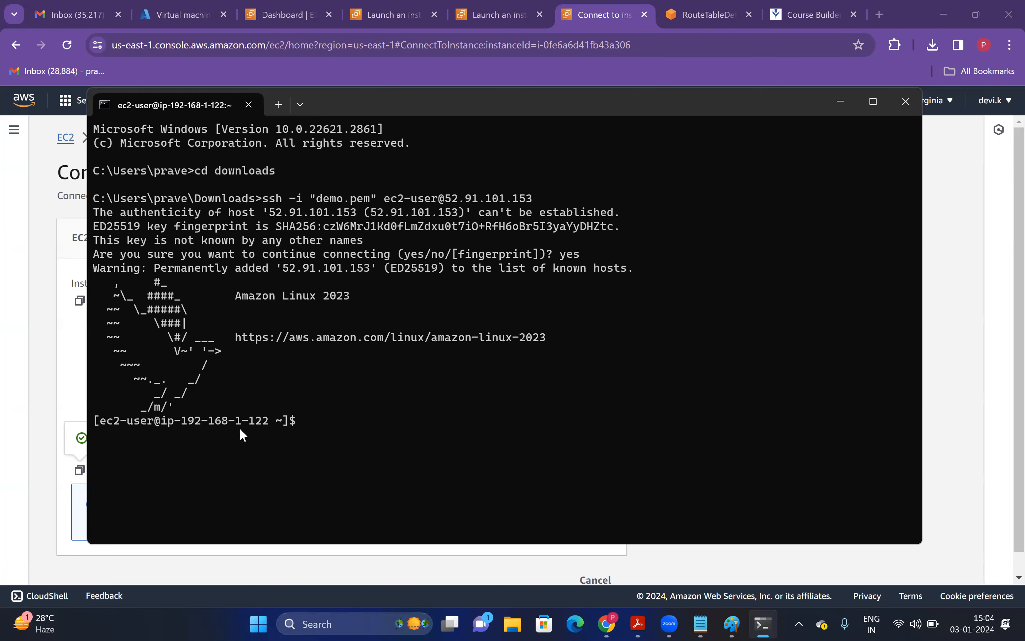
Step: Check the instance's private address against the VPC2 subnet range in the Notepad notes, and close the SSH session window
{"action": "left_click", "coordinate": [763, 622]}
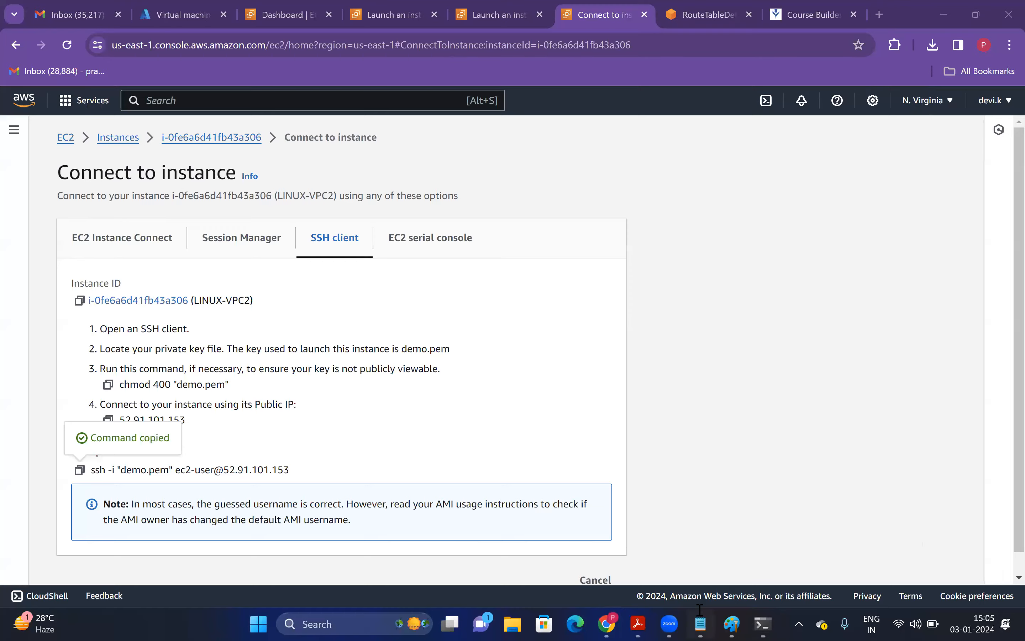
{"action": "left_click", "coordinate": [700, 612]}
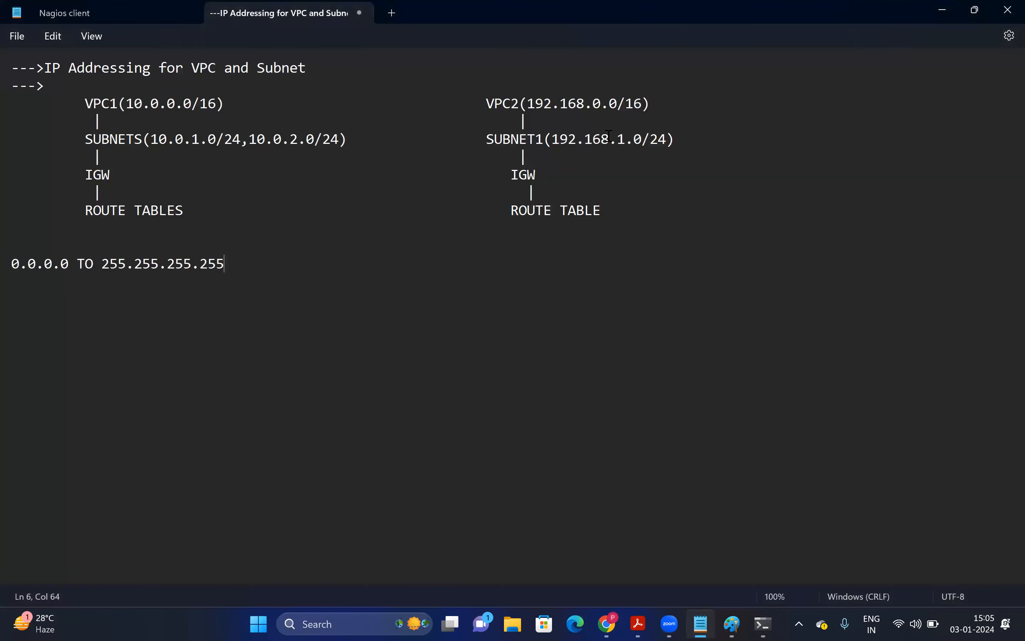
{"action": "left_click", "coordinate": [762, 623]}
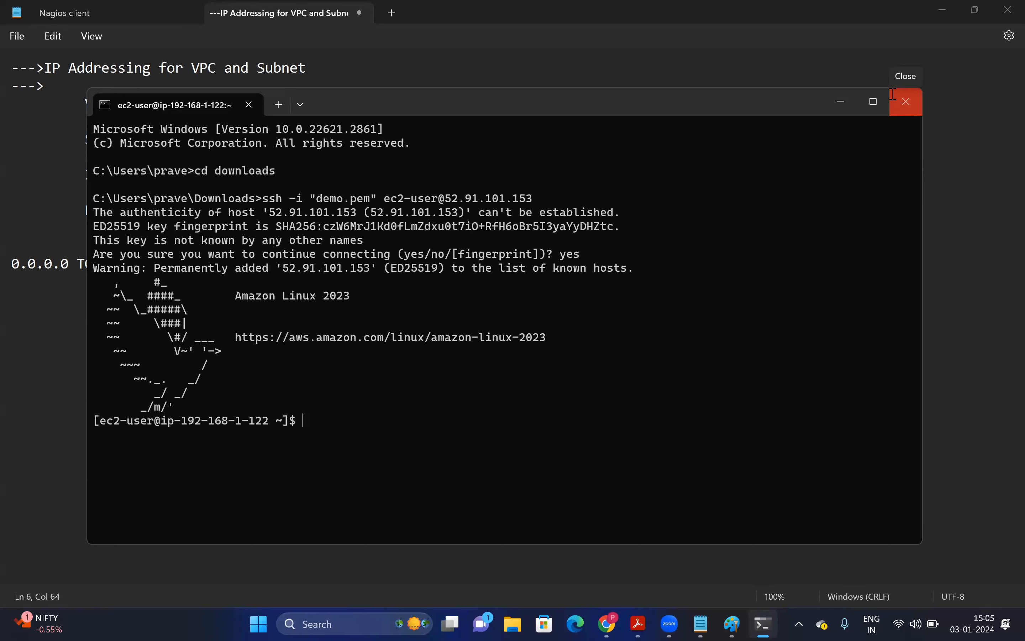
{"action": "left_click", "coordinate": [905, 102]}
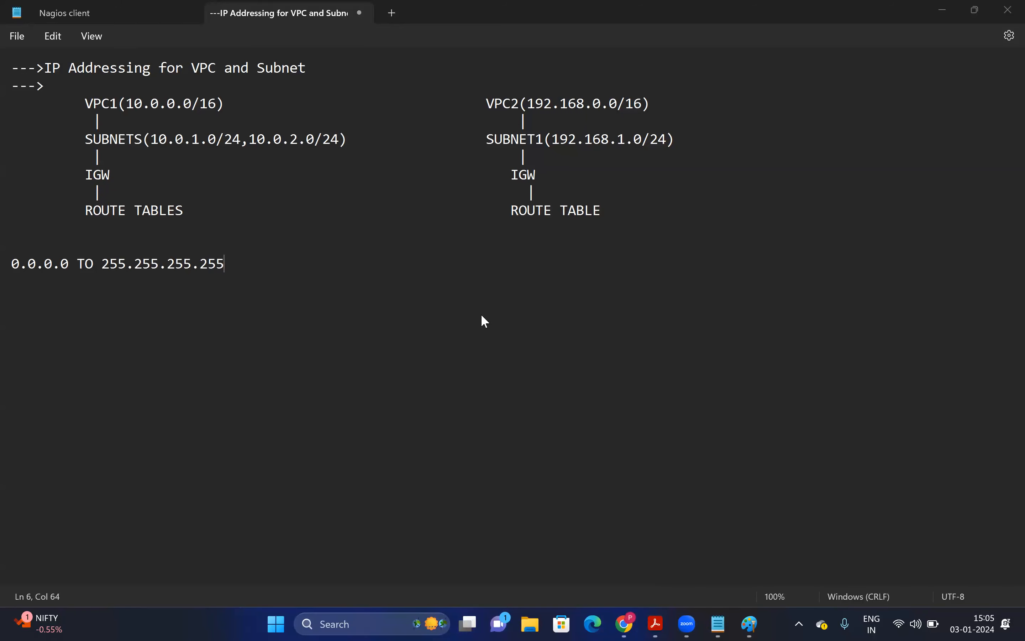
Step: Return to the EC2 instances list in the browser, stop and terminate LINUX-VPC2, and dismiss the notifications
{"action": "key", "text": "alt+Tab"}
{"action": "left_click", "coordinate": [216, 251]}
{"action": "left_click", "coordinate": [706, 139]}
{"action": "left_click", "coordinate": [711, 159]}
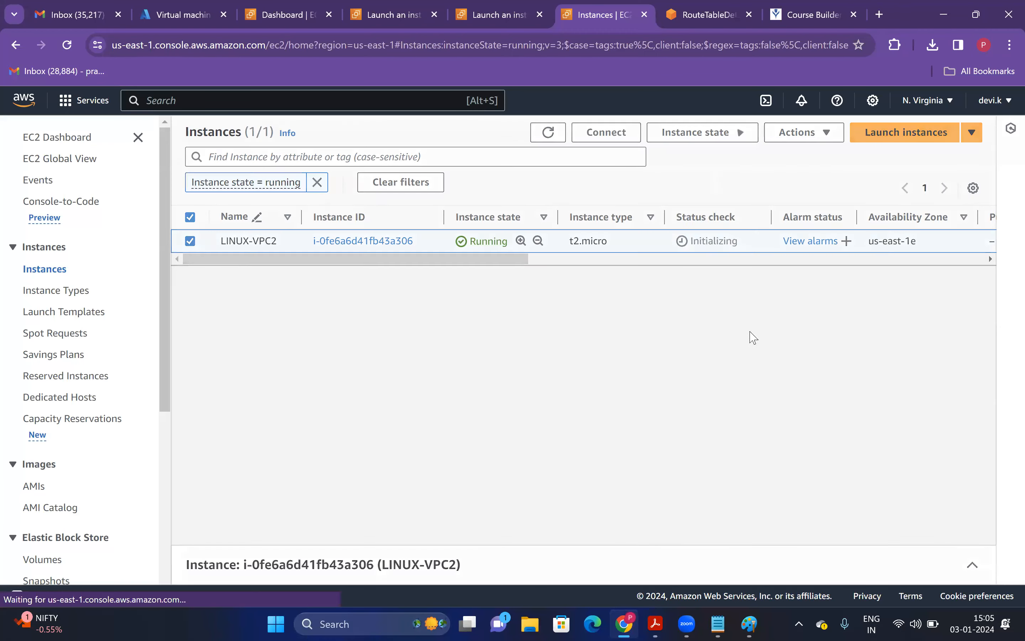
{"action": "left_click", "coordinate": [773, 415]}
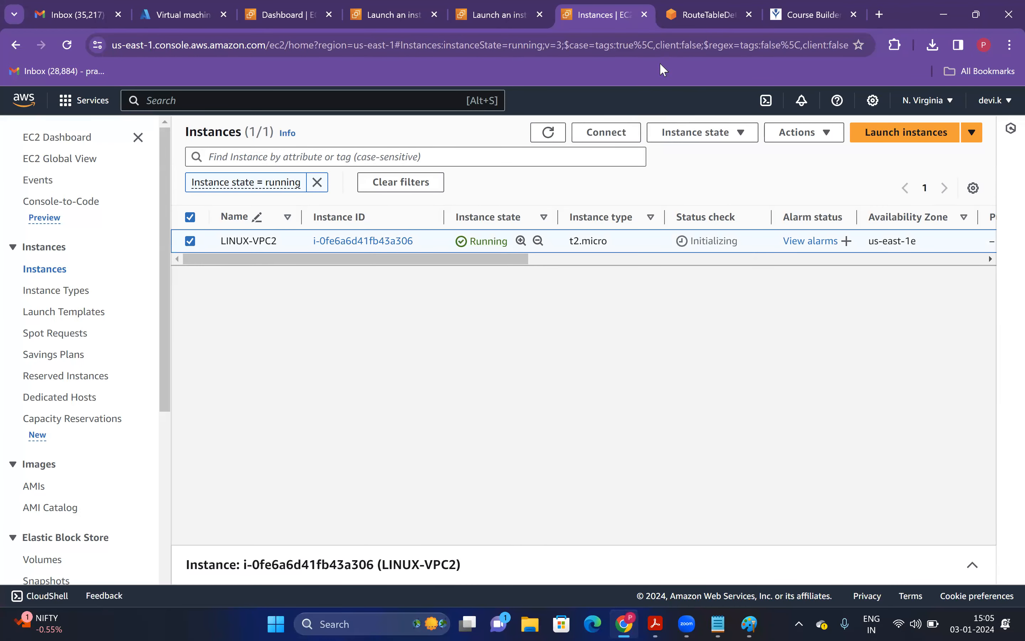
{"action": "left_click", "coordinate": [699, 157]}
{"action": "left_click", "coordinate": [705, 270]}
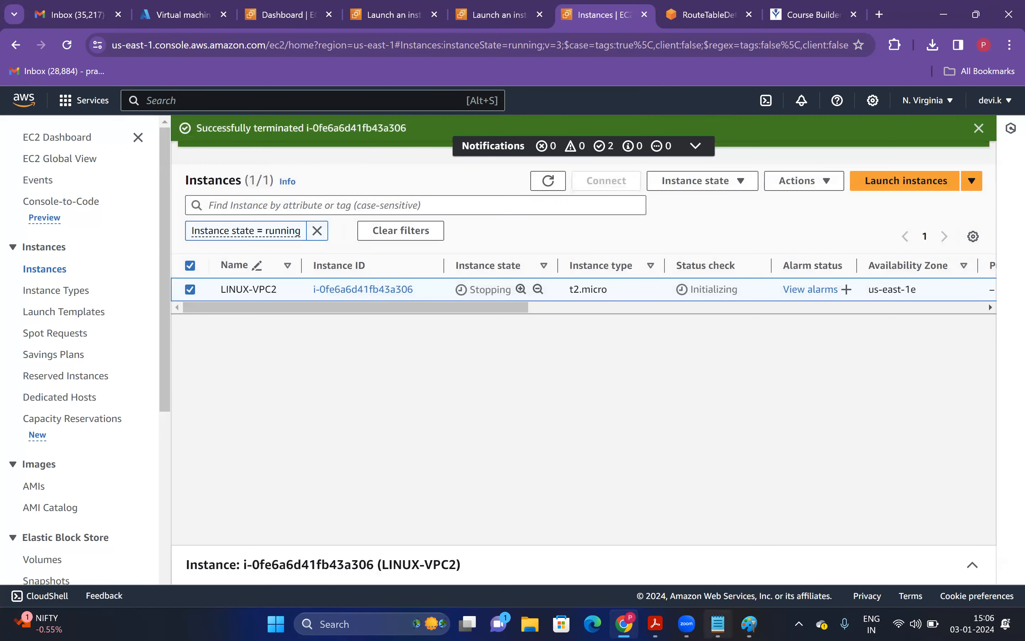
{"action": "left_click", "coordinate": [978, 128]}
{"action": "left_click", "coordinate": [978, 129]}
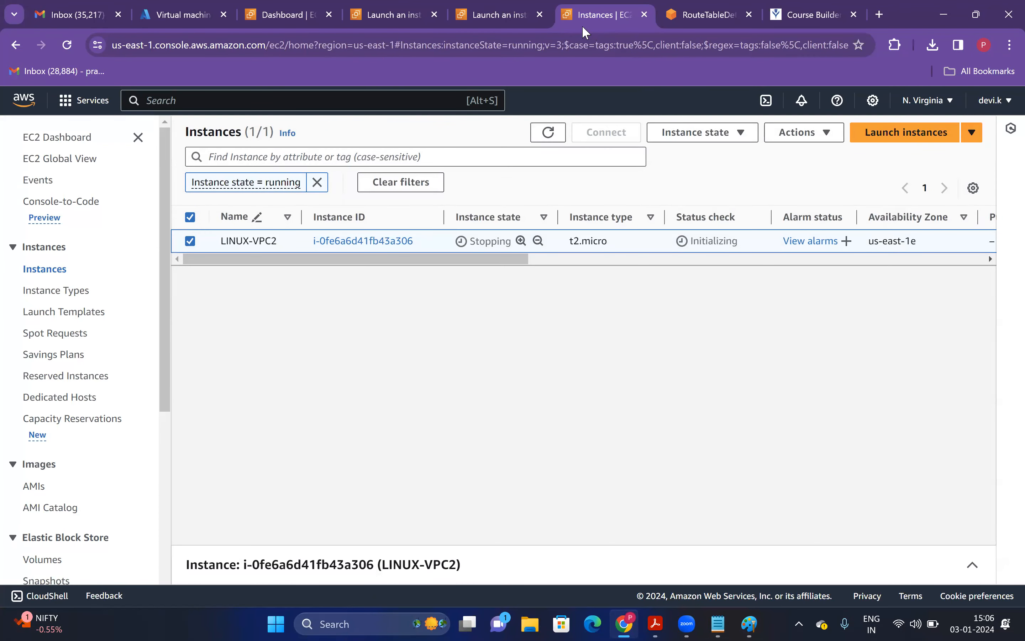
Step: Close the old launch page and begin launching a new instance named UBUNTU-VPC1
{"action": "left_click", "coordinate": [497, 15]}
{"action": "left_click", "coordinate": [539, 15]}
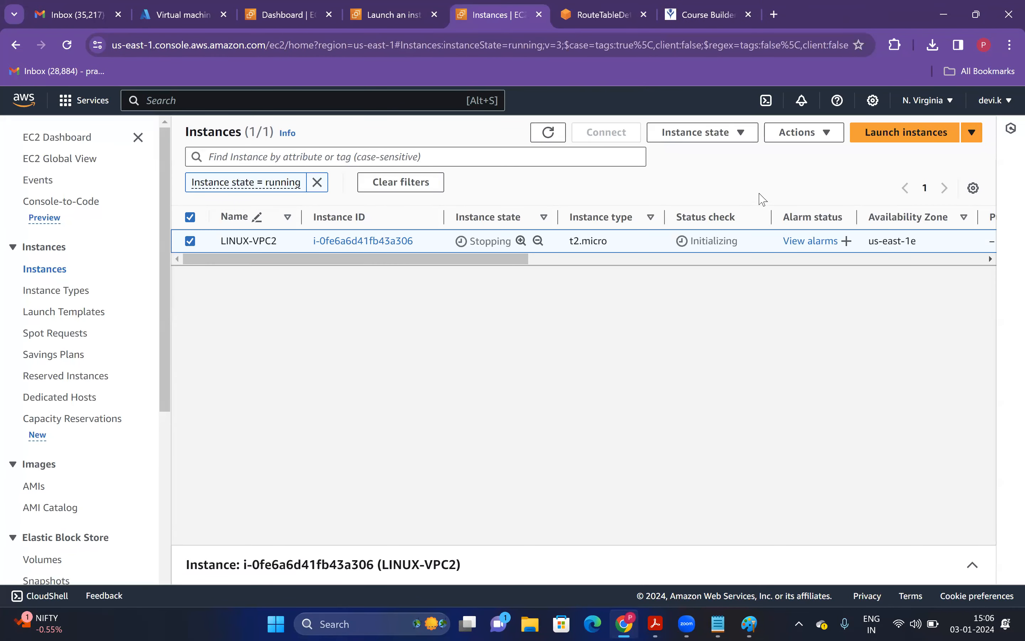
{"action": "left_click", "coordinate": [905, 133]}
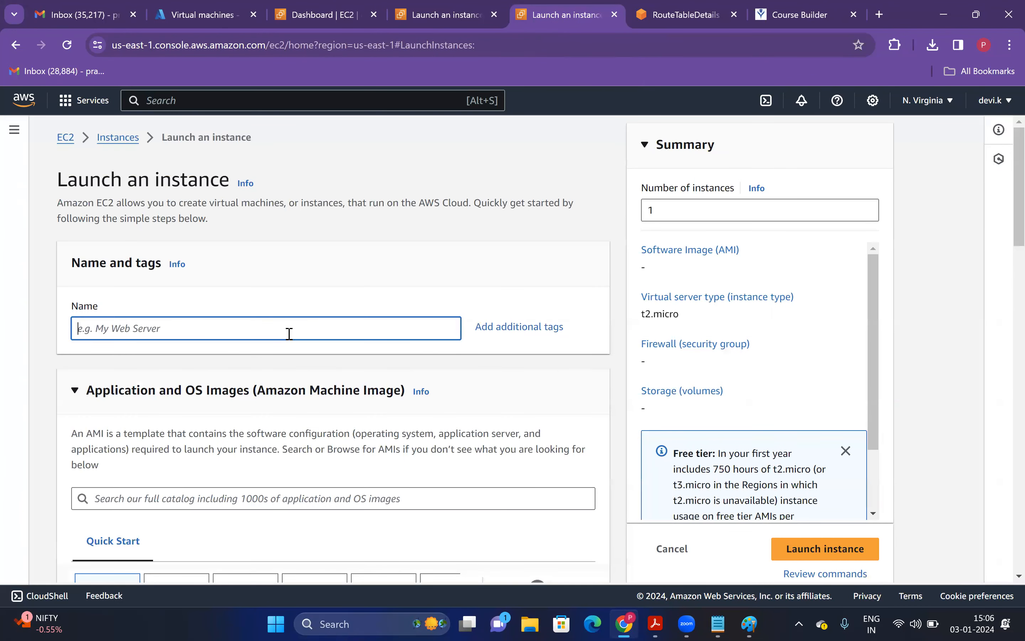
{"action": "type", "text": "UBUNTGU"}
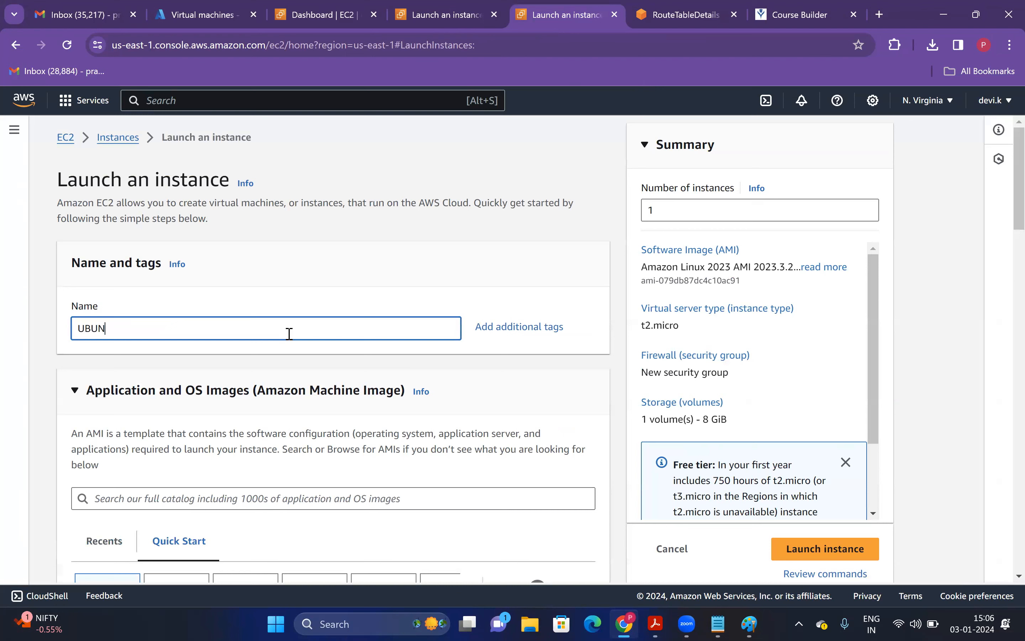
{"action": "key", "text": "BackSpace"}
{"action": "key", "text": "BackSpace"}
{"action": "key", "text": "BackSpace"}
{"action": "key", "text": "BackSpace"}
{"action": "key", "text": "BackSpace"}
{"action": "key", "text": "BackSpace"}
{"action": "type", "text": "UBUNTU-VPC1"}
Step: Choose the Ubuntu image and the existing demo key pair for UBUNTU-VPC1, keeping the t2.micro instance type
{"action": "scroll", "coordinate": [1006, 238], "scroll_direction": "down", "scroll_amount": 2}
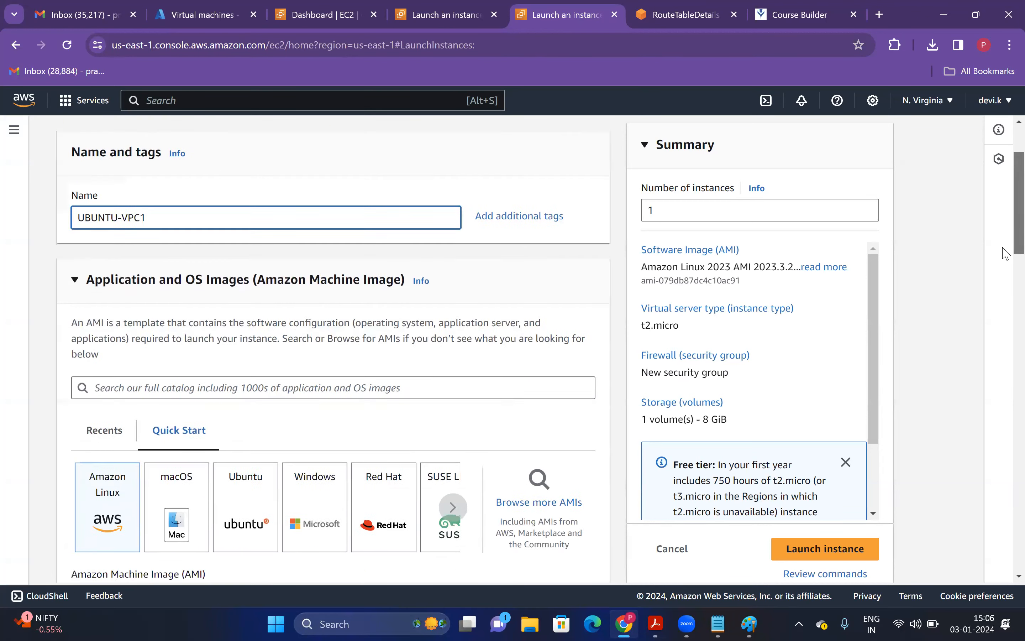
{"action": "scroll", "coordinate": [1006, 253], "scroll_direction": "down", "scroll_amount": 3}
{"action": "left_click", "coordinate": [249, 378]}
{"action": "scroll", "coordinate": [1005, 254], "scroll_direction": "down", "scroll_amount": 10}
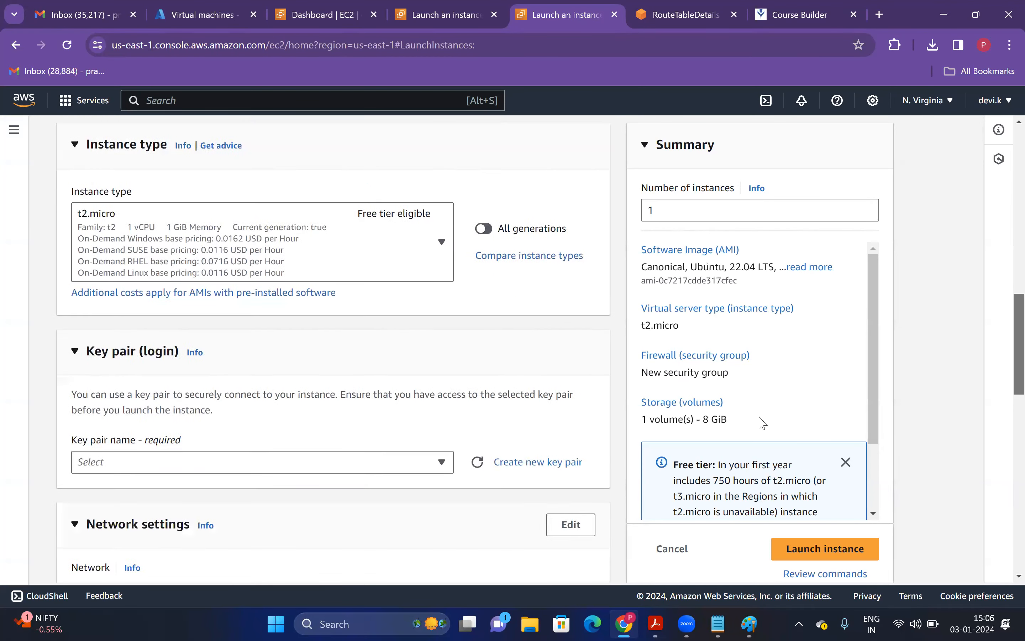
{"action": "scroll", "coordinate": [313, 347], "scroll_direction": "down", "scroll_amount": 2}
{"action": "left_click", "coordinate": [311, 351]}
{"action": "left_click", "coordinate": [142, 418]}
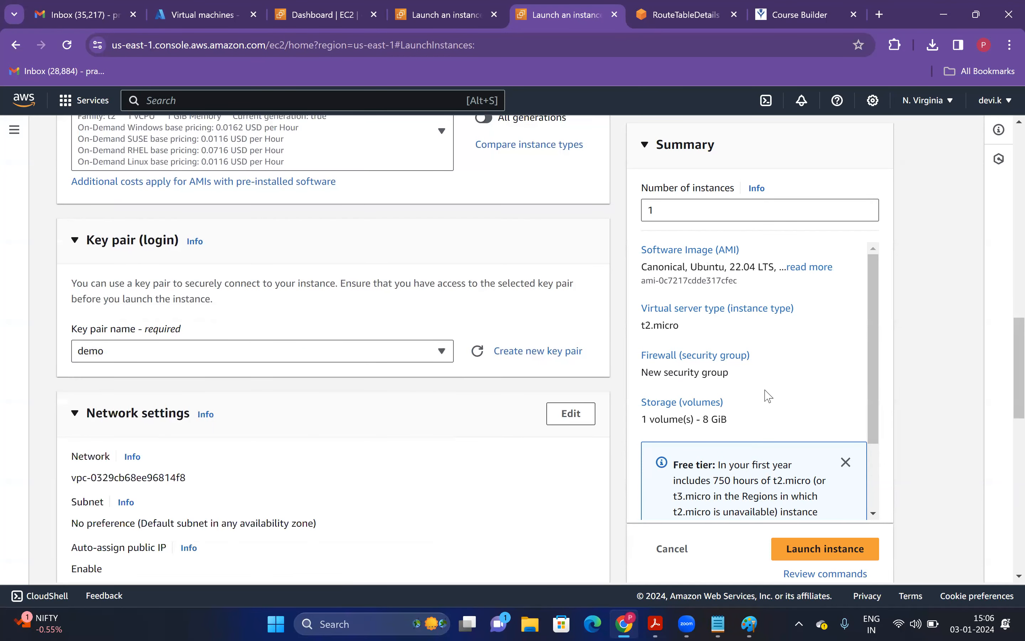
{"action": "scroll", "coordinate": [1007, 379], "scroll_direction": "down", "scroll_amount": 5}
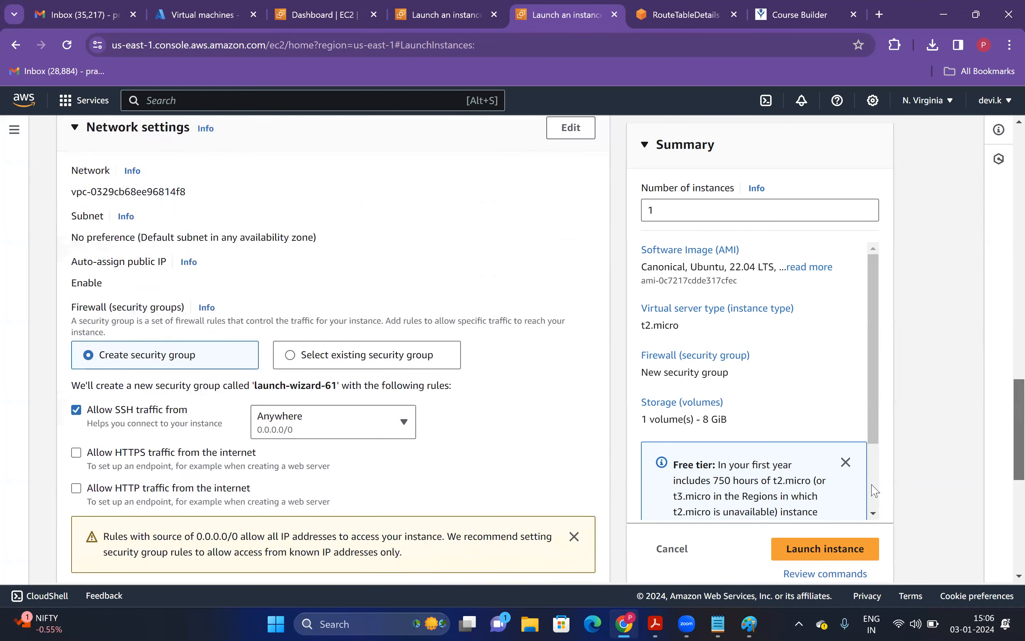
Step: Allow HTTPS and HTTP traffic from the internet, and set the instance's VPC to CUSTOM-VPC1 in the network settings
{"action": "left_click", "coordinate": [201, 466]}
{"action": "left_click", "coordinate": [203, 487]}
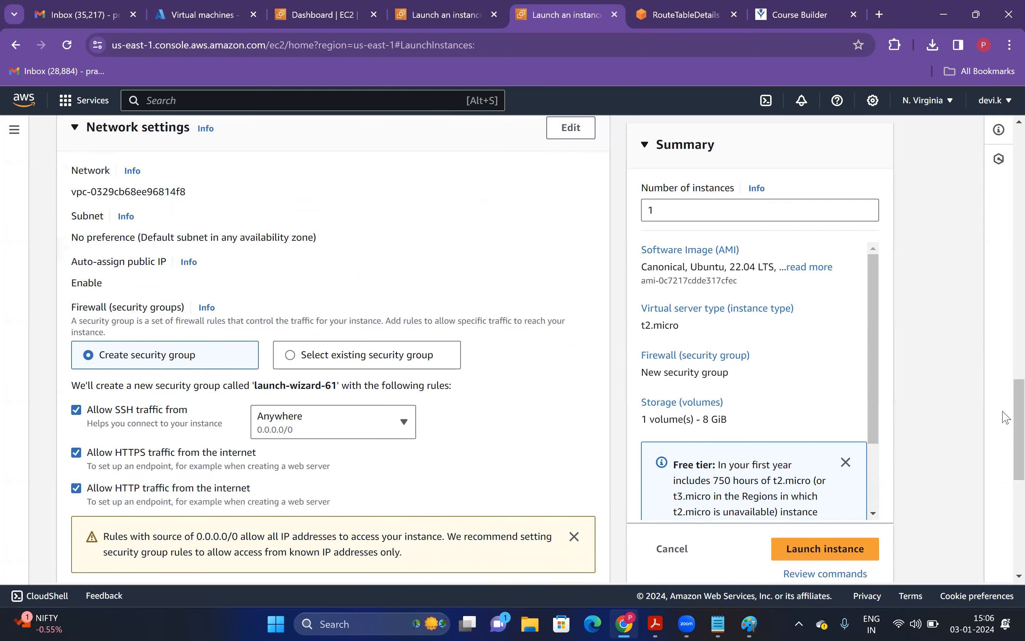
{"action": "scroll", "coordinate": [1007, 403], "scroll_direction": "up", "scroll_amount": 4}
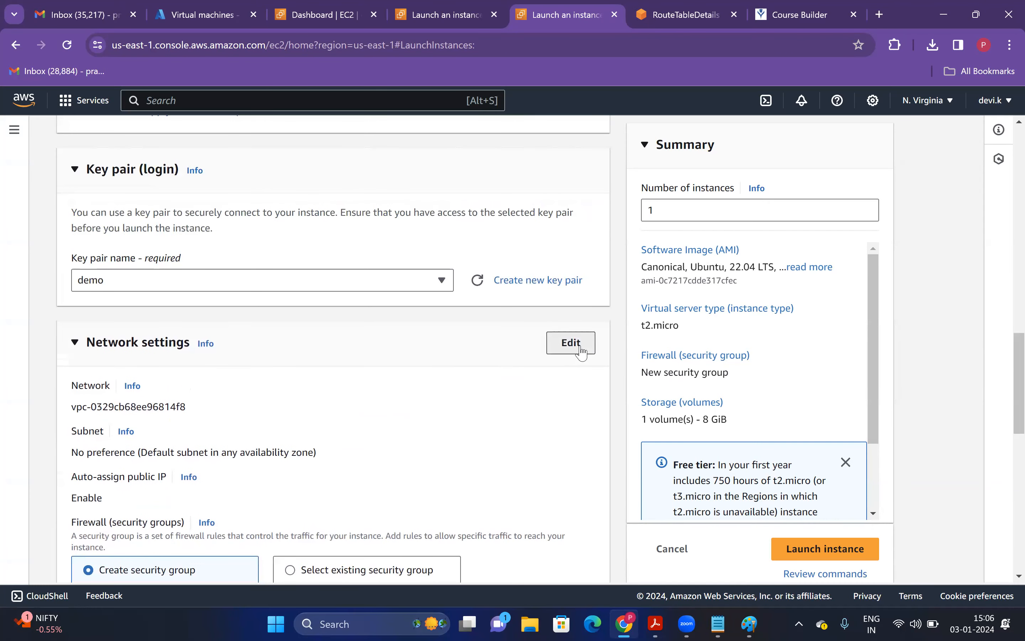
{"action": "left_click", "coordinate": [571, 343]}
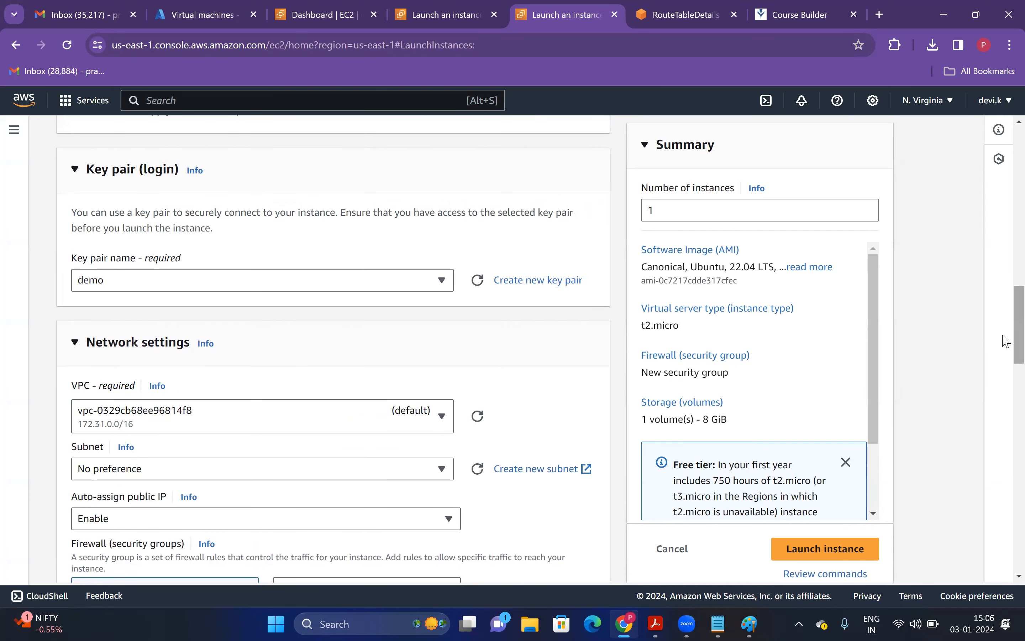
{"action": "scroll", "coordinate": [1007, 347], "scroll_direction": "down", "scroll_amount": 5}
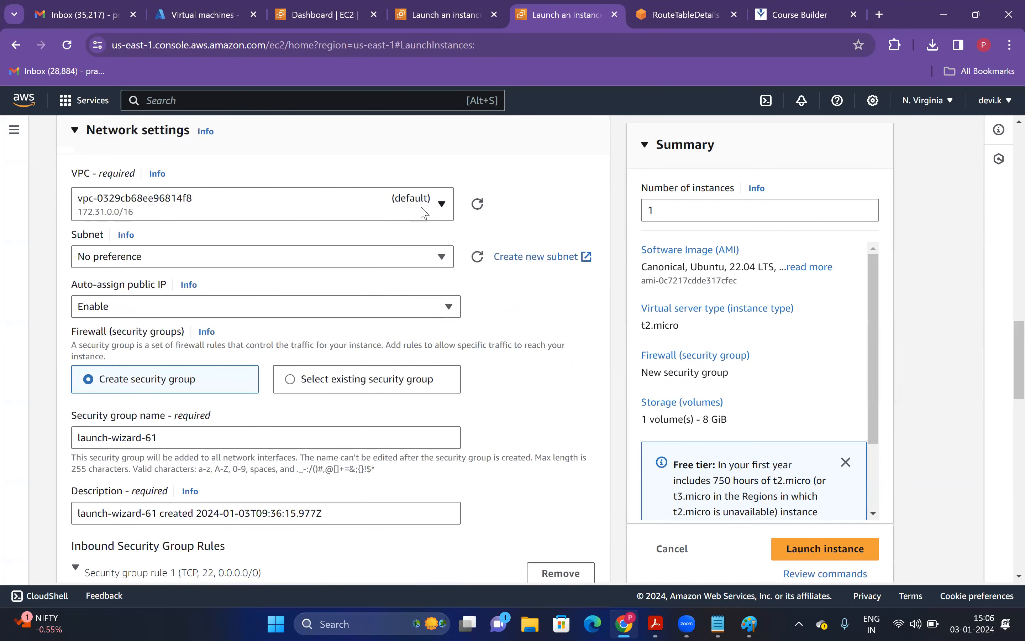
{"action": "left_click", "coordinate": [243, 219]}
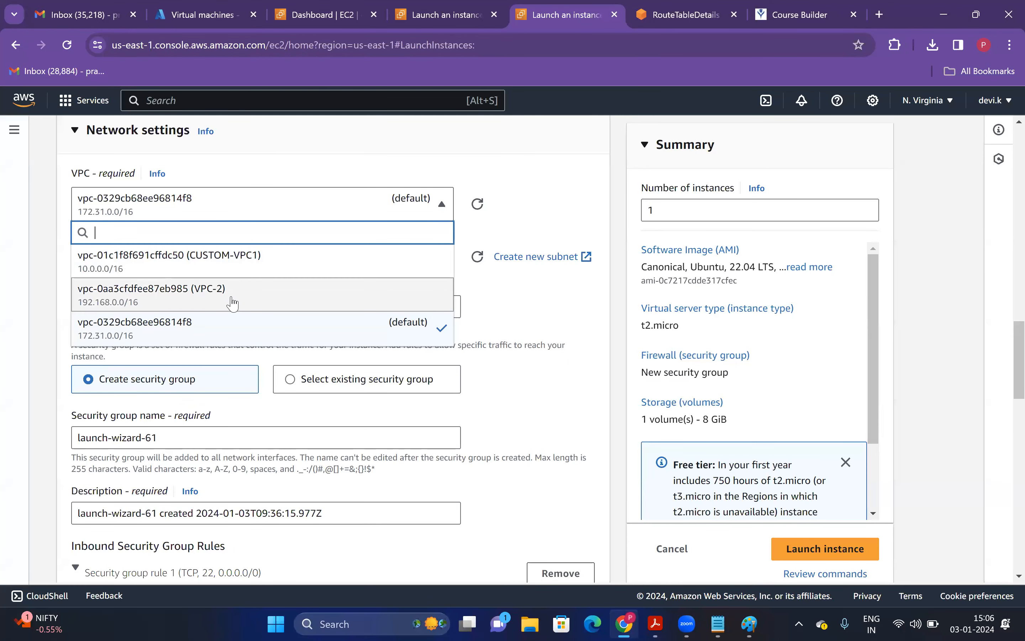
{"action": "left_click", "coordinate": [225, 265]}
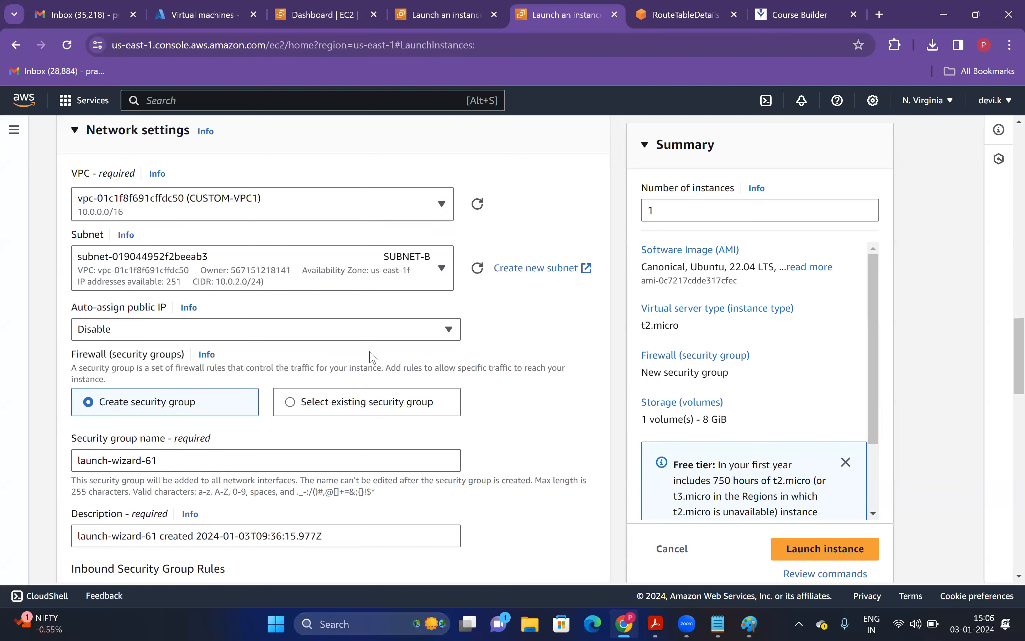
Step: Set the subnet to SUBNET-B and enable auto-assigning a public IP
{"action": "left_click", "coordinate": [210, 280]}
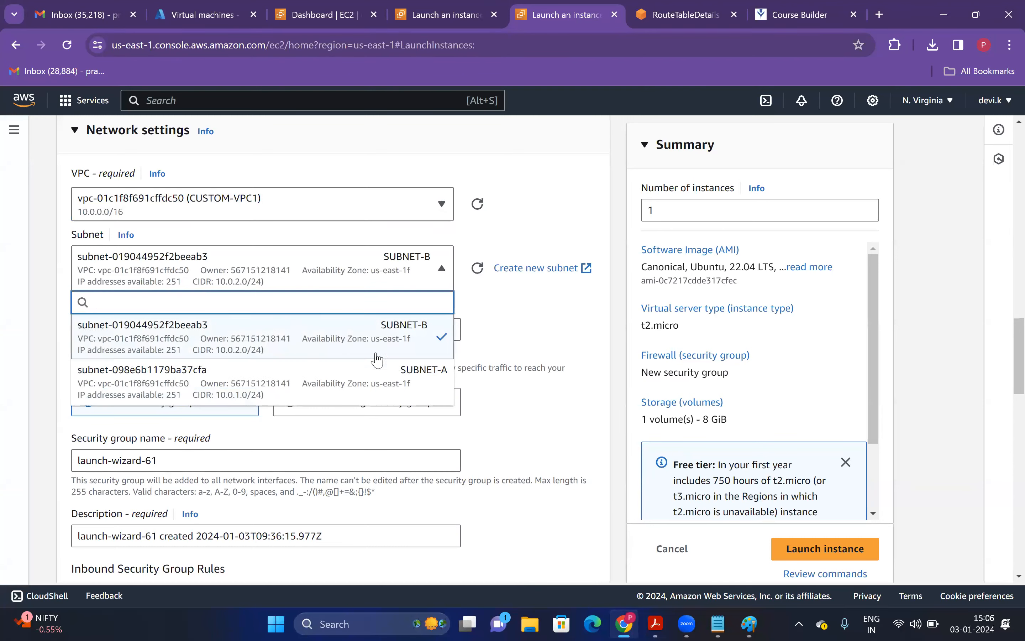
{"action": "left_click", "coordinate": [391, 366]}
{"action": "left_click", "coordinate": [413, 278]}
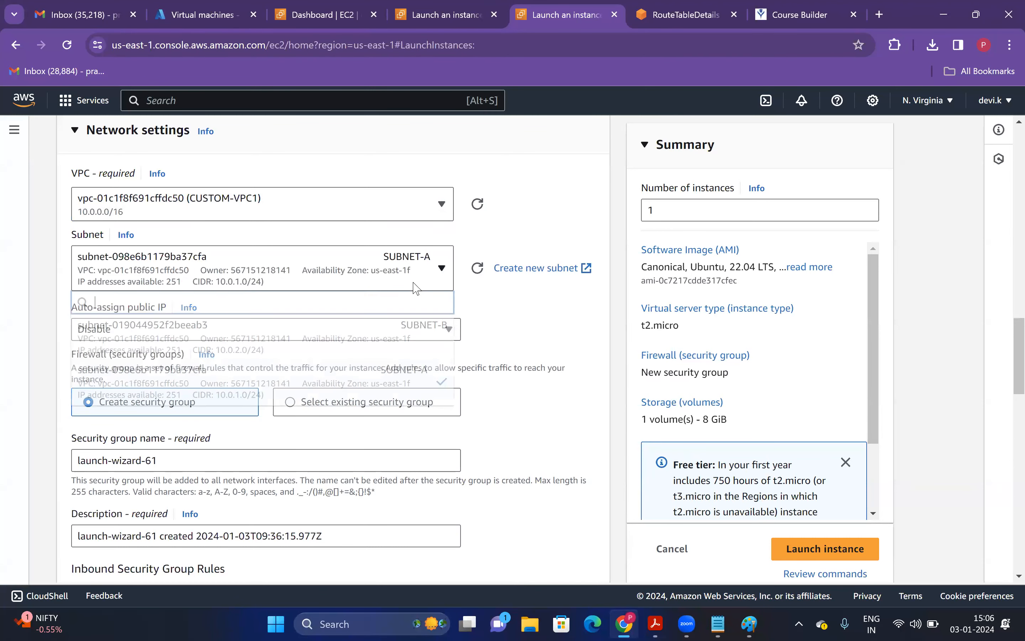
{"action": "left_click", "coordinate": [419, 332]}
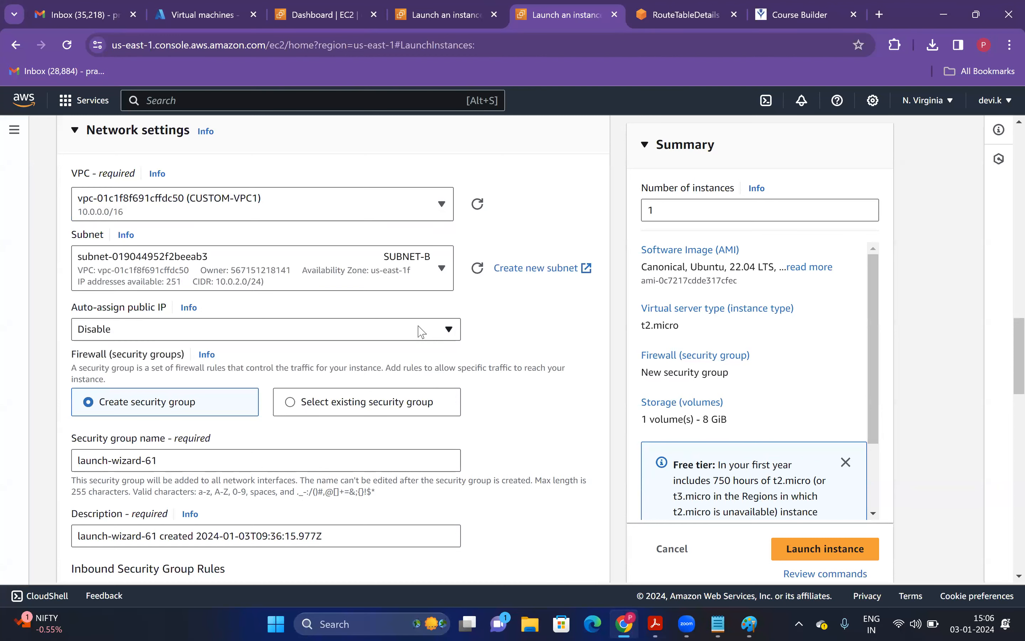
{"action": "left_click", "coordinate": [396, 334]}
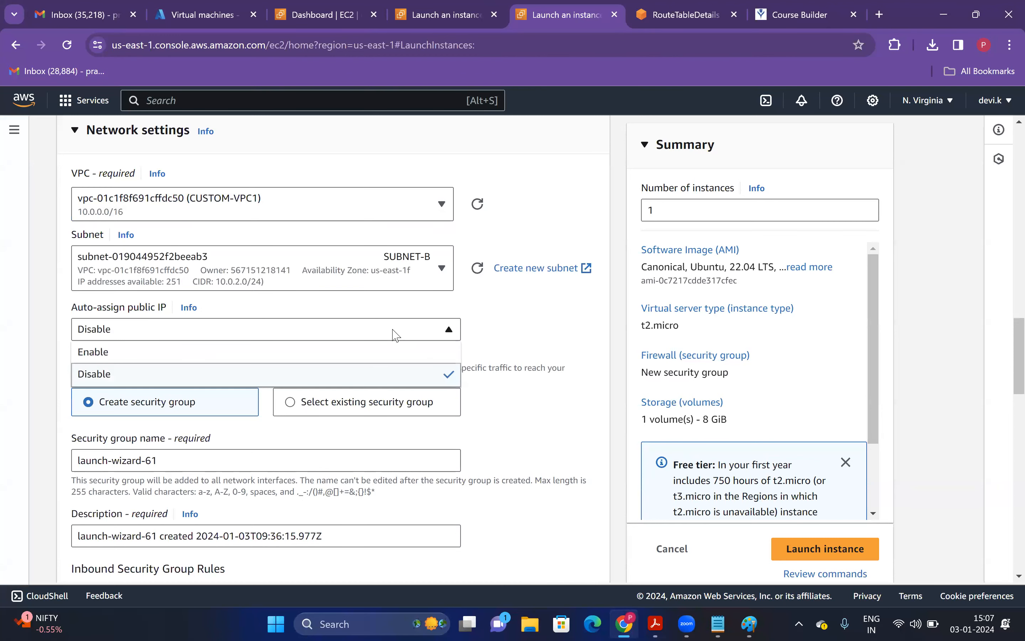
{"action": "left_click", "coordinate": [167, 358]}
Step: Launch the UBUNTU-VPC1 instance and open it in the EC2 instances list
{"action": "left_click_drag", "start_coordinate": [1016, 361], "coordinate": [1002, 484]}
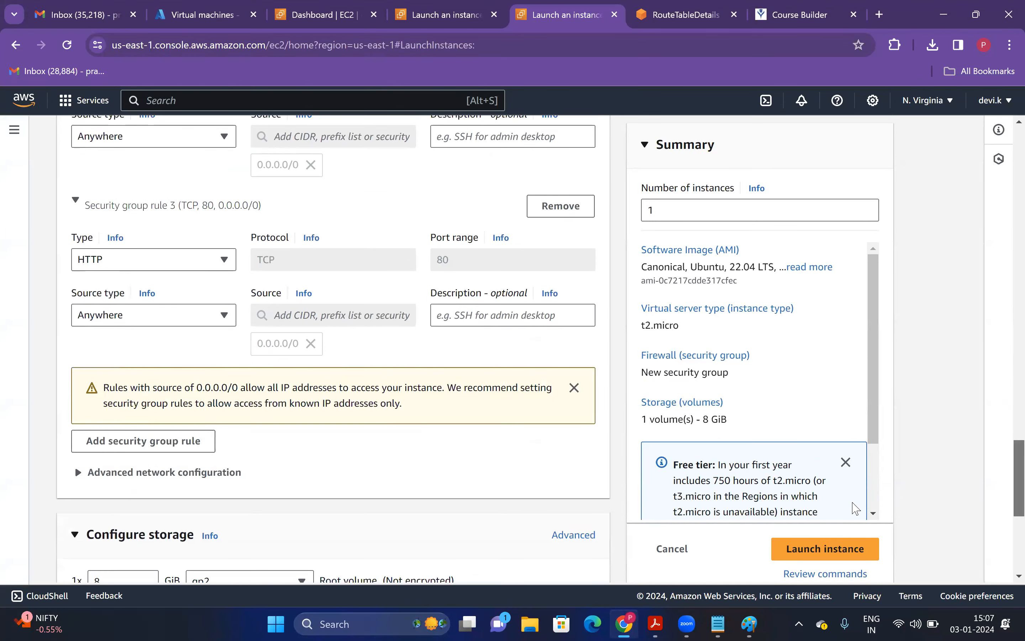
{"action": "left_click", "coordinate": [832, 548]}
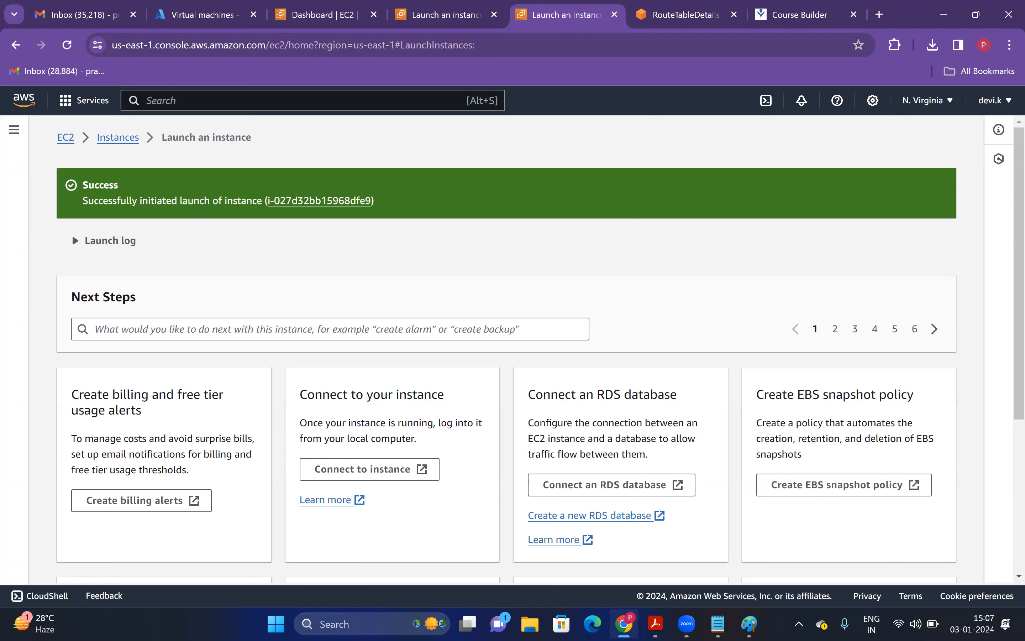
{"action": "left_click", "coordinate": [350, 199]}
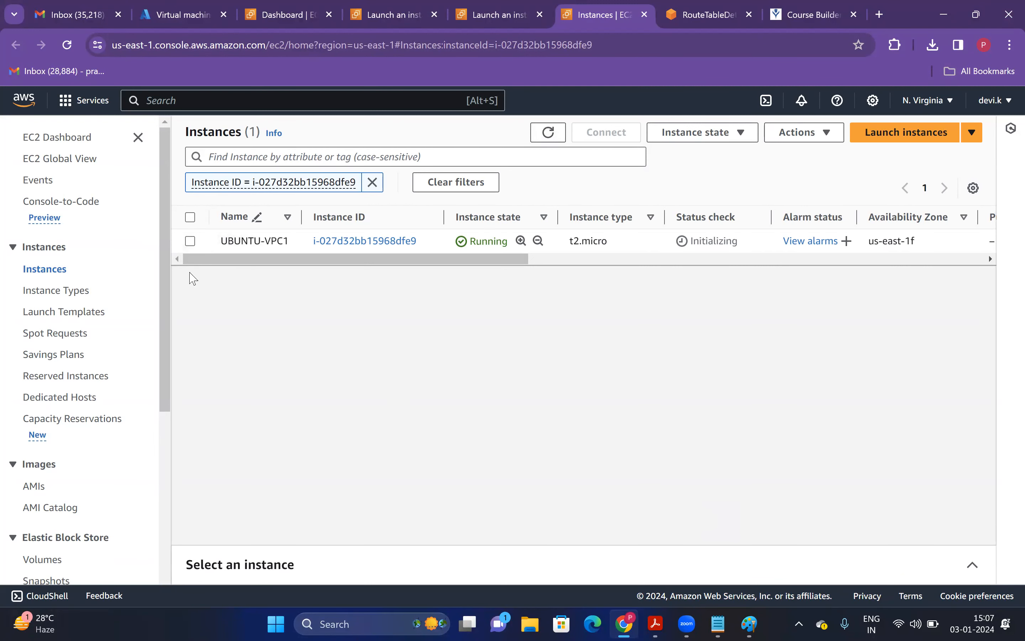
Step: Open a single Command Prompt window and change to the downloads folder
{"action": "key", "text": "super"}
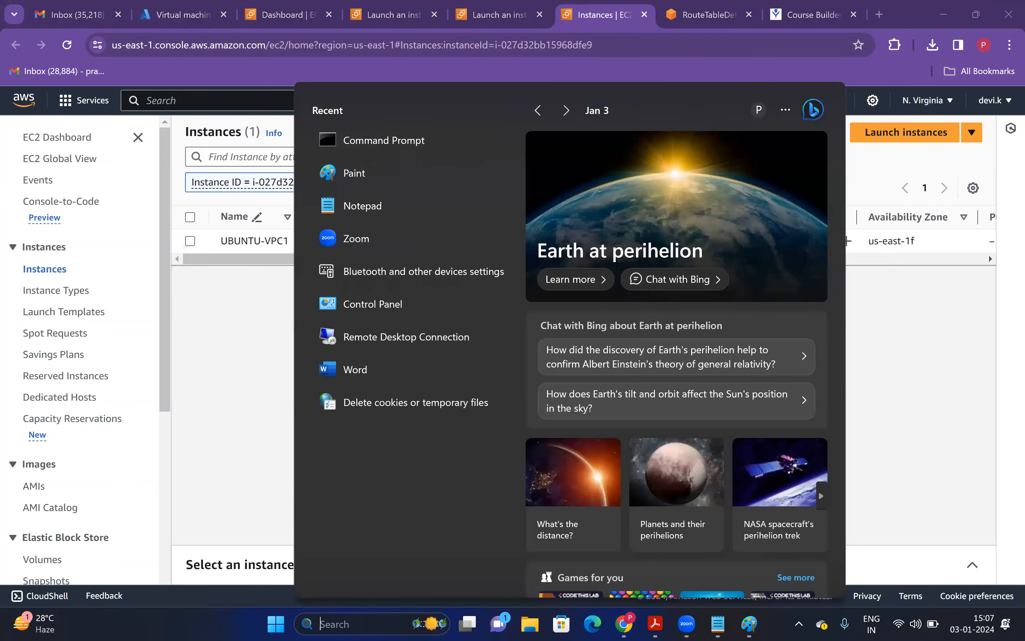
{"action": "type", "text": "CMD"}
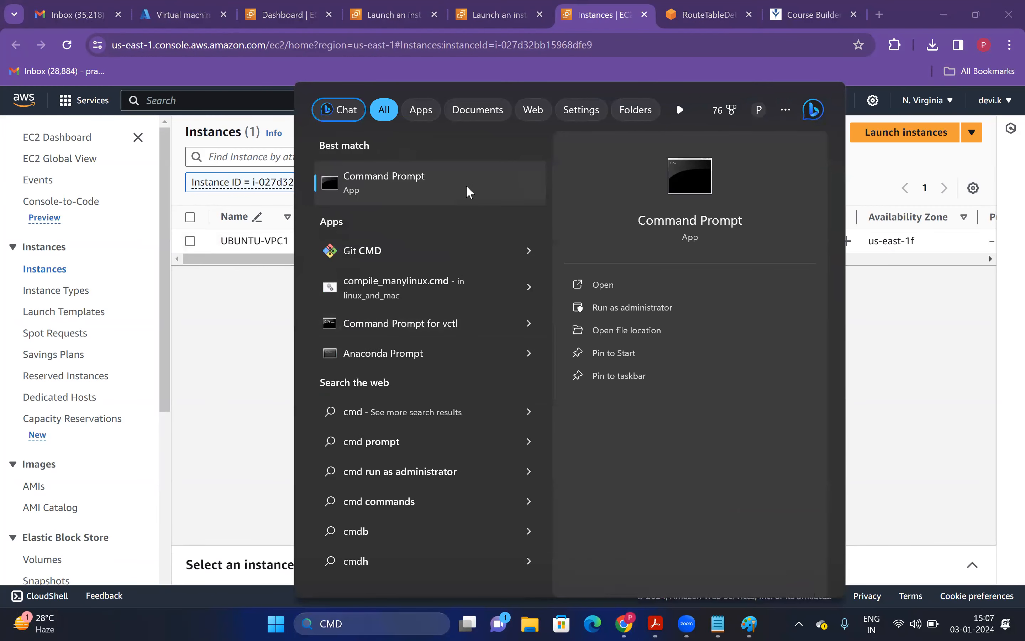
{"action": "double_click", "coordinate": [467, 187]}
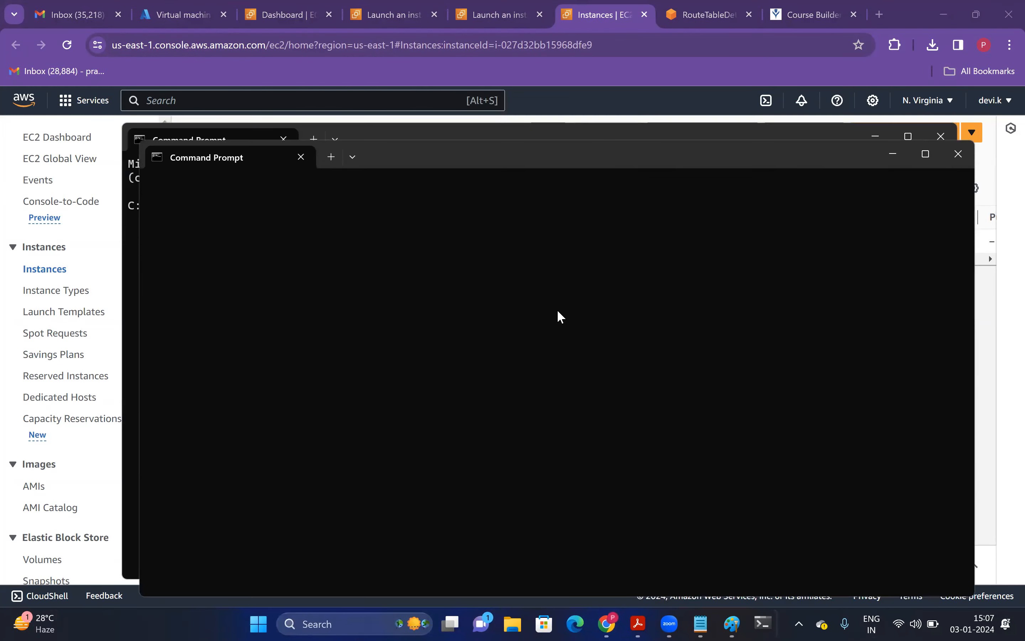
{"action": "left_click", "coordinate": [950, 159]}
{"action": "type", "text": "cd downloads"}
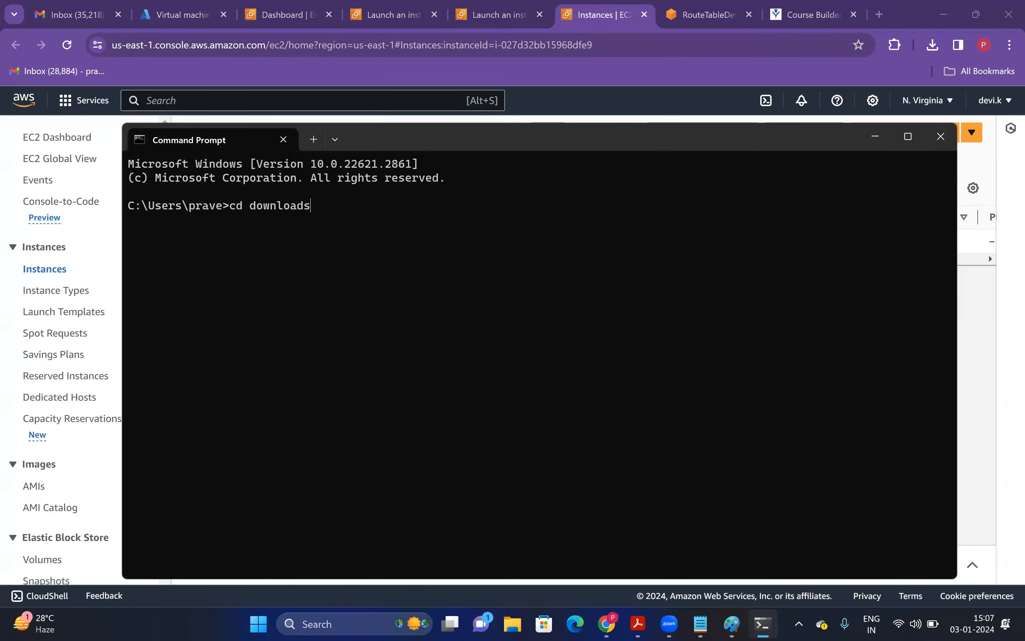
{"action": "key", "text": "Return"}
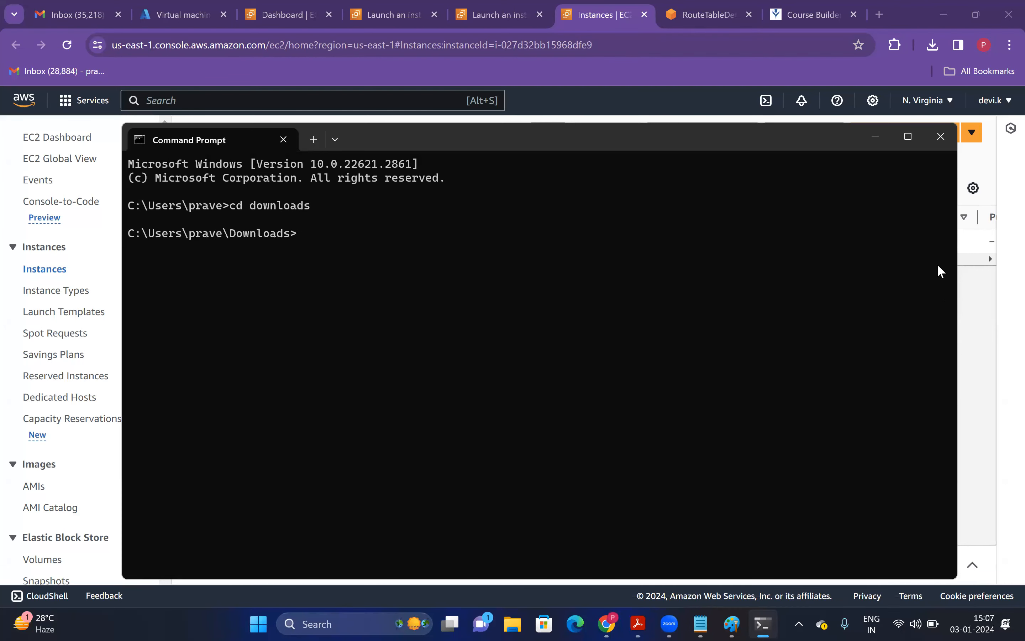
Step: Return to the browser and copy the example SSH client command for connecting to UBUNTU-VPC1
{"action": "left_click", "coordinate": [972, 339]}
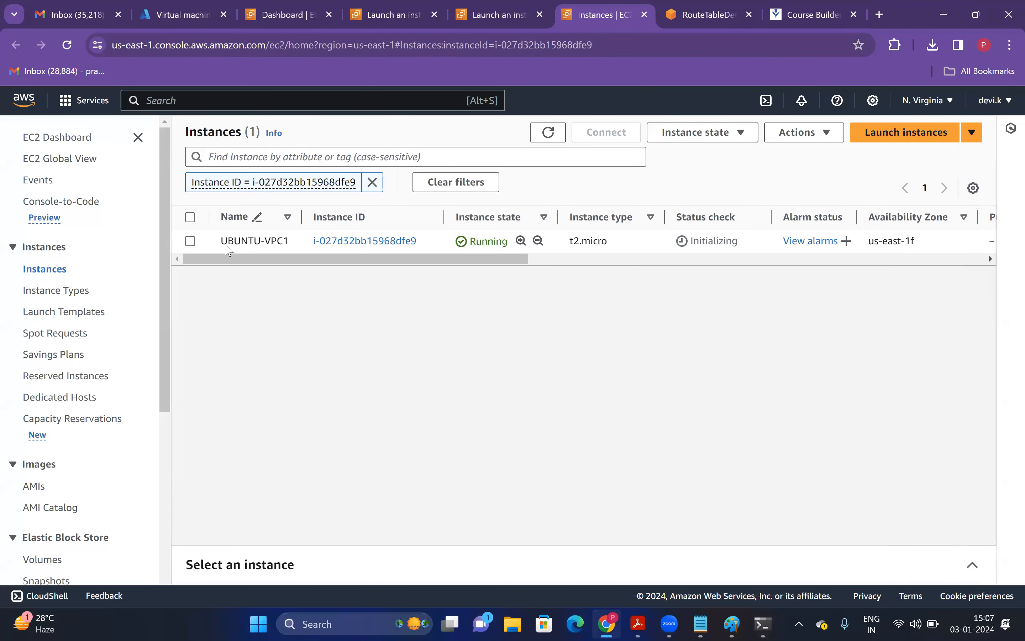
{"action": "left_click", "coordinate": [498, 235]}
{"action": "left_click", "coordinate": [606, 133]}
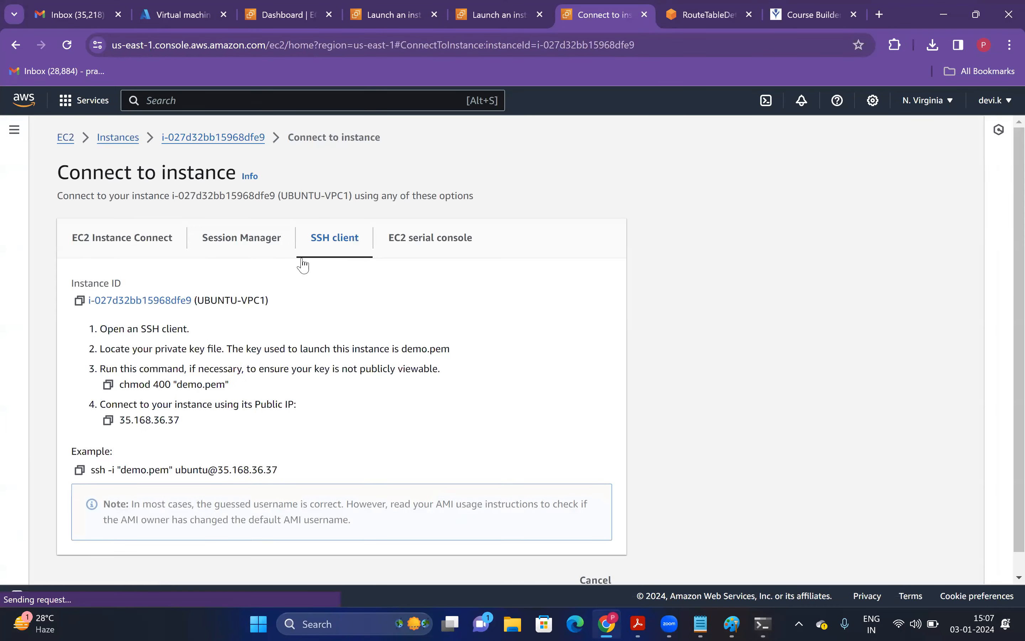
{"action": "left_click", "coordinate": [79, 470]}
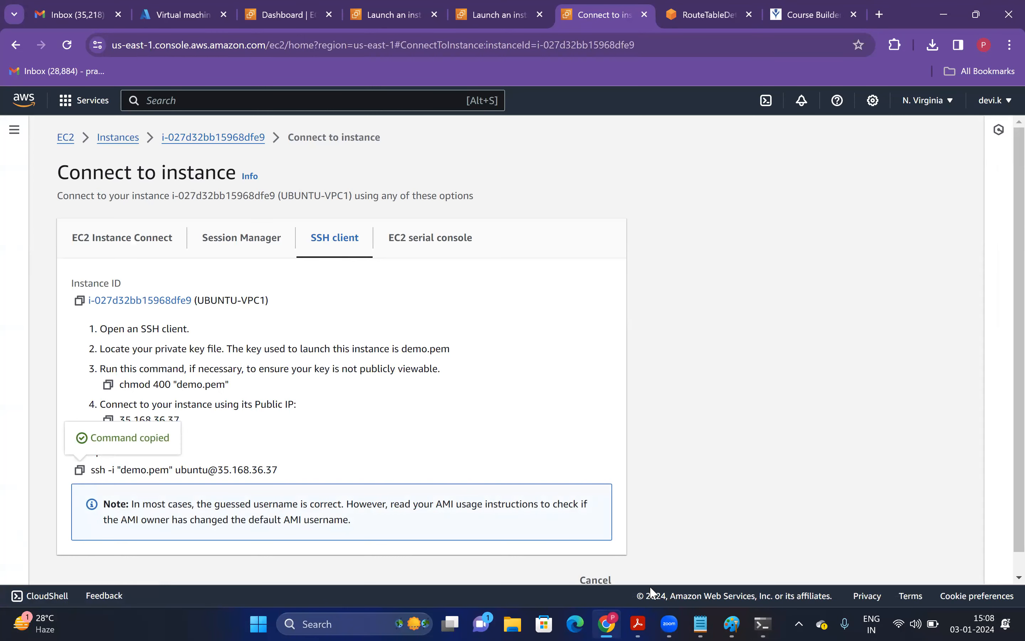
Step: Switch to Command Prompt, run the copied ssh command with demo.pem for the ubuntu user, and accept the host key with yes
{"action": "key", "text": "alt+Tab"}
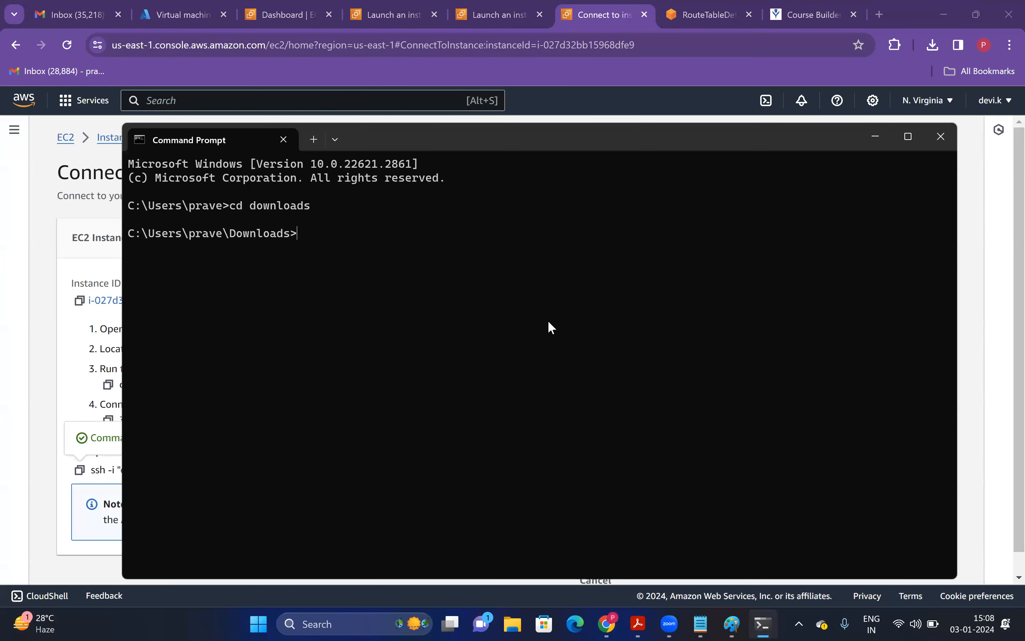
{"action": "key", "text": "ctrl+v"}
{"action": "key", "text": "Return"}
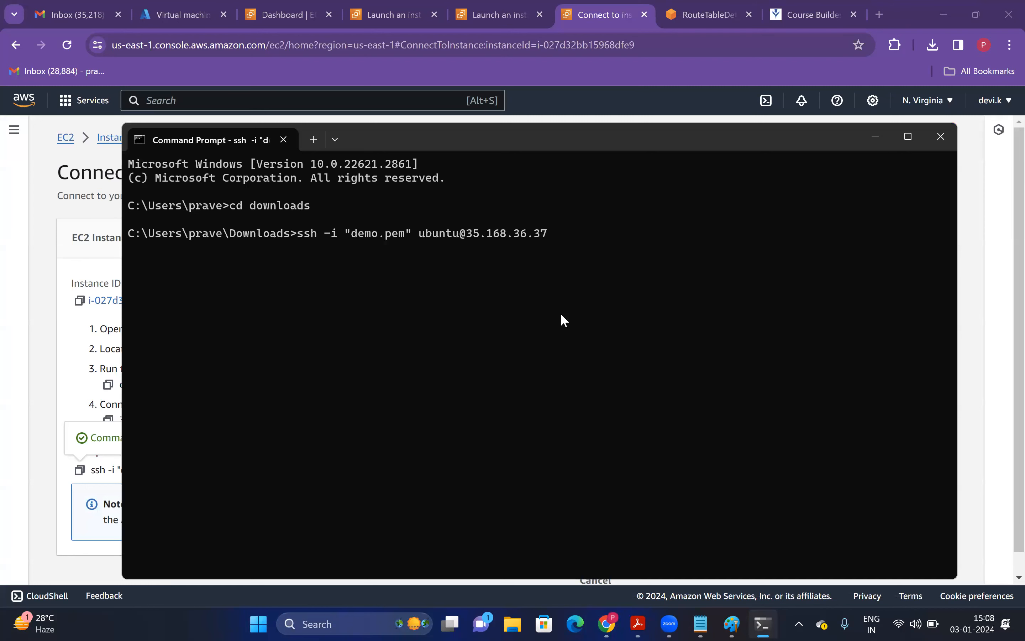
{"action": "type", "text": "yes"}
{"action": "key", "text": "Return"}
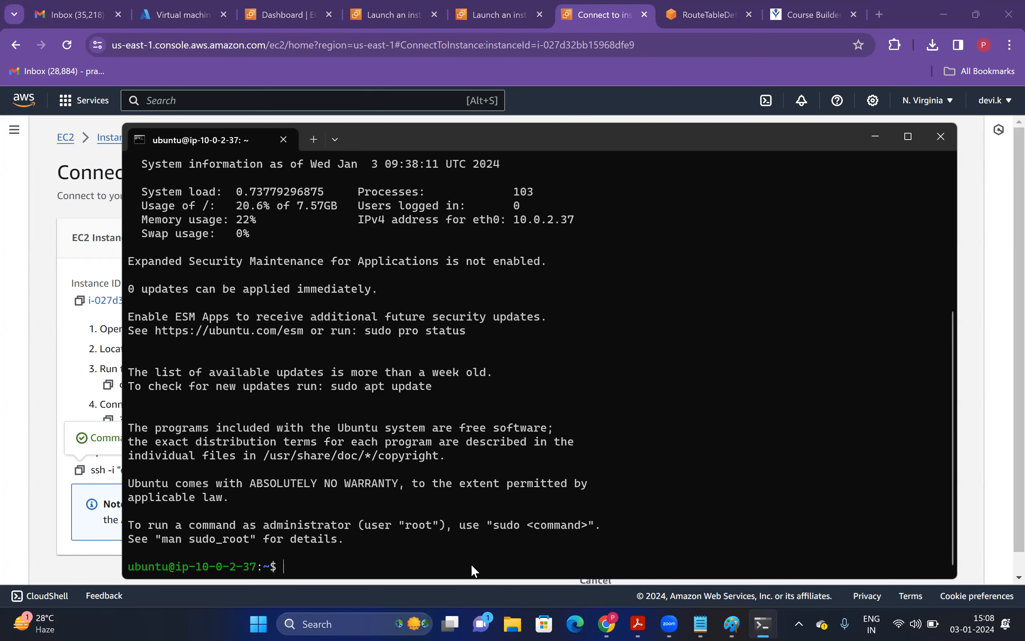
Step: Compare the instance's private address at the shell prompt with the VPC1 subnet ranges in the Notepad notes, and return to the SSH session
{"action": "left_click_drag", "start_coordinate": [201, 566], "coordinate": [243, 567]}
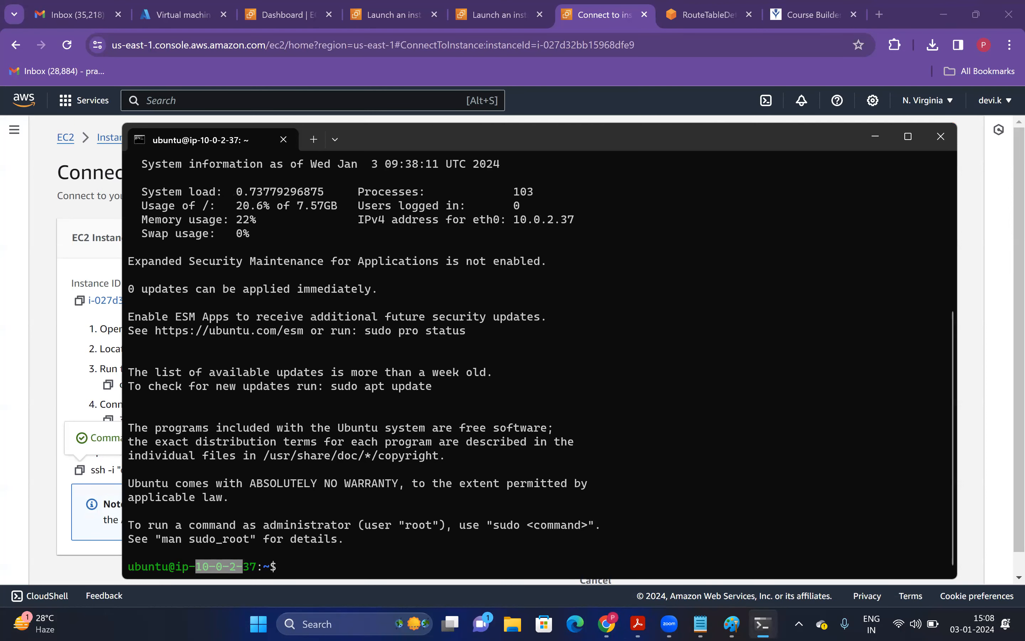
{"action": "left_click", "coordinate": [700, 624]}
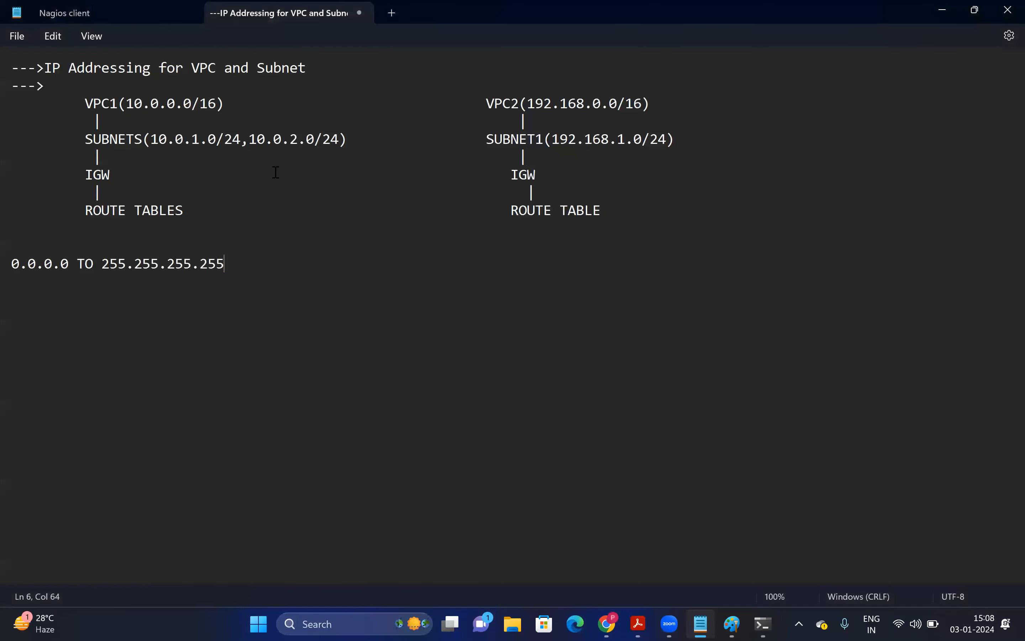
{"action": "left_click_drag", "start_coordinate": [256, 139], "coordinate": [313, 149]}
{"action": "left_click", "coordinate": [274, 152]}
{"action": "left_click", "coordinate": [285, 146]}
{"action": "left_click", "coordinate": [295, 146]}
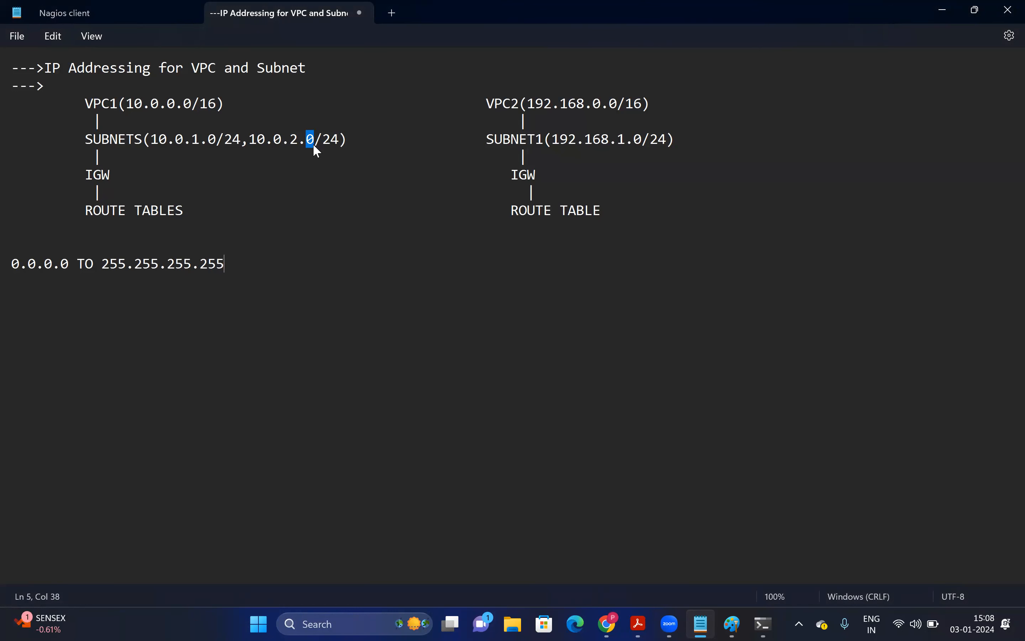
{"action": "left_click", "coordinate": [764, 623]}
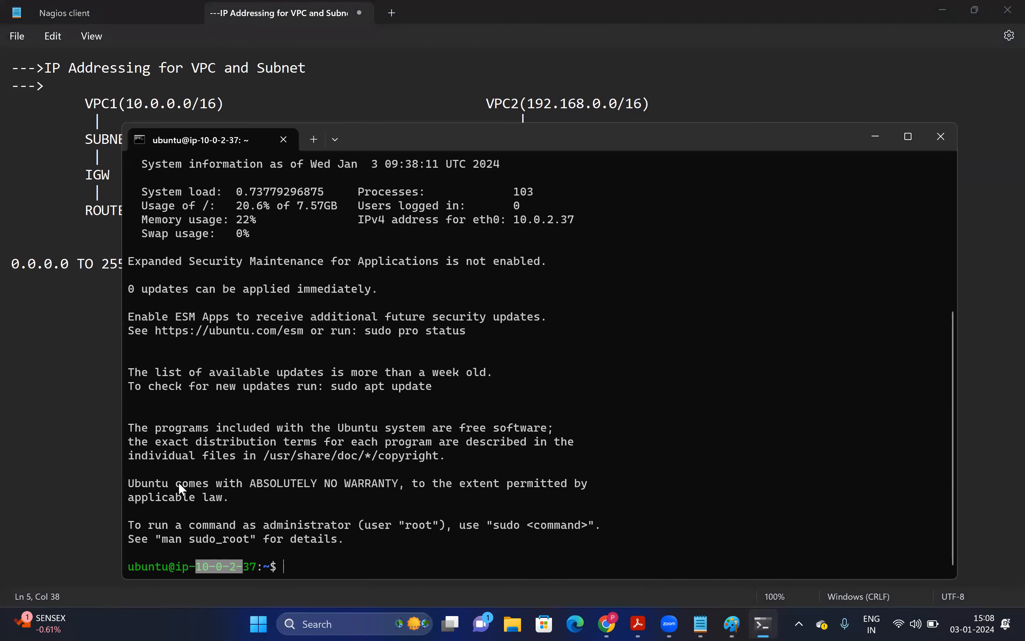